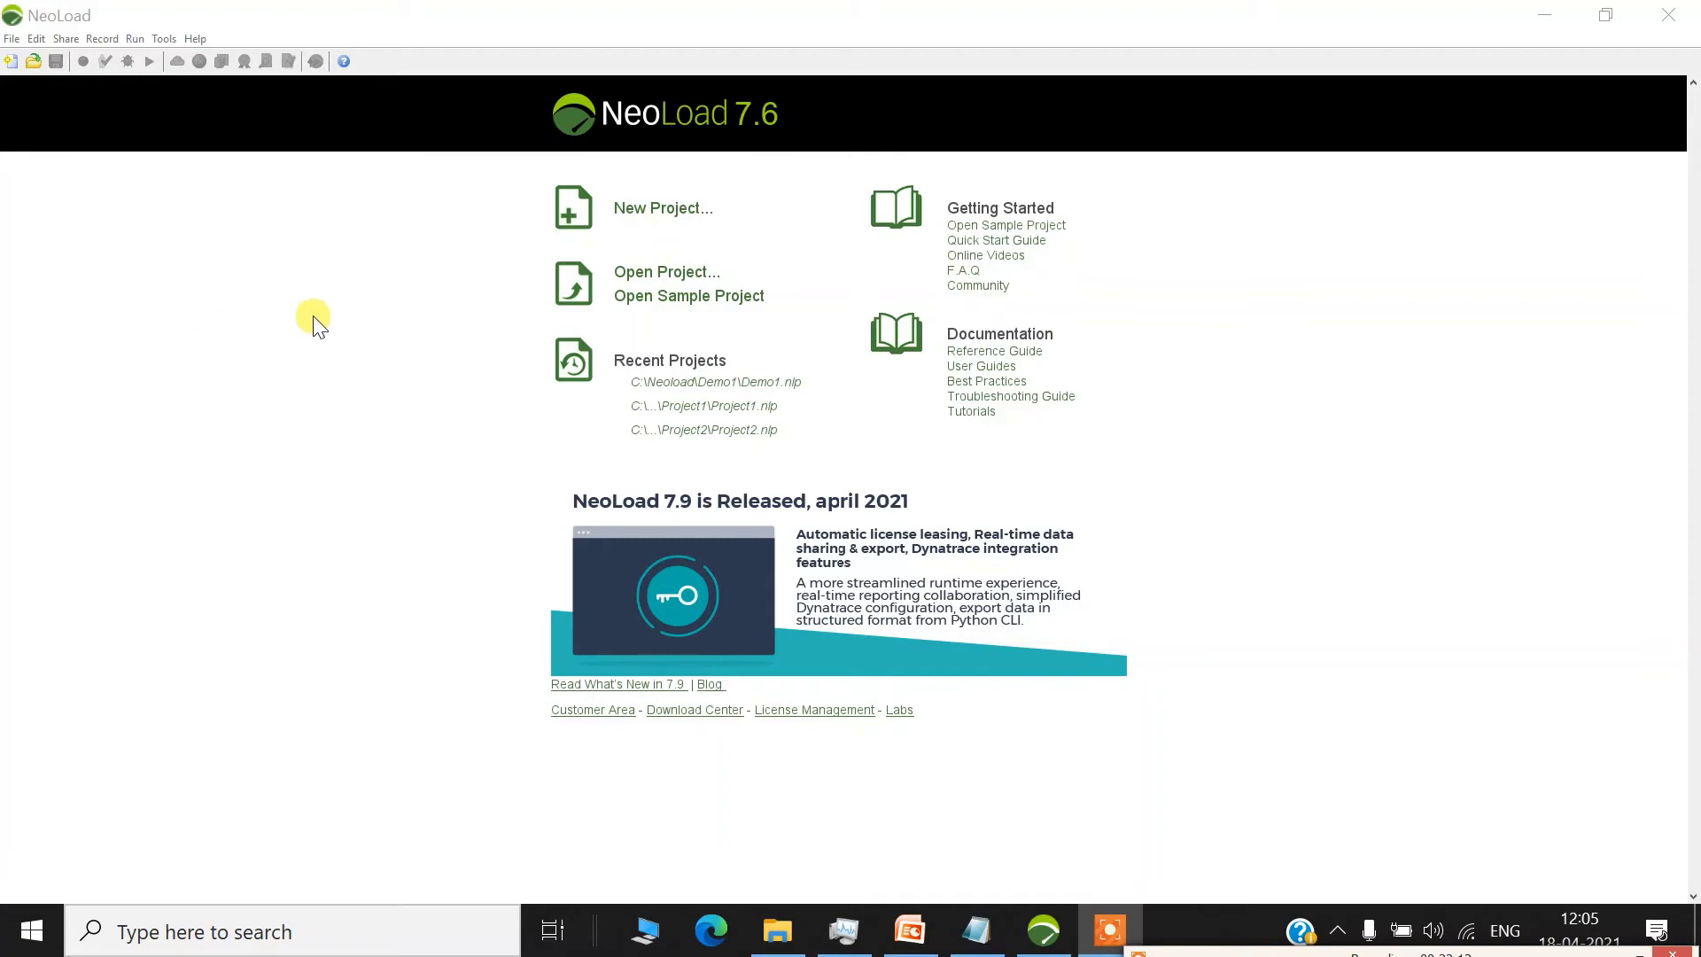
- Start a new project and set its directory to the Neoload archive folder path copied from the Notepad note
click(652, 215)
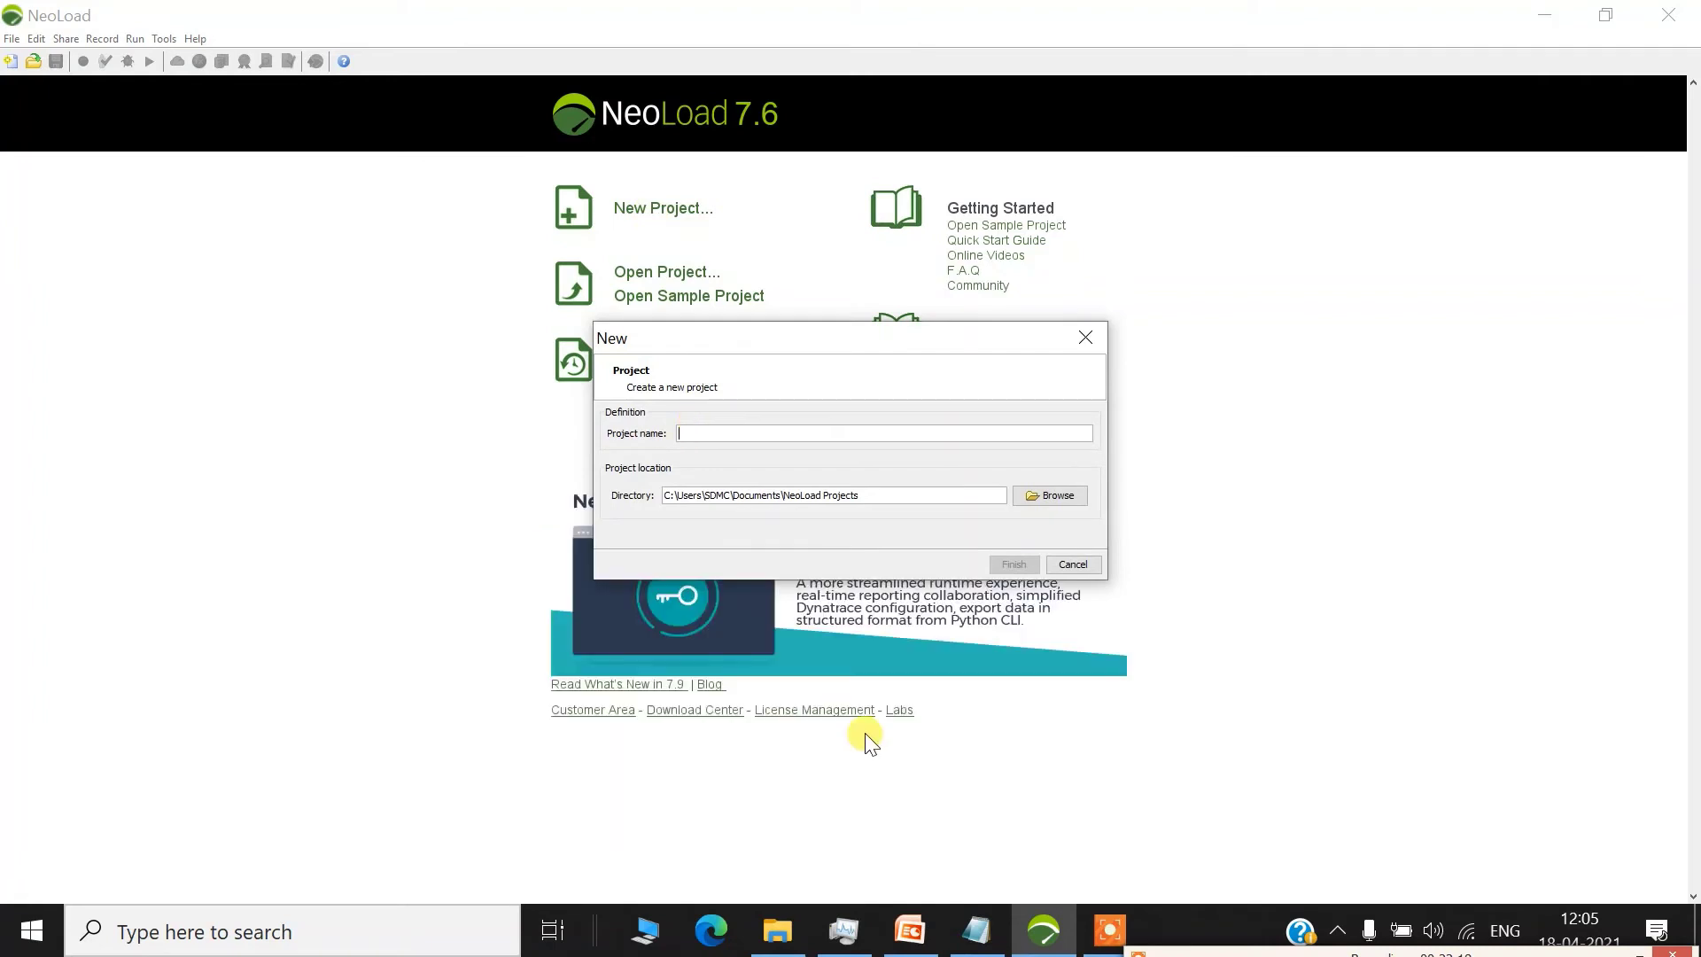
click(976, 930)
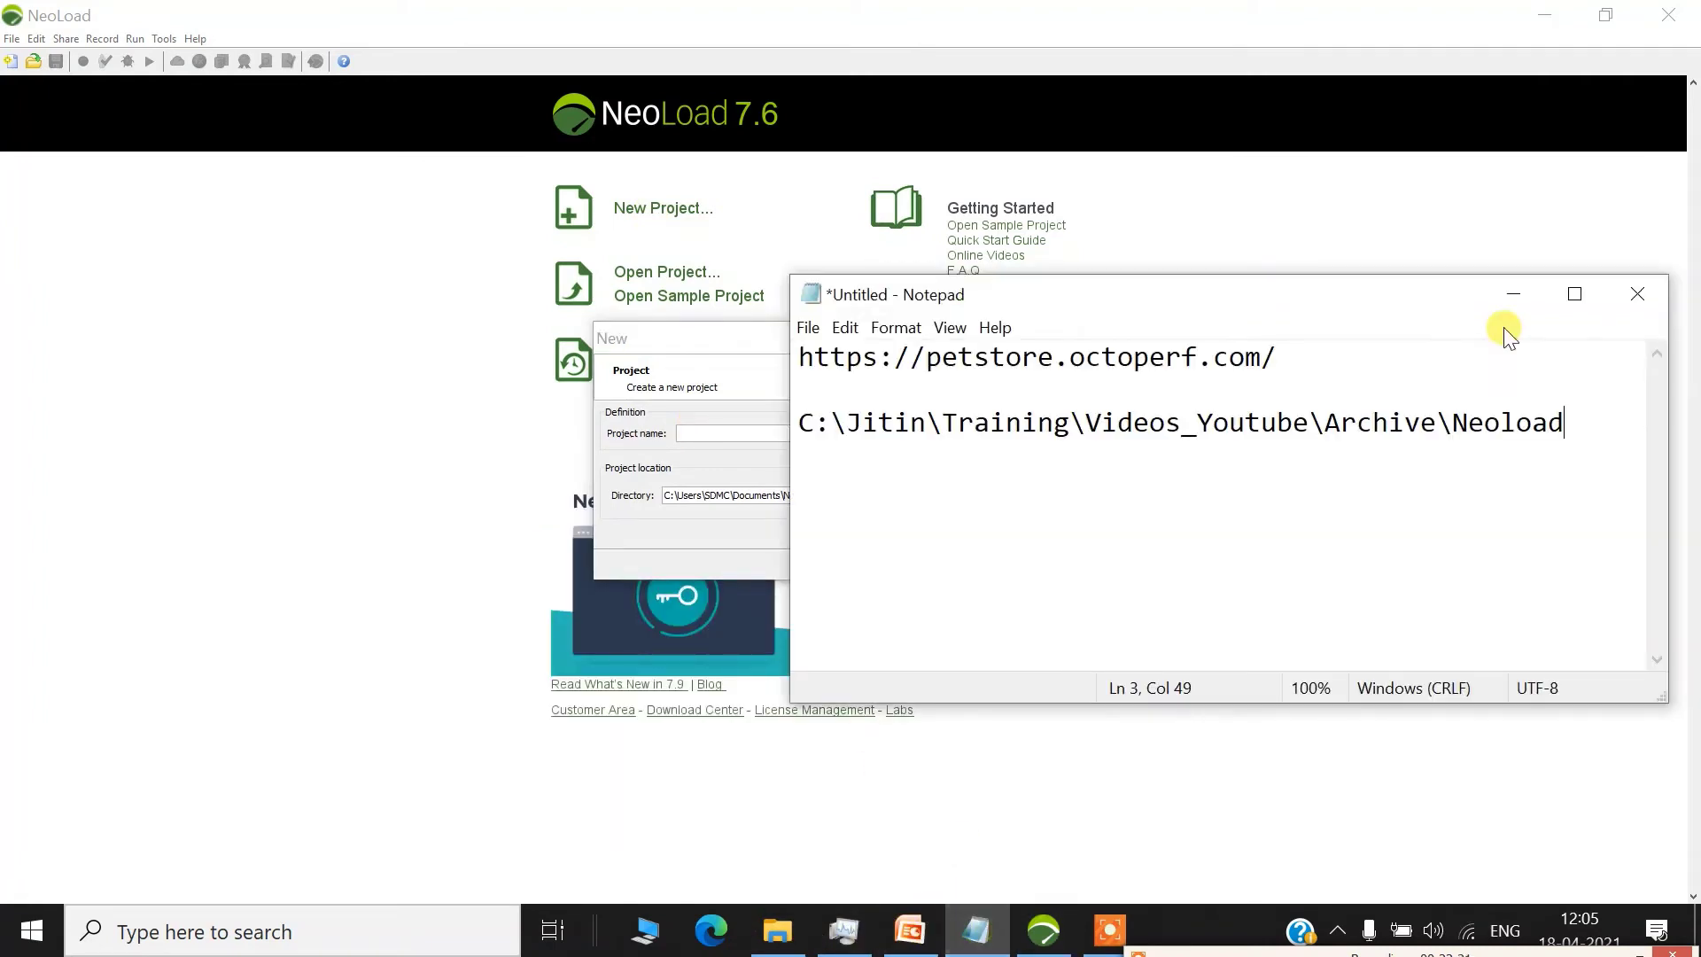
drag(1580, 422, 796, 425)
key(ctrl+c)
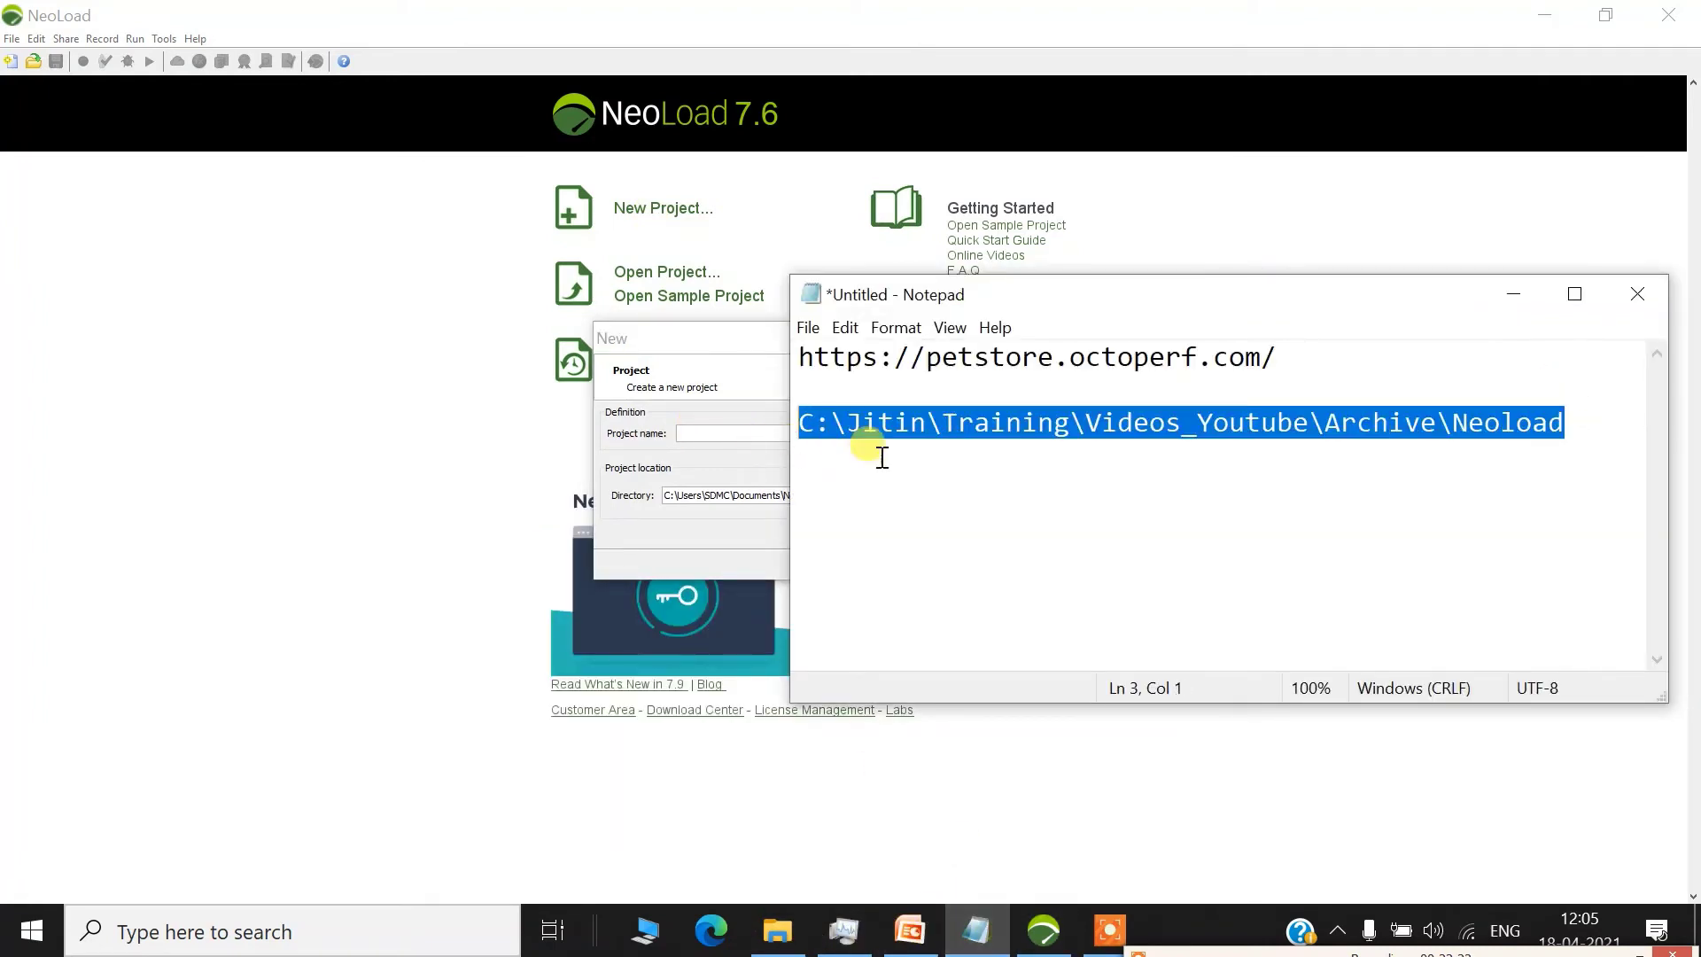
click(1515, 293)
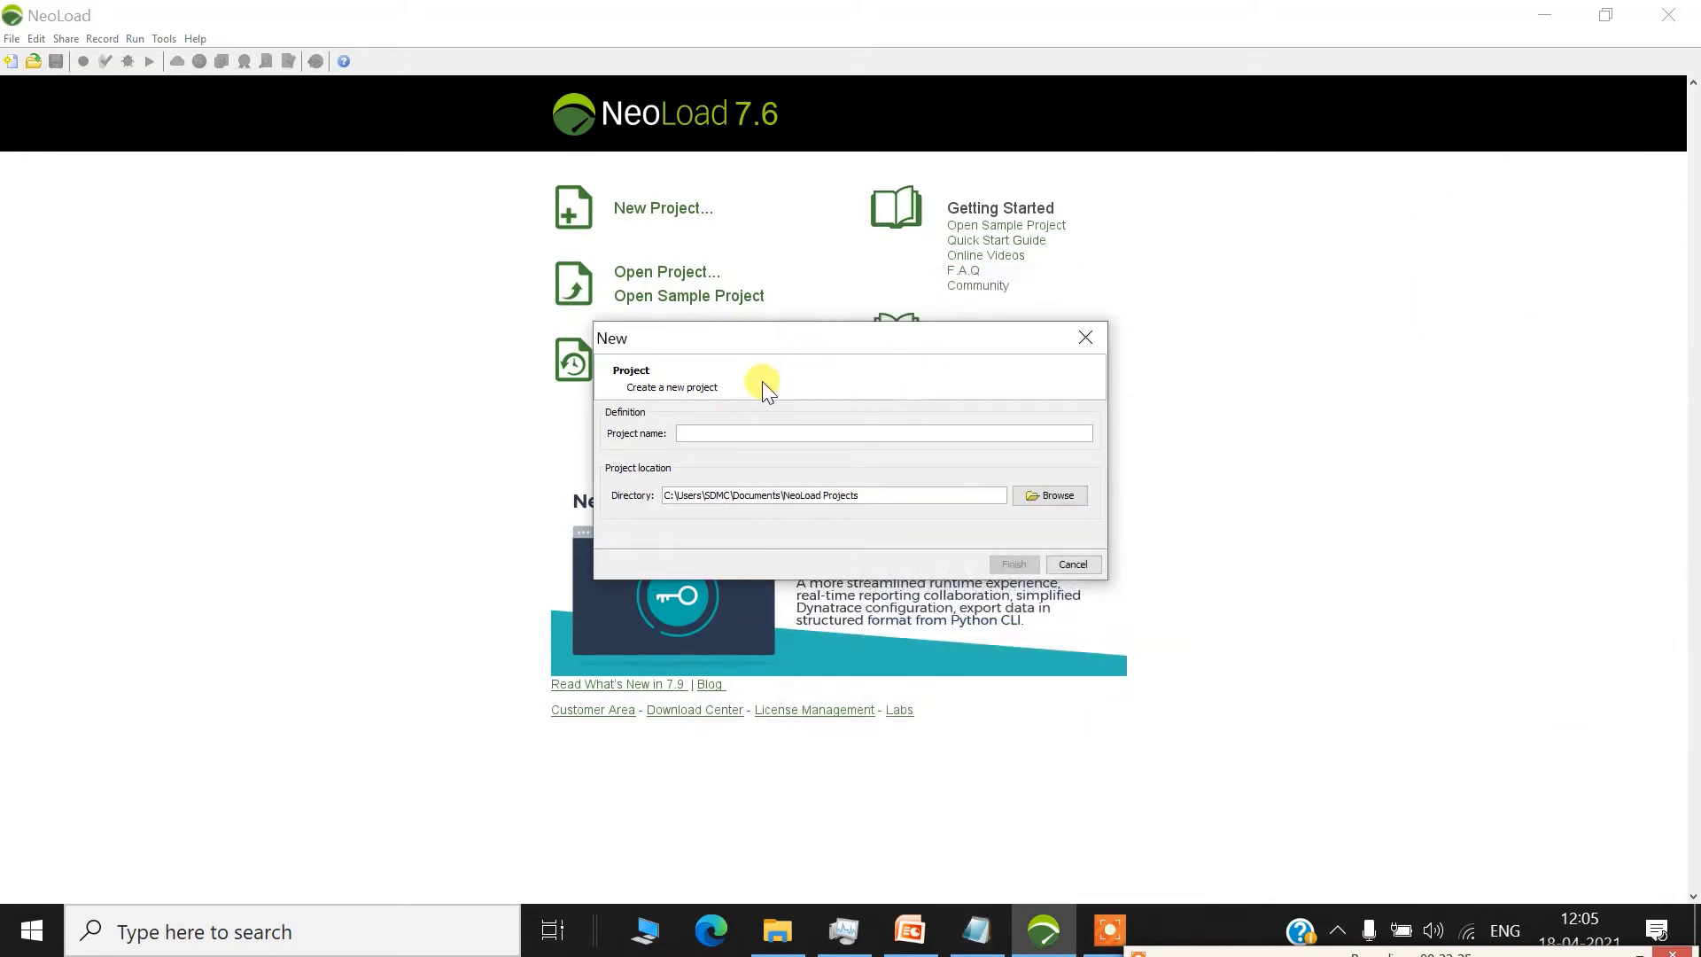
drag(883, 495, 429, 497)
key(ctrl+v)
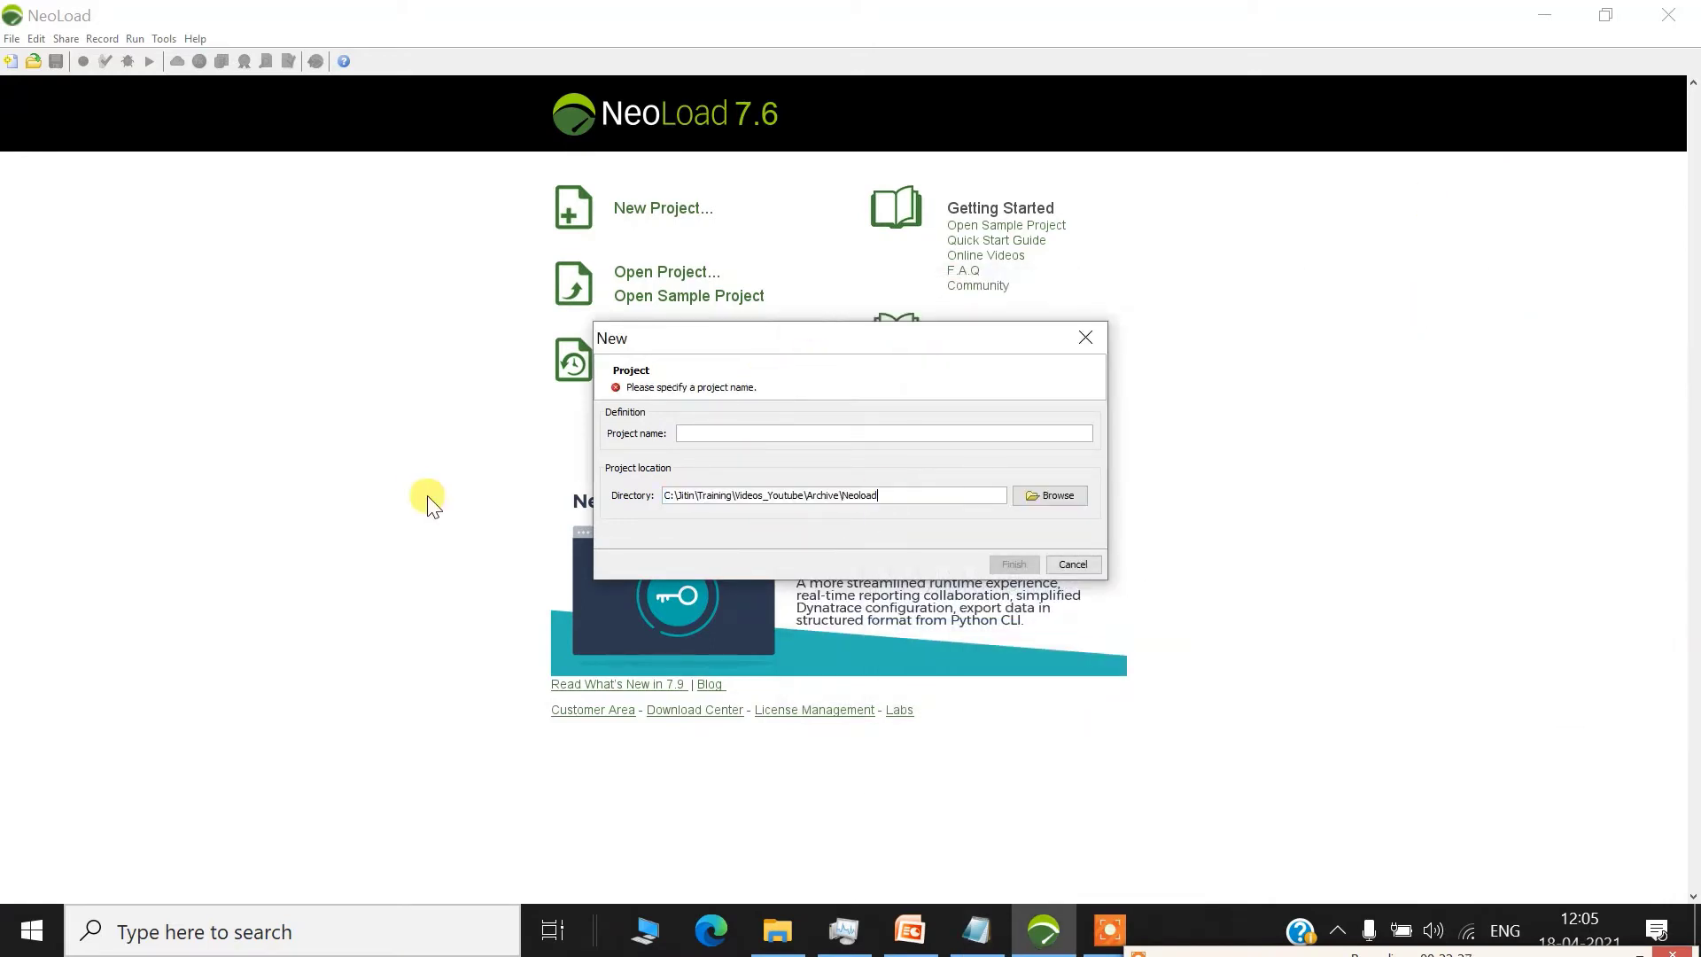
- Name the project PerfEasy, create it and dismiss the Welcome quick start
click(770, 434)
text(PerfEasy)
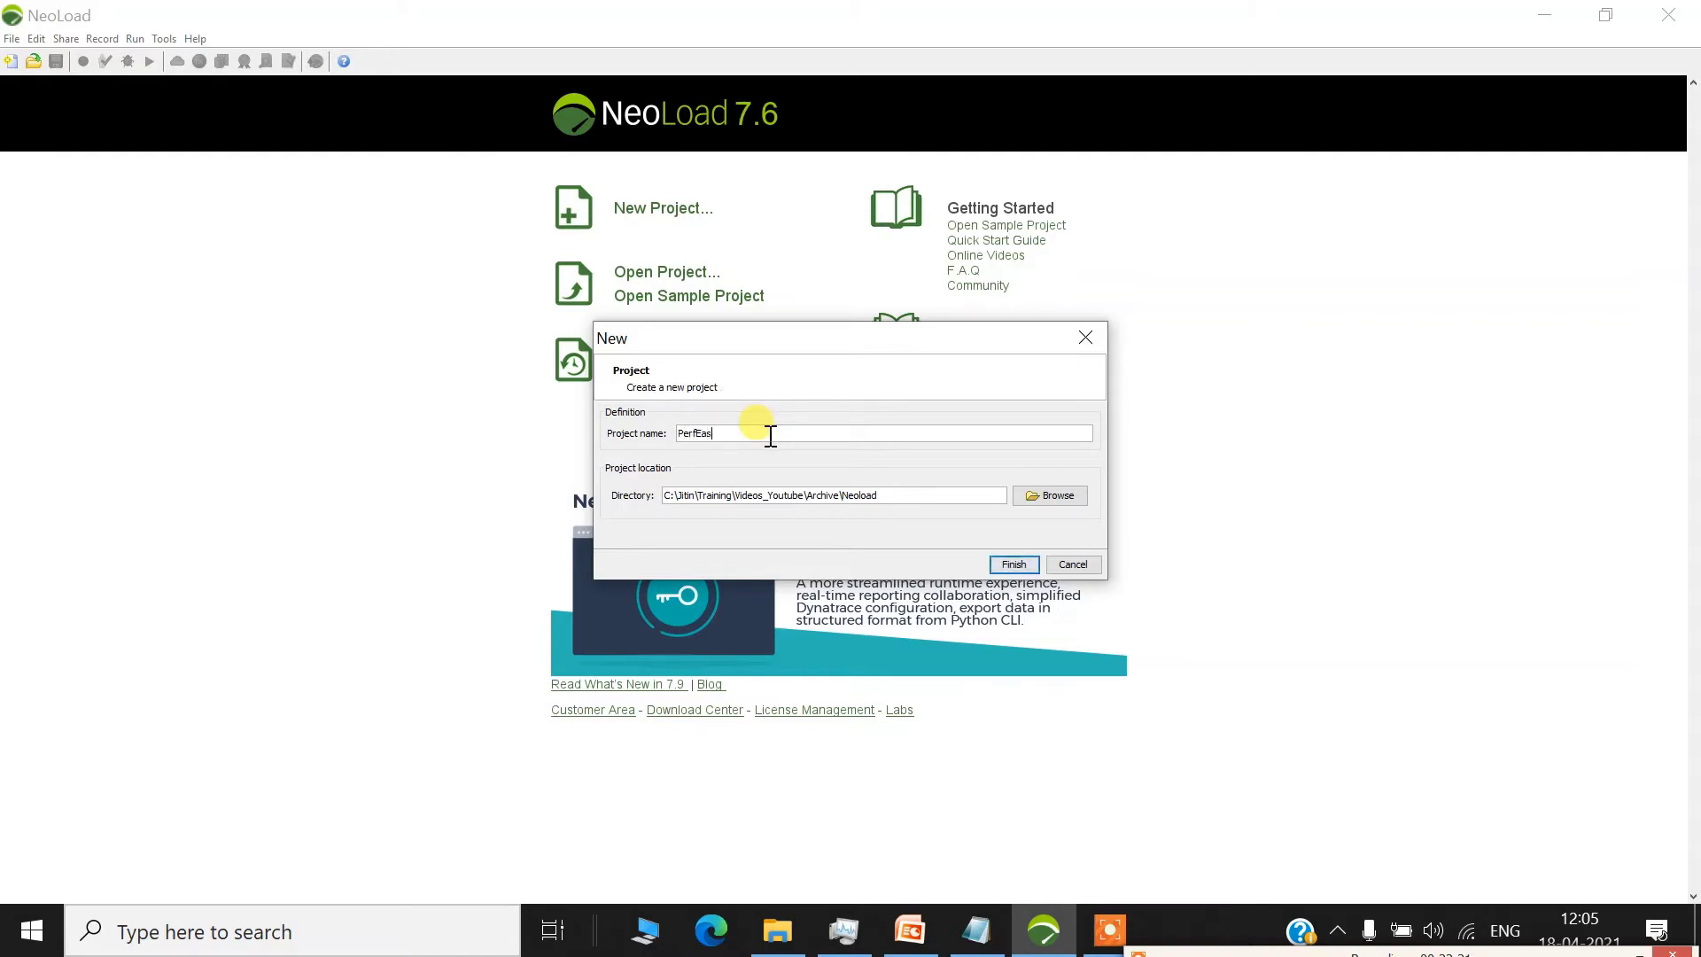
click(1013, 564)
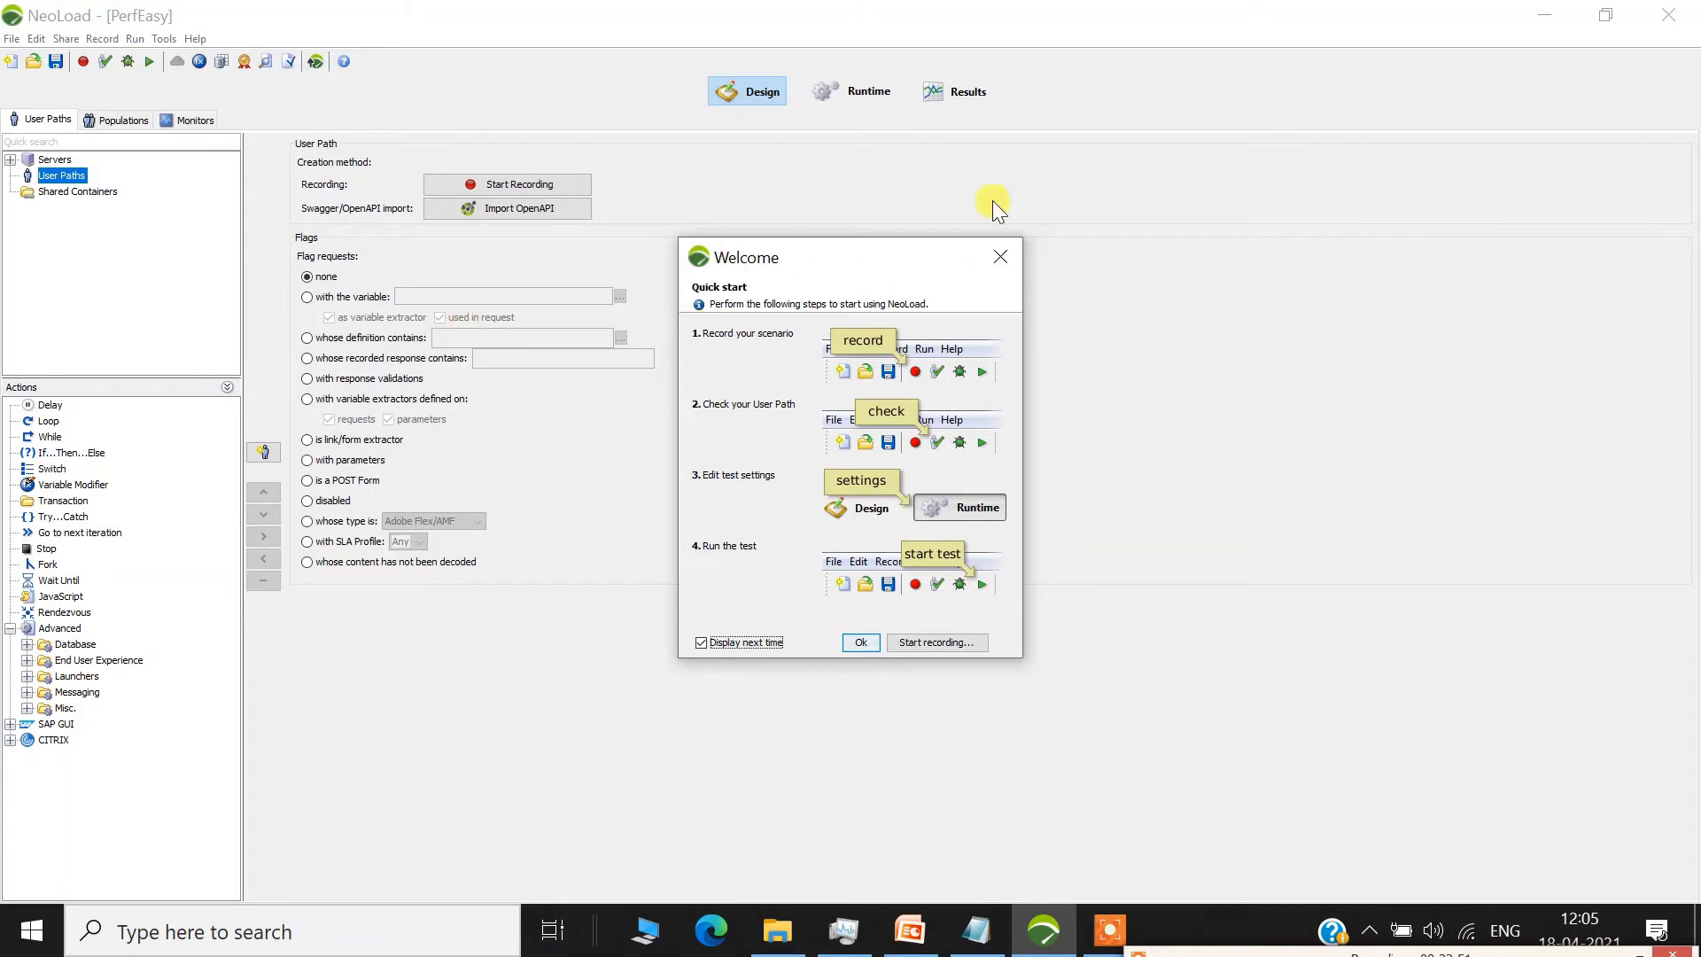
click(1015, 257)
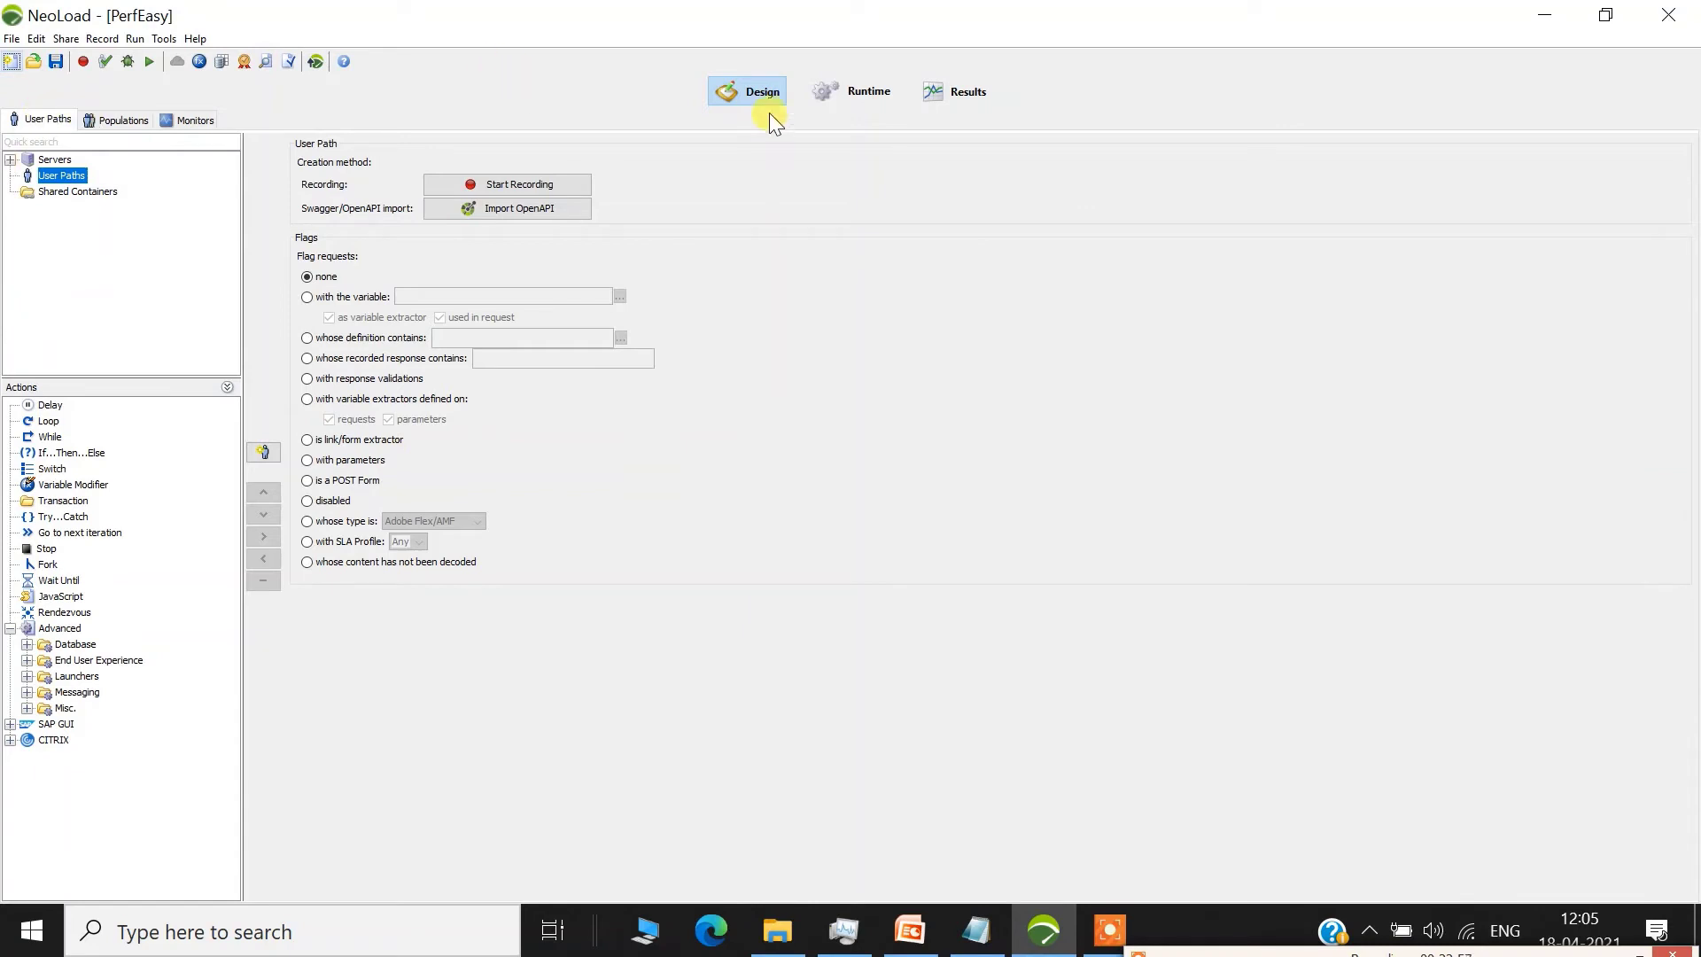
- Look through the Runtime, Results and Design sections, then examine the Runtime scenarios and Runtime Overview
click(882, 97)
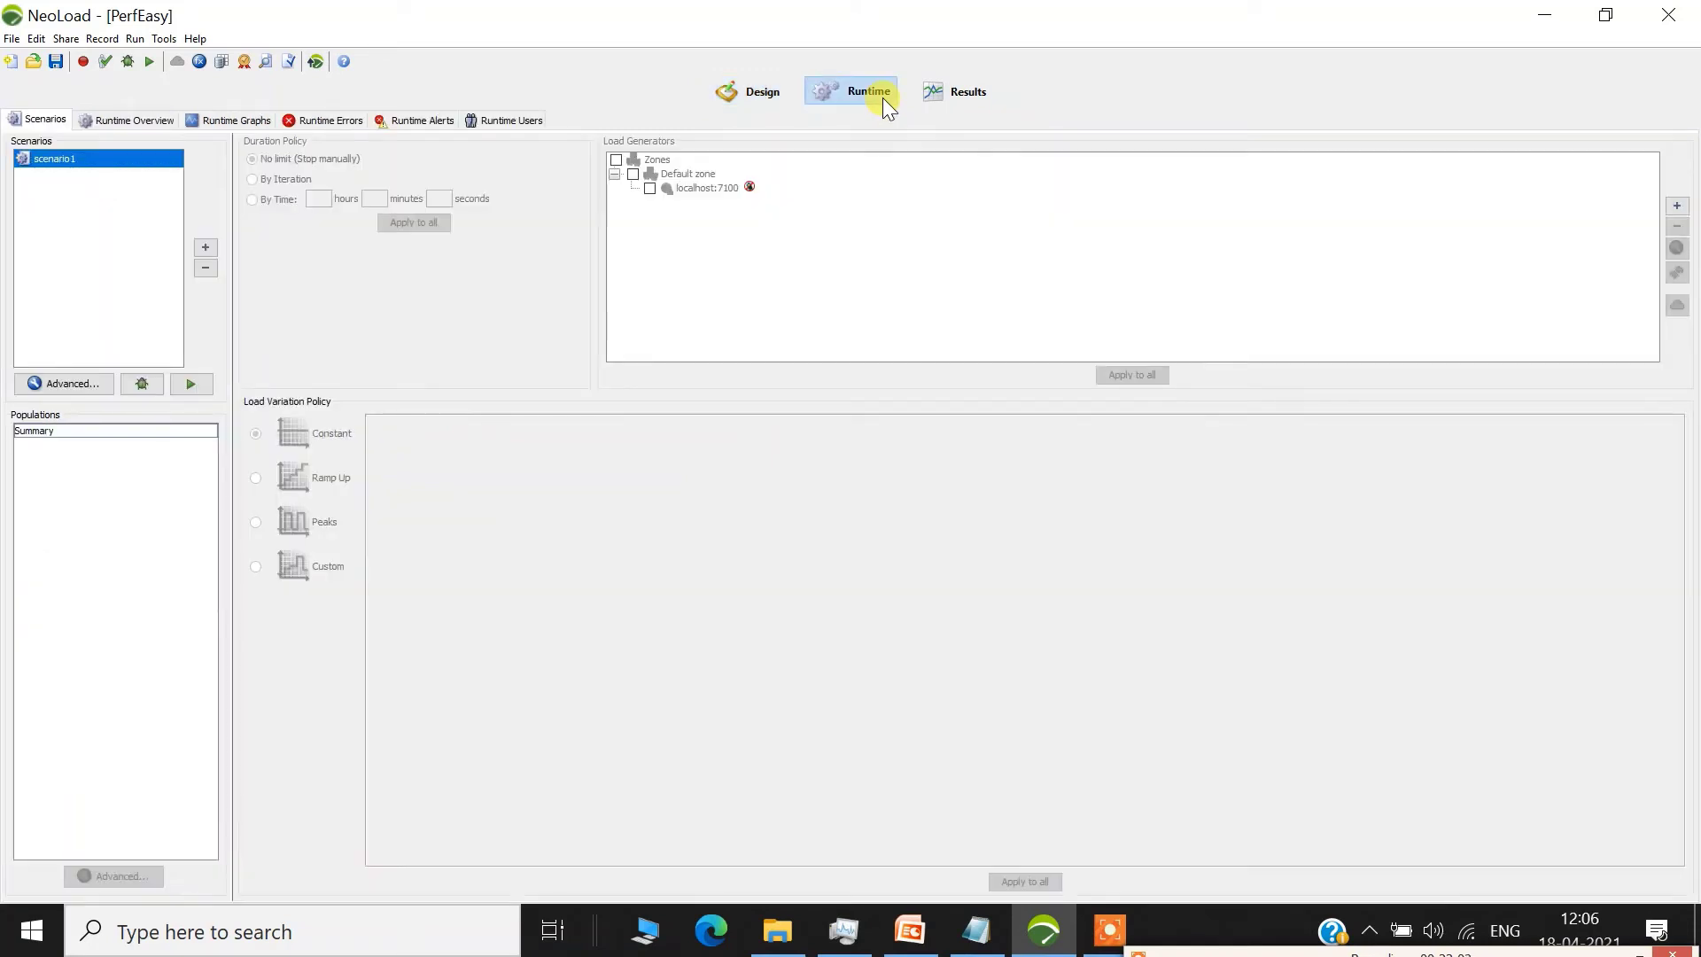
click(962, 93)
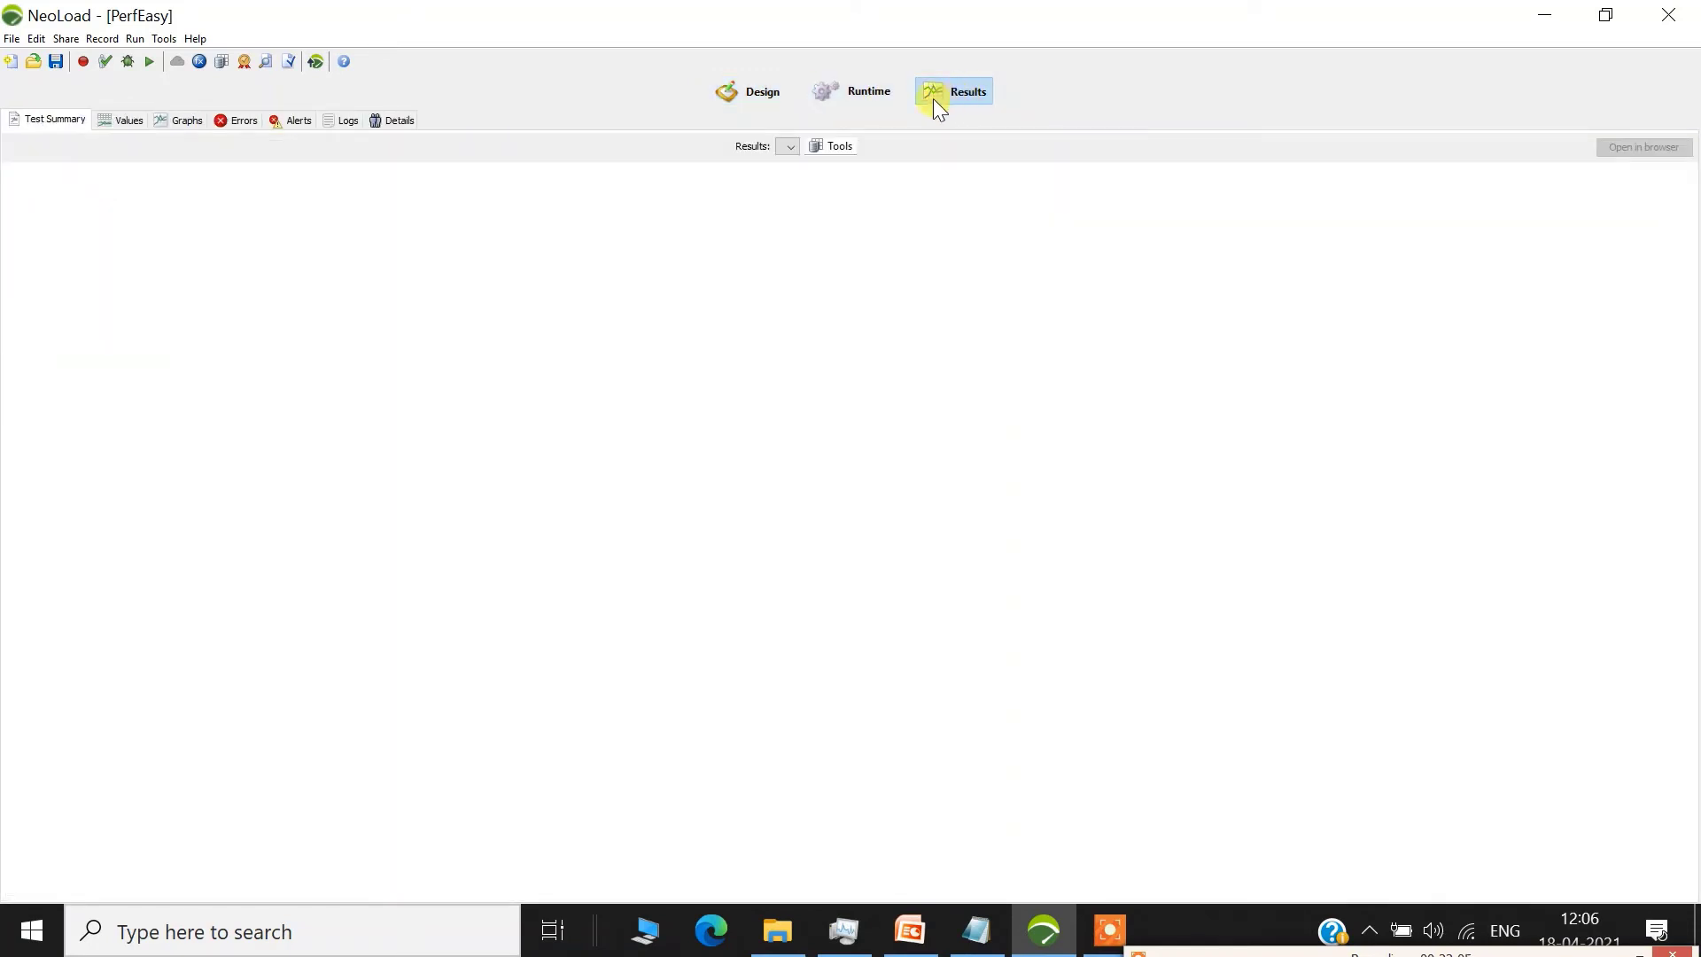
click(757, 94)
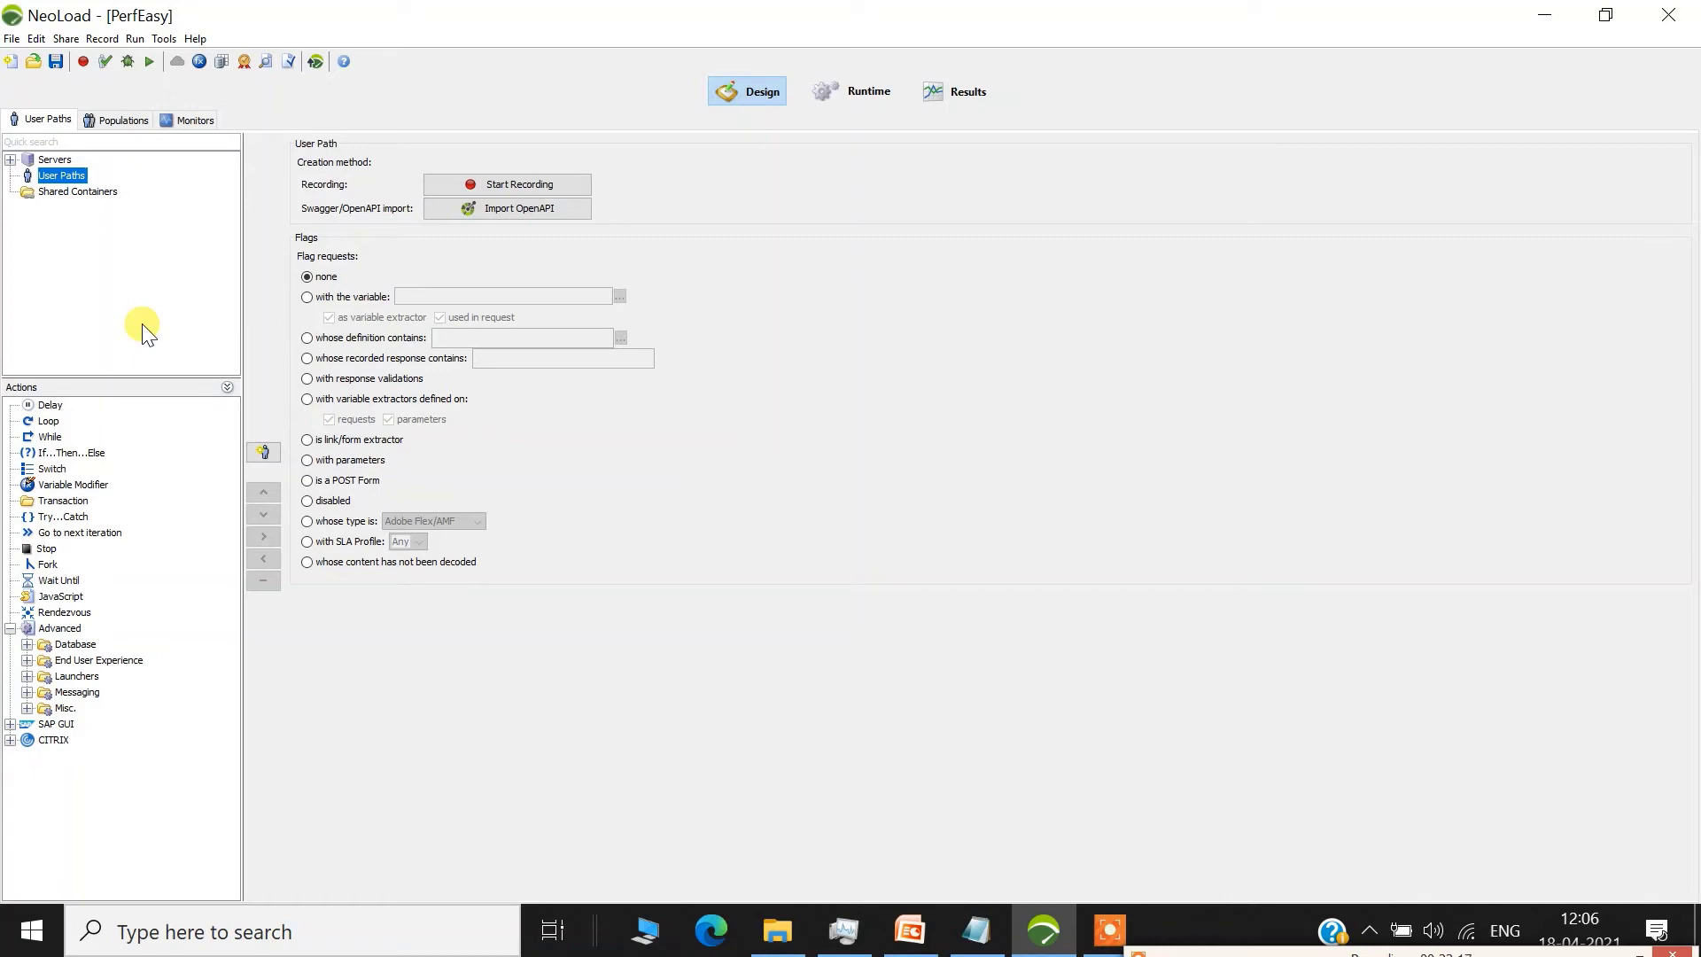
click(875, 97)
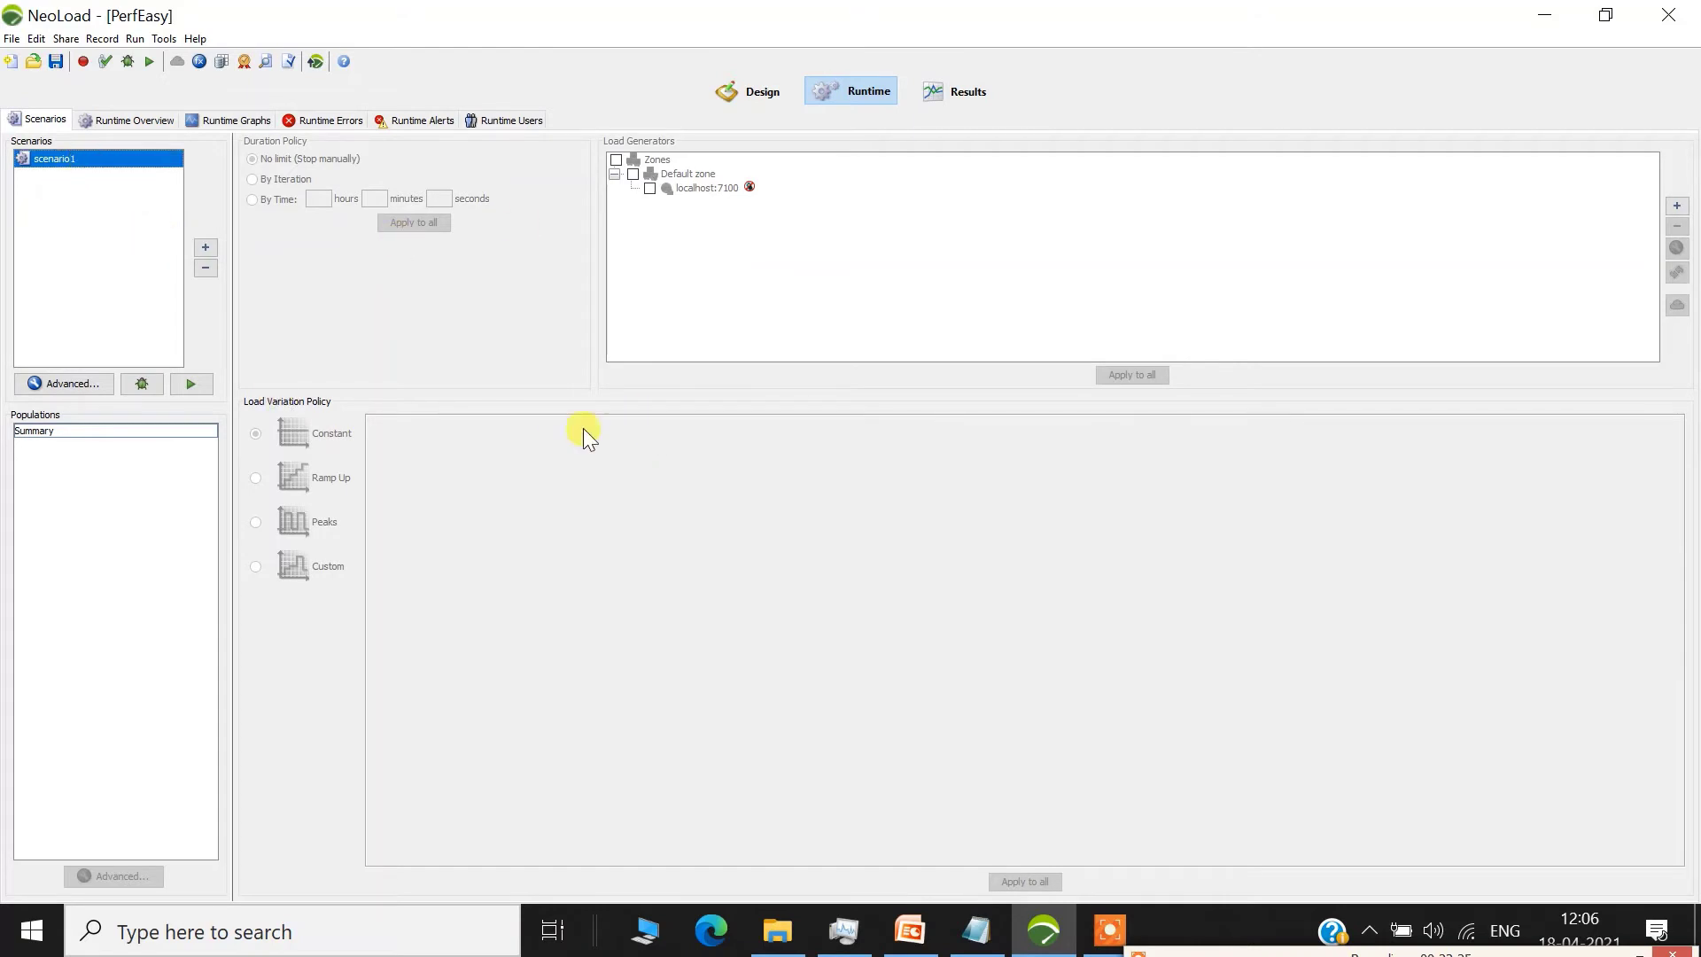
click(152, 122)
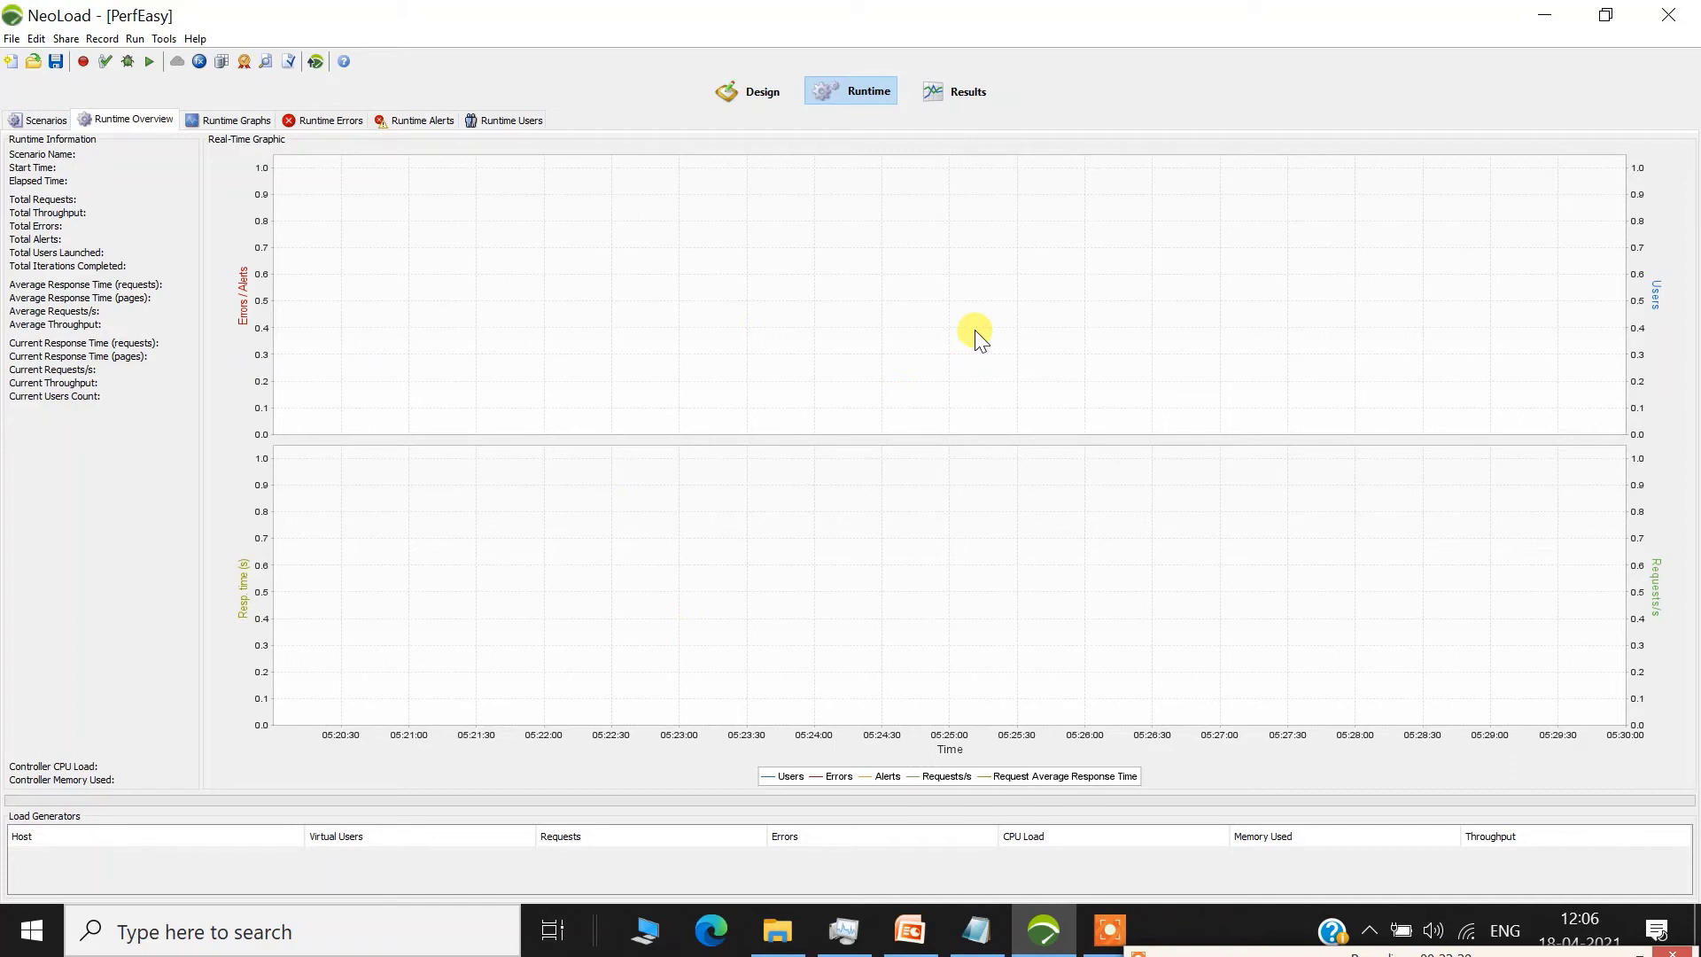
- Examine the Results section's test summary, graph statistics and errors list
click(953, 87)
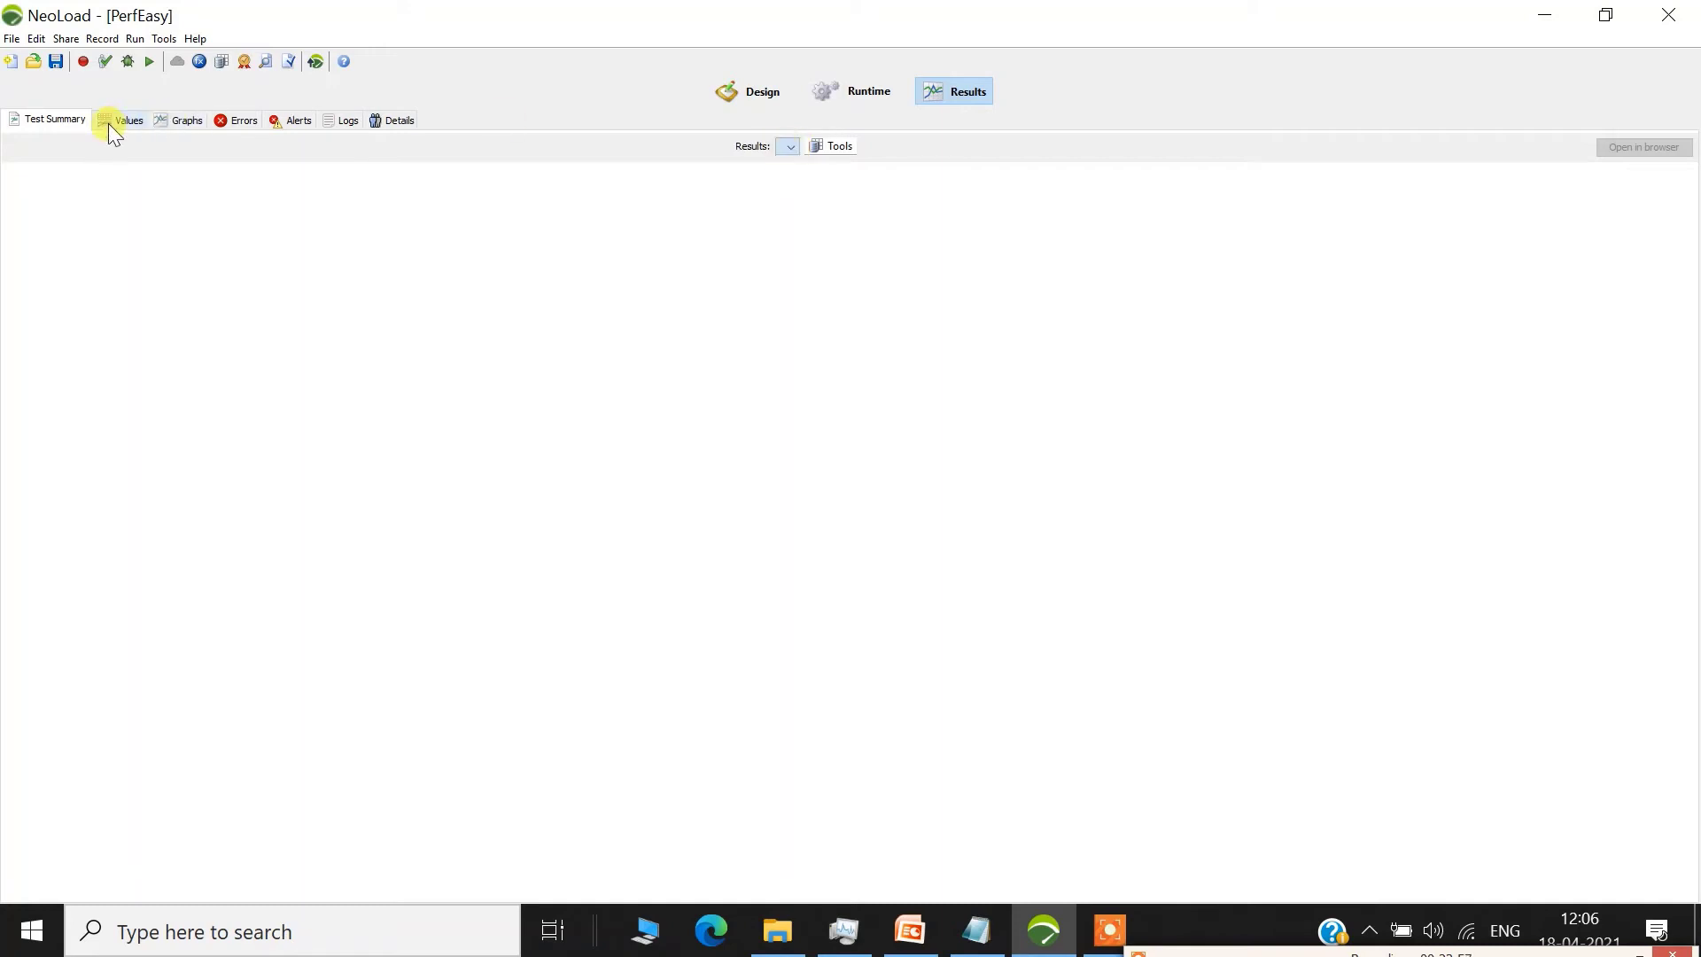
click(186, 120)
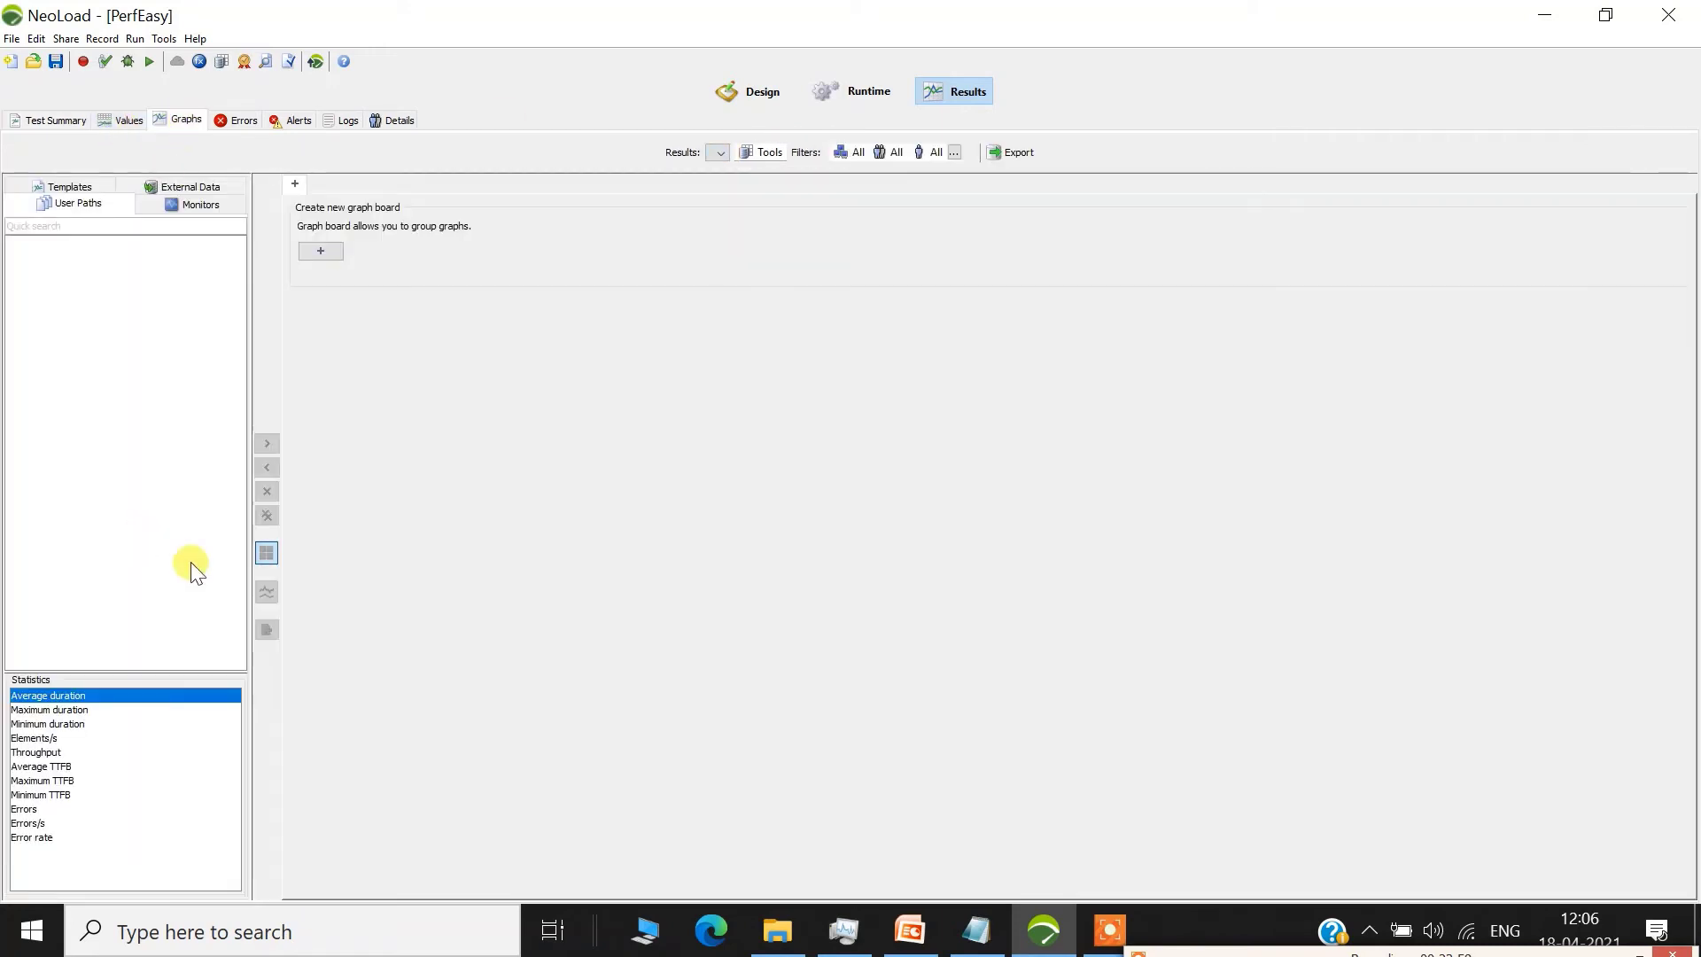
click(45, 725)
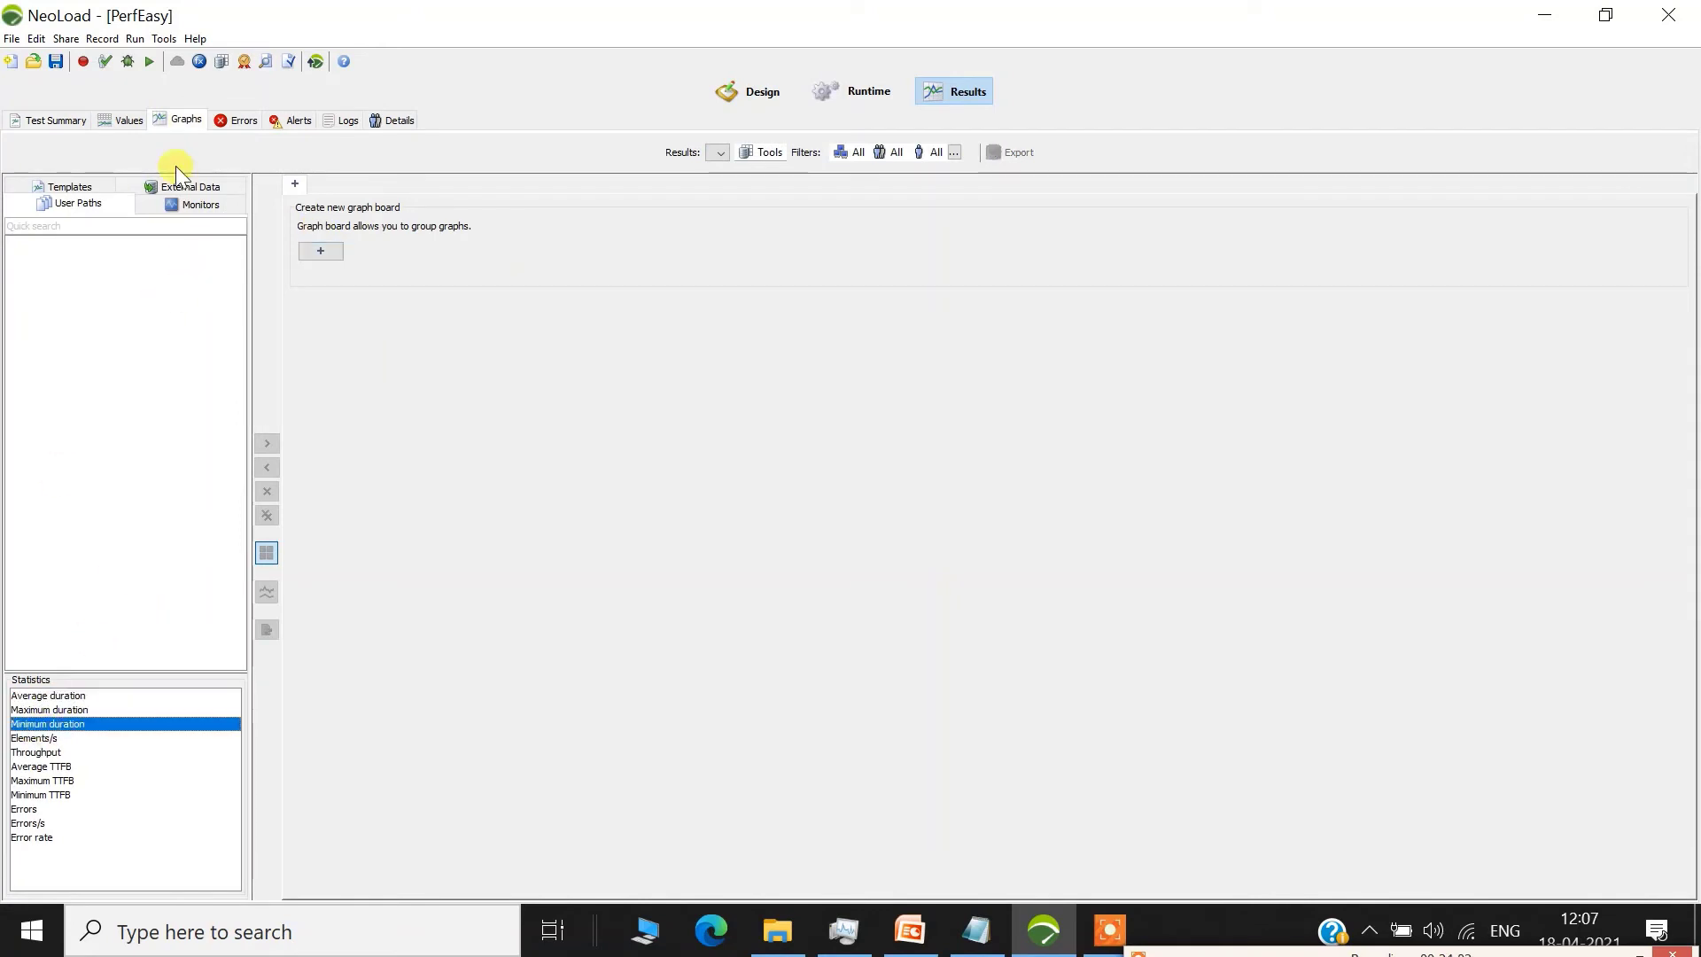
click(249, 122)
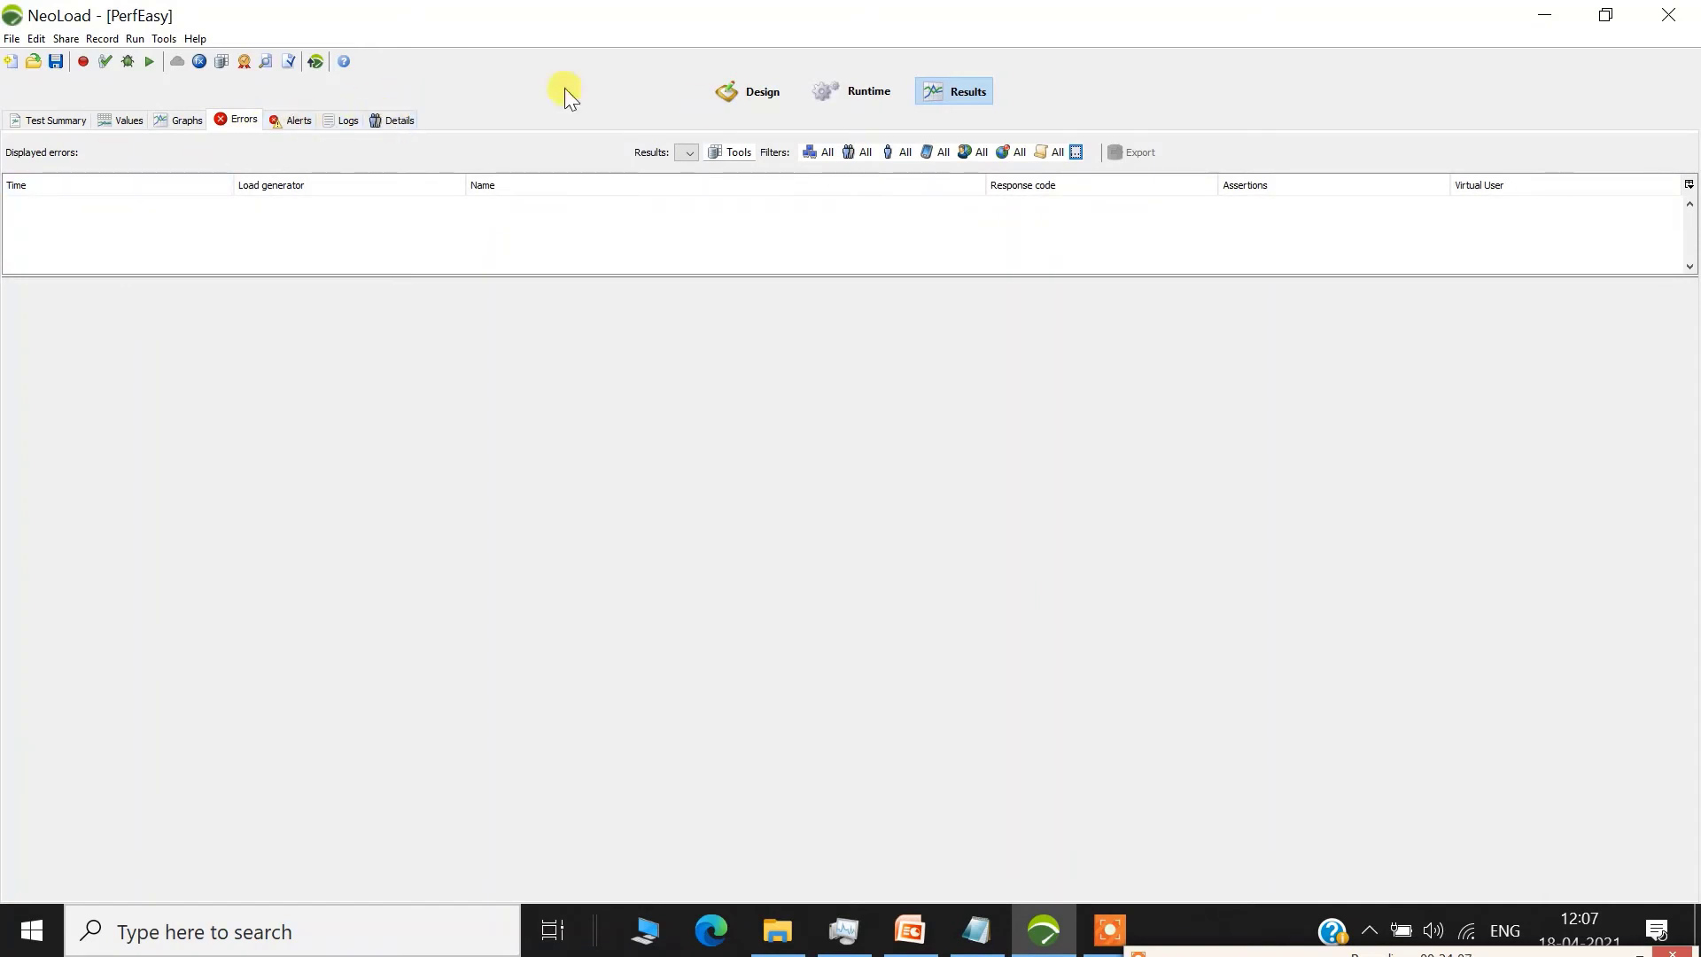
- Examine the Design section's Populations and Monitors, including the options available for Monitoring Agents
click(752, 92)
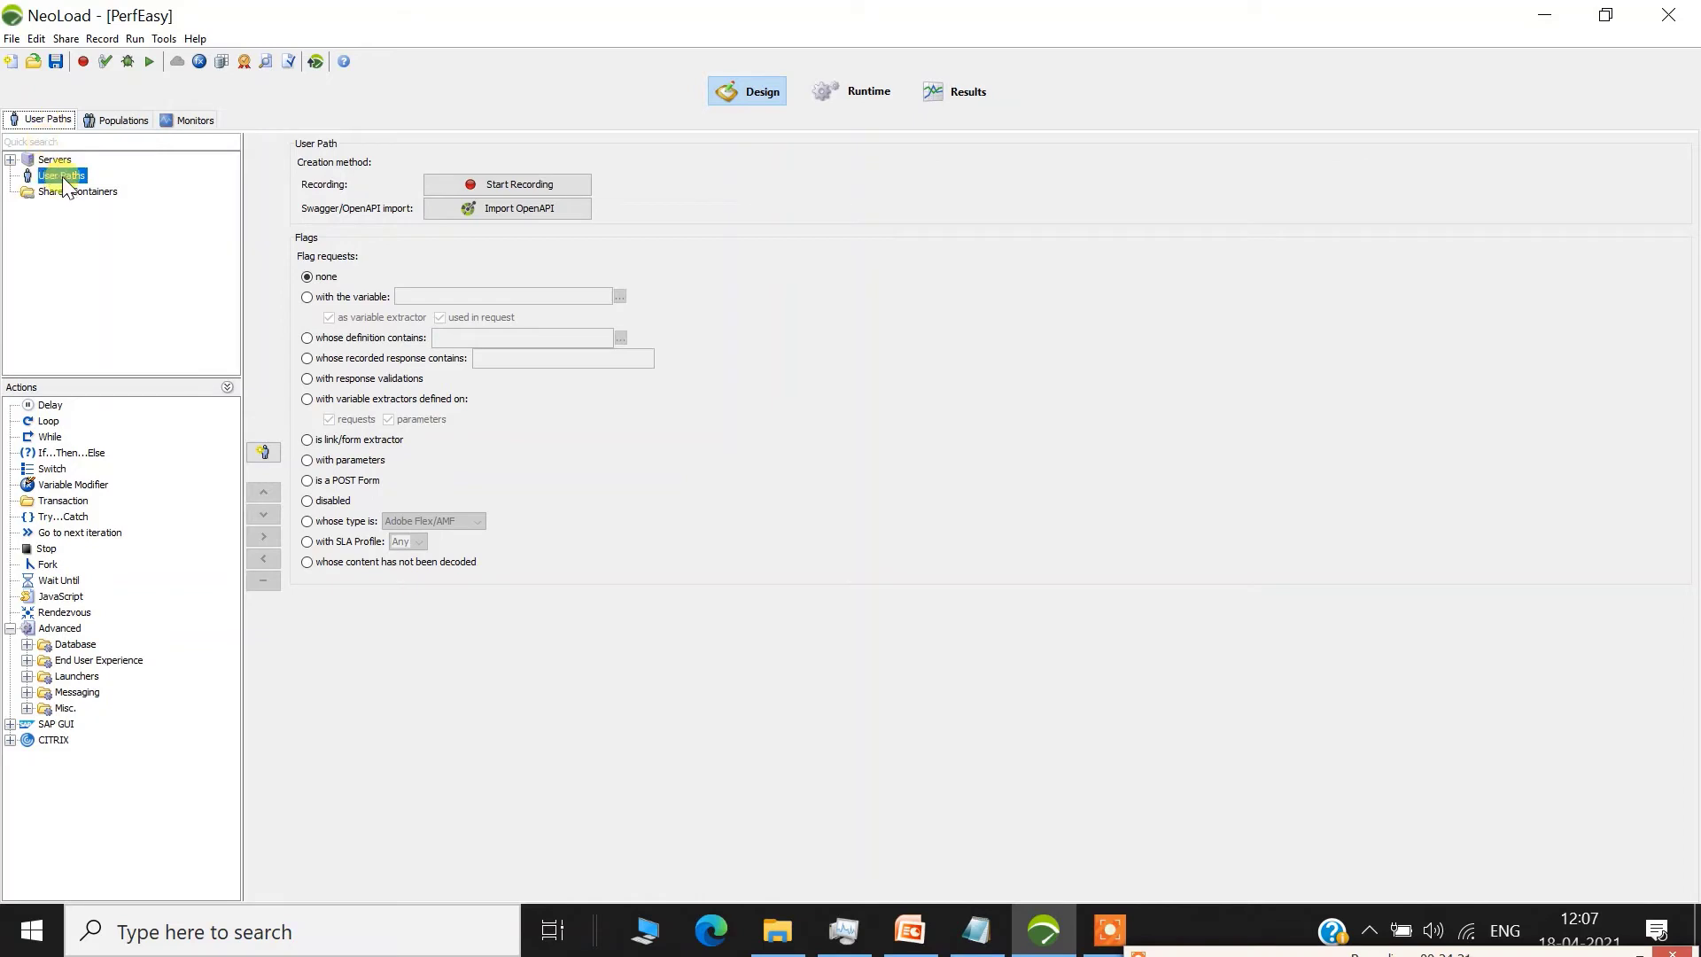
click(124, 119)
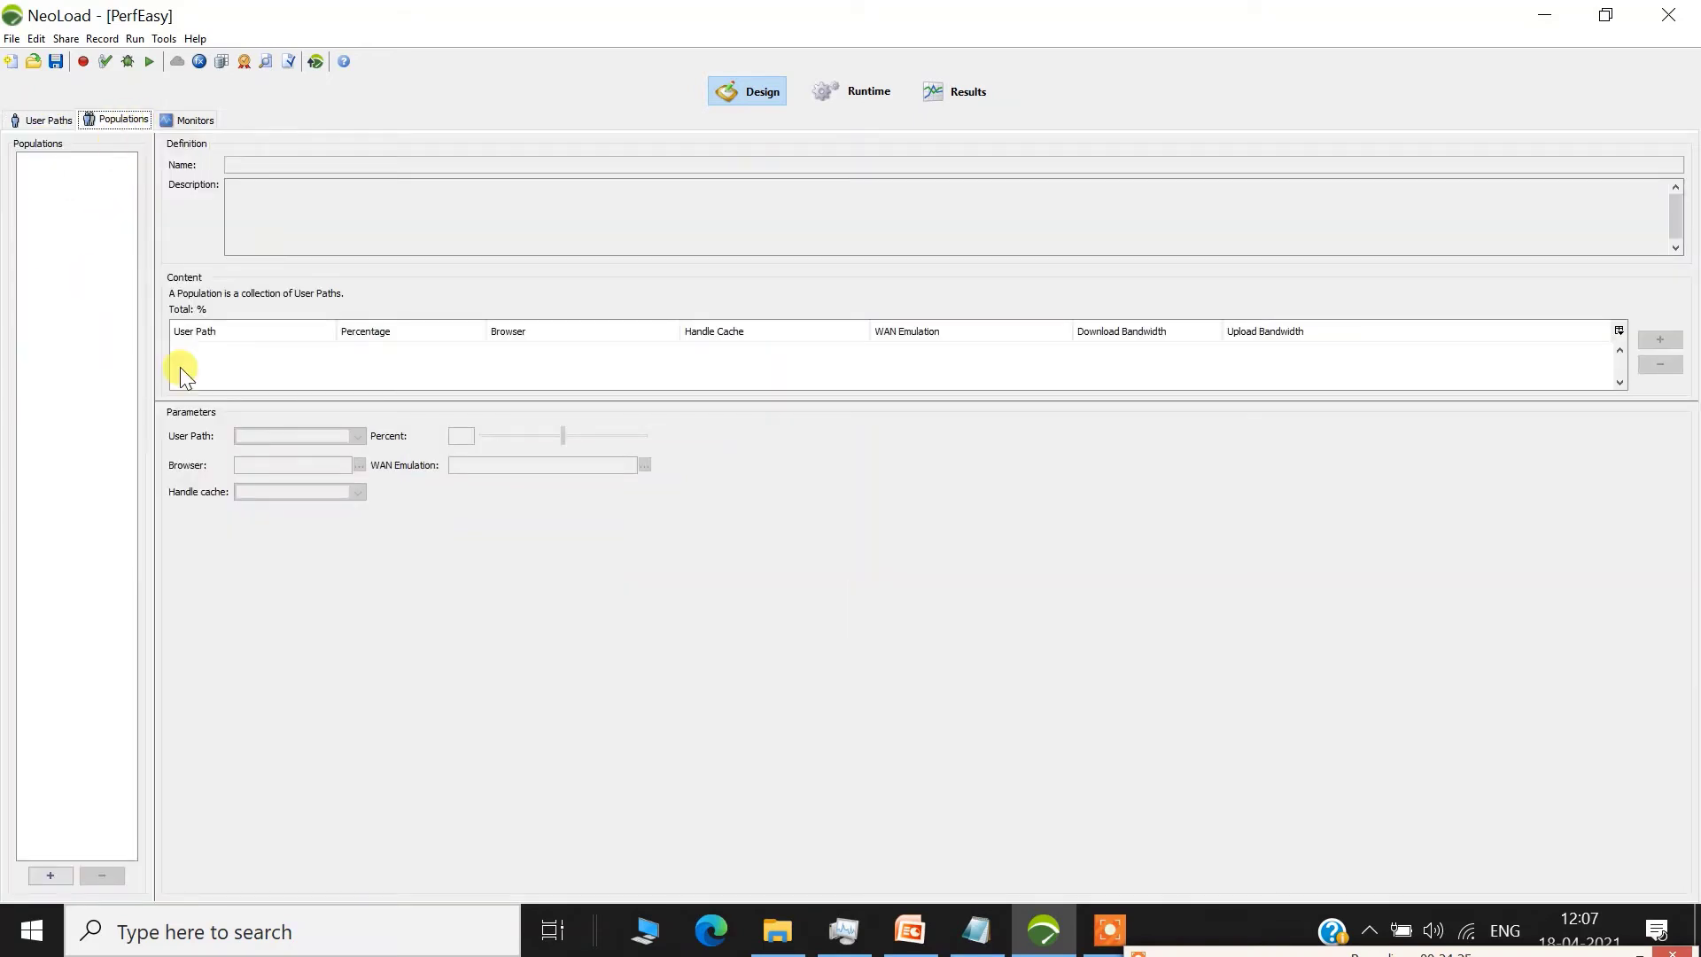
click(262, 359)
click(195, 121)
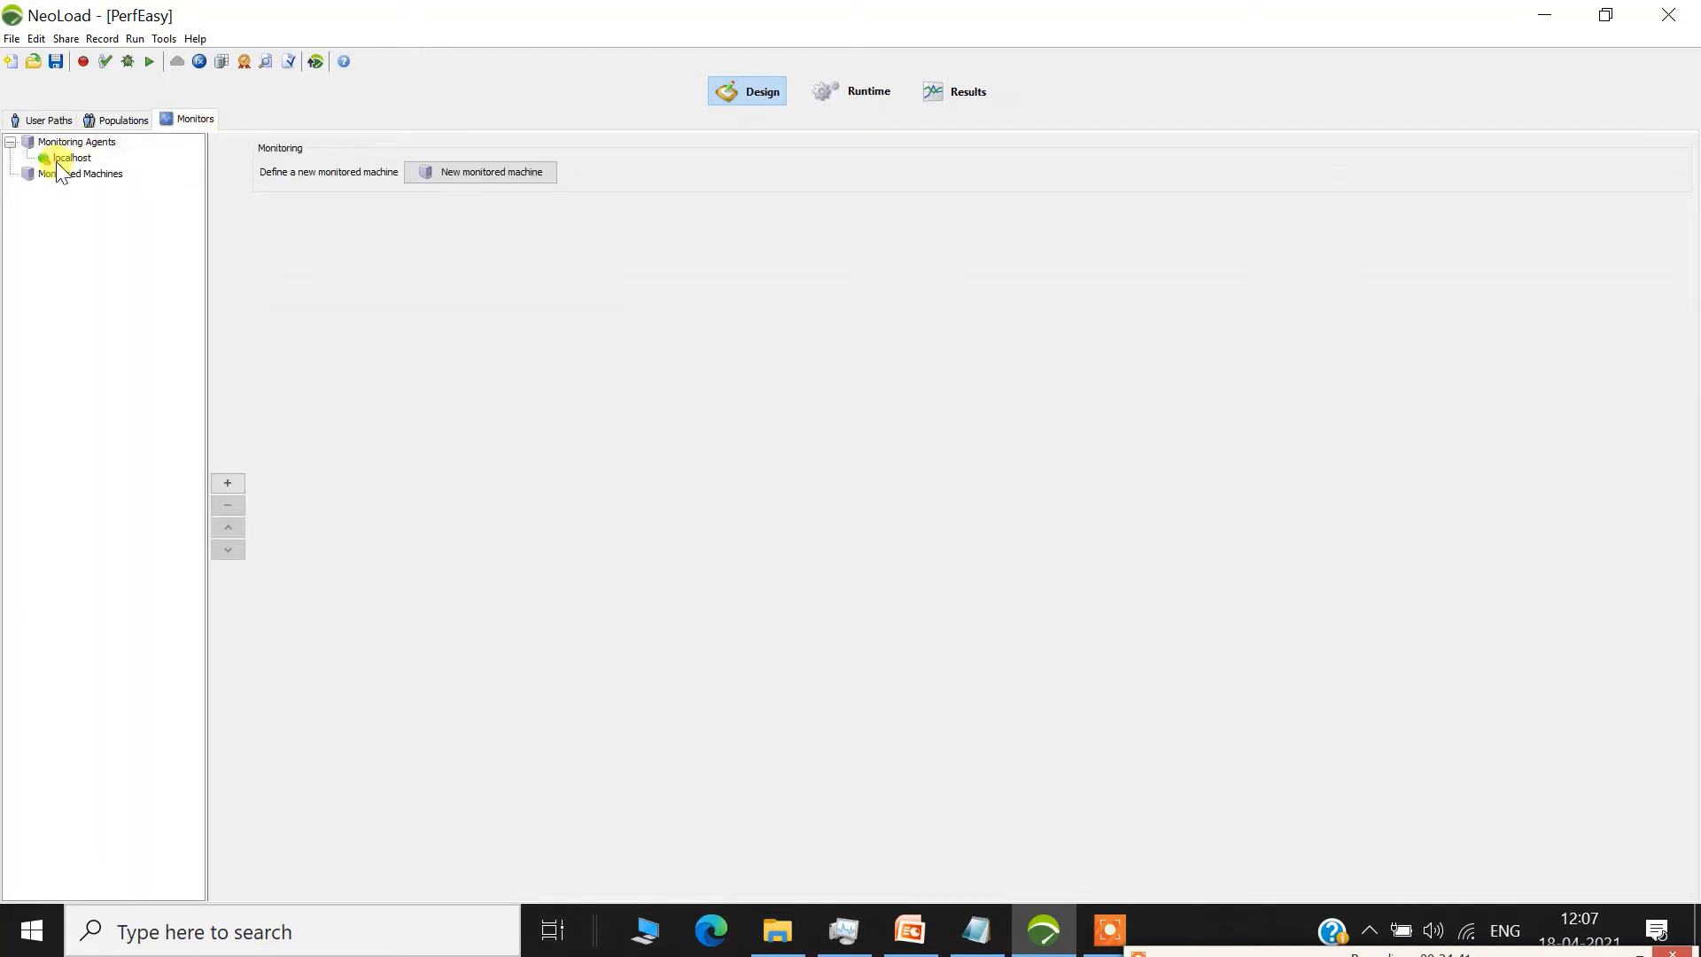
click(79, 147)
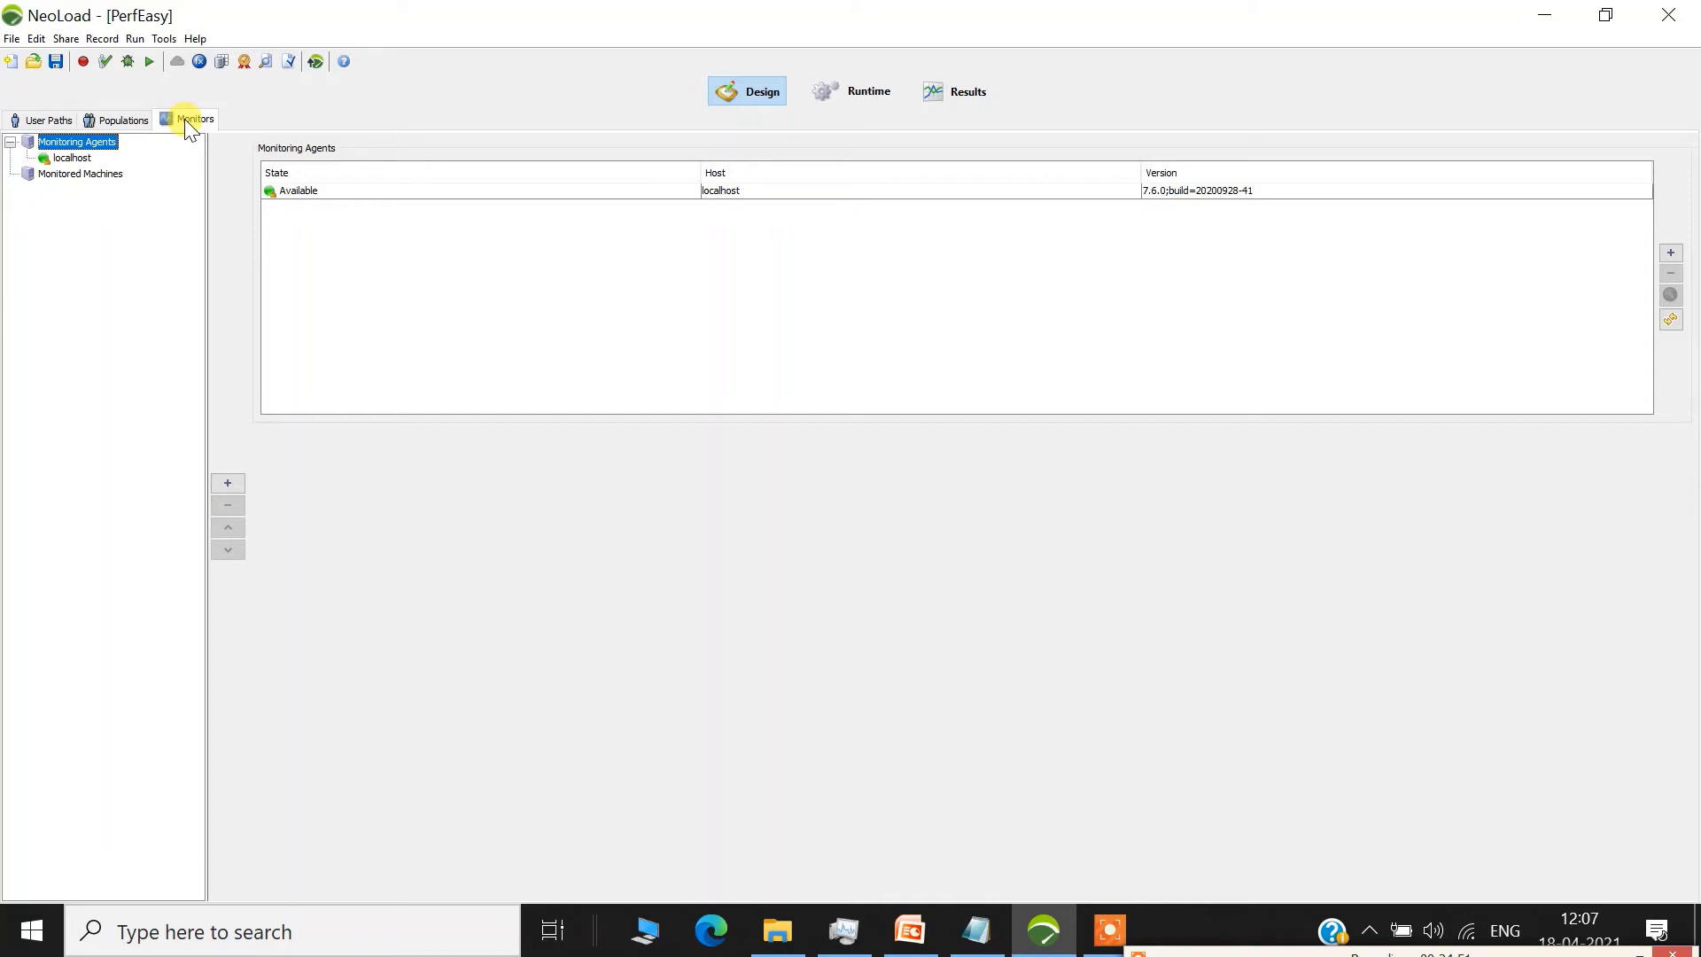
right_click(98, 141)
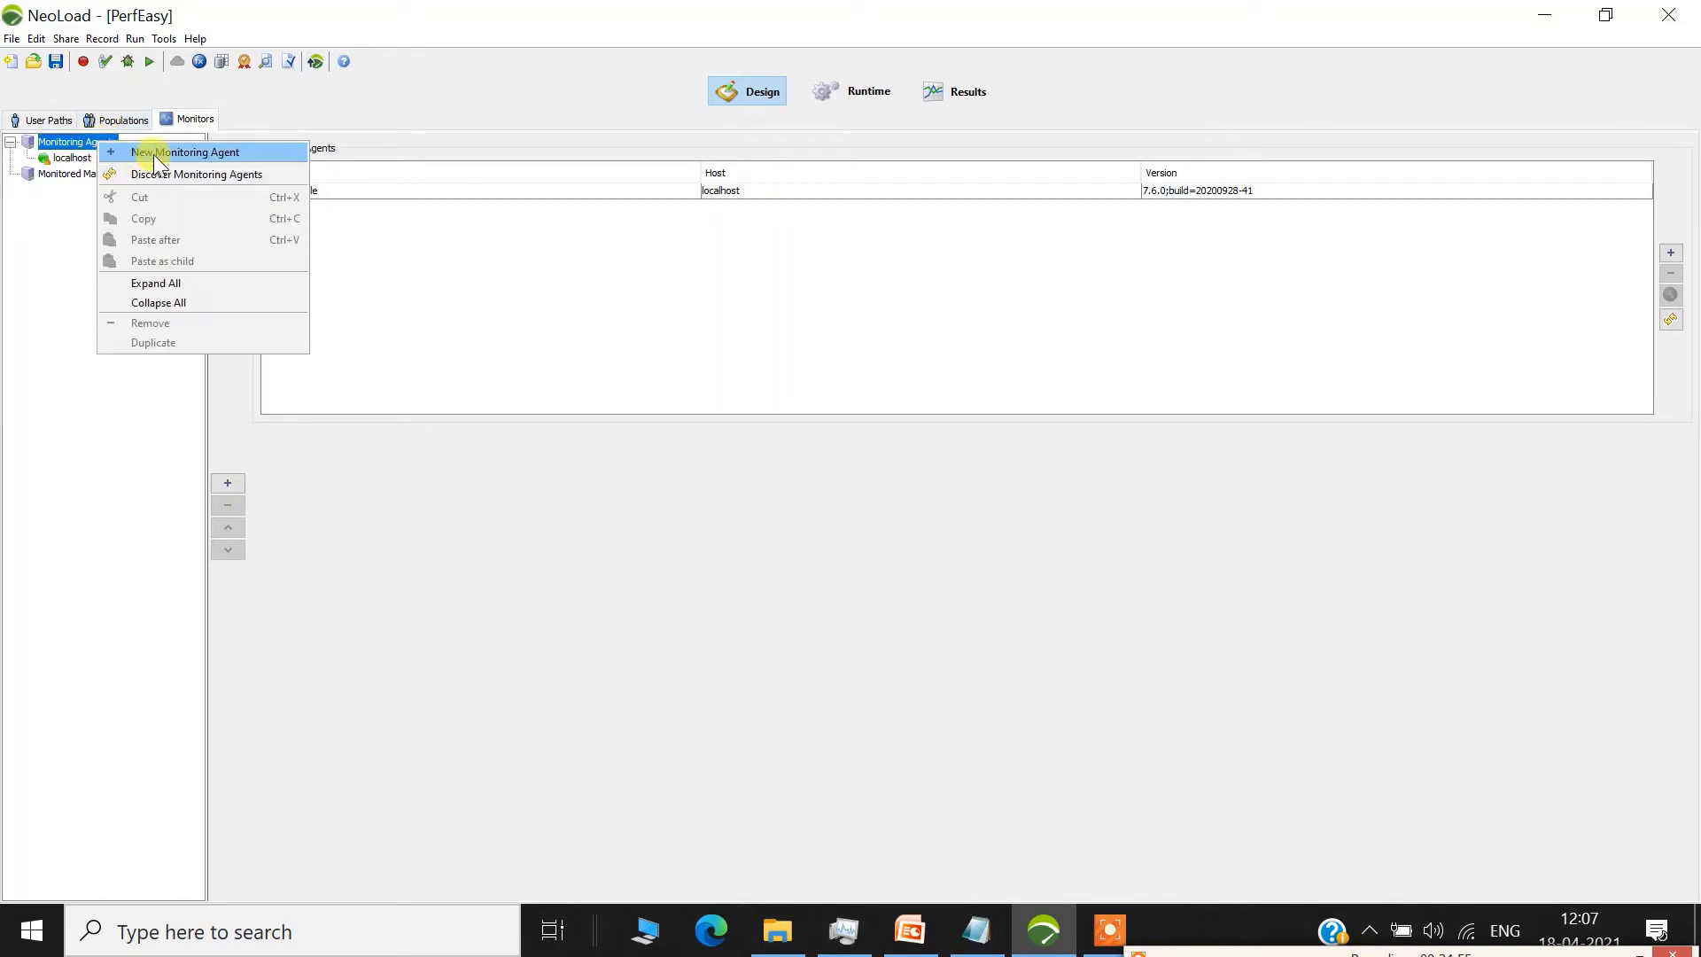
click(21, 328)
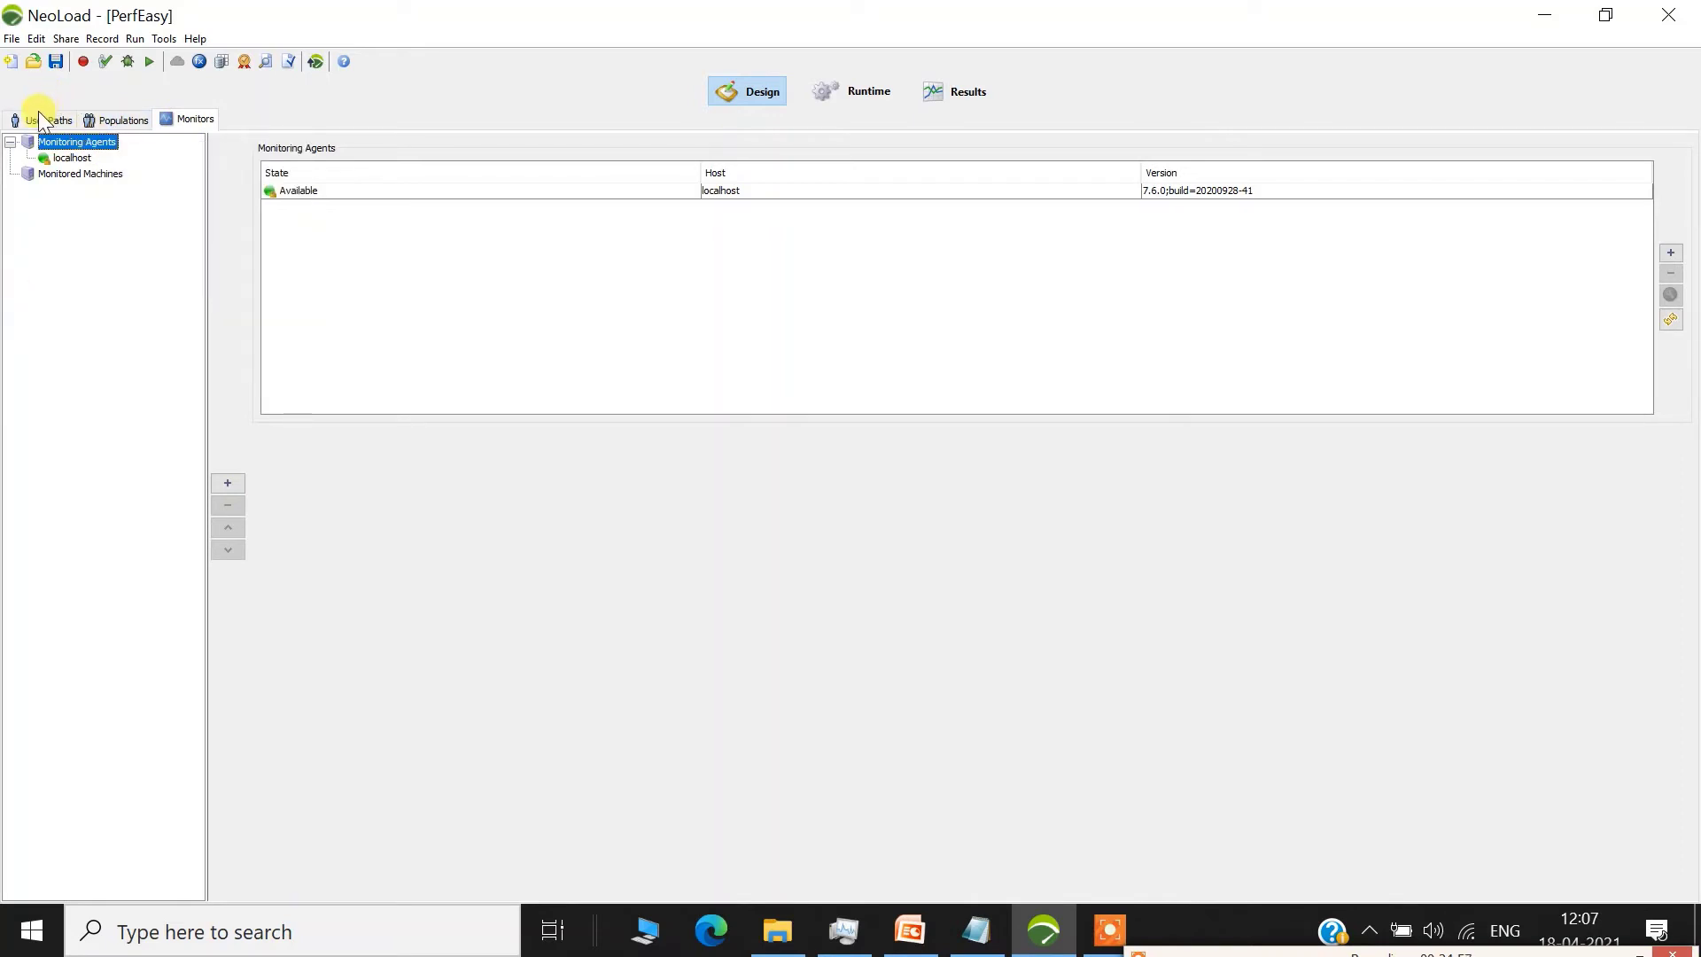
- Examine the User Paths design area and its actions, including If...Then...Else, Go to next iteration and JavaScript
click(46, 121)
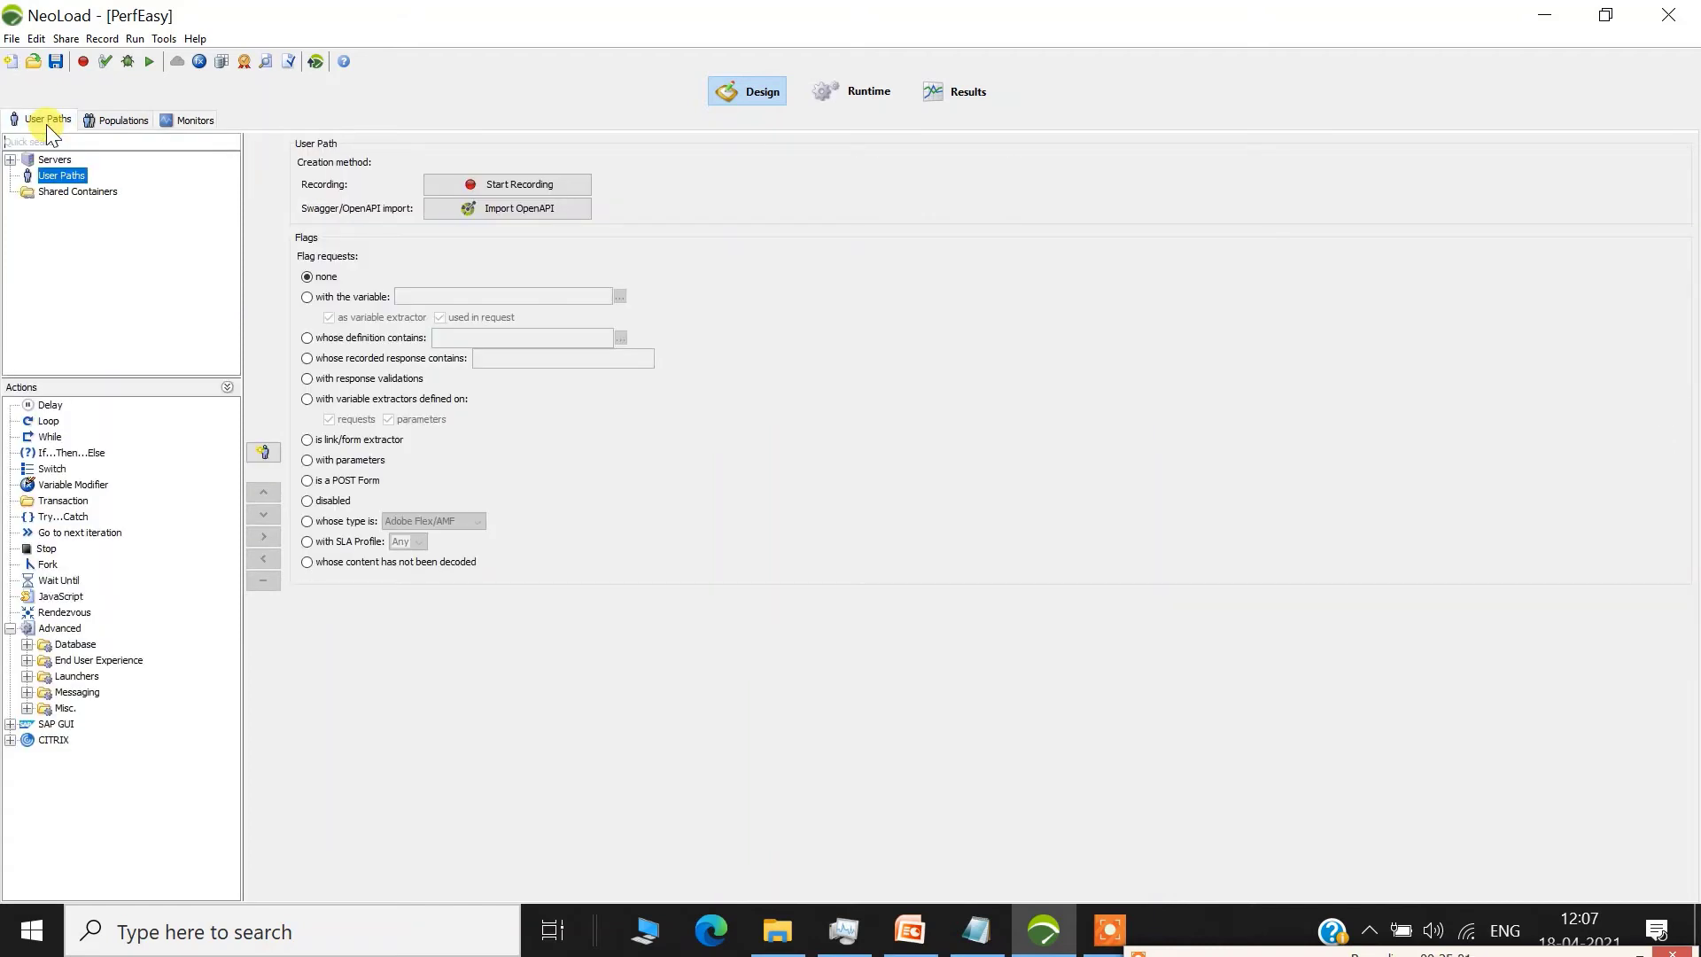
click(49, 176)
click(50, 454)
click(53, 533)
click(55, 596)
- Set up a new user path recording named JpetStore_SelectProduct, recorded in the Actions container
click(514, 182)
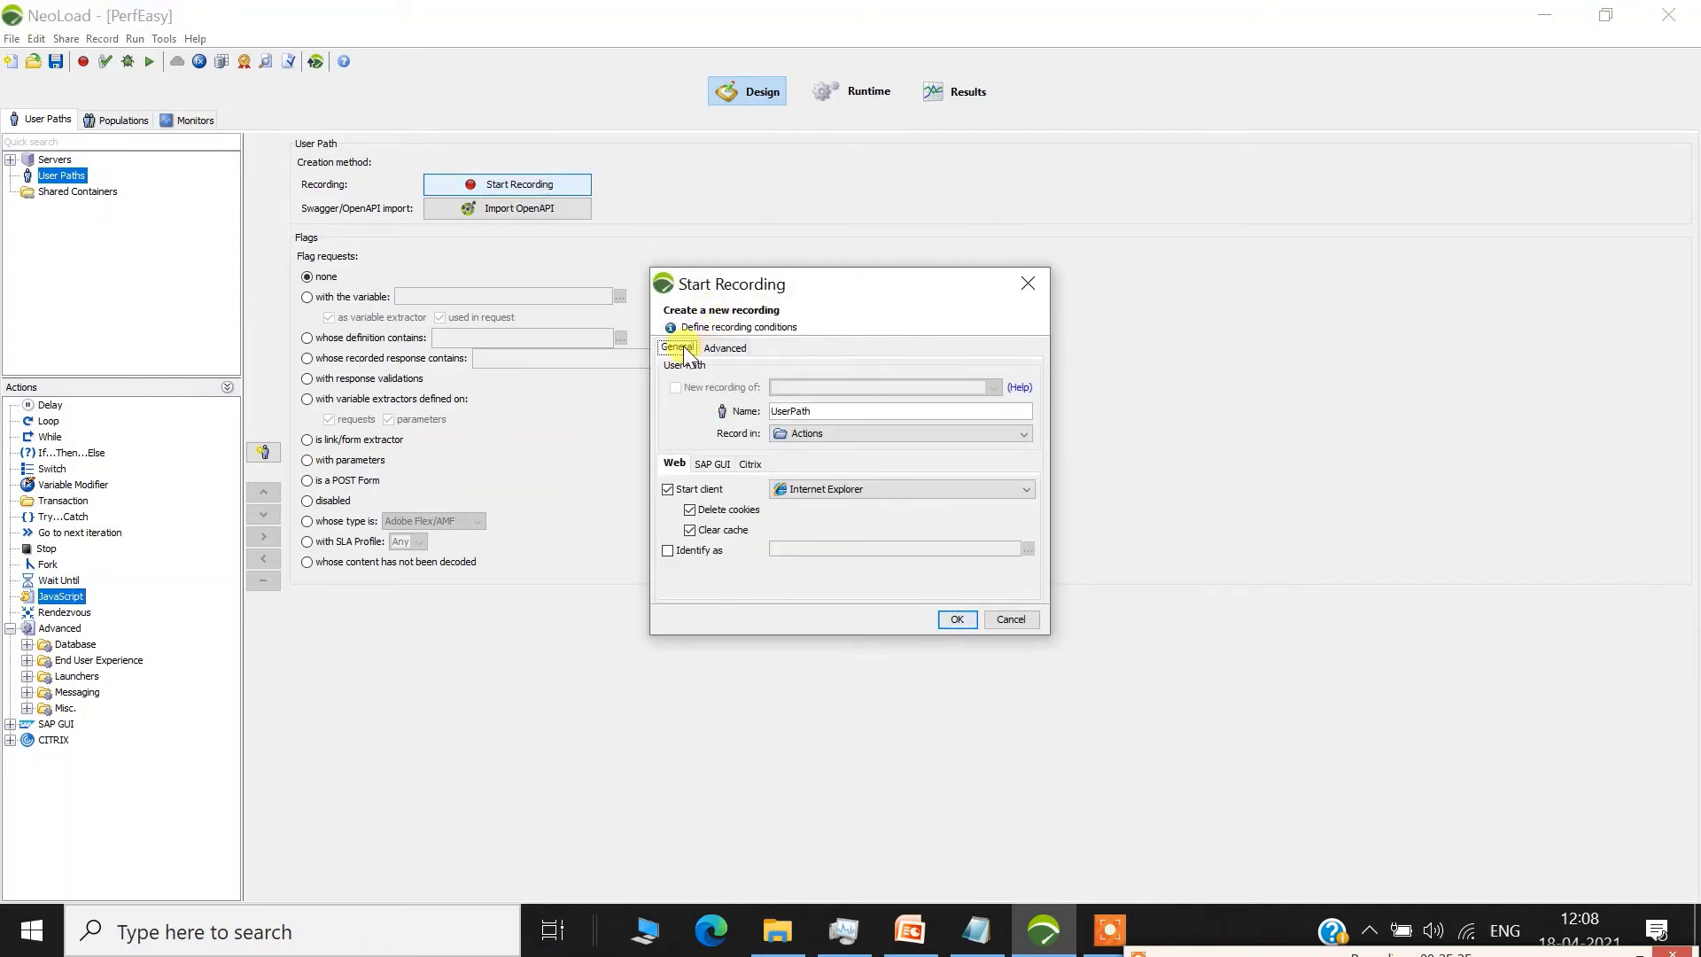
double_click(831, 413)
text(JpetStore_SelectProduct)
drag(903, 410, 645, 390)
click(901, 432)
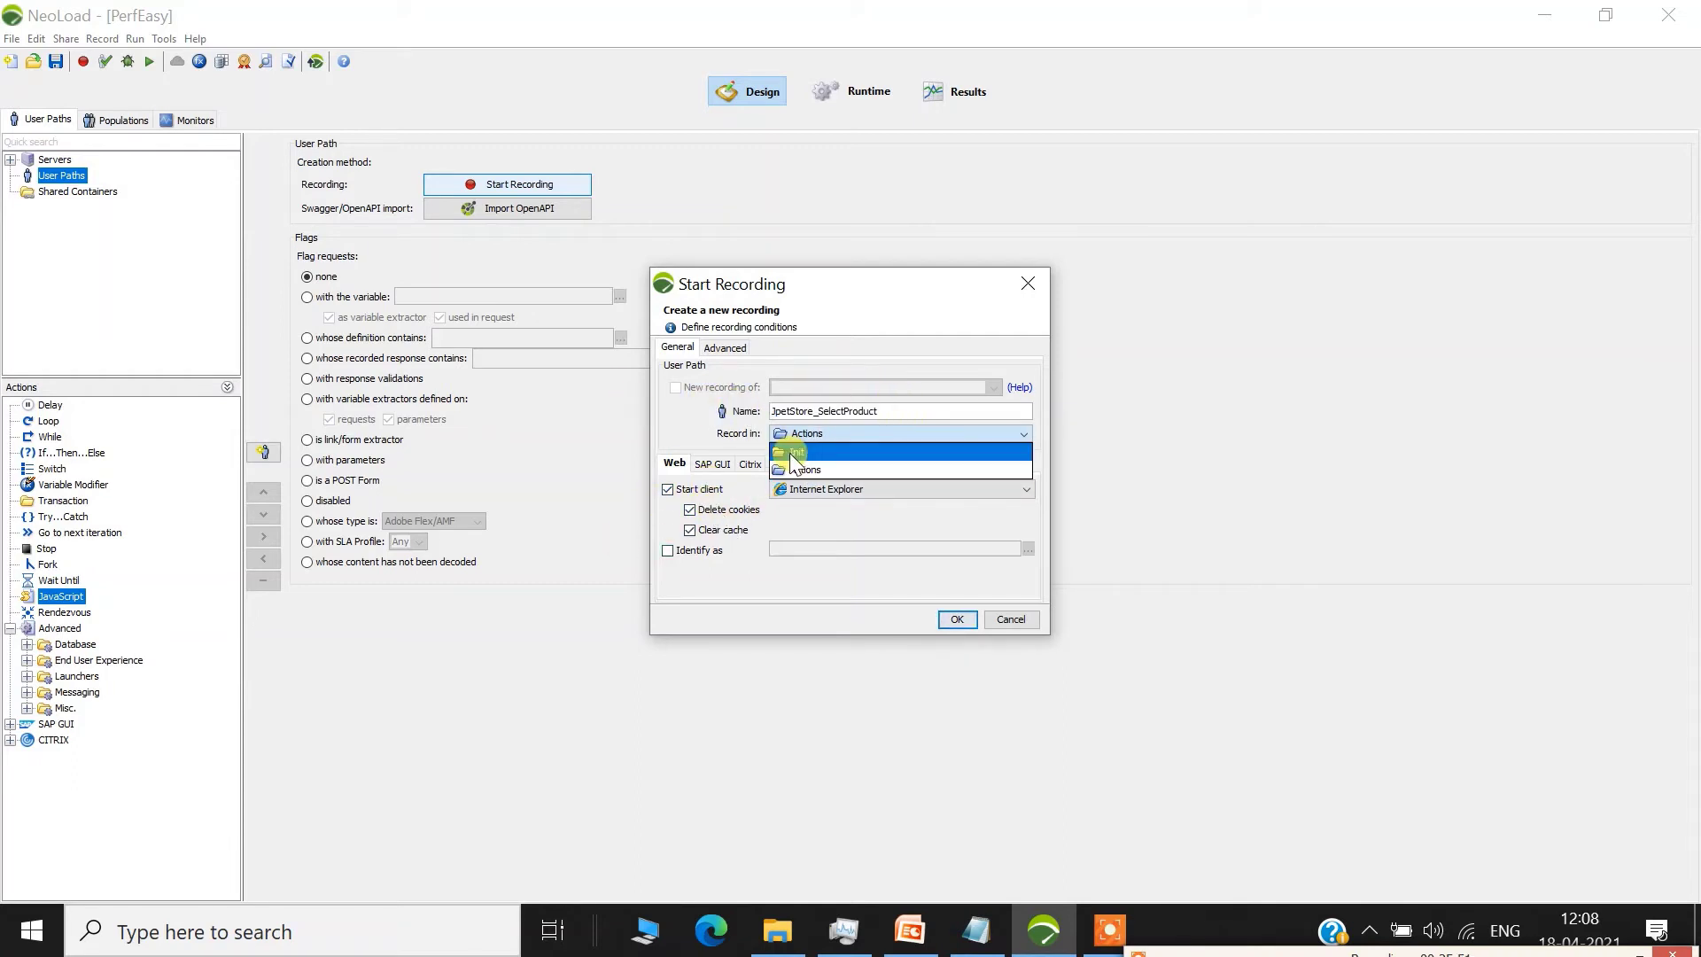
click(816, 466)
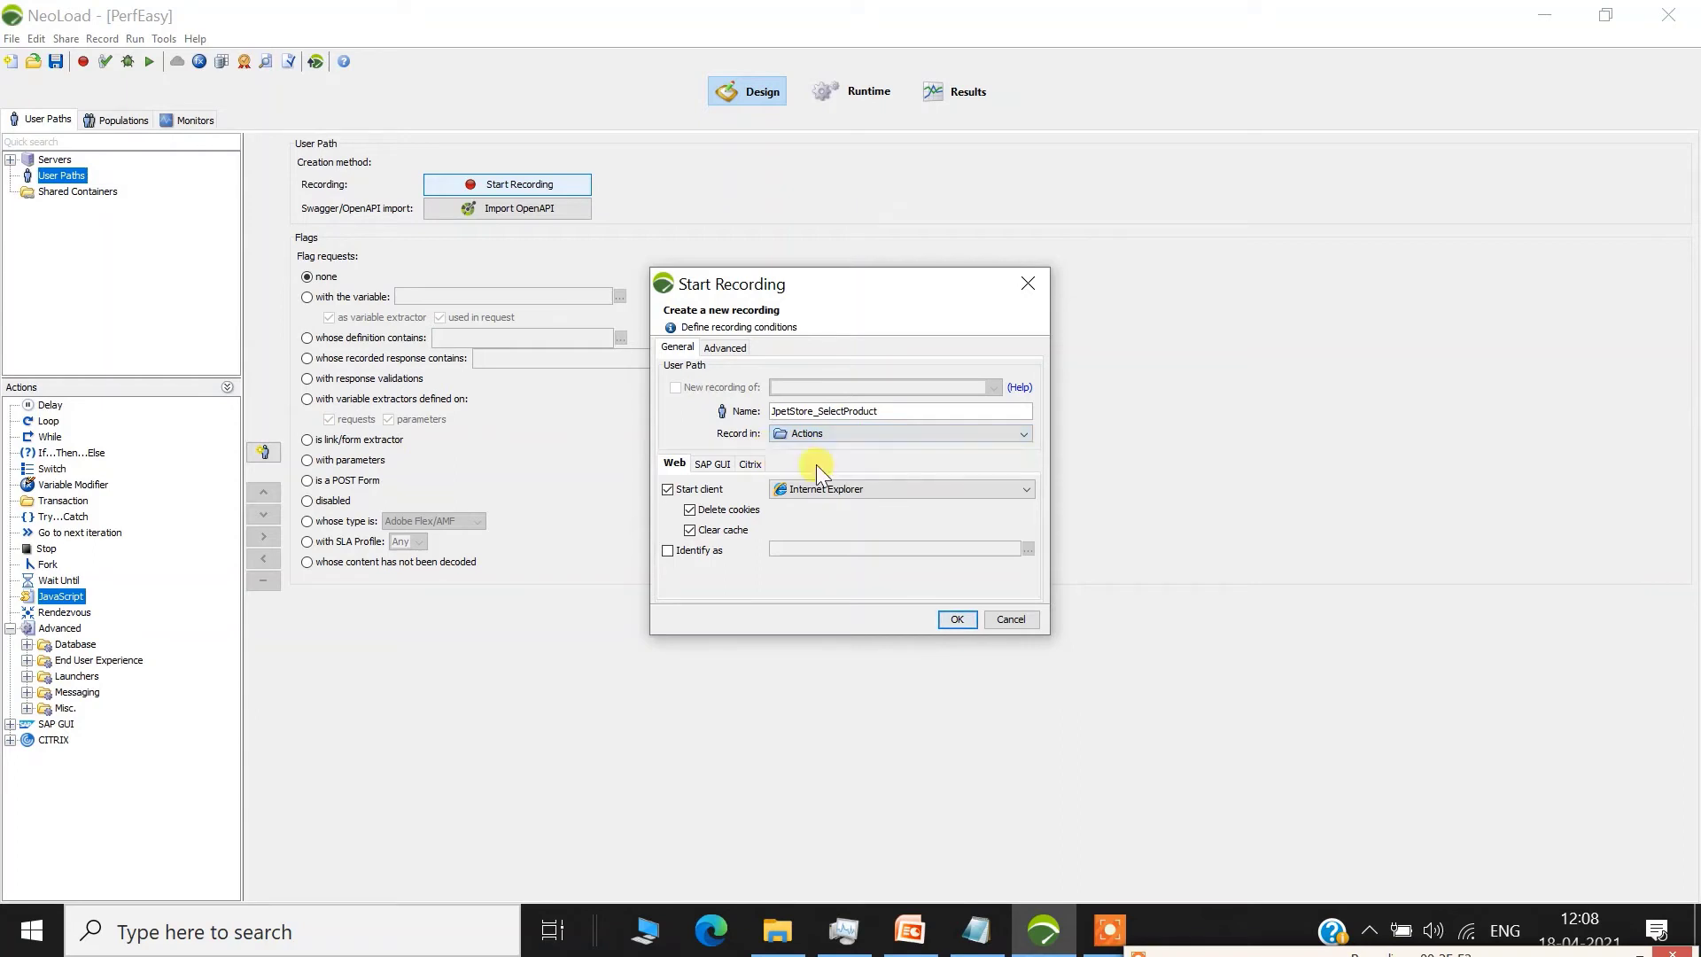
click(838, 435)
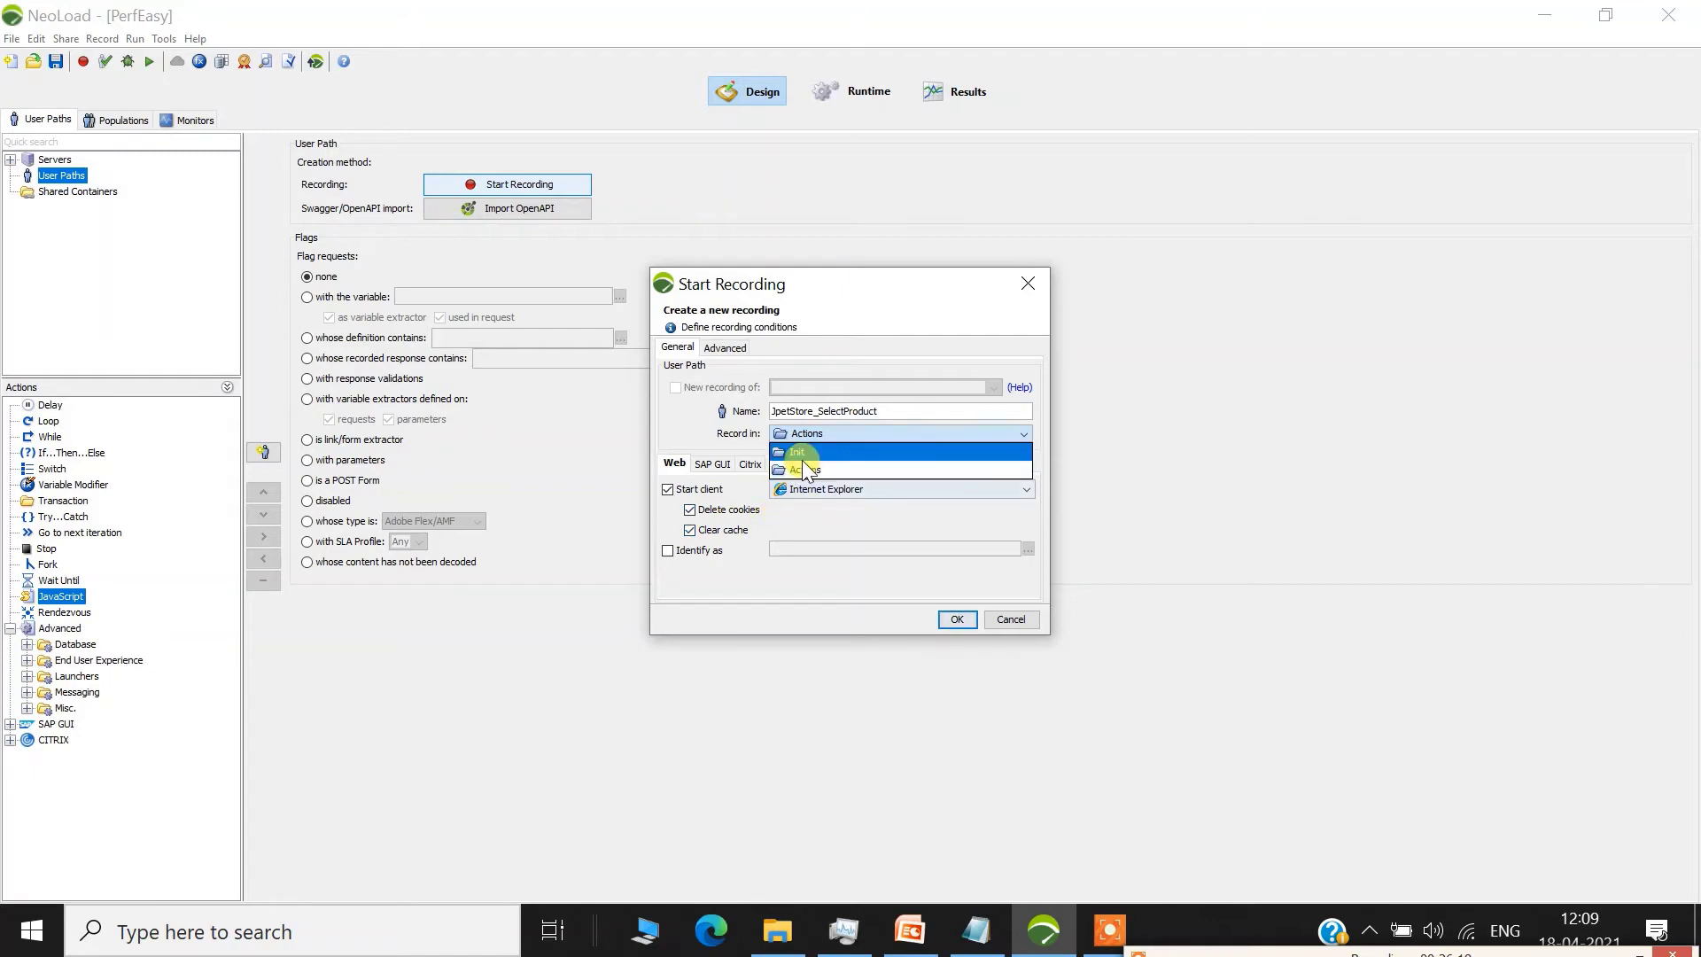
click(799, 465)
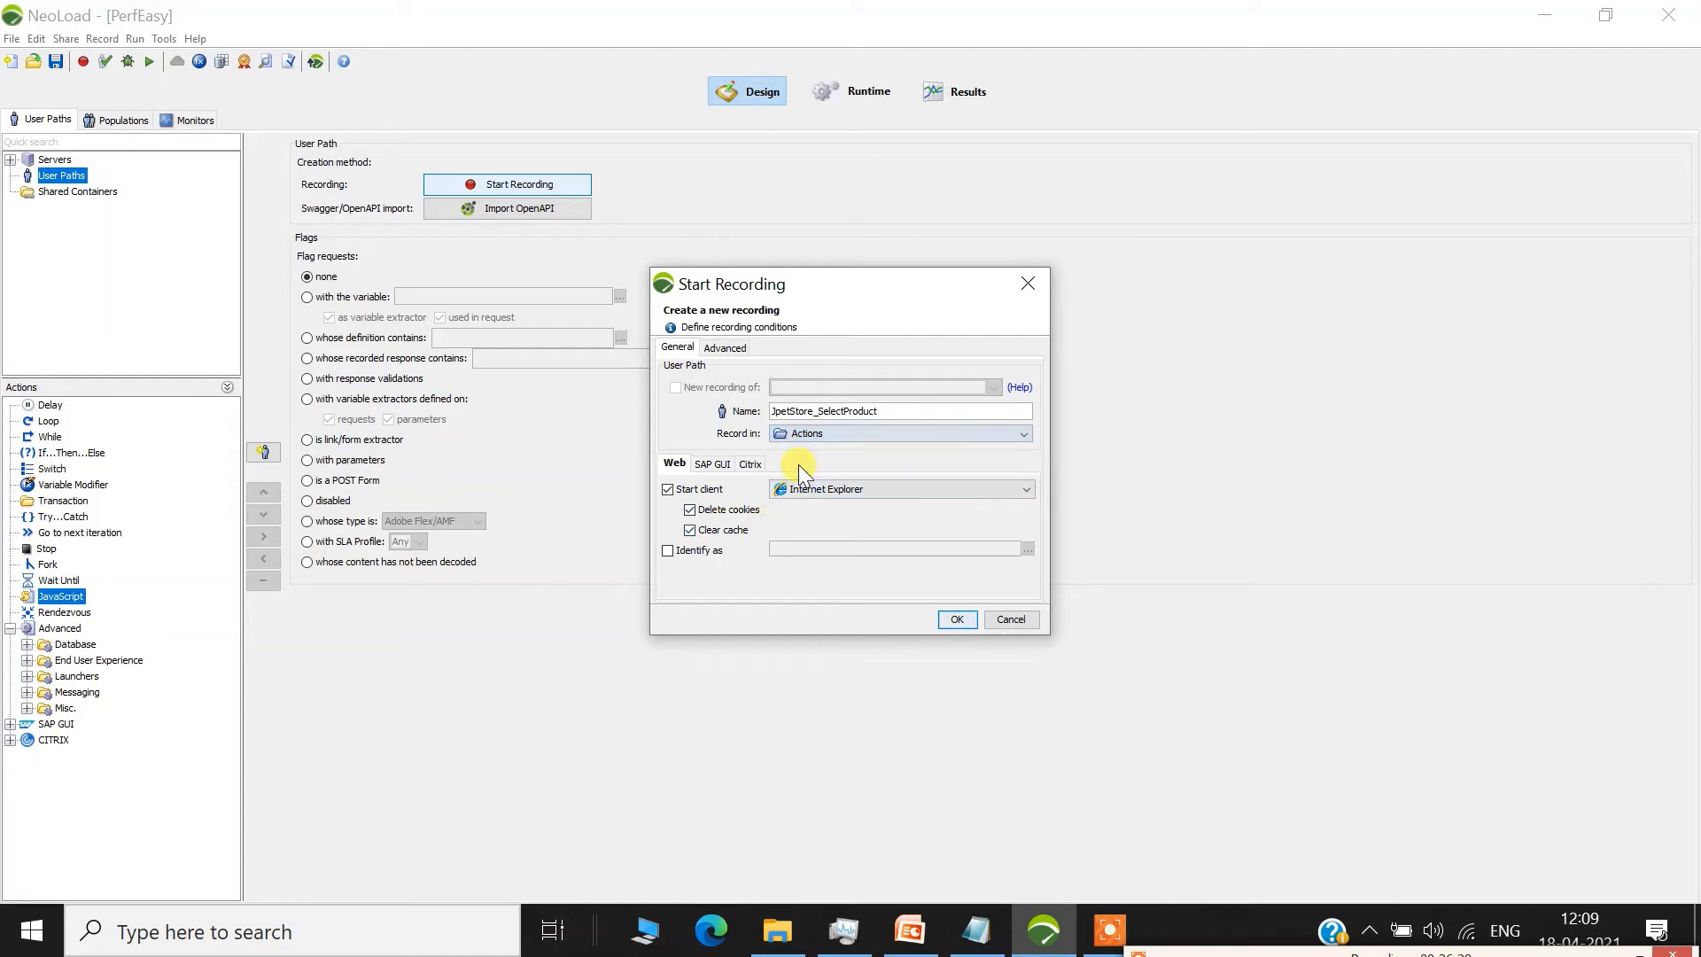
- Choose Internet Explorer as the web client and start the recording
click(864, 491)
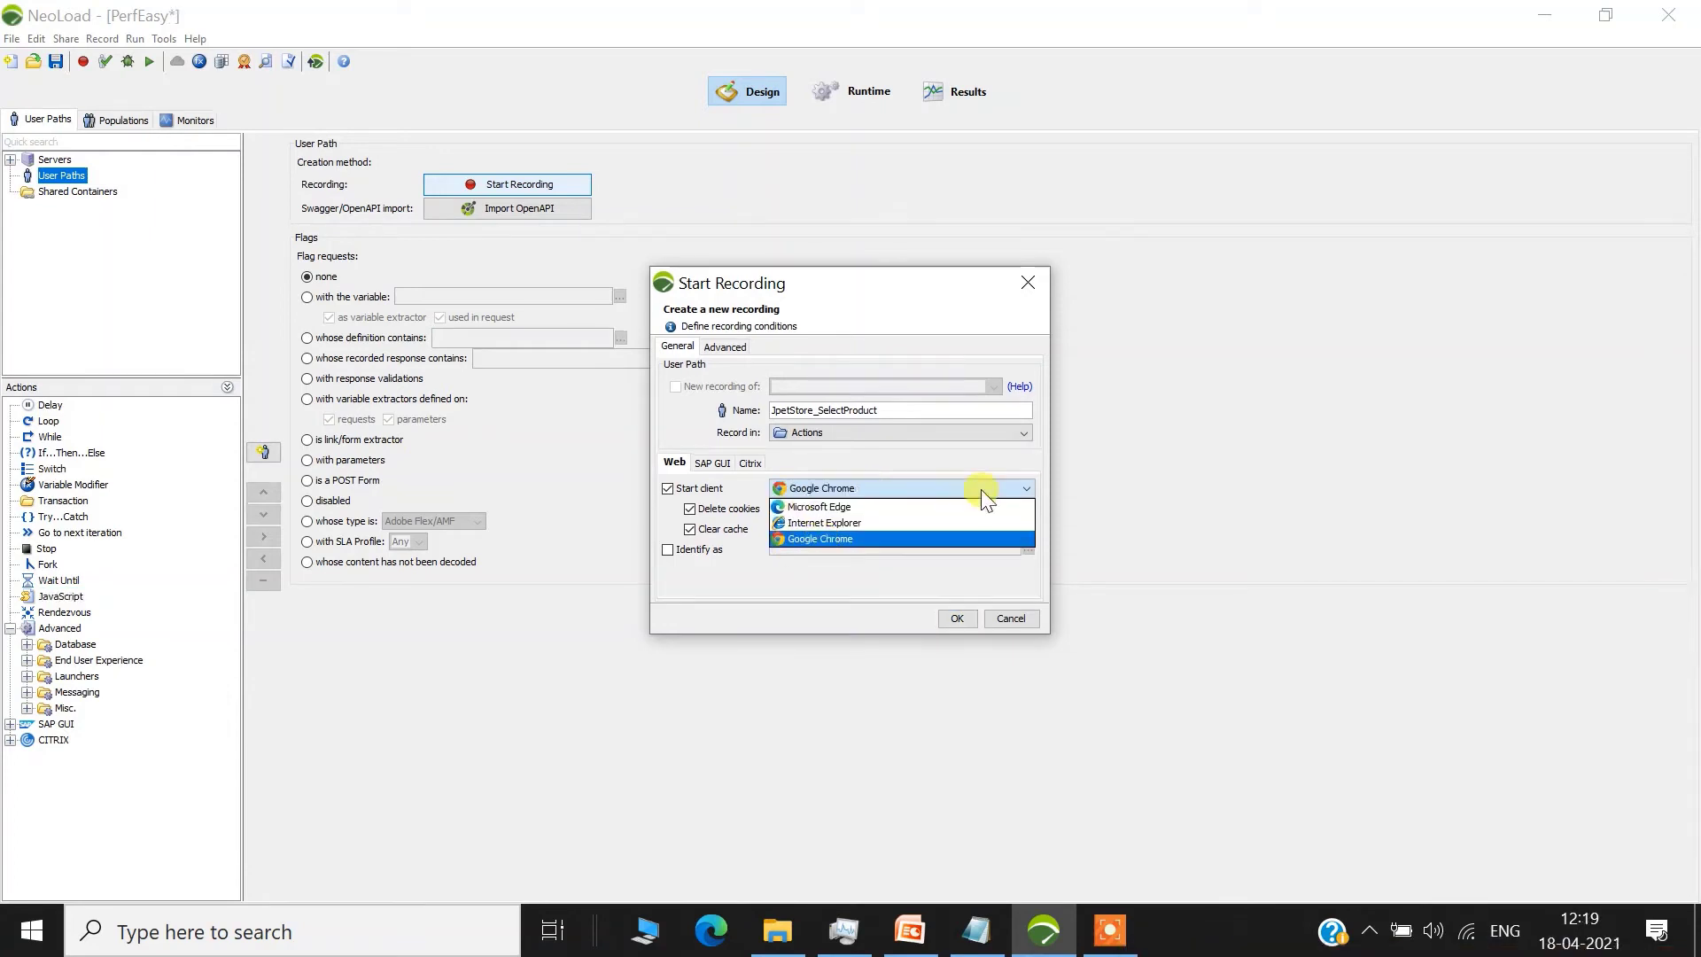
click(843, 523)
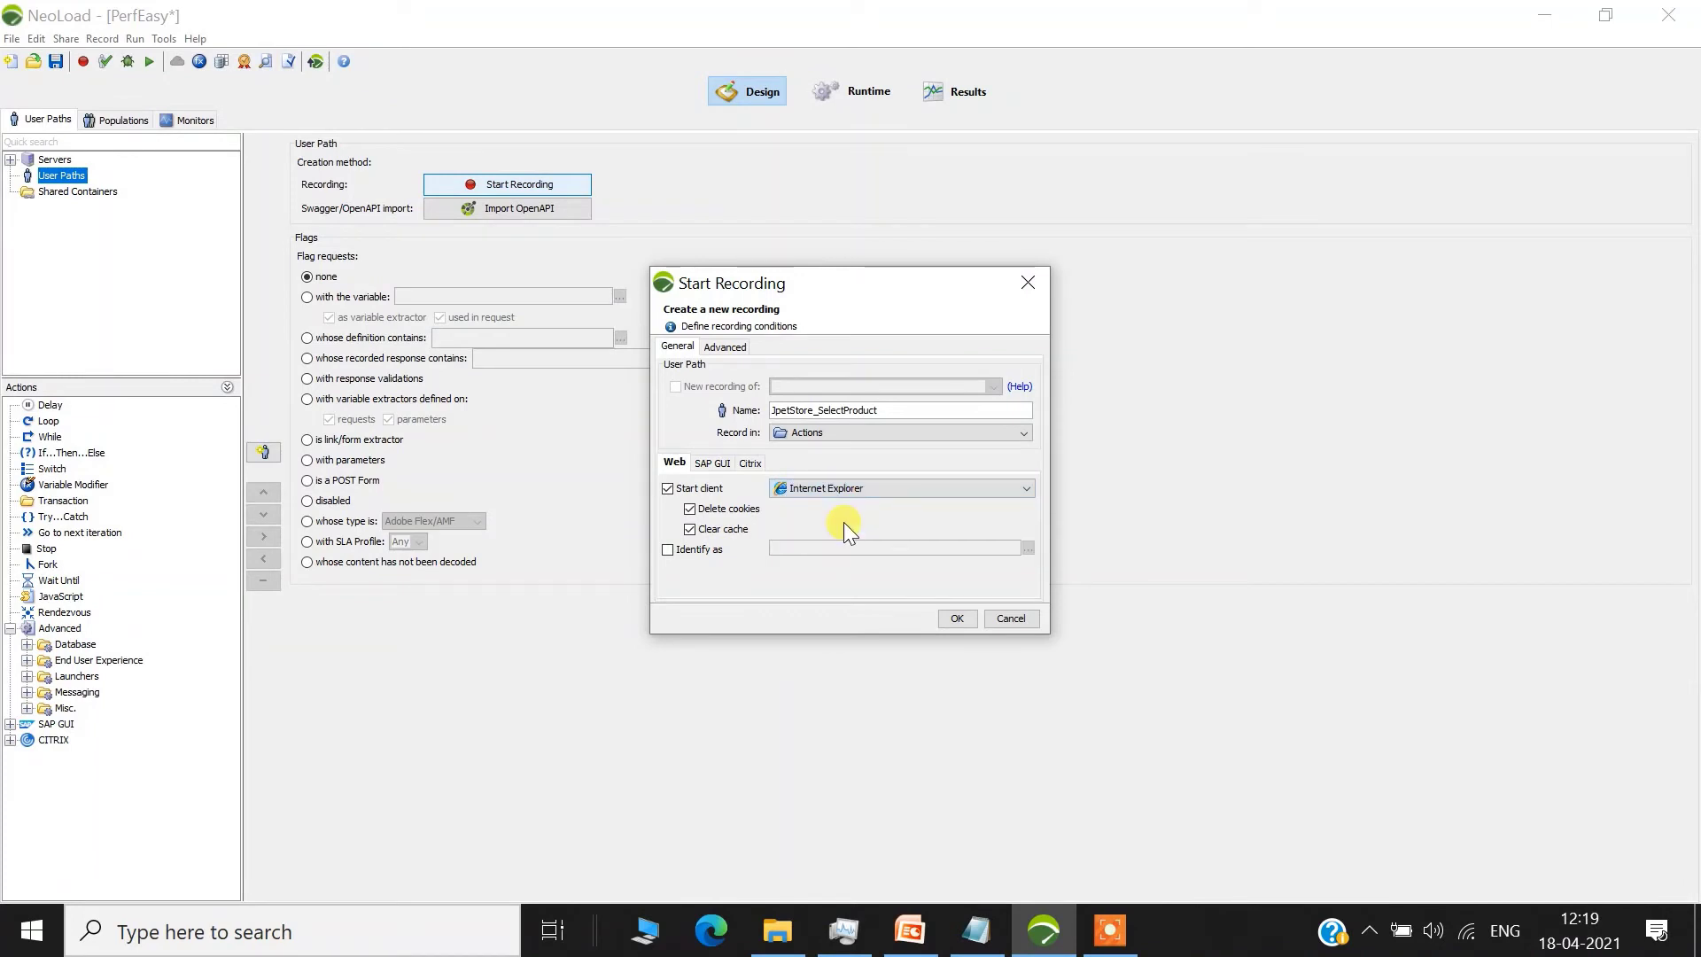
click(952, 617)
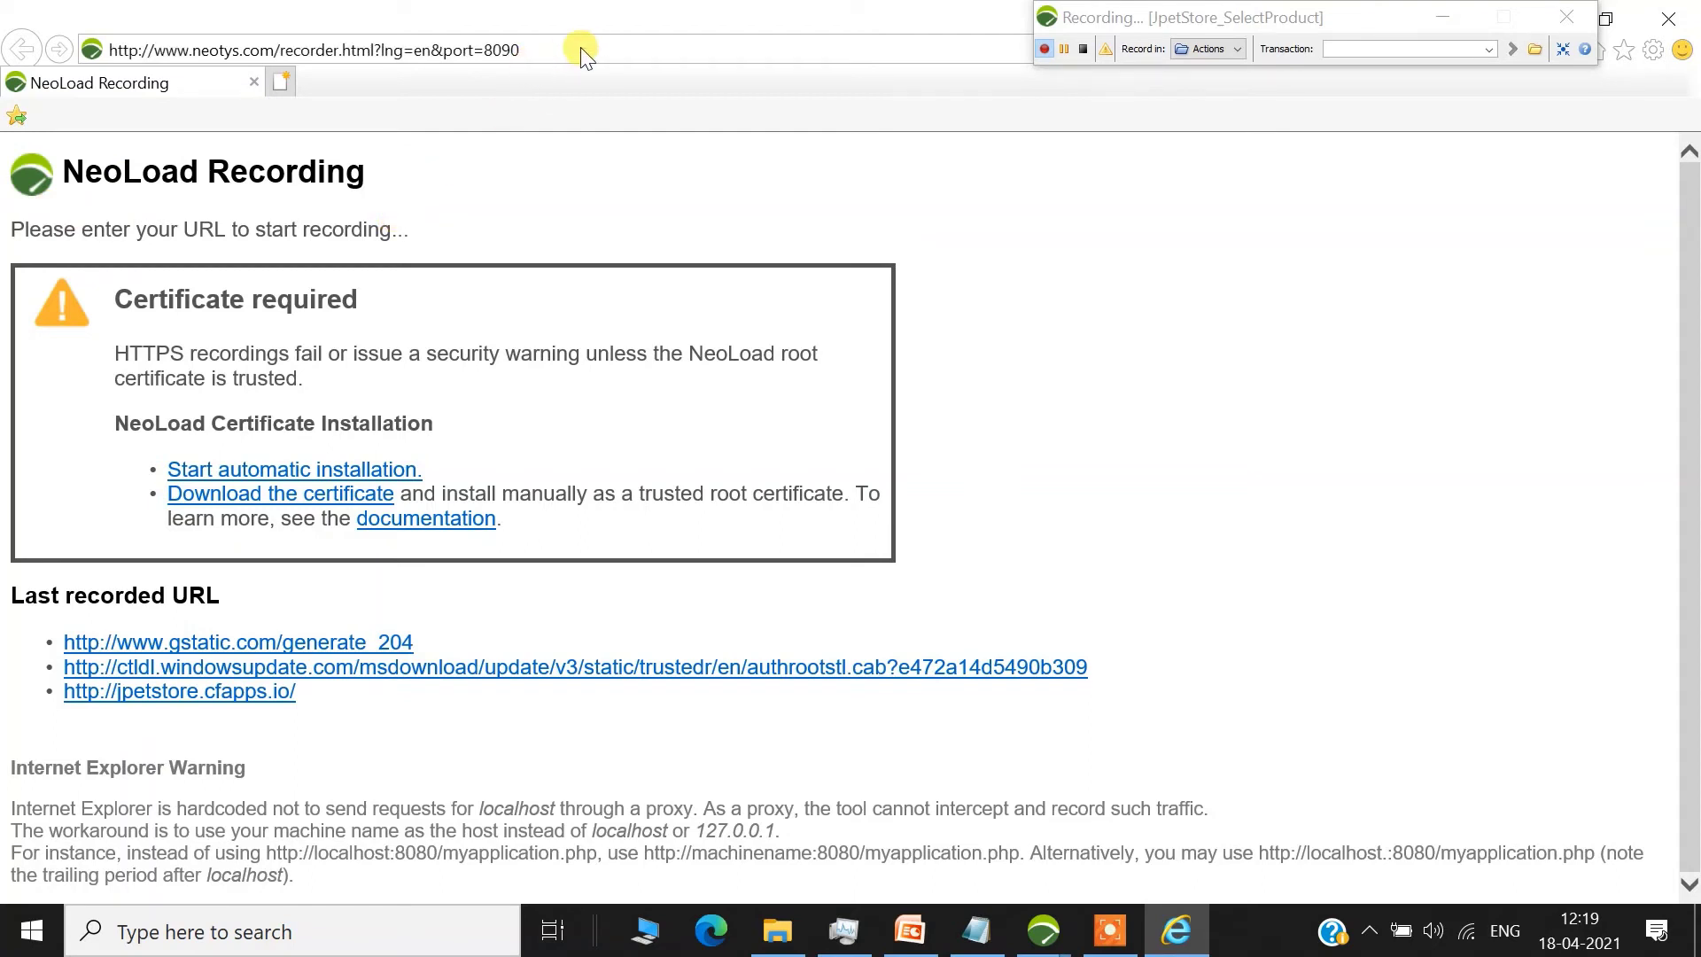
- Enter Launch as the transaction name for the recording
click(1381, 49)
text(Launch)
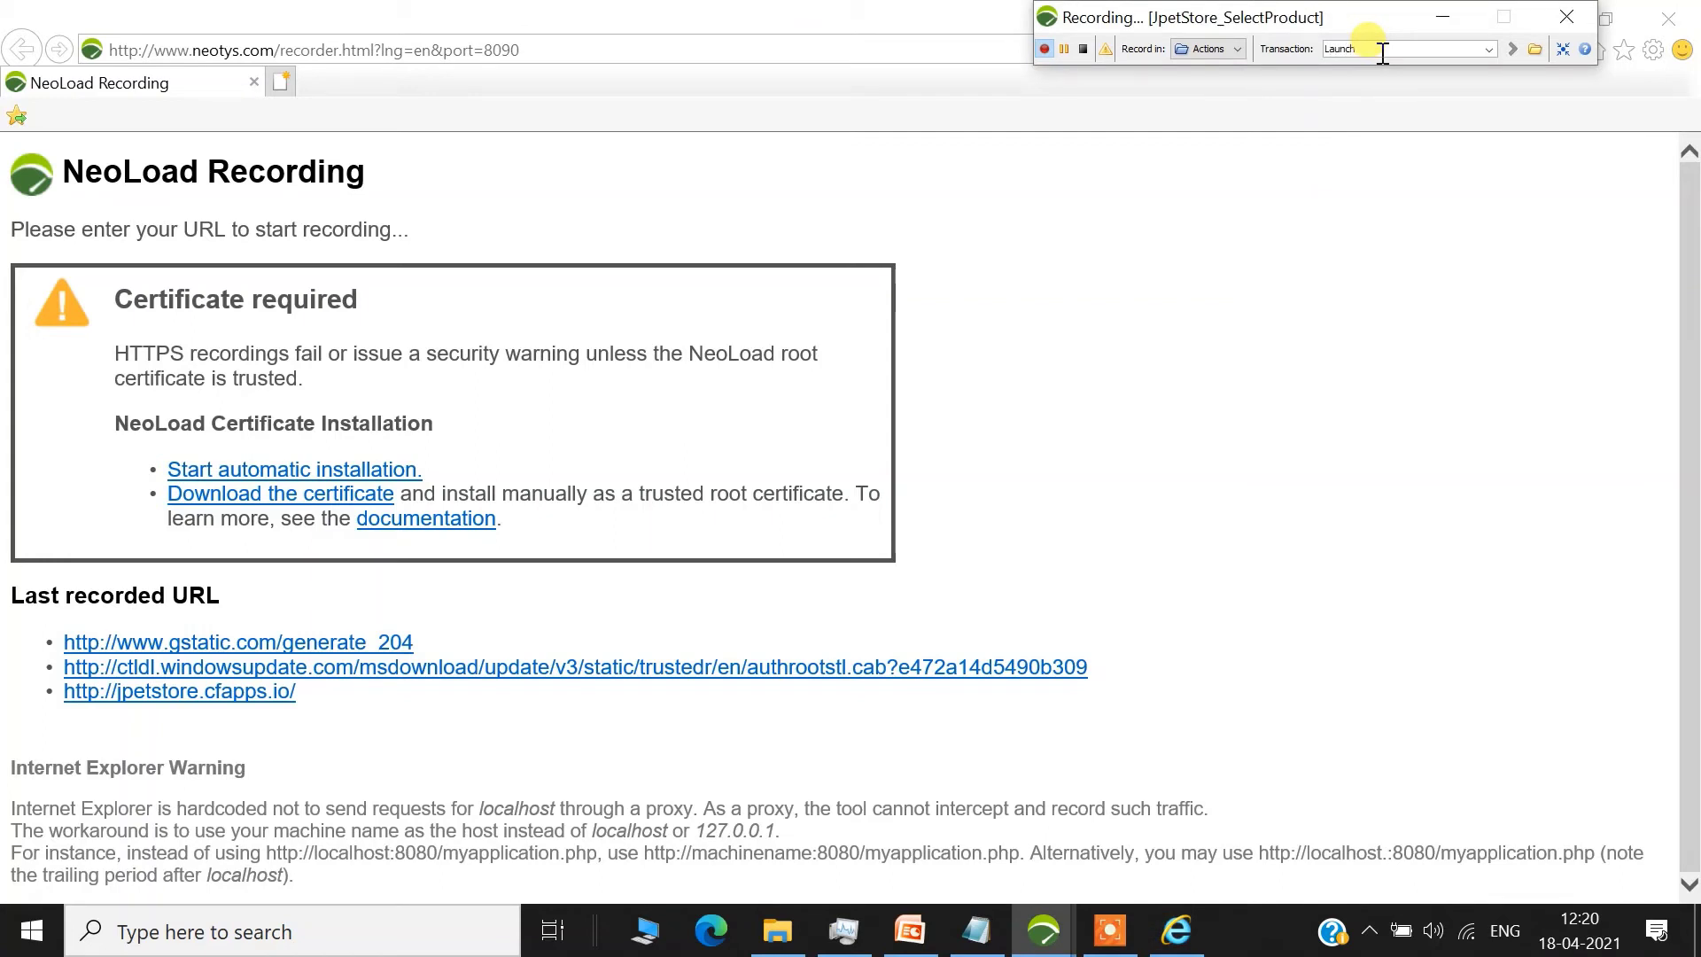
drag(1381, 51, 1309, 50)
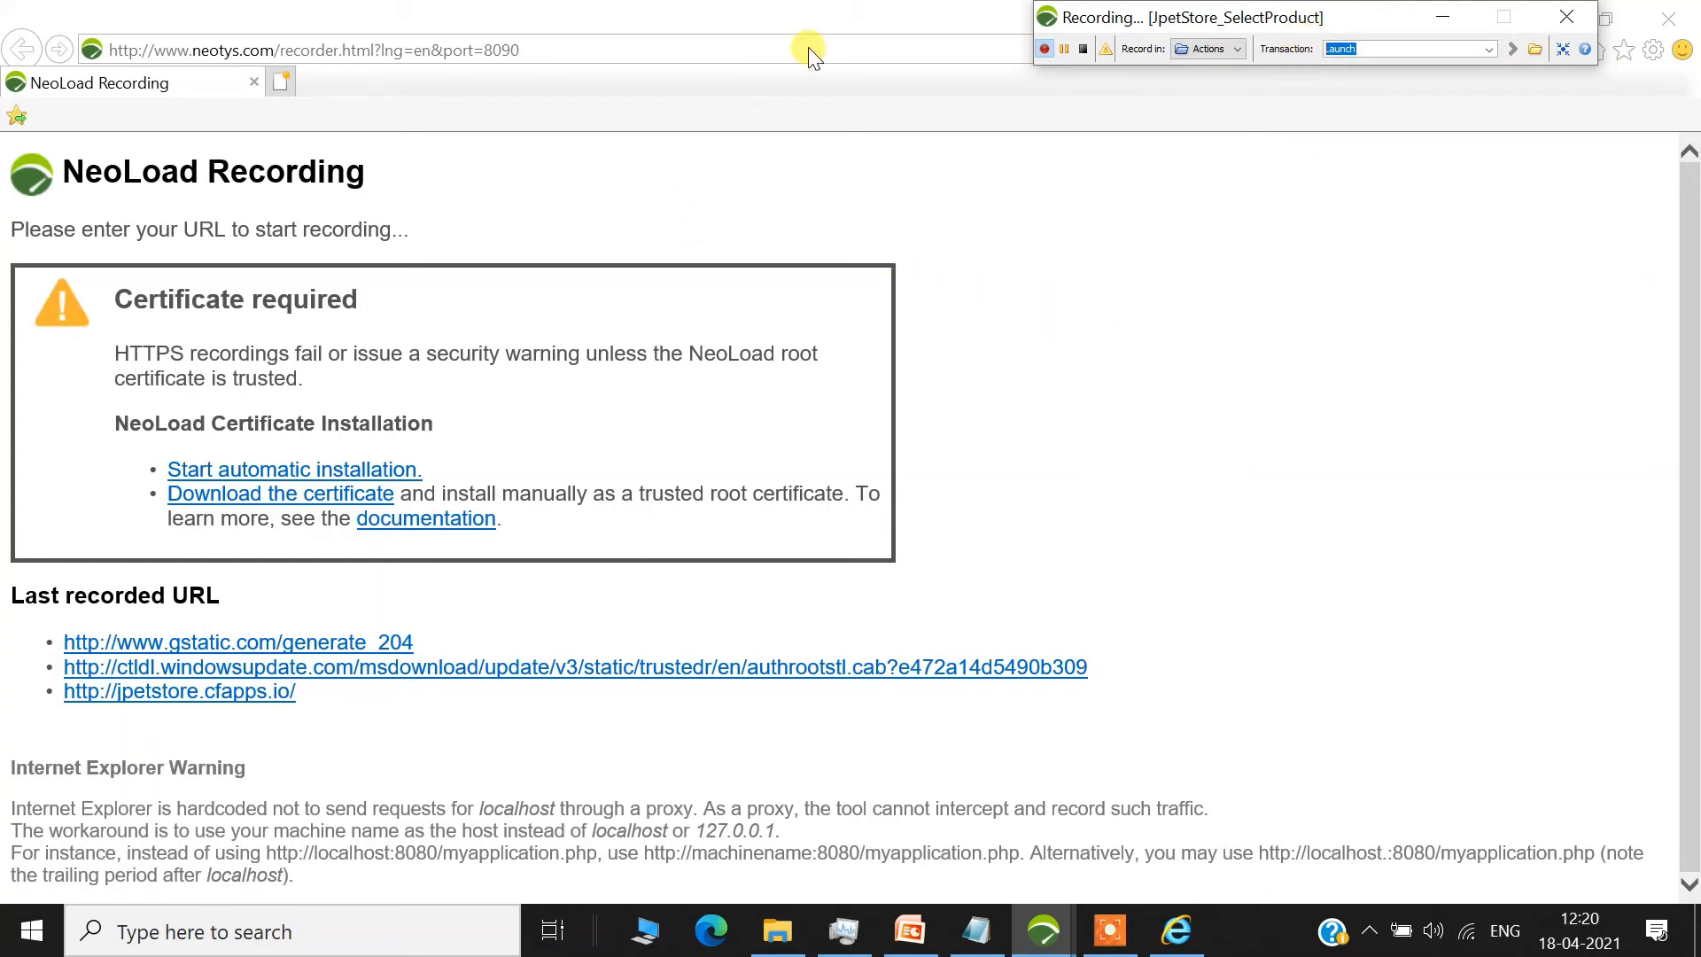
drag(1398, 50, 1309, 51)
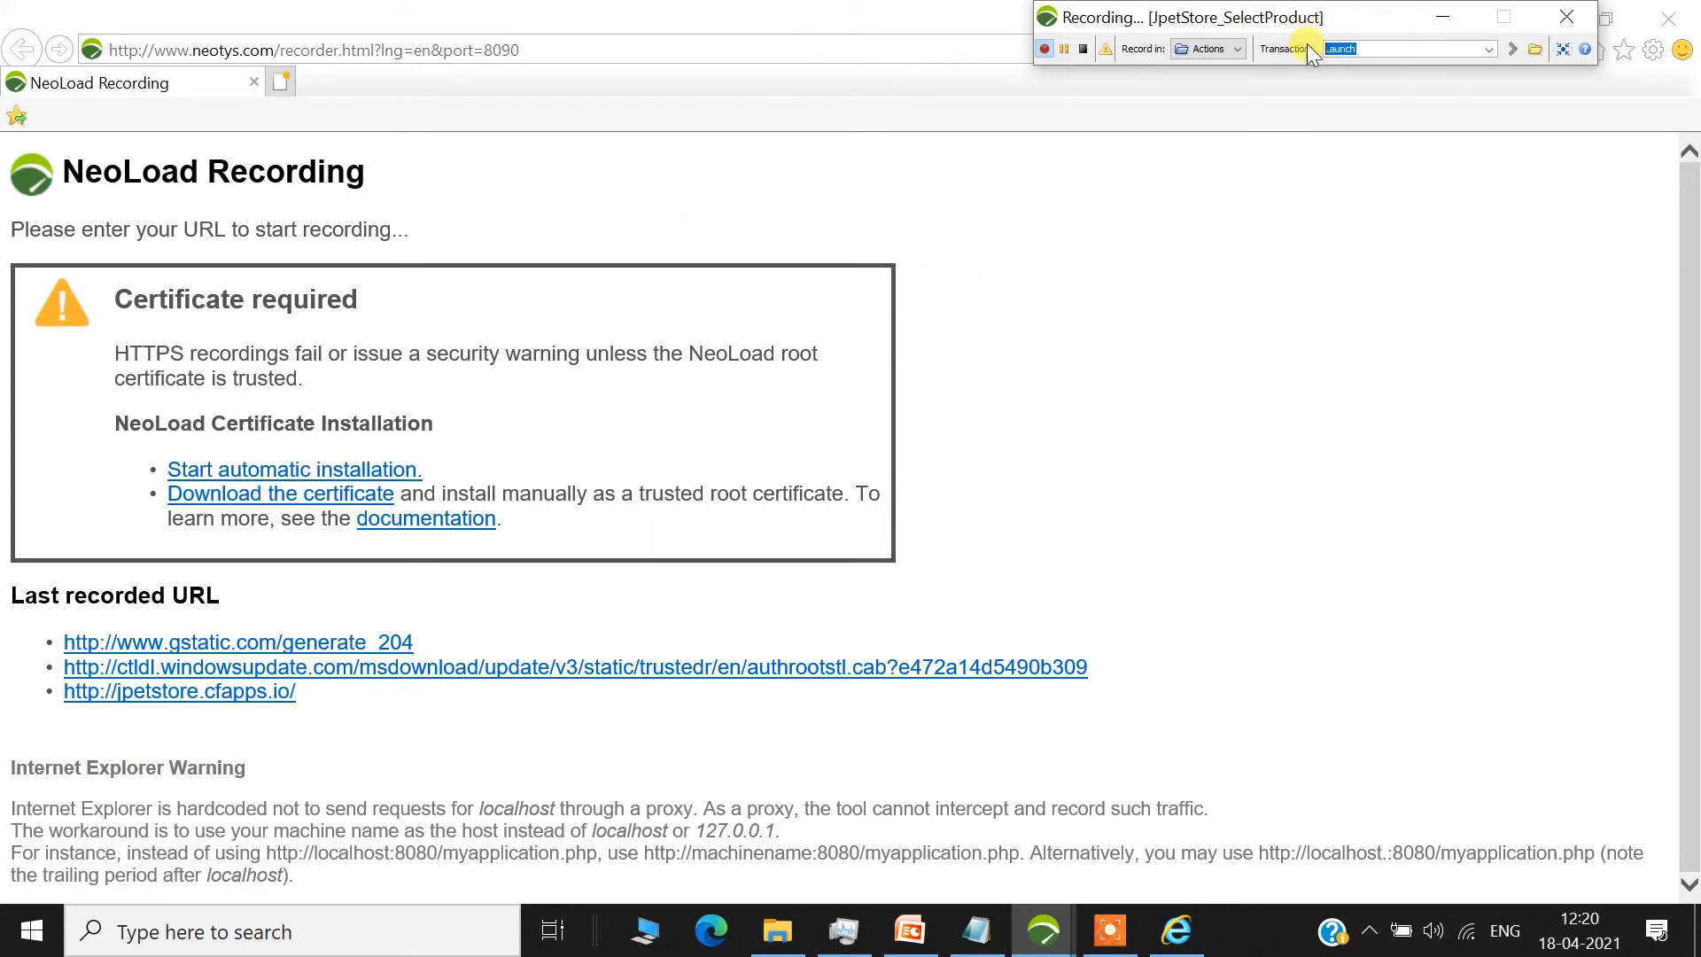
click(637, 51)
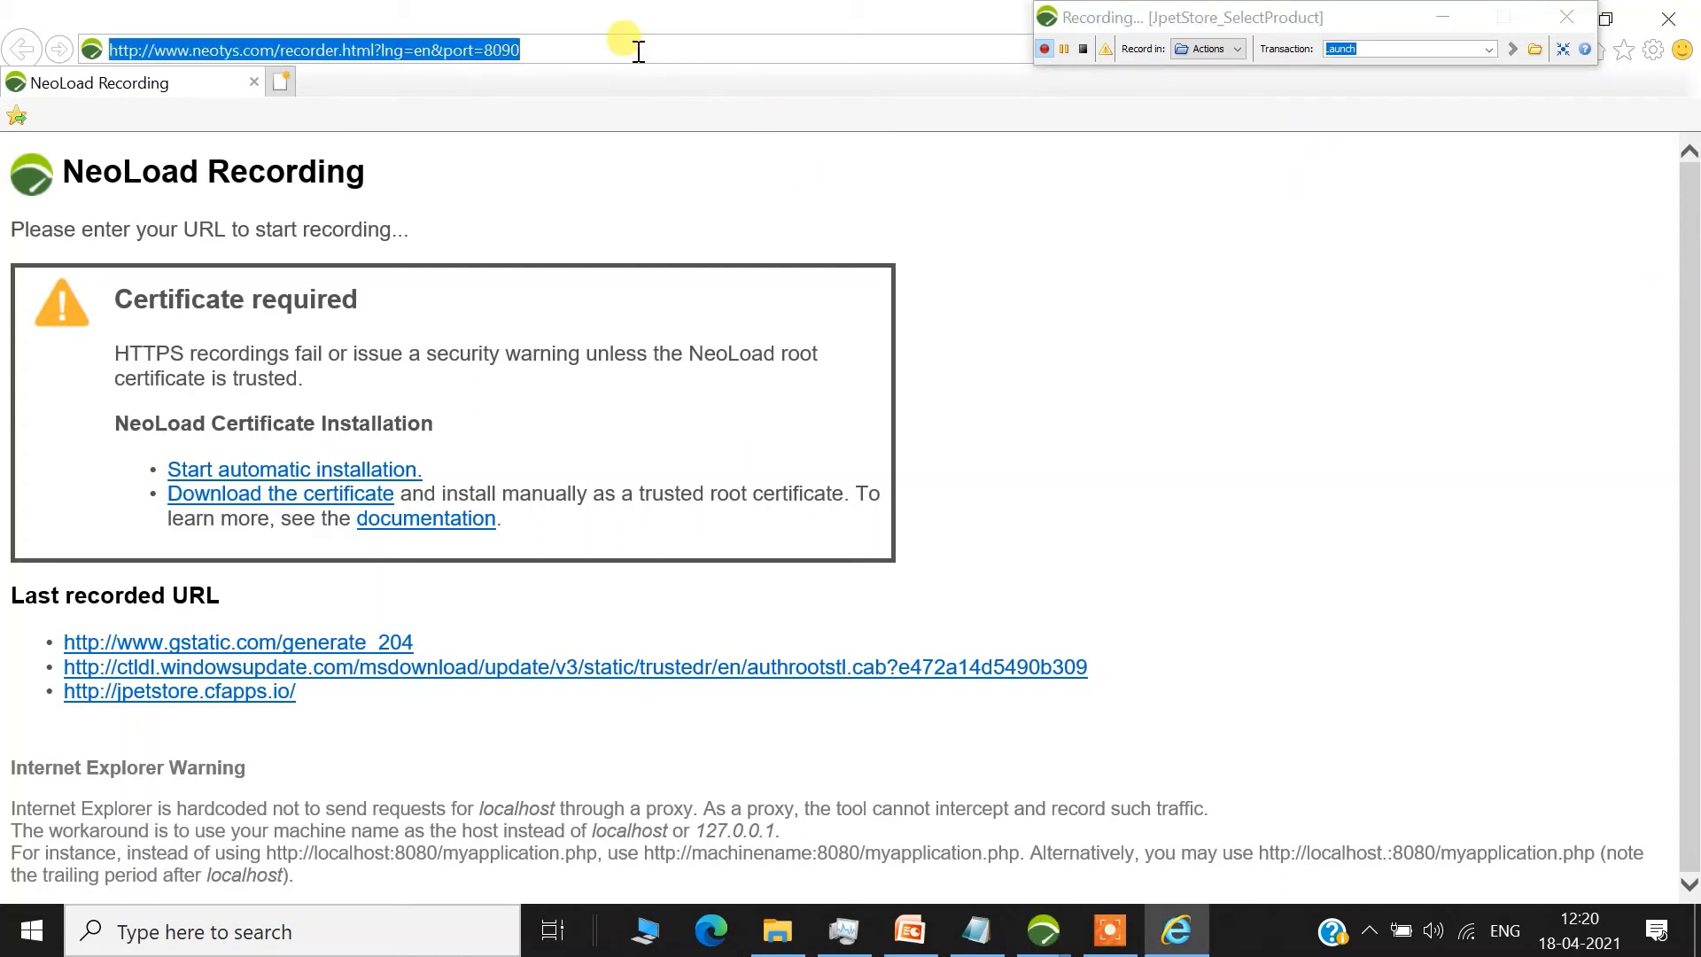
text(https://petstore.octoperf.com/)
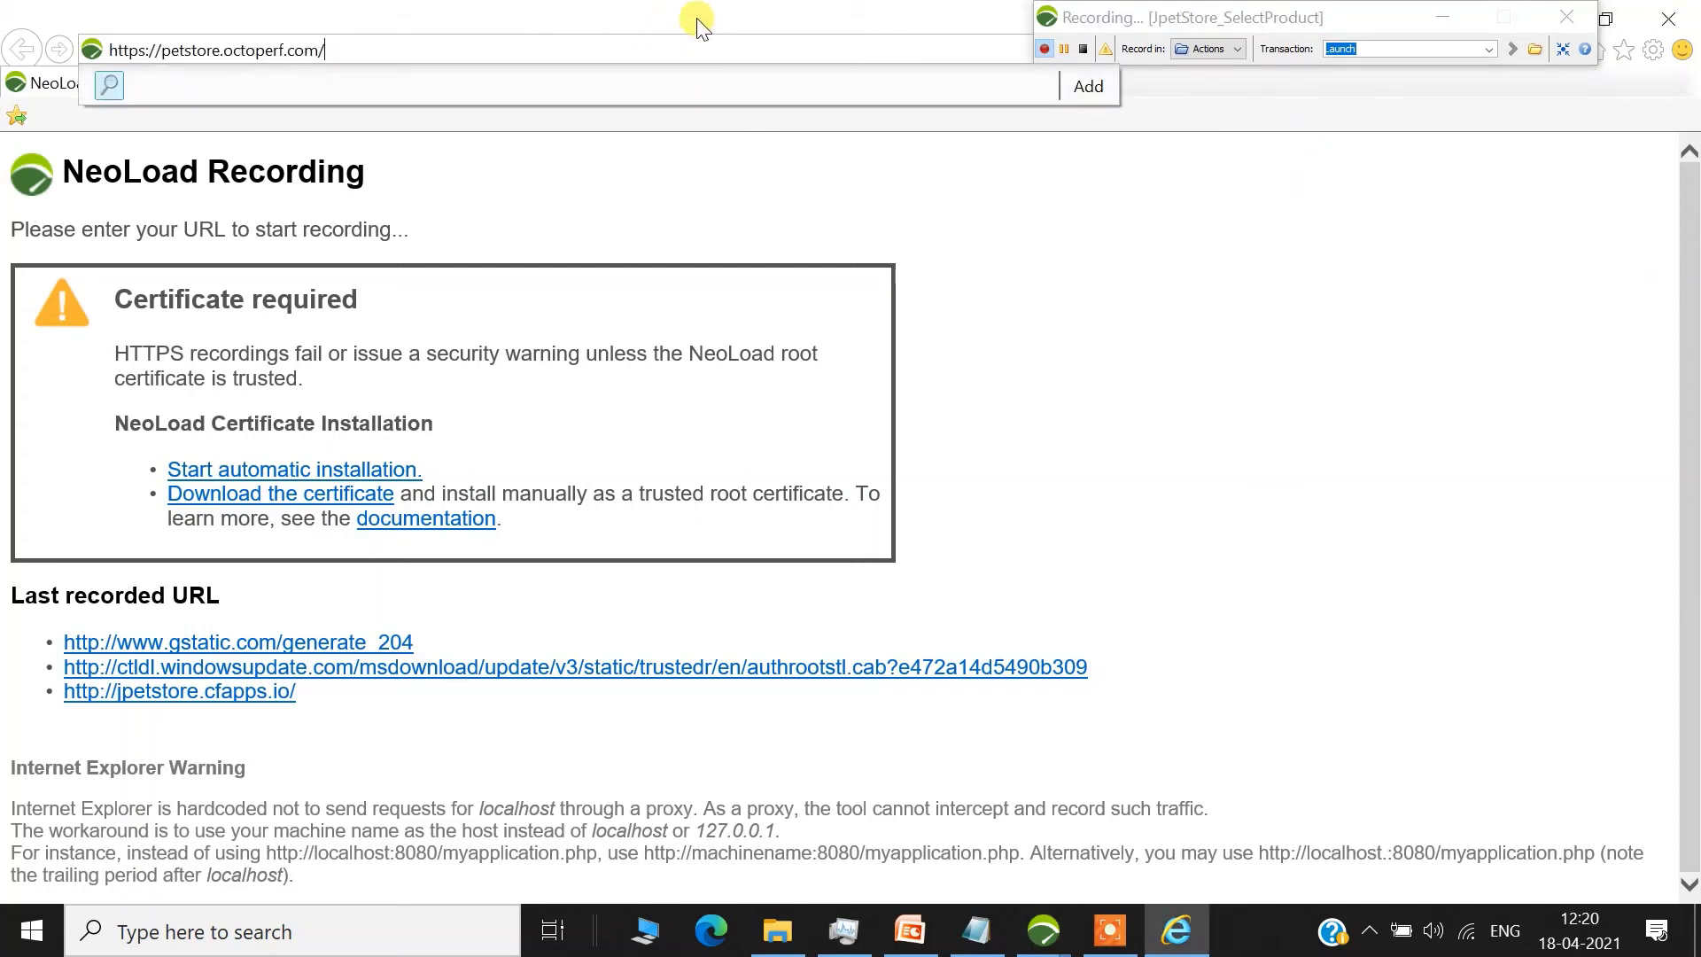
key(Return)
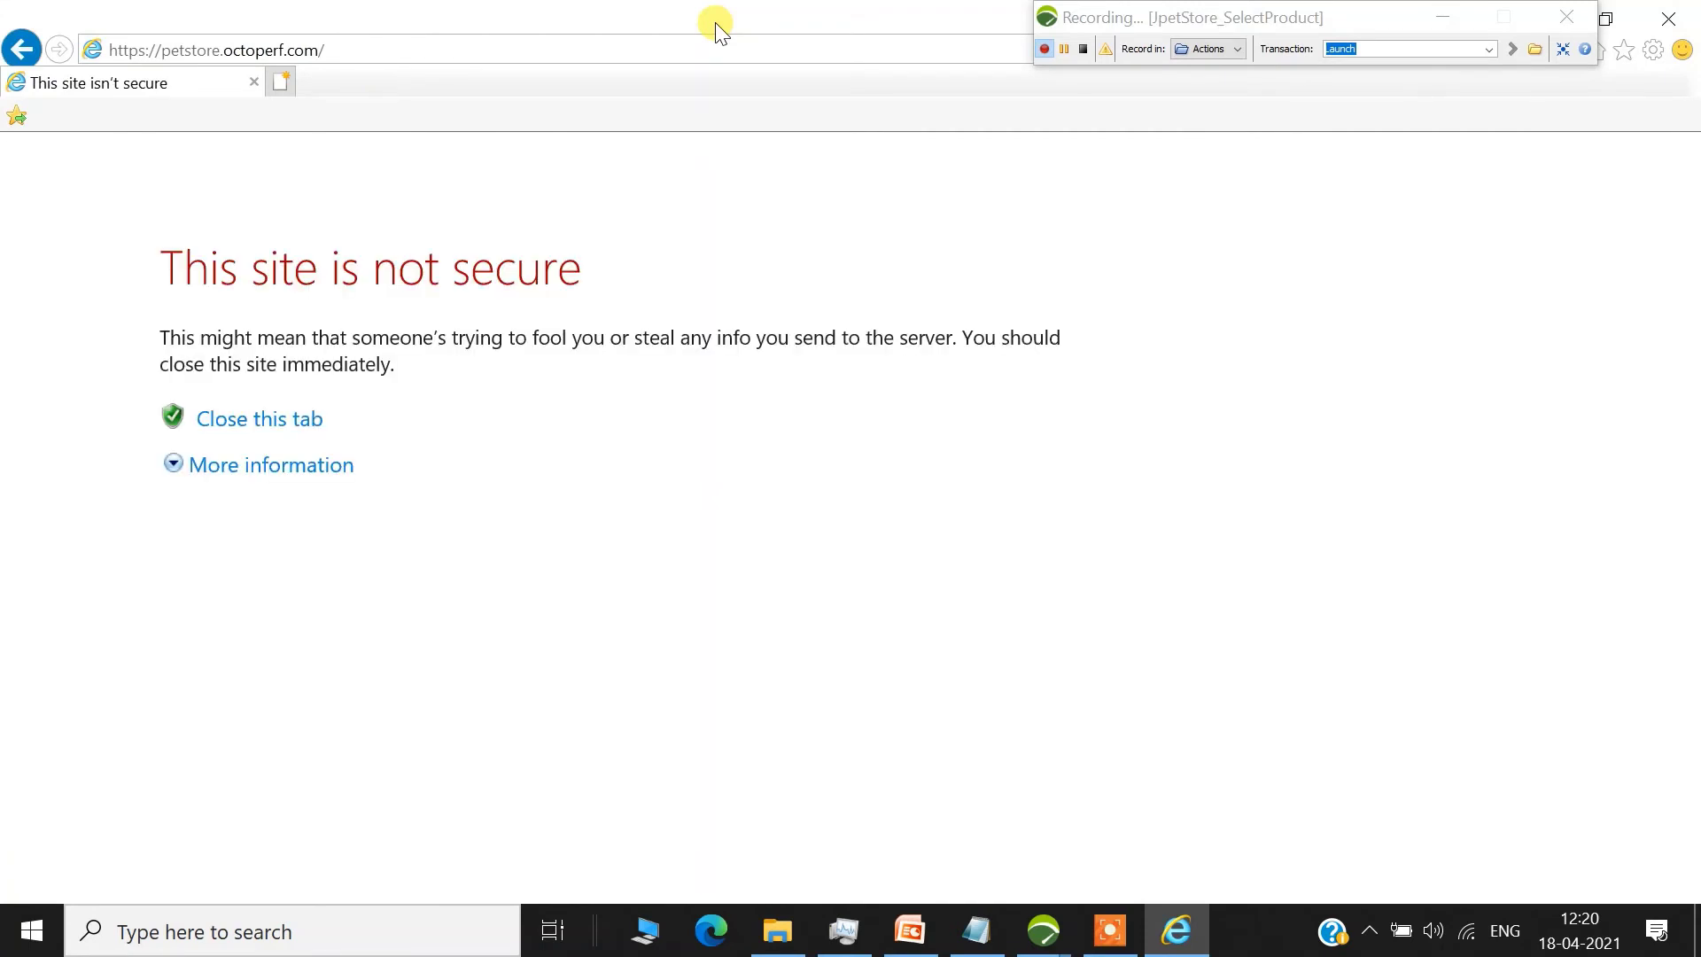
click(257, 472)
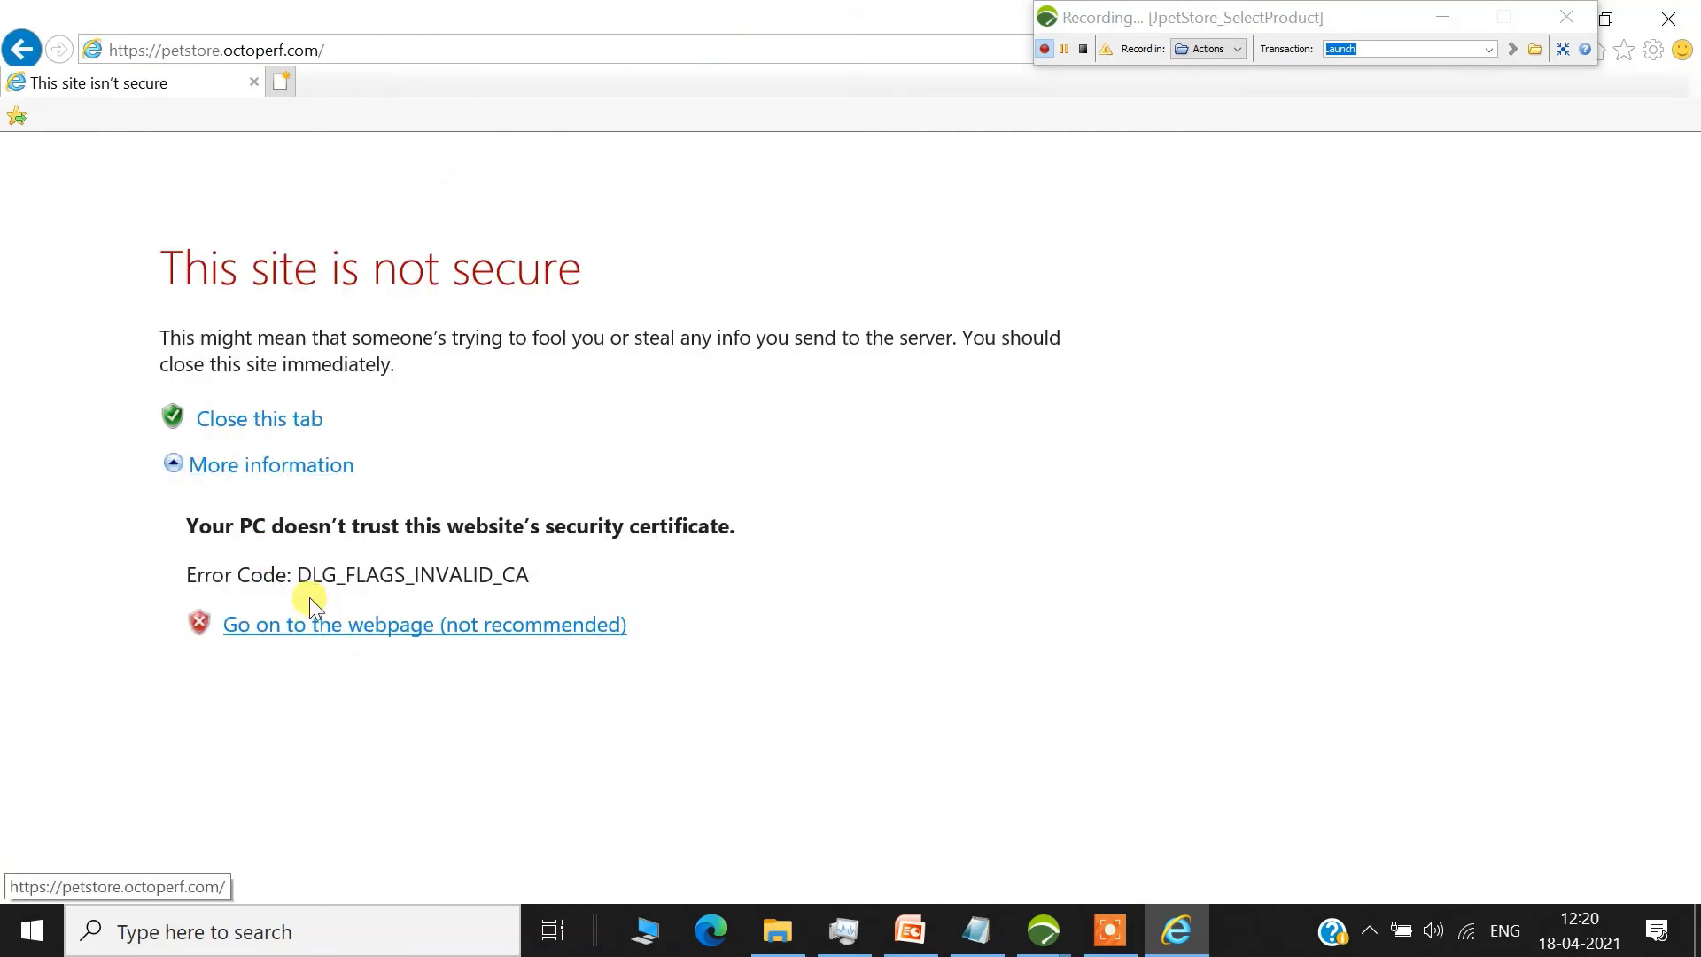
drag(209, 247, 526, 246)
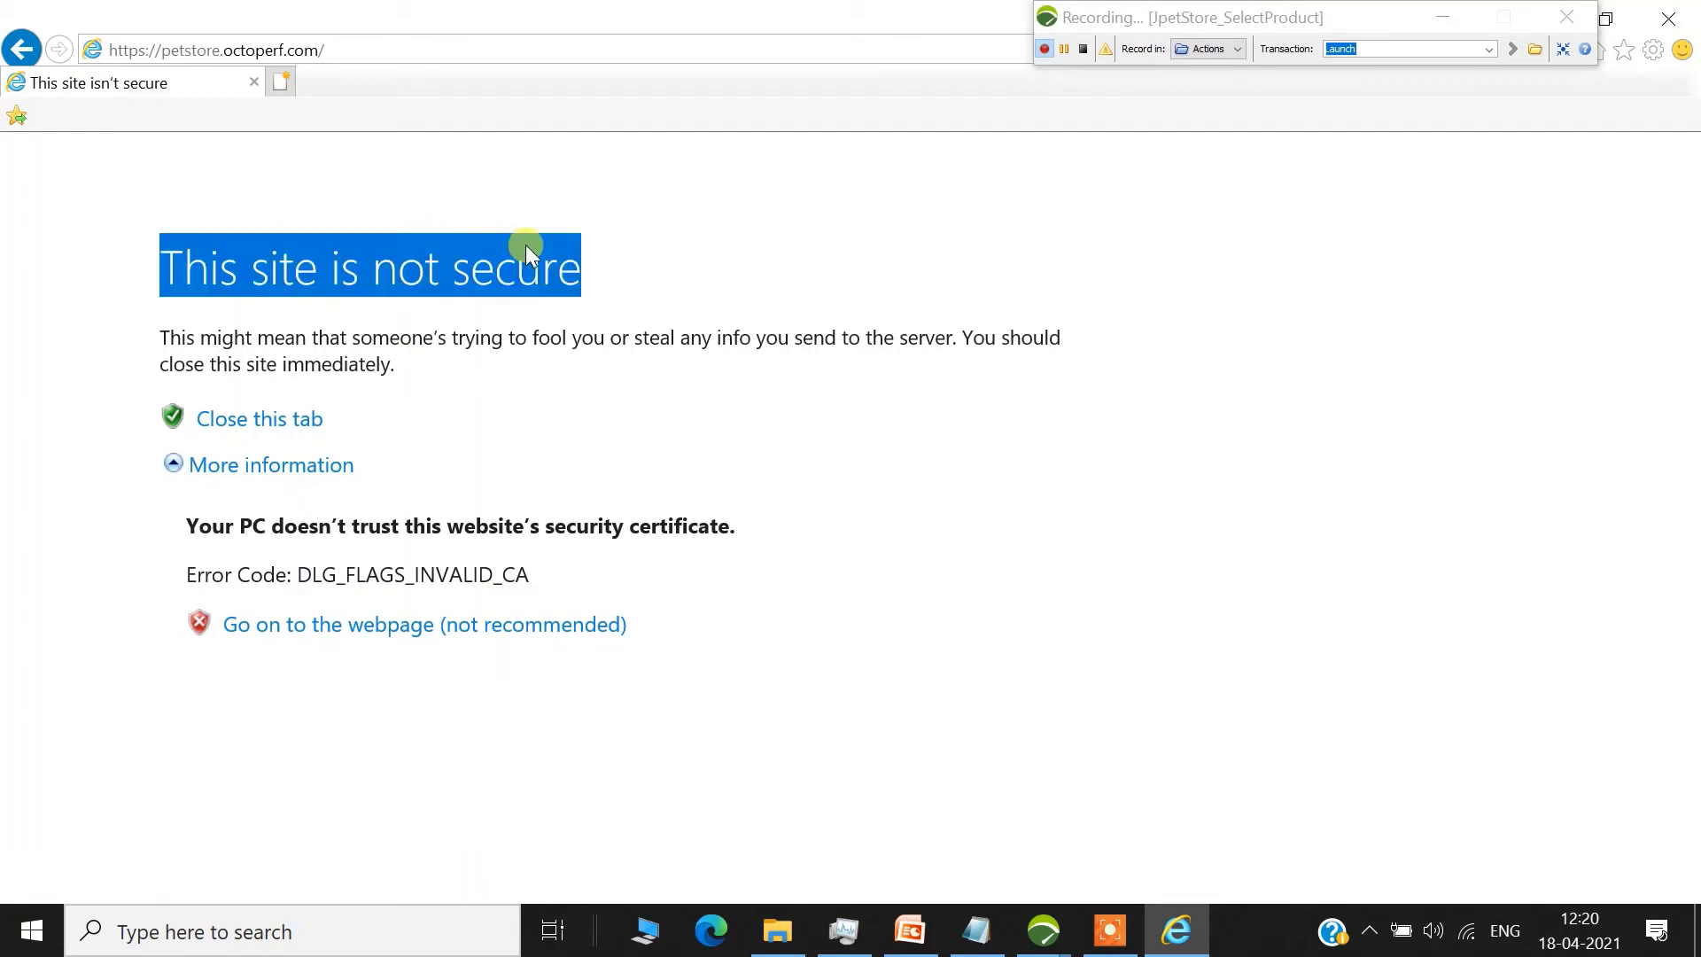
click(399, 631)
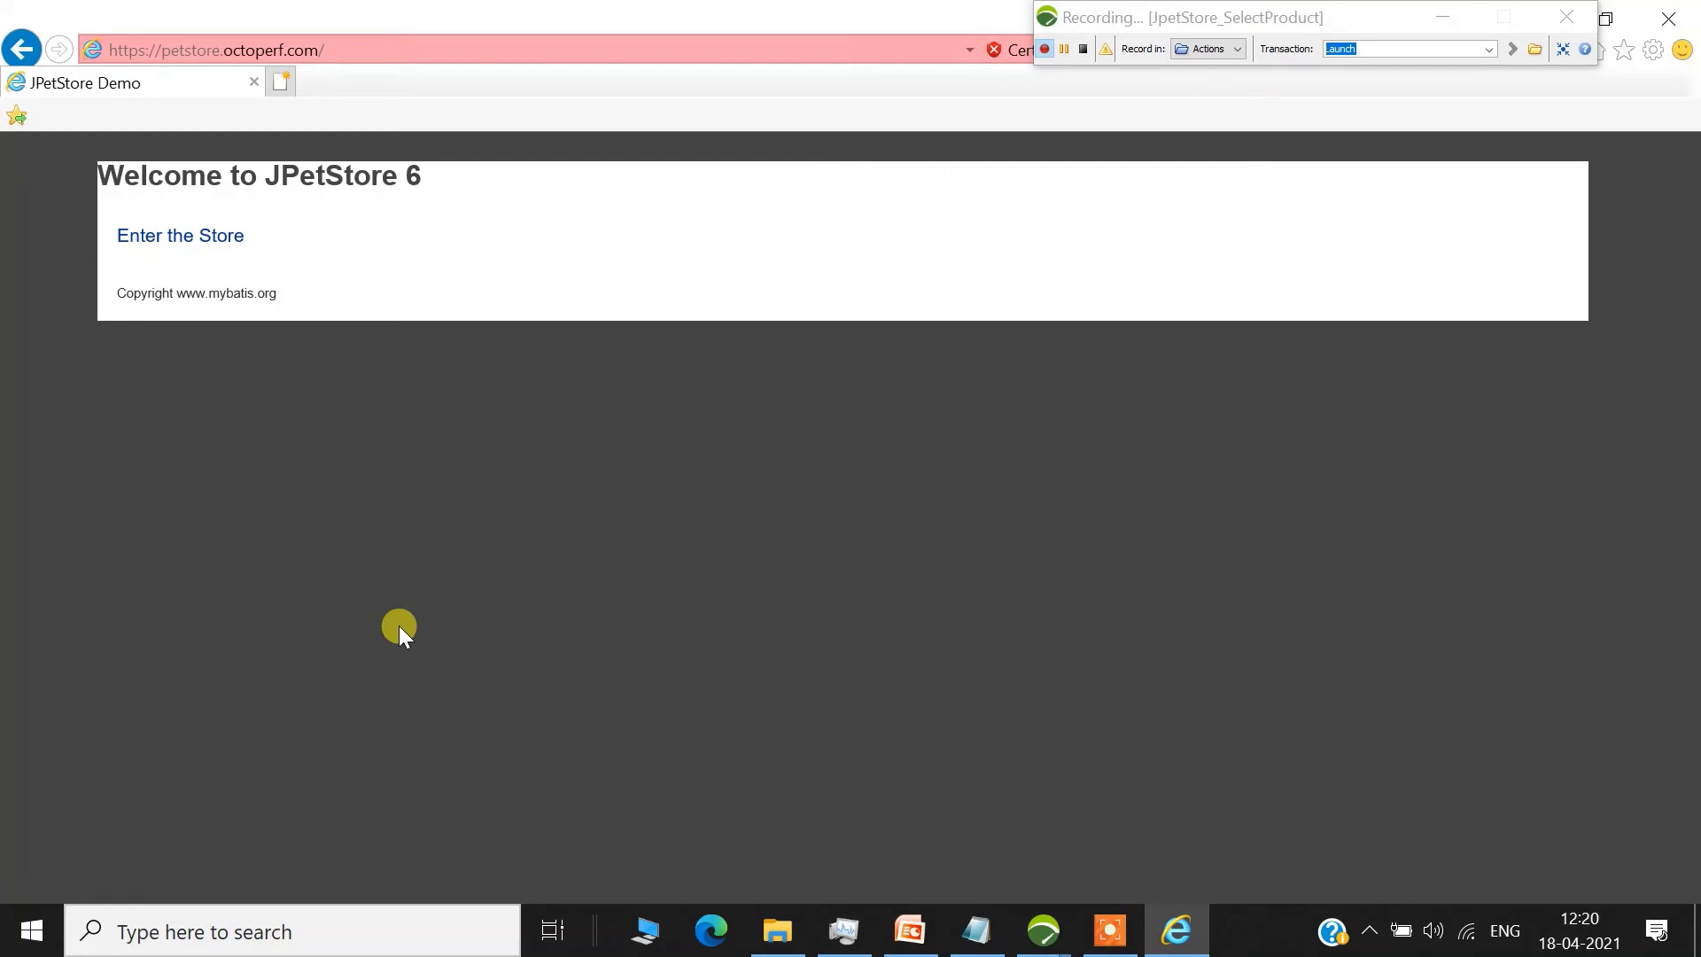
- Name the transaction EnterTheStore and enter the store from the JPetStore welcome page
click(1387, 50)
double_click(1366, 49)
text(EnterThe)
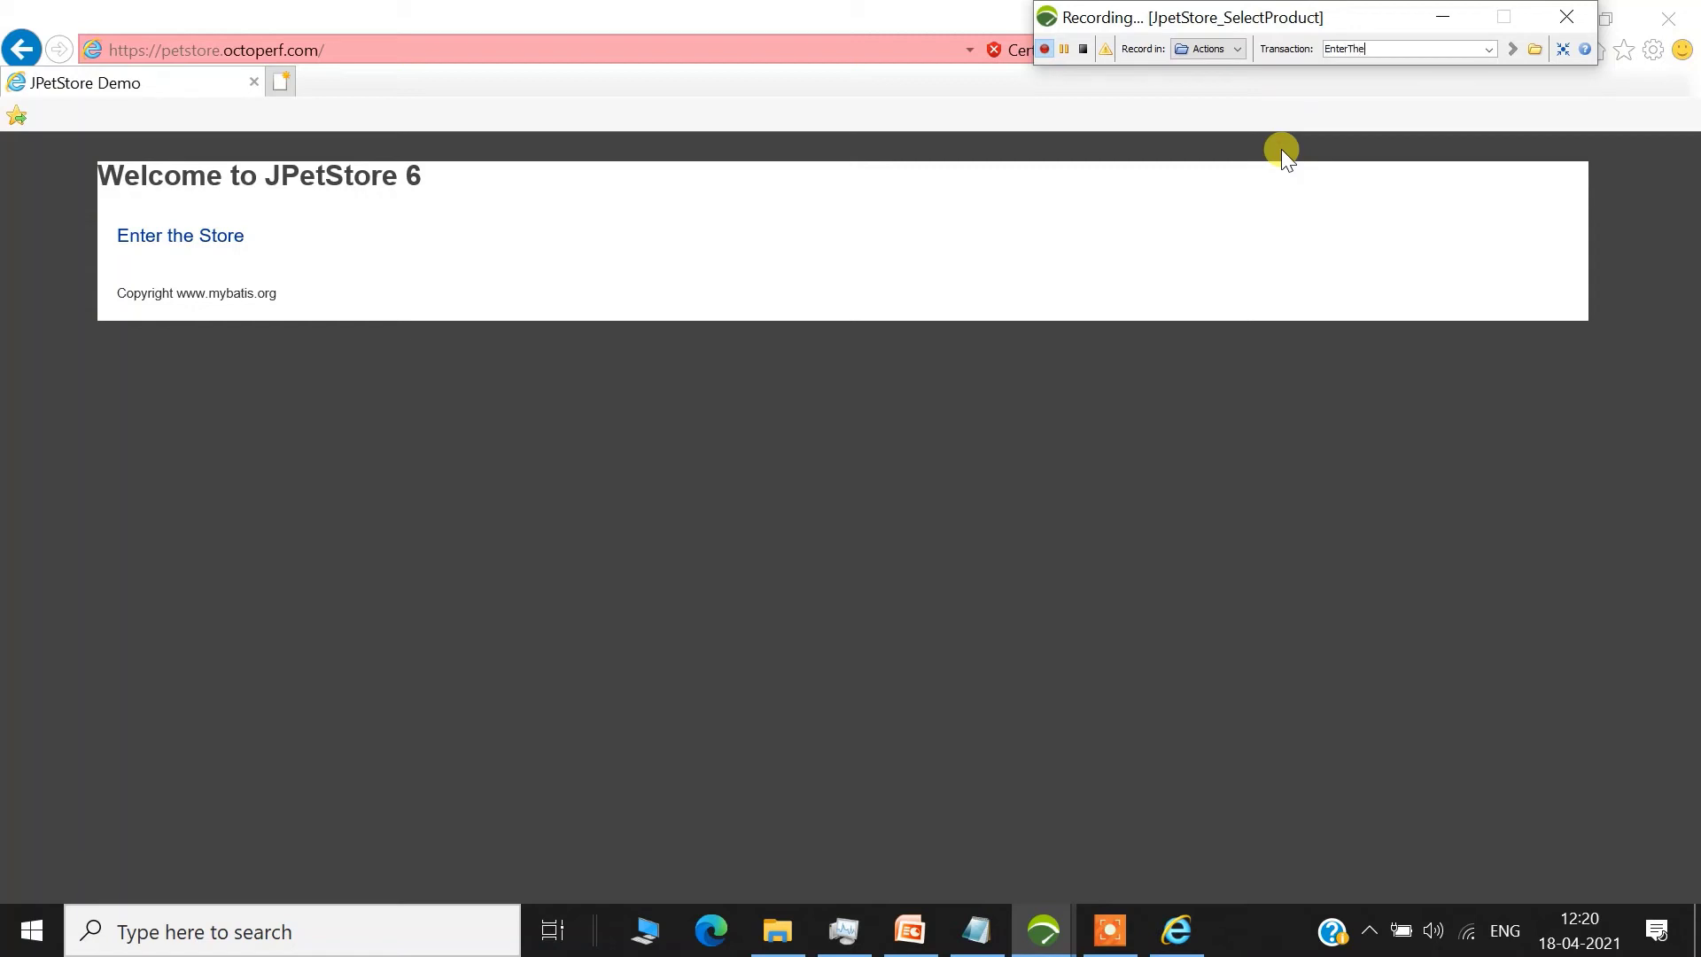
text(Store)
drag(1416, 55, 1320, 43)
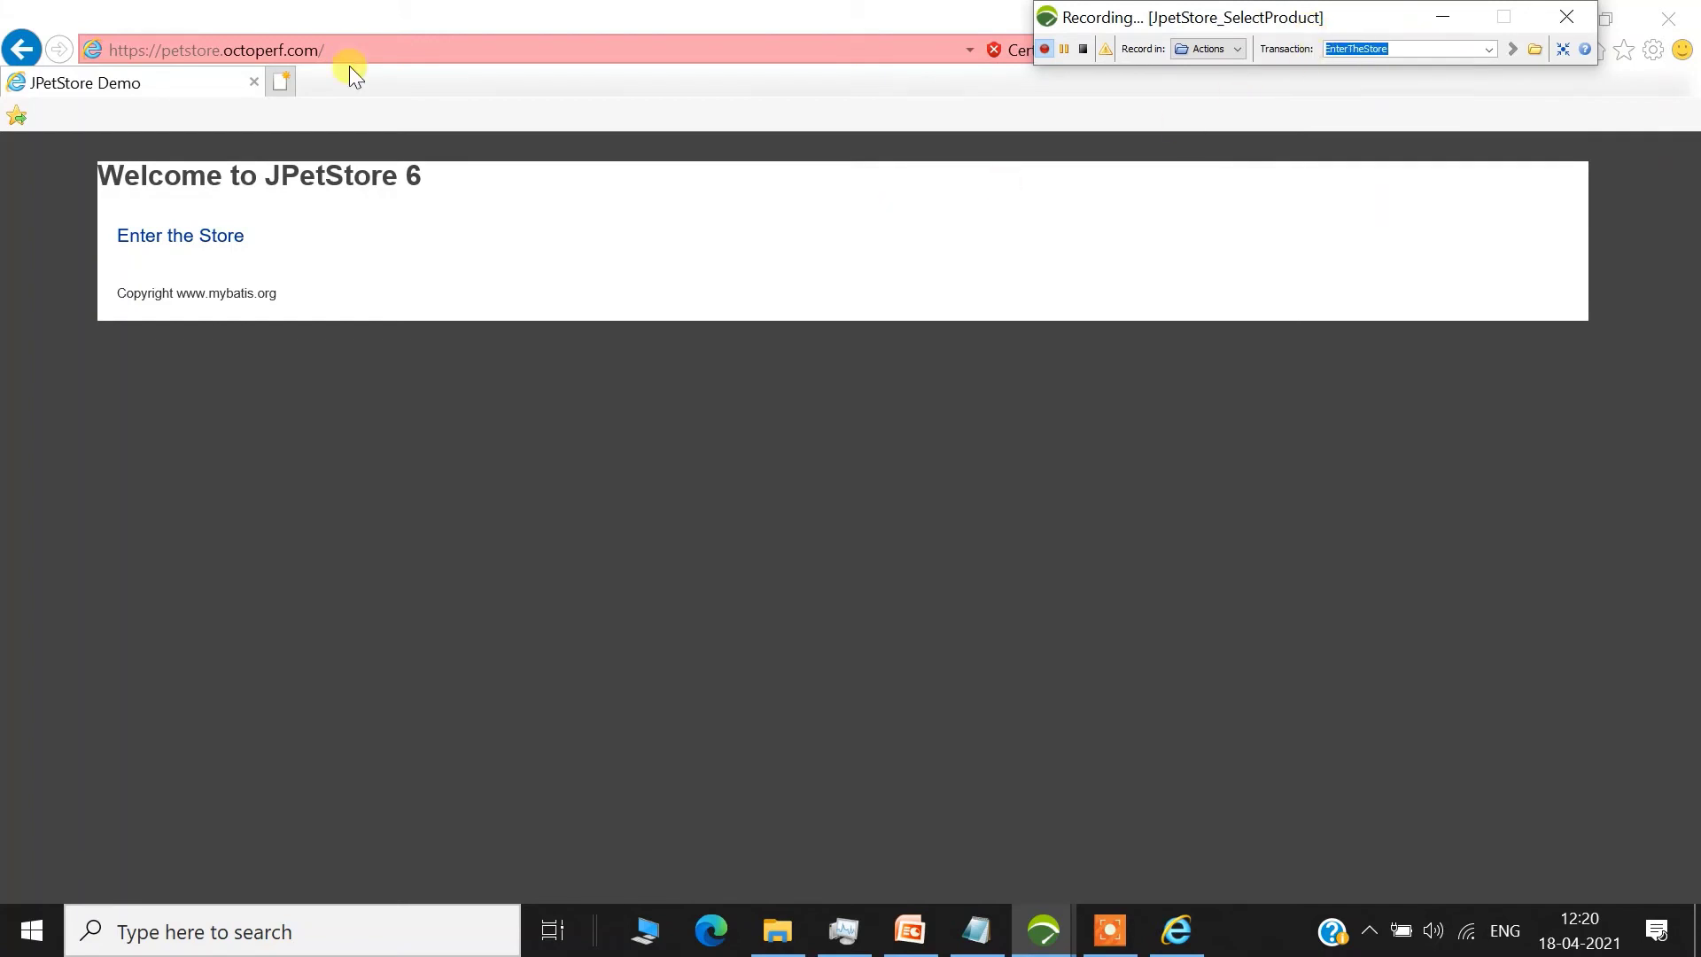
click(200, 241)
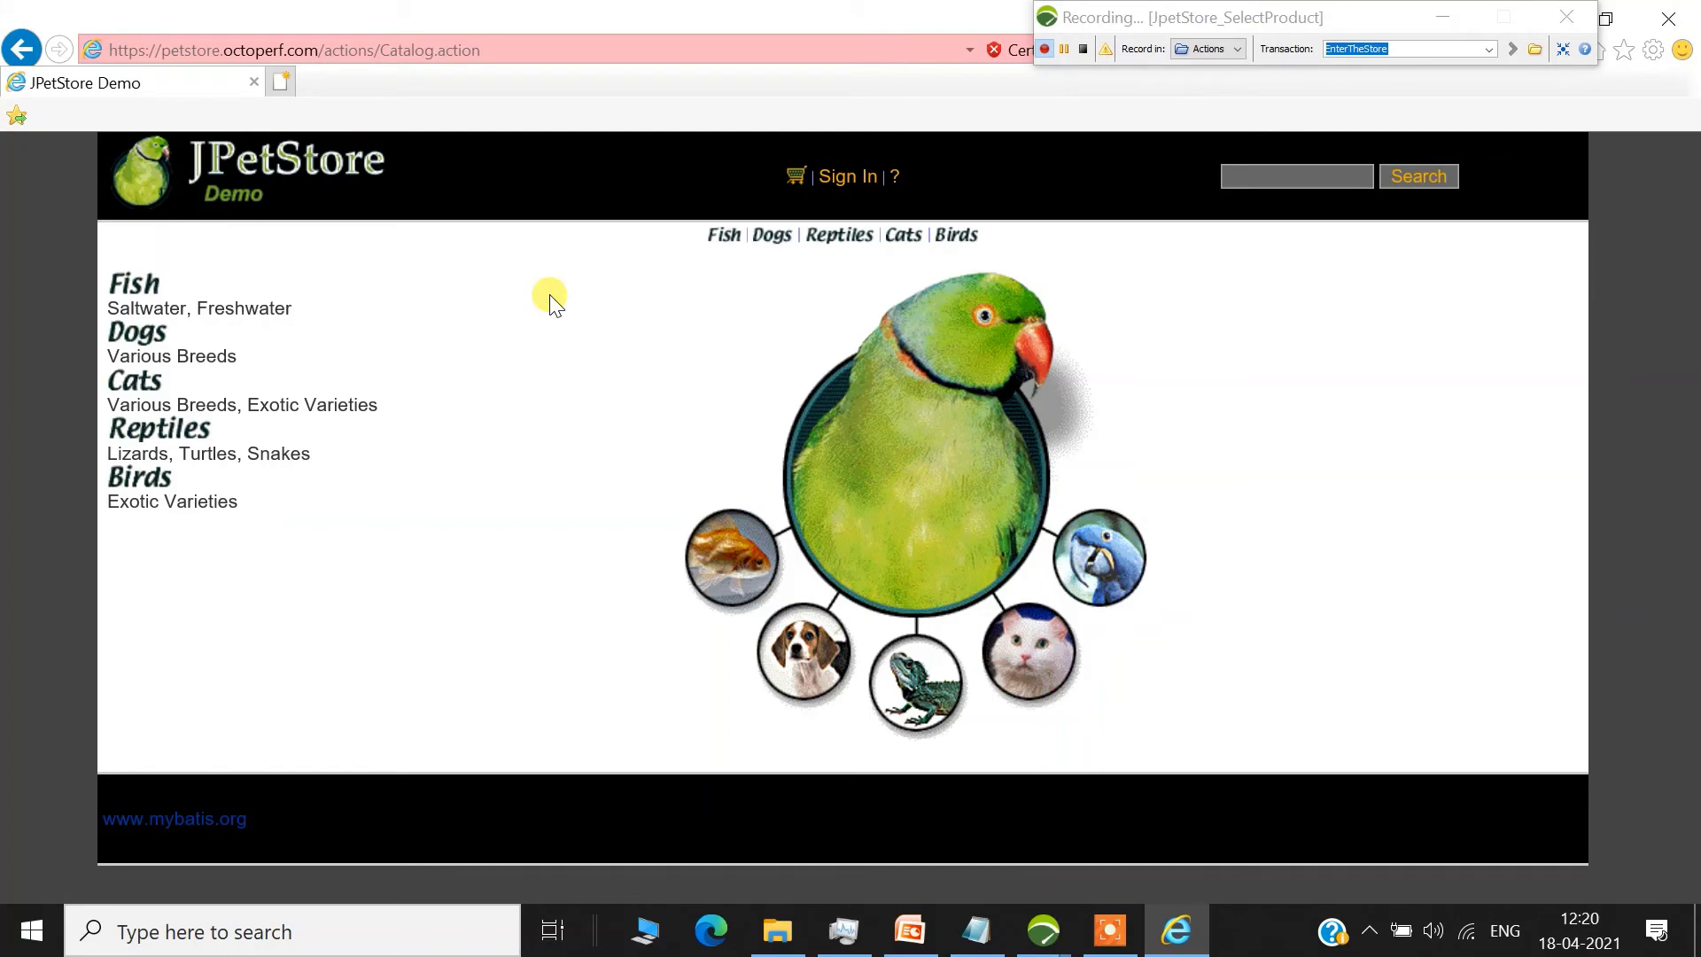
- Name the transaction ClickCategory and open the Fish category
click(1423, 47)
drag(1423, 47, 1320, 40)
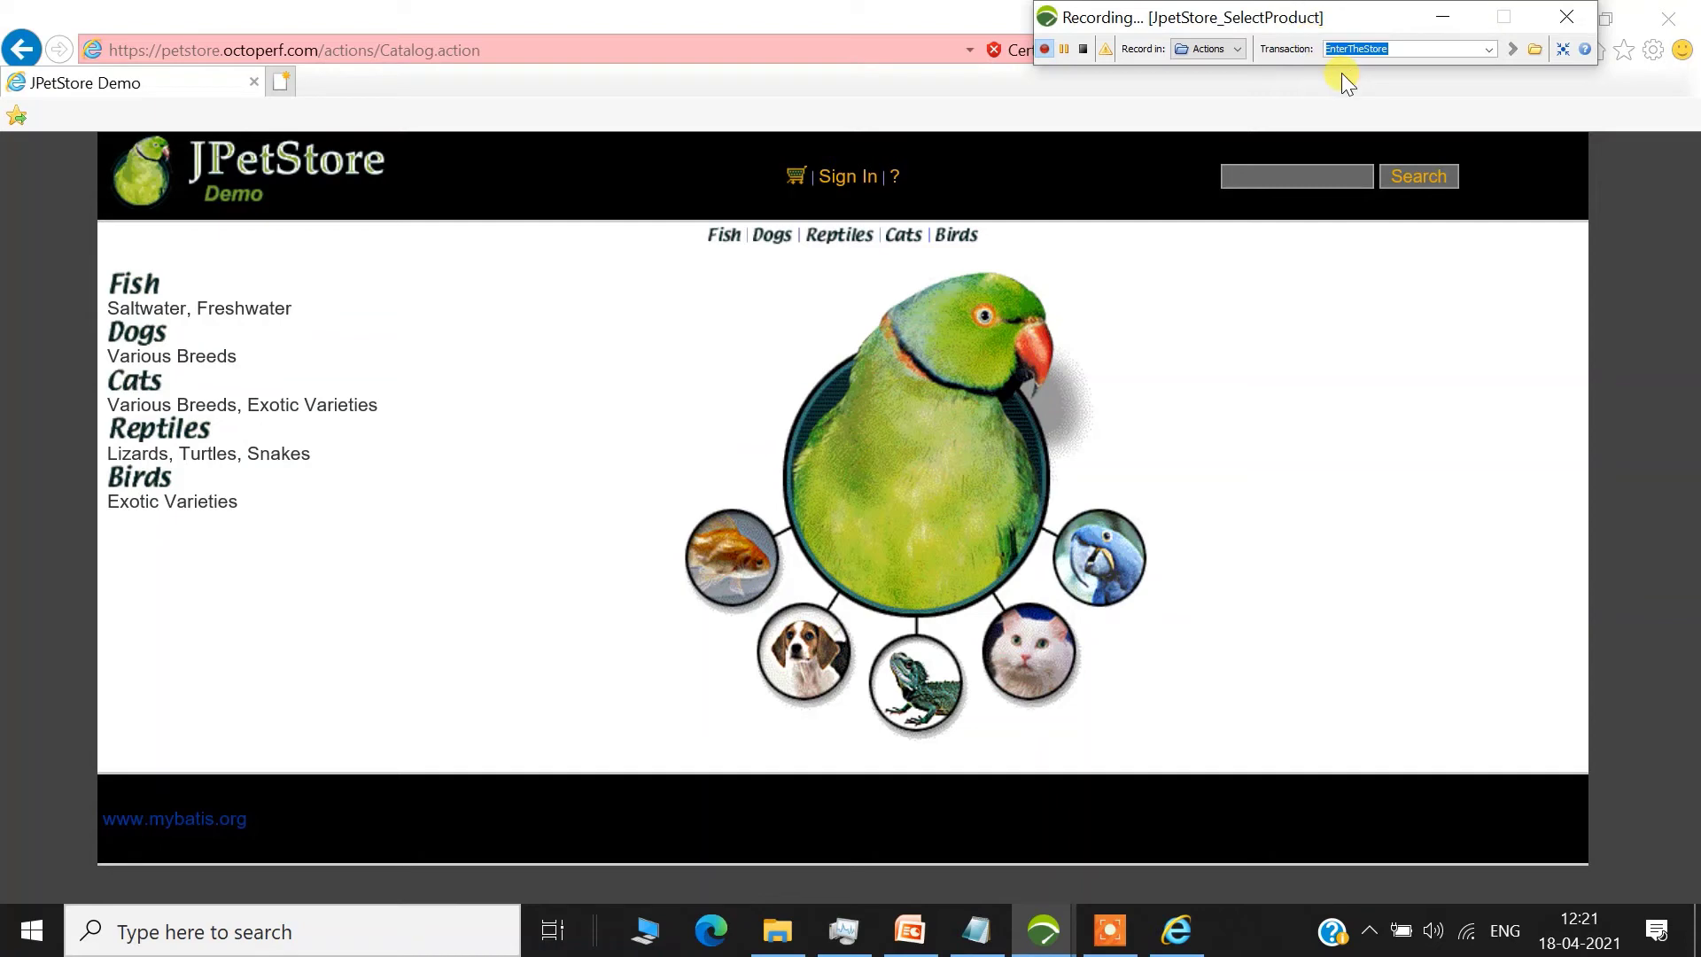
text(ClickCategory)
click(724, 238)
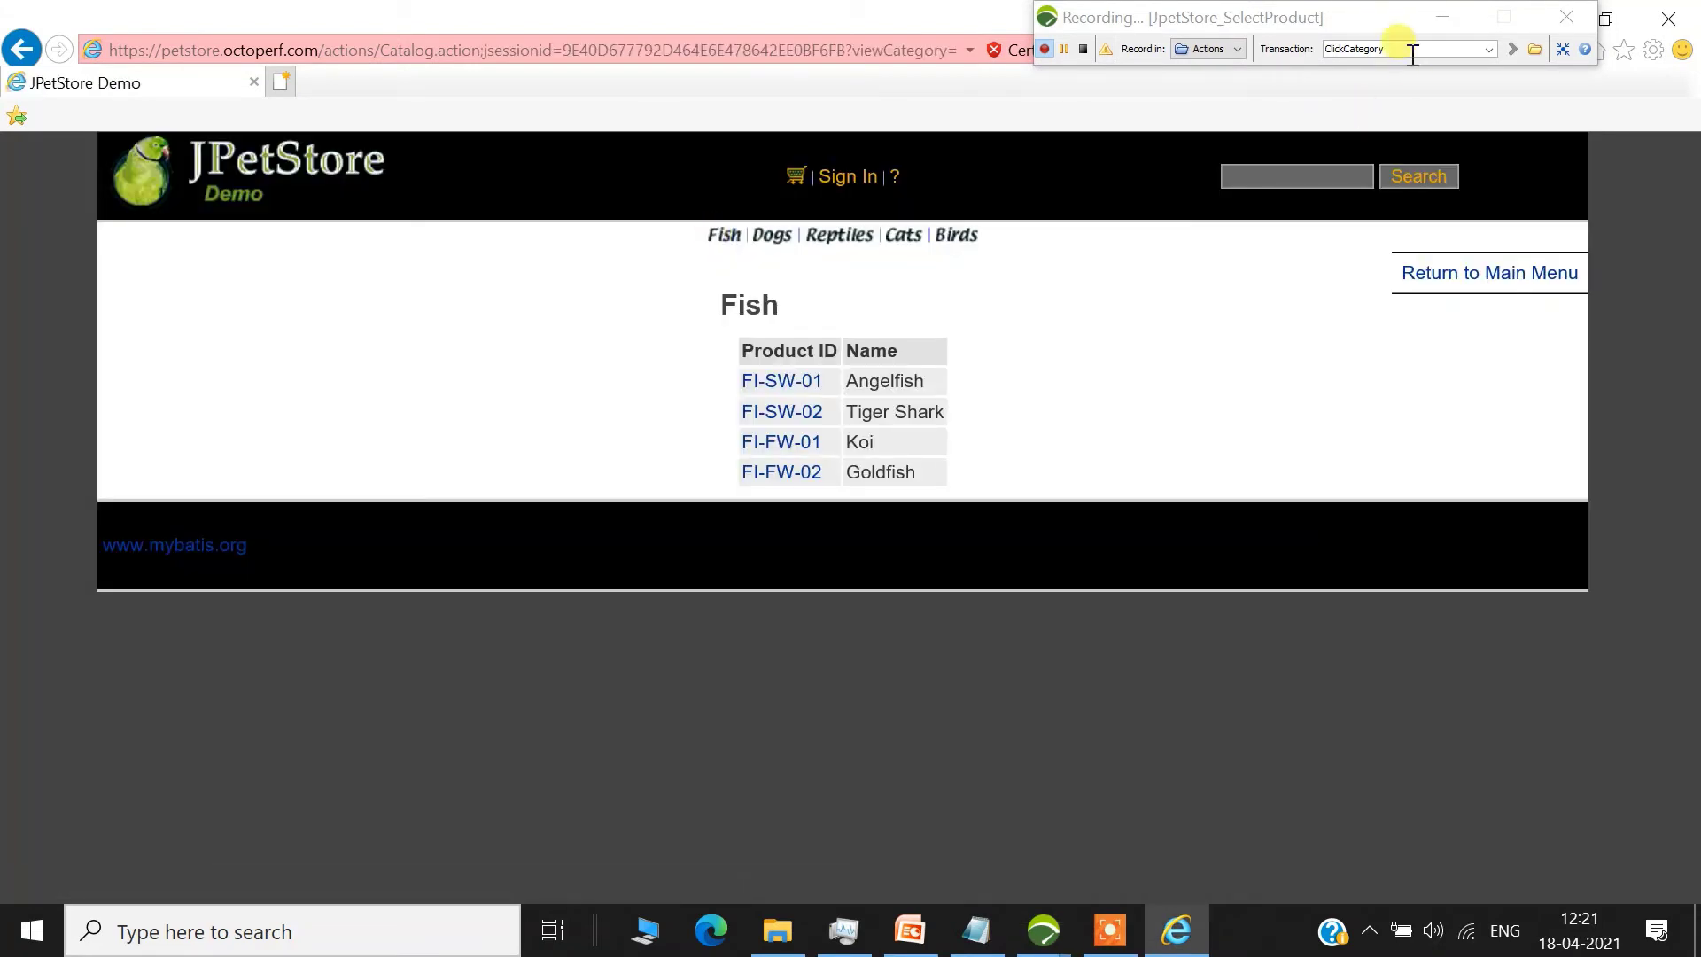
- Name the transaction SelctOneProductId and open the Angelfish product FI-SW-01
click(1395, 51)
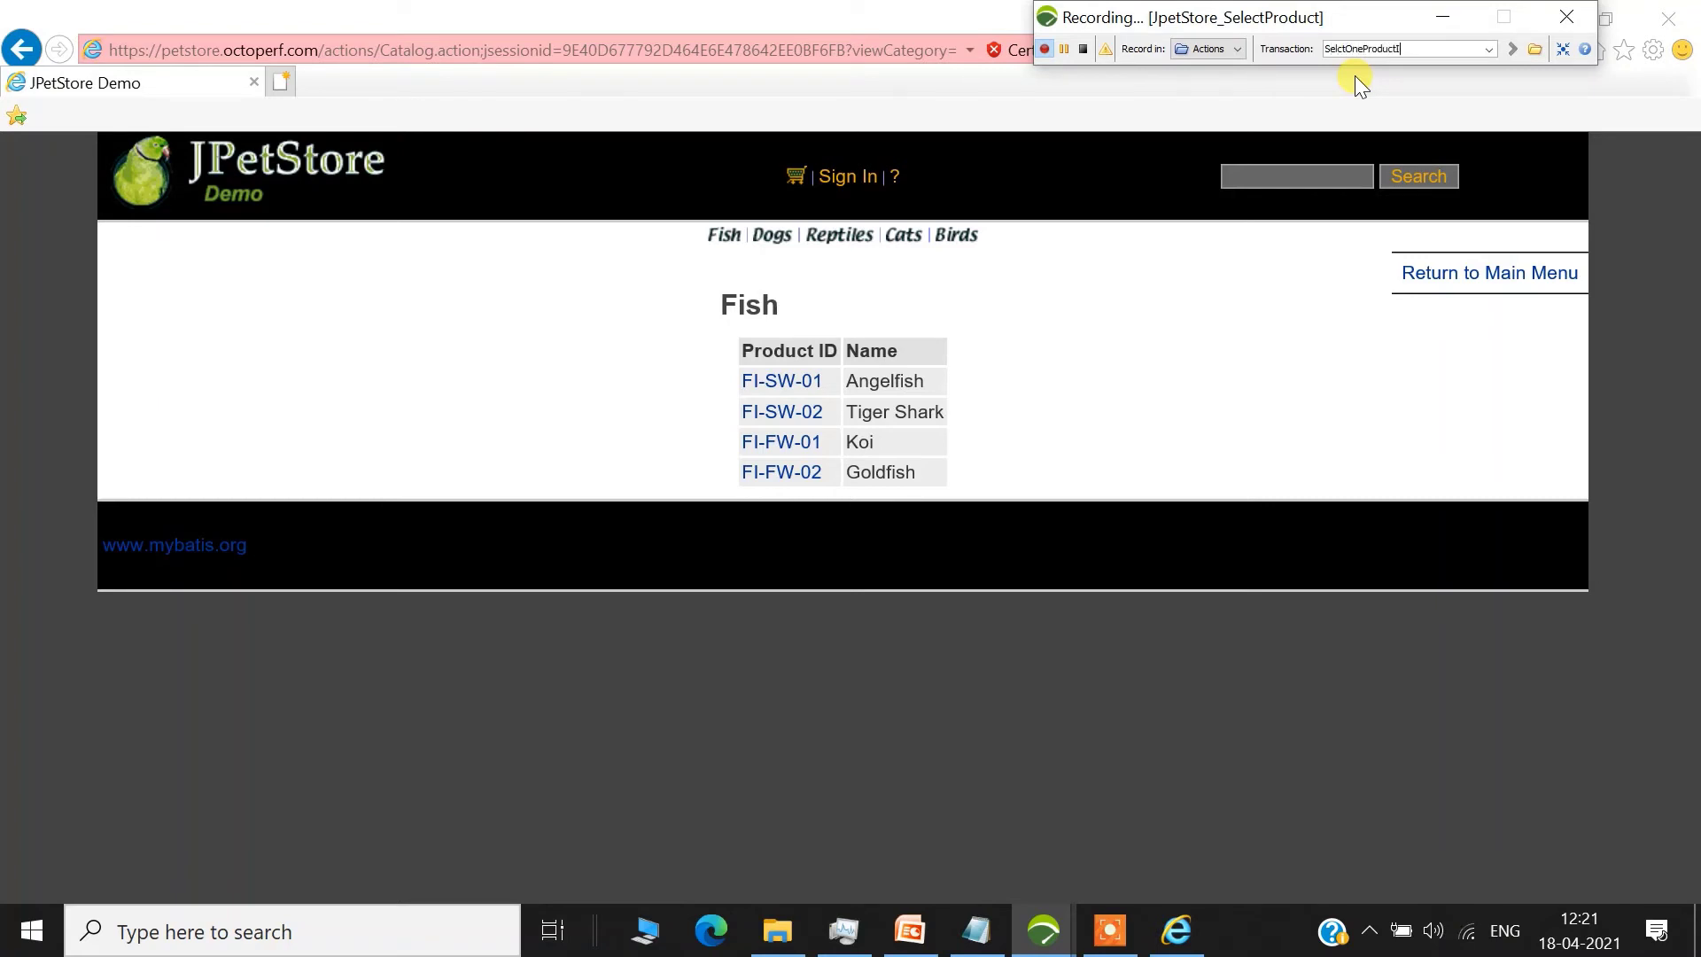
drag(1419, 46, 1269, 19)
click(762, 382)
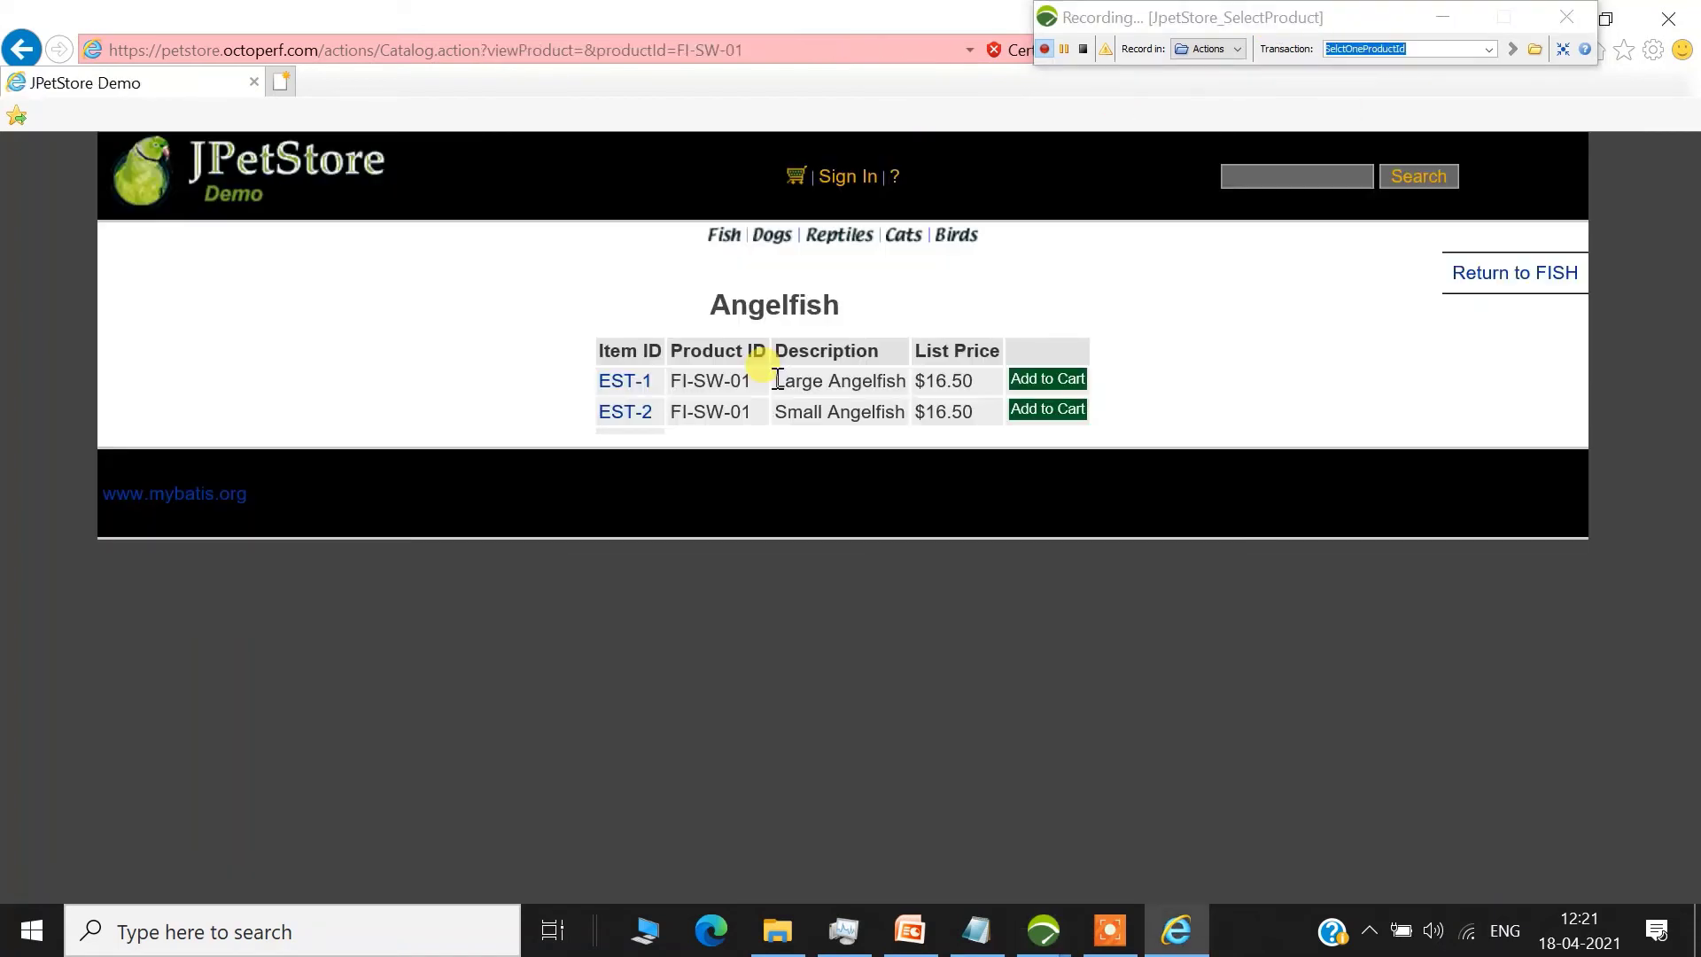
- Name the transaction AddToCart and add the Large Angelfish, item EST-1, to the cart
click(1433, 45)
text(A)
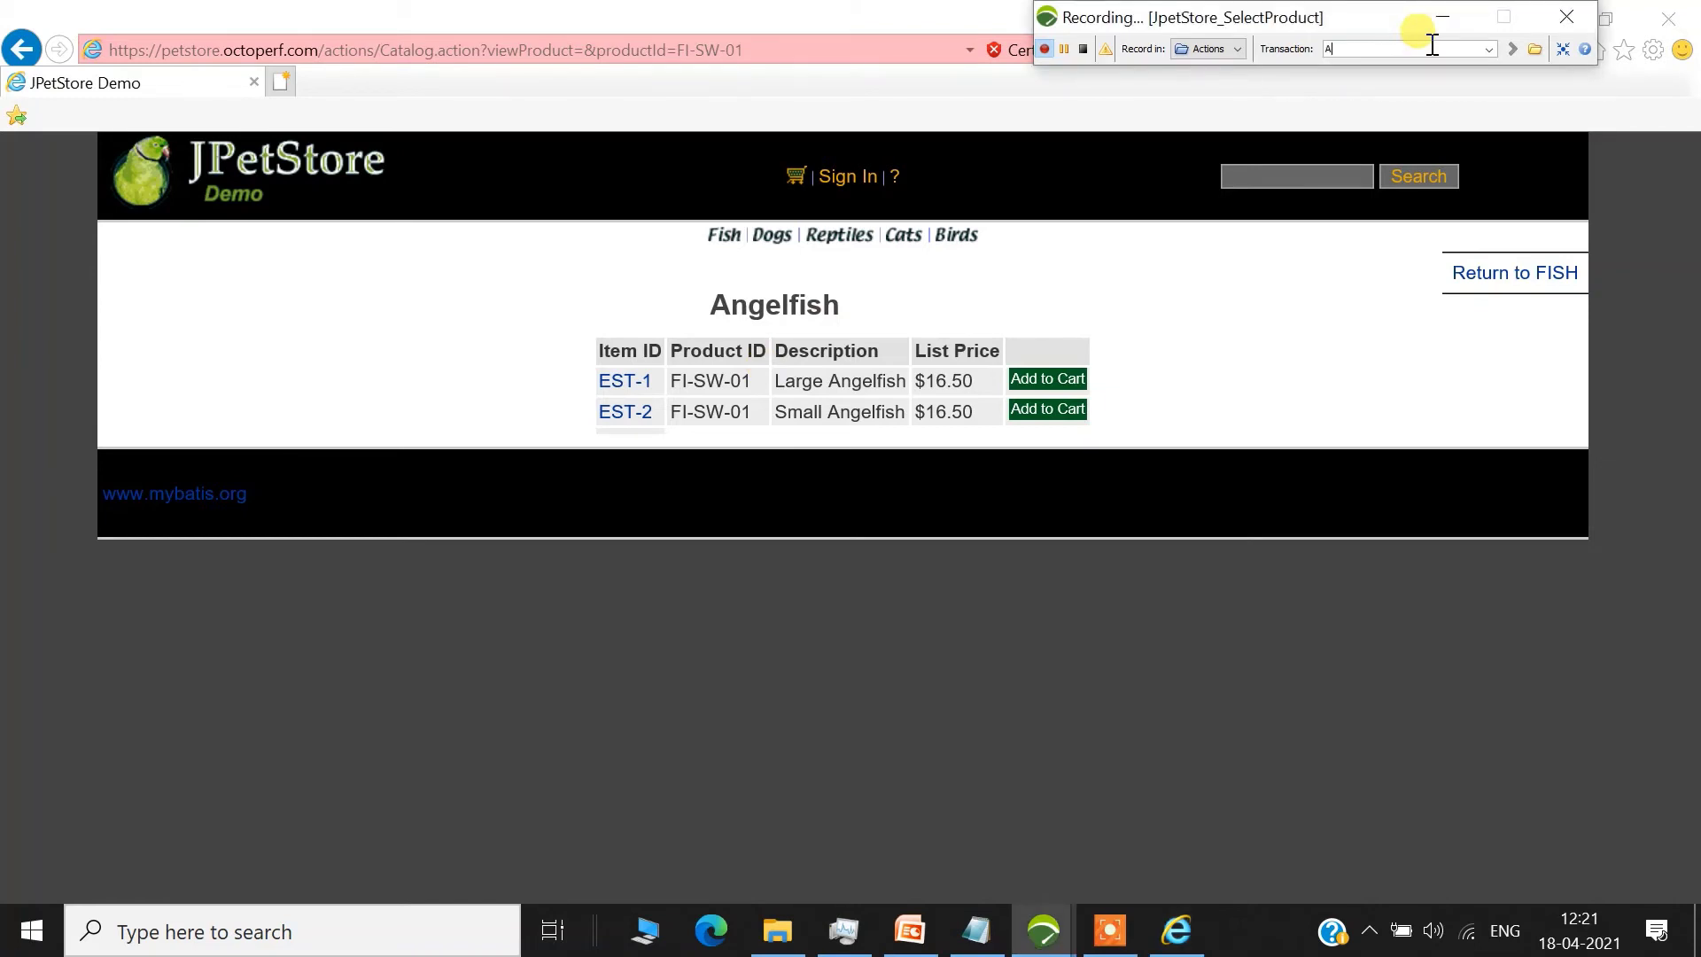
text(ddToCart)
click(1045, 375)
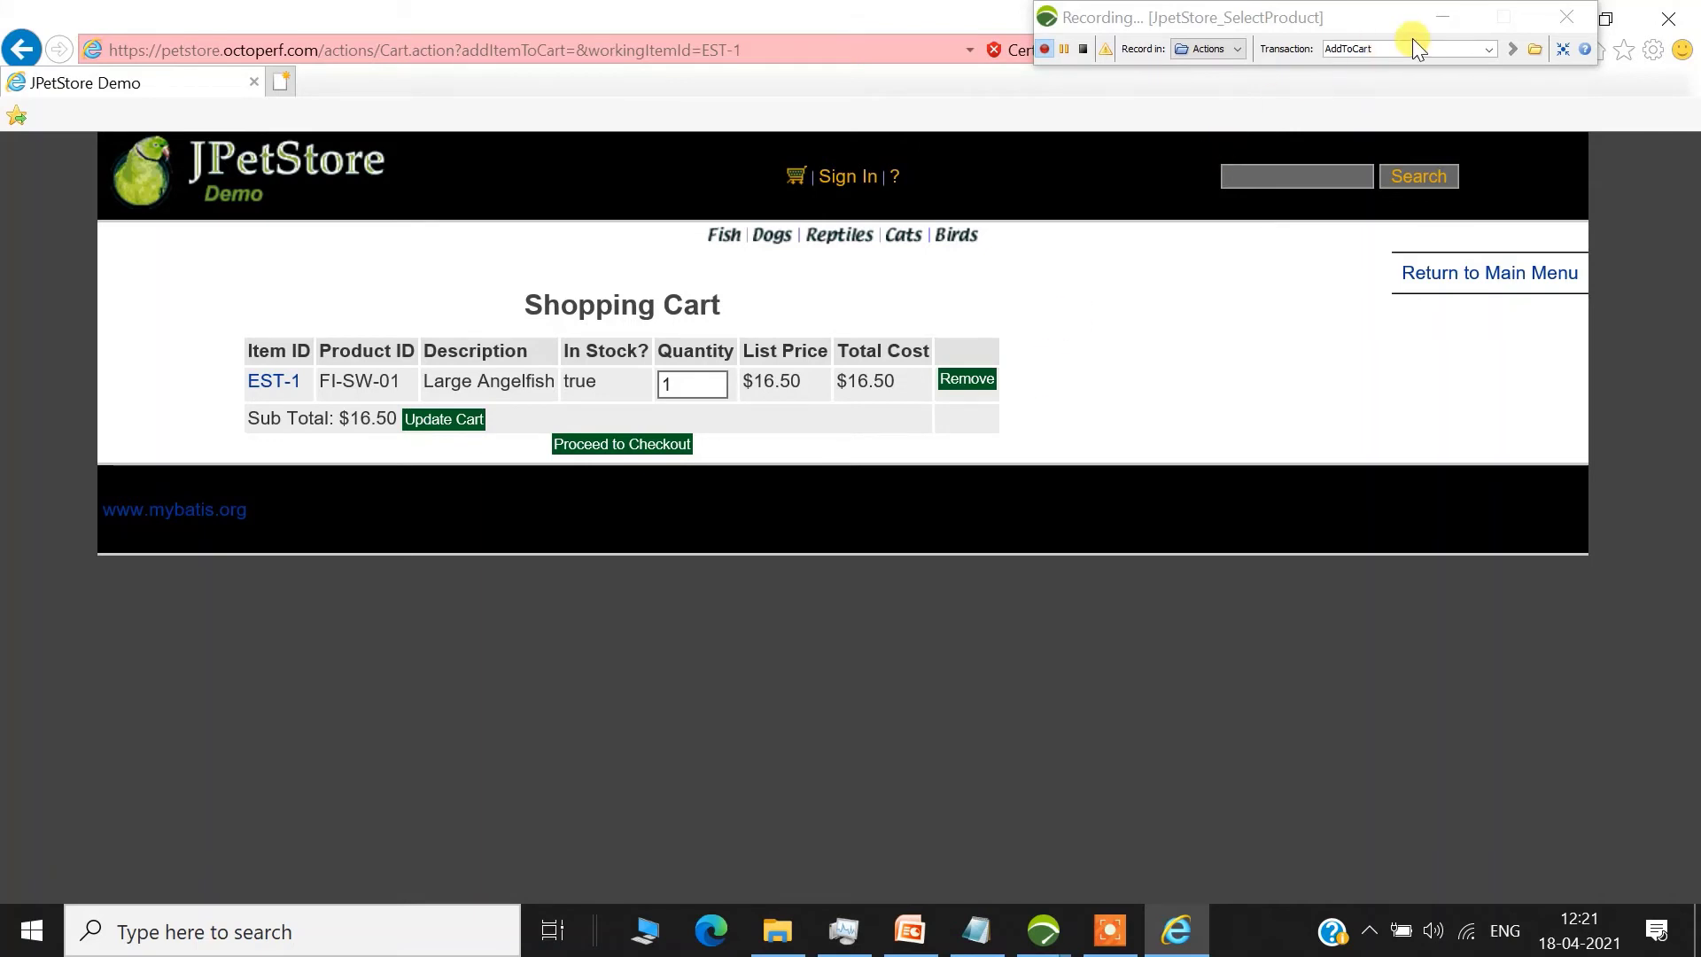
- Close the recorded browser and stop the recording, keeping petstore.octoperf.com as the host in the post-recording wizard
click(1673, 18)
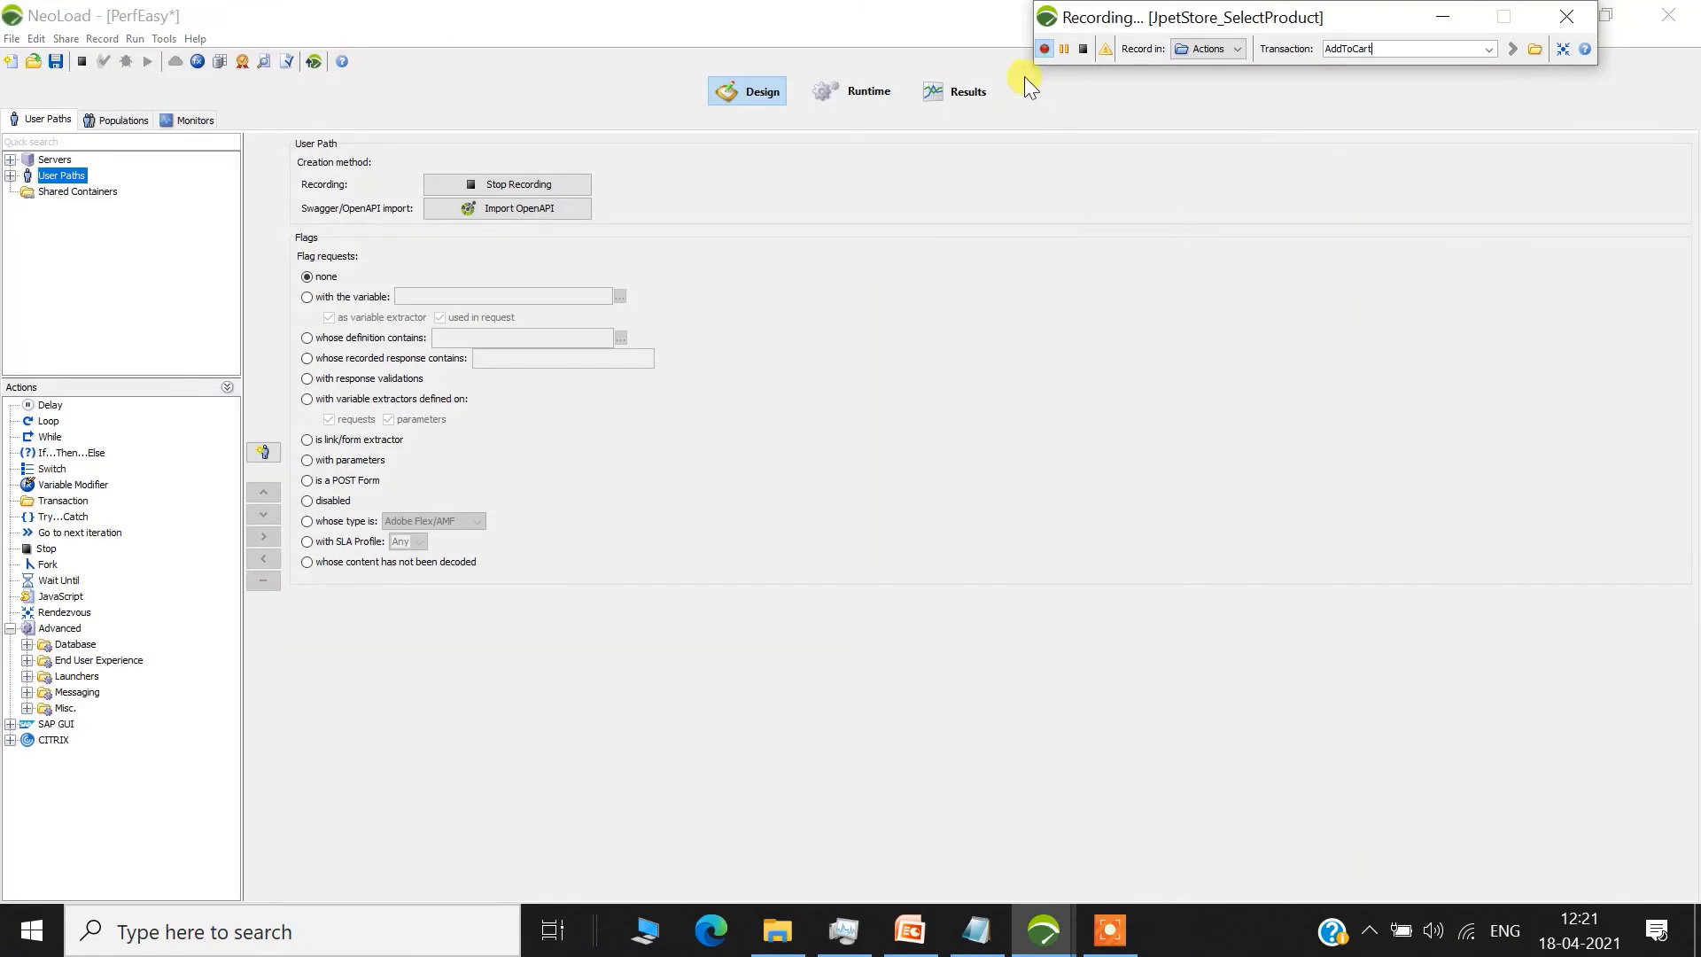
click(1081, 49)
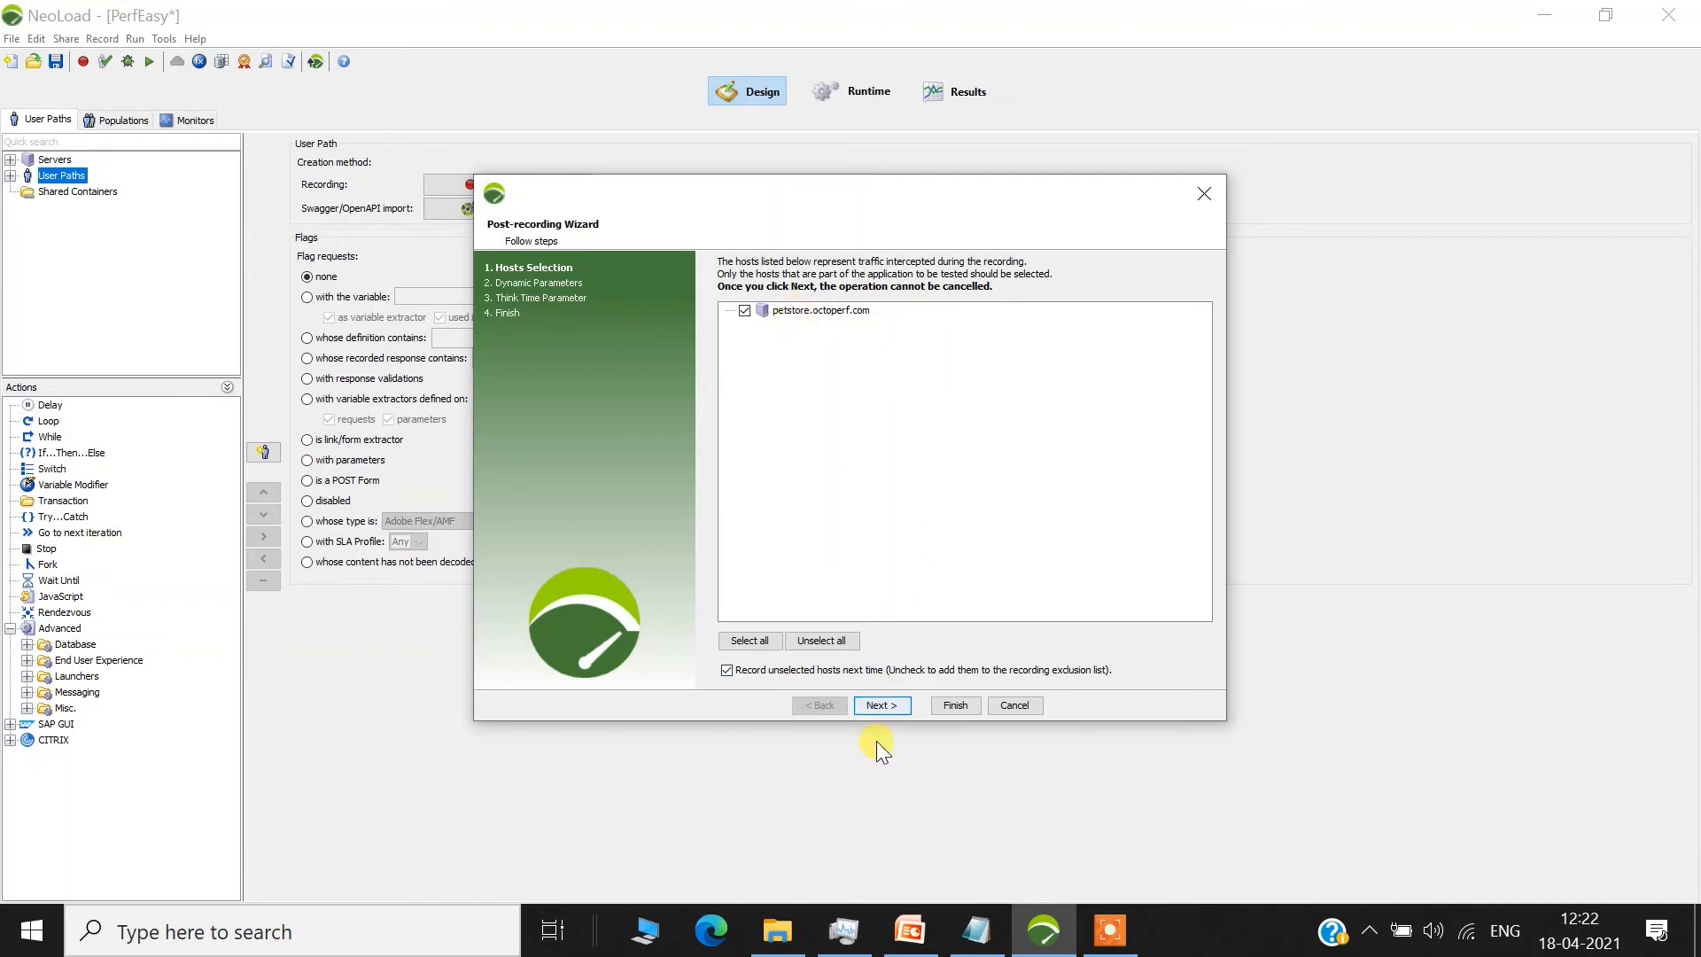
click(891, 700)
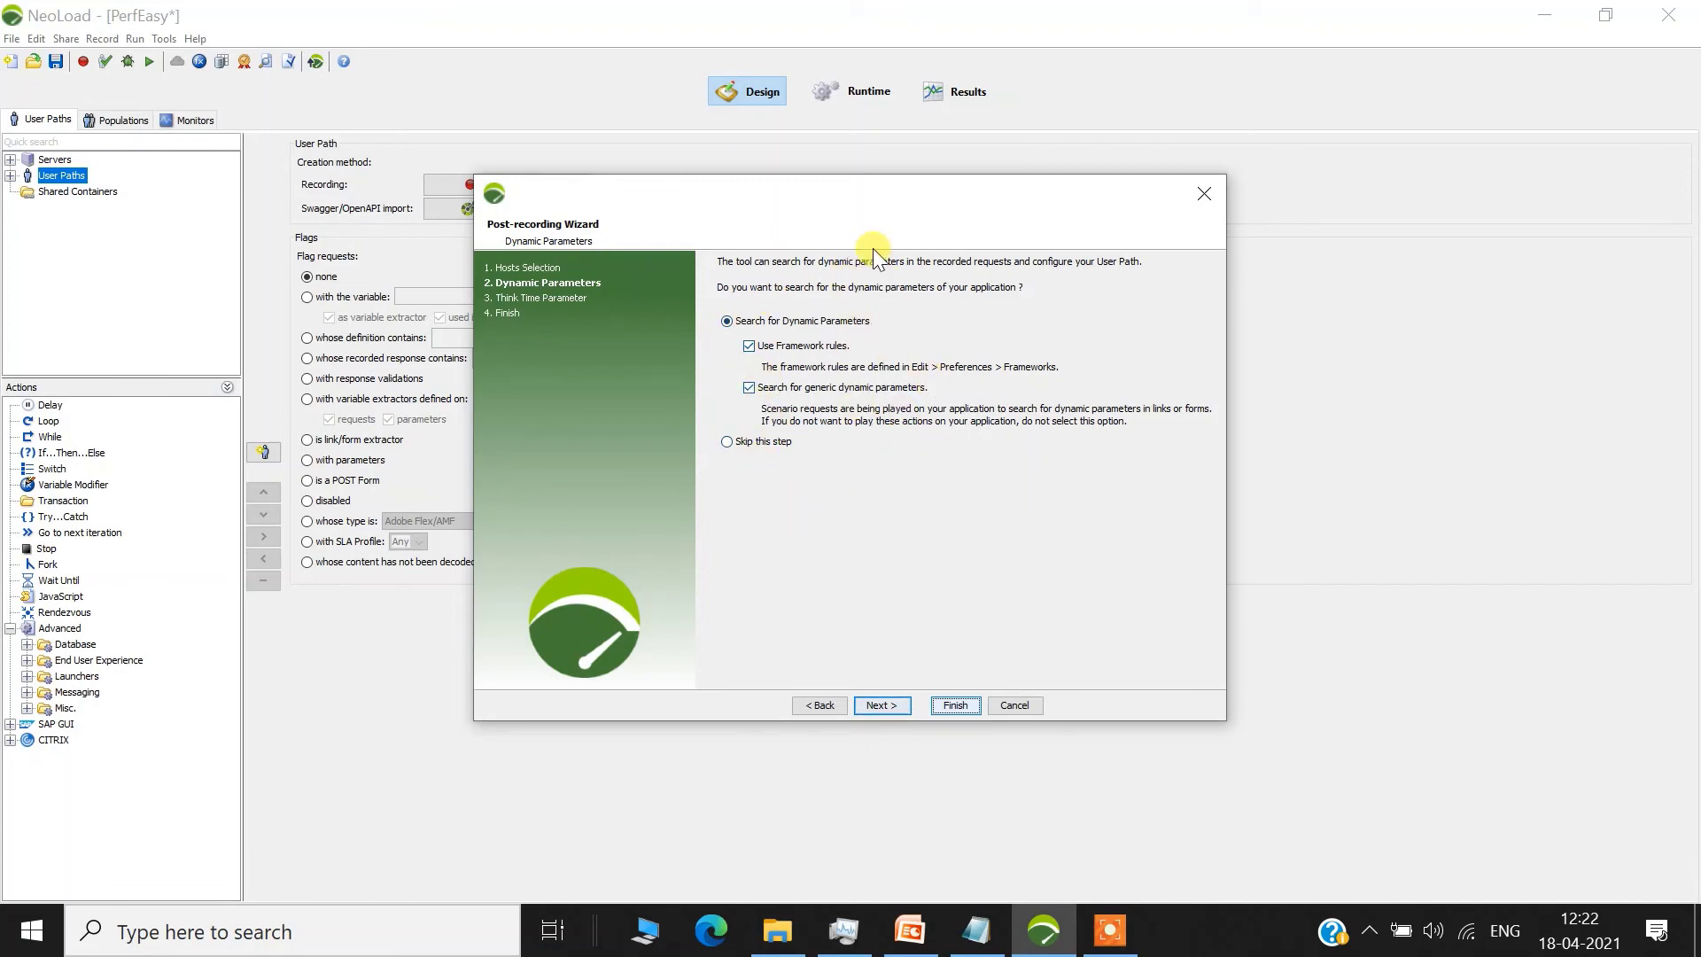
- Skip the dynamic parameter search in the post-recording wizard and proceed to the think time settings
click(727, 440)
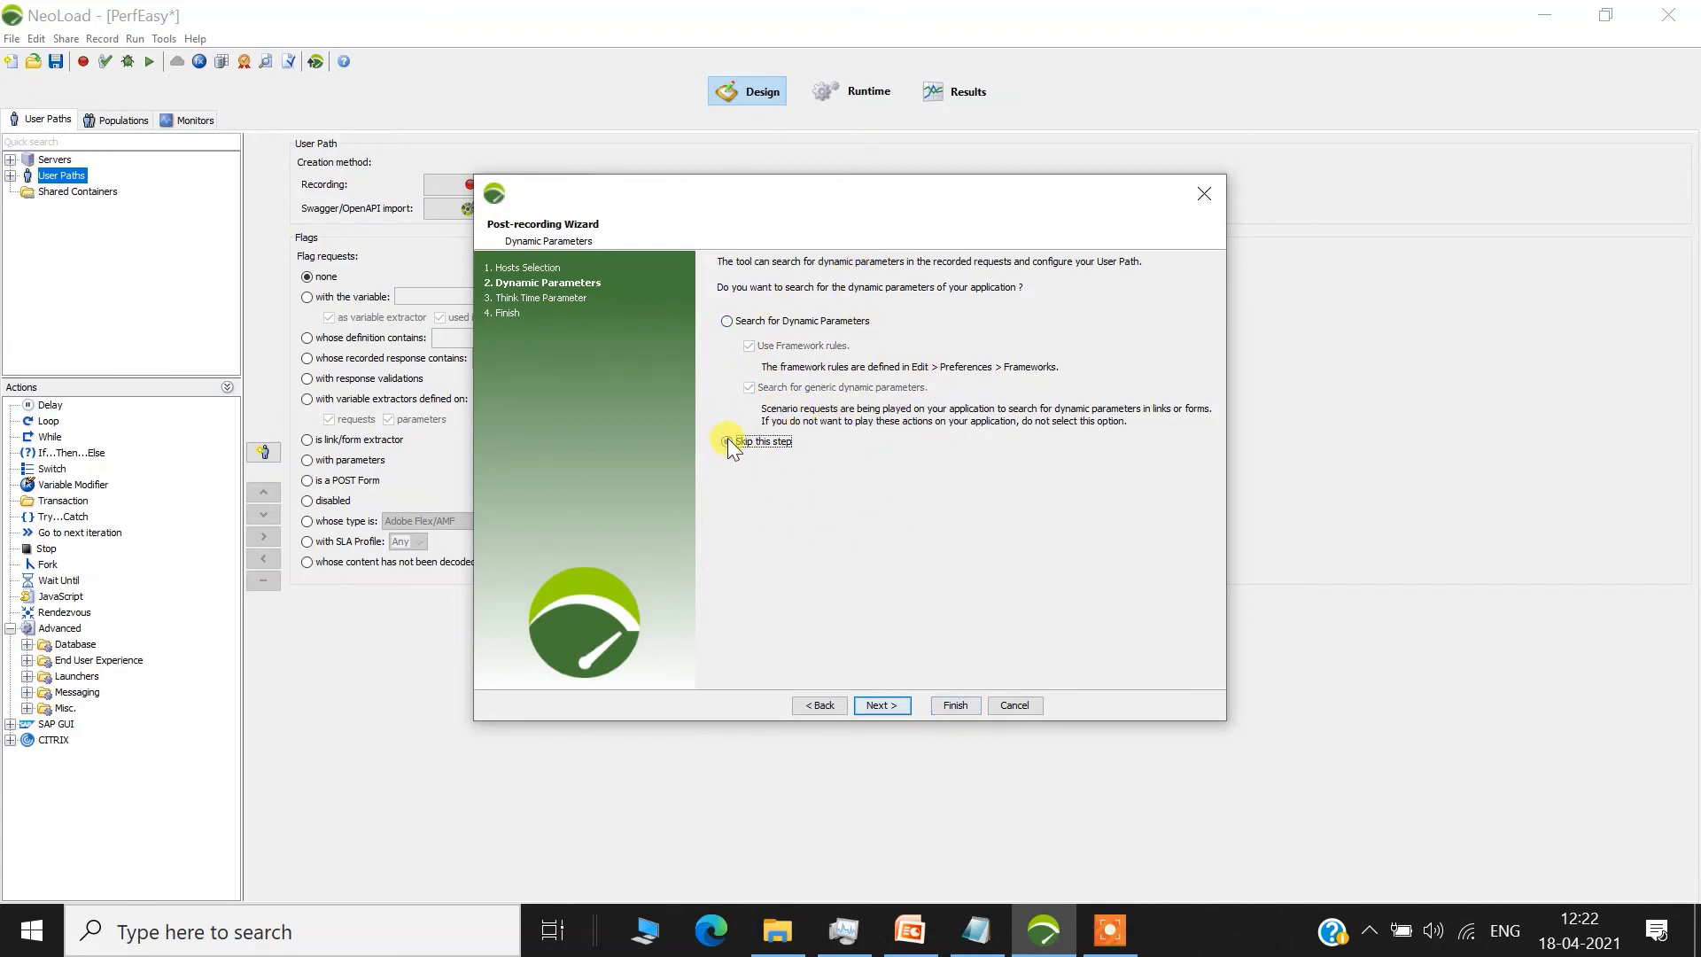
click(726, 320)
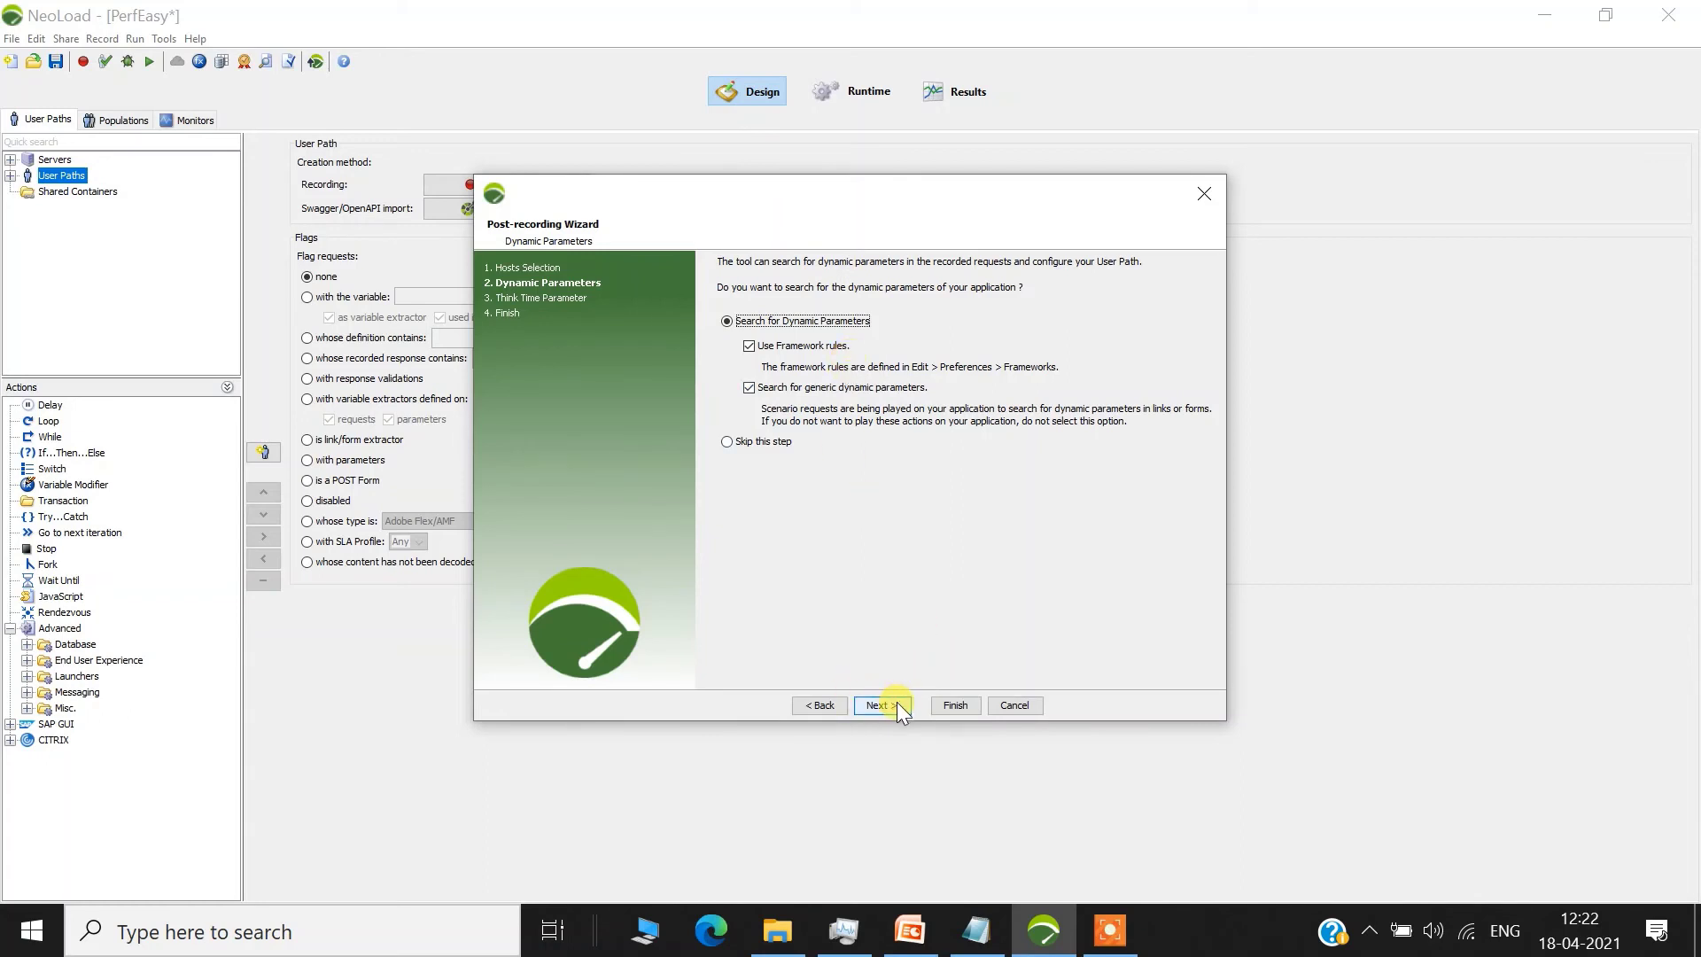
click(726, 442)
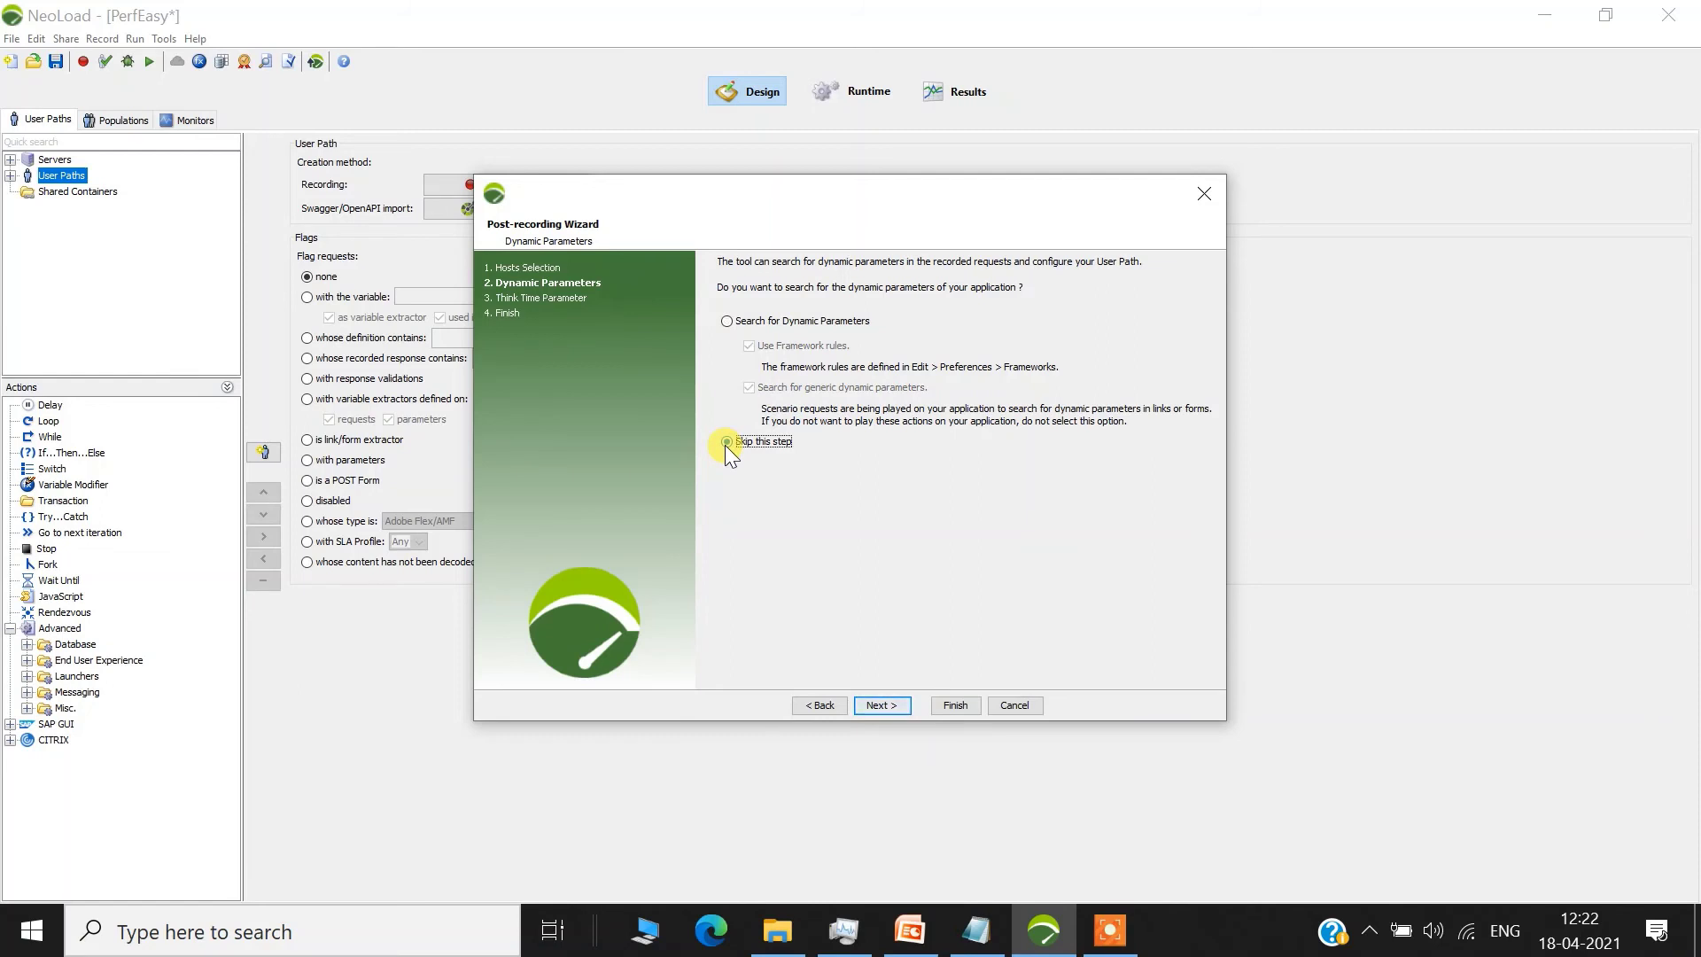
click(880, 708)
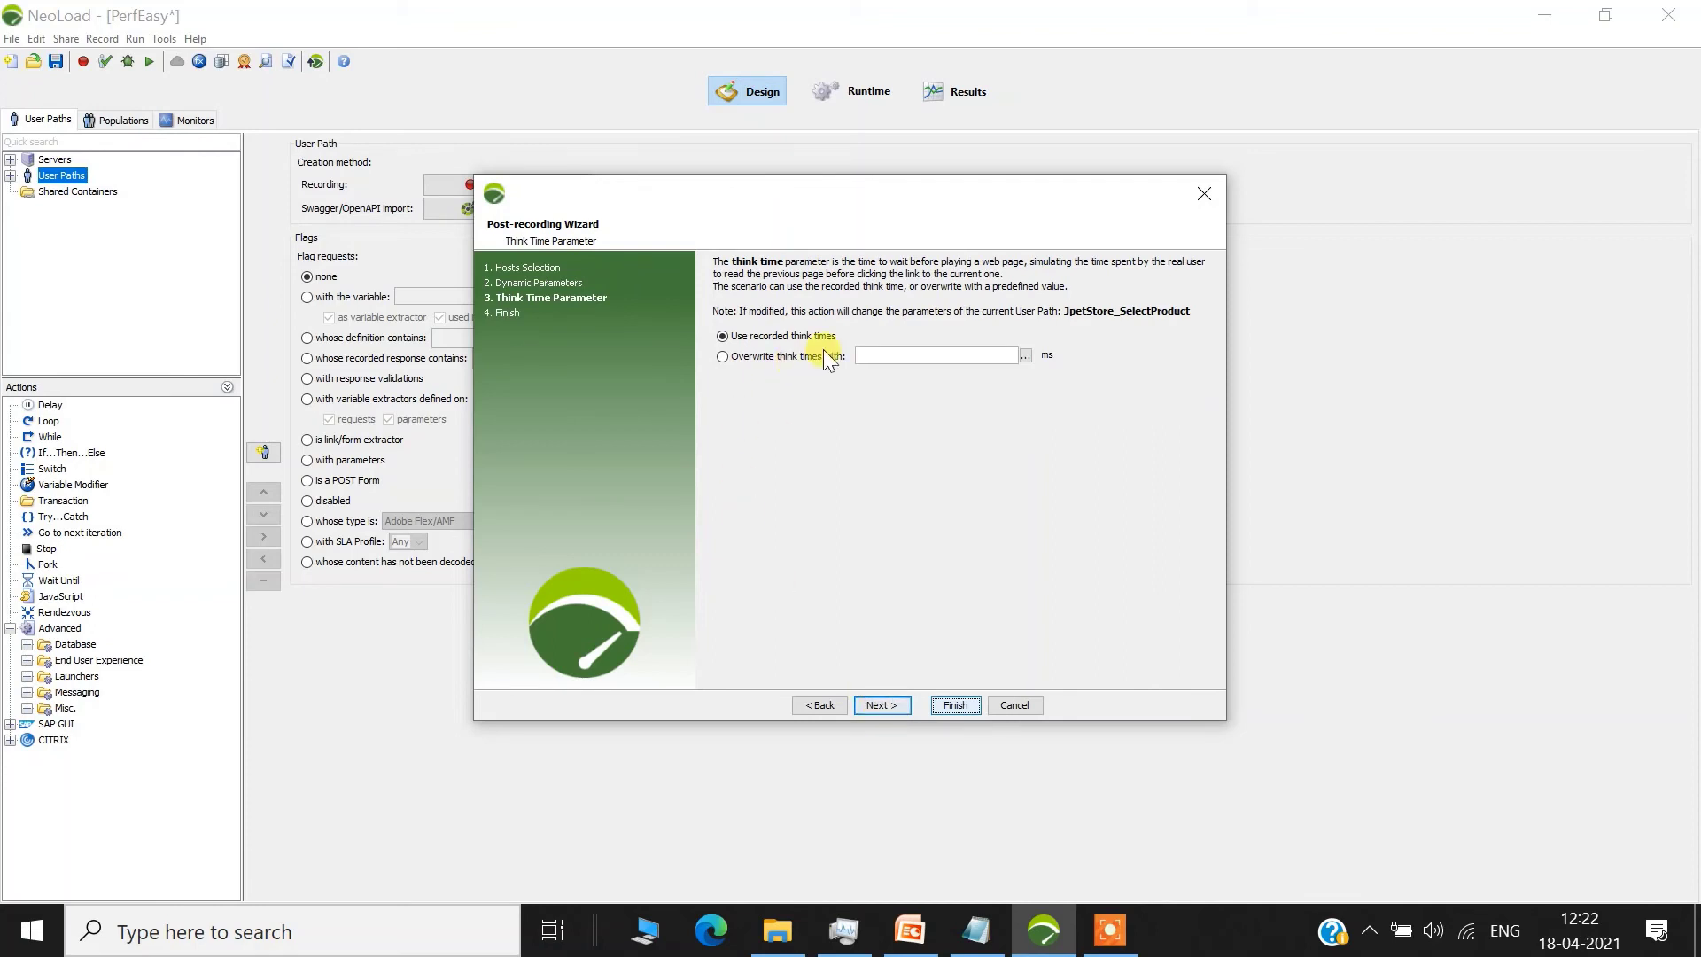
click(722, 357)
click(1023, 356)
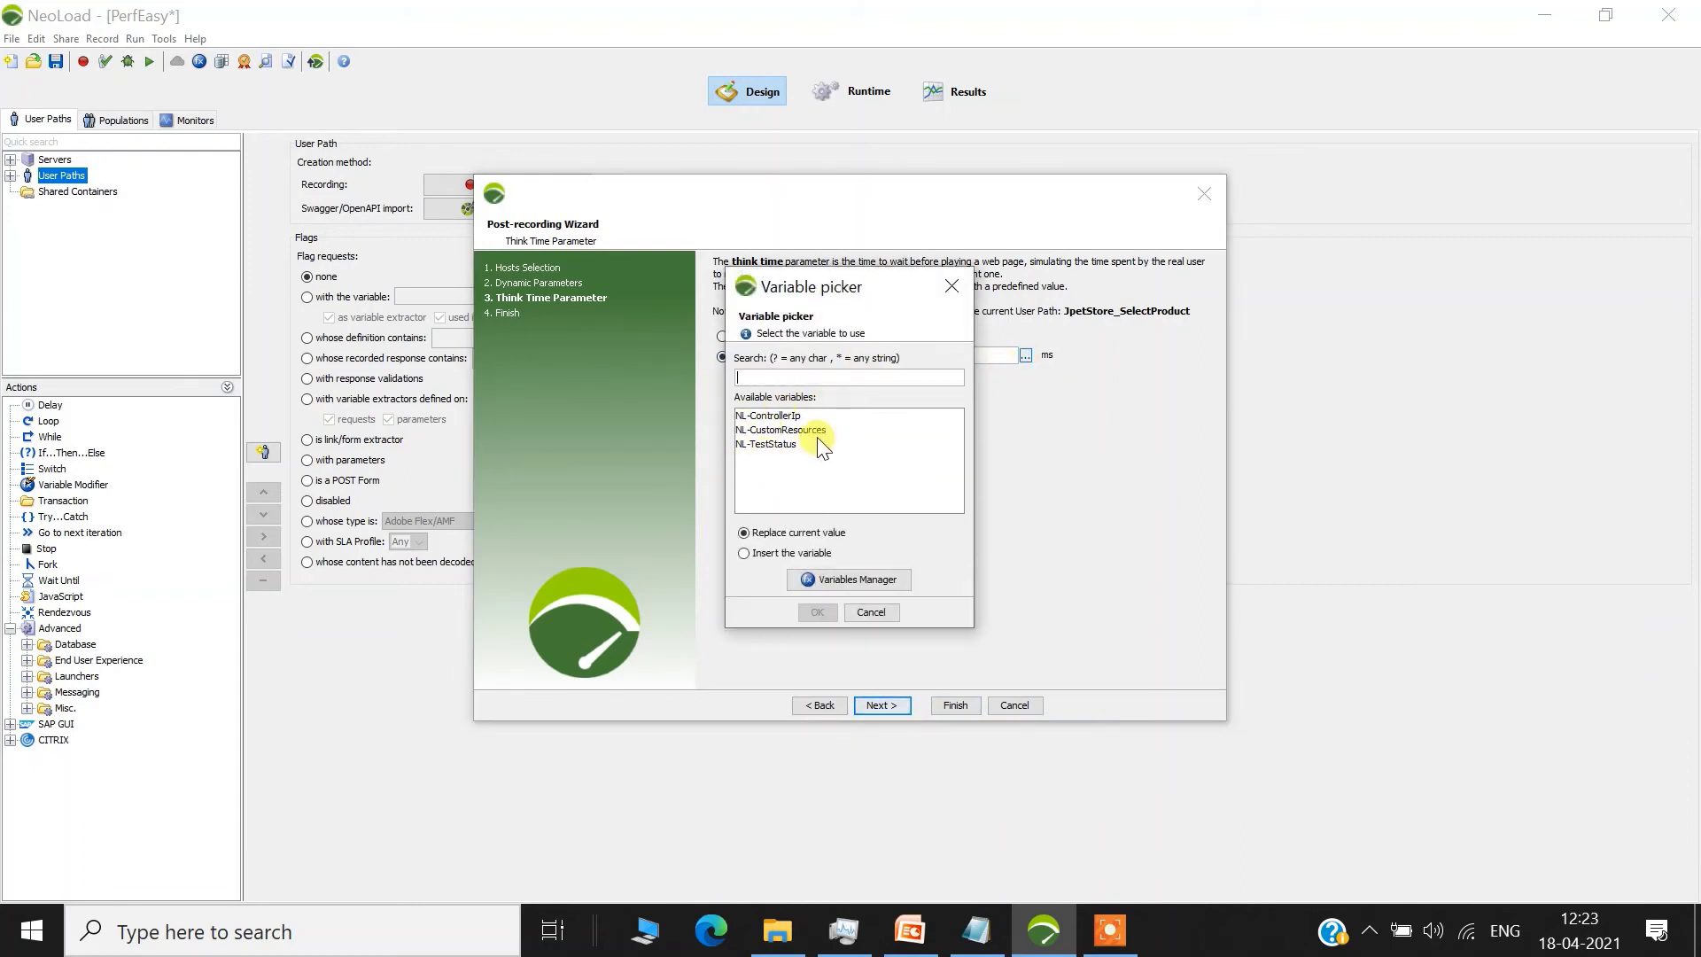
key(Escape)
- Use the recorded think times for the user path and finish the post-recording wizard
click(727, 337)
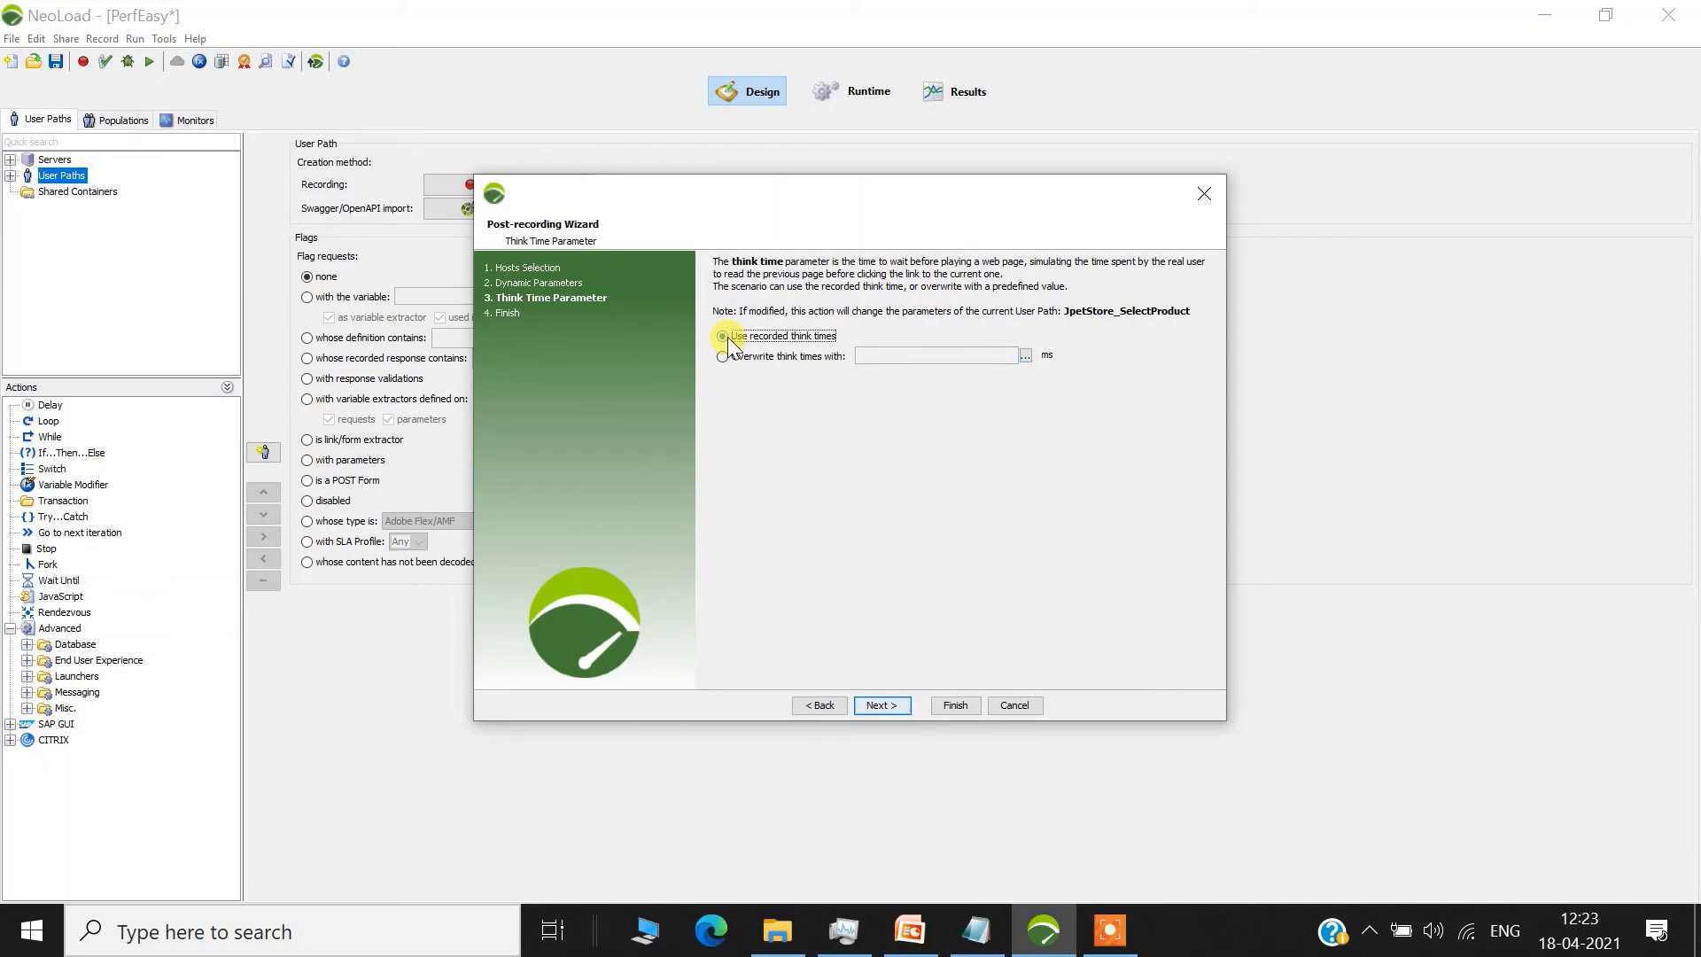
click(897, 704)
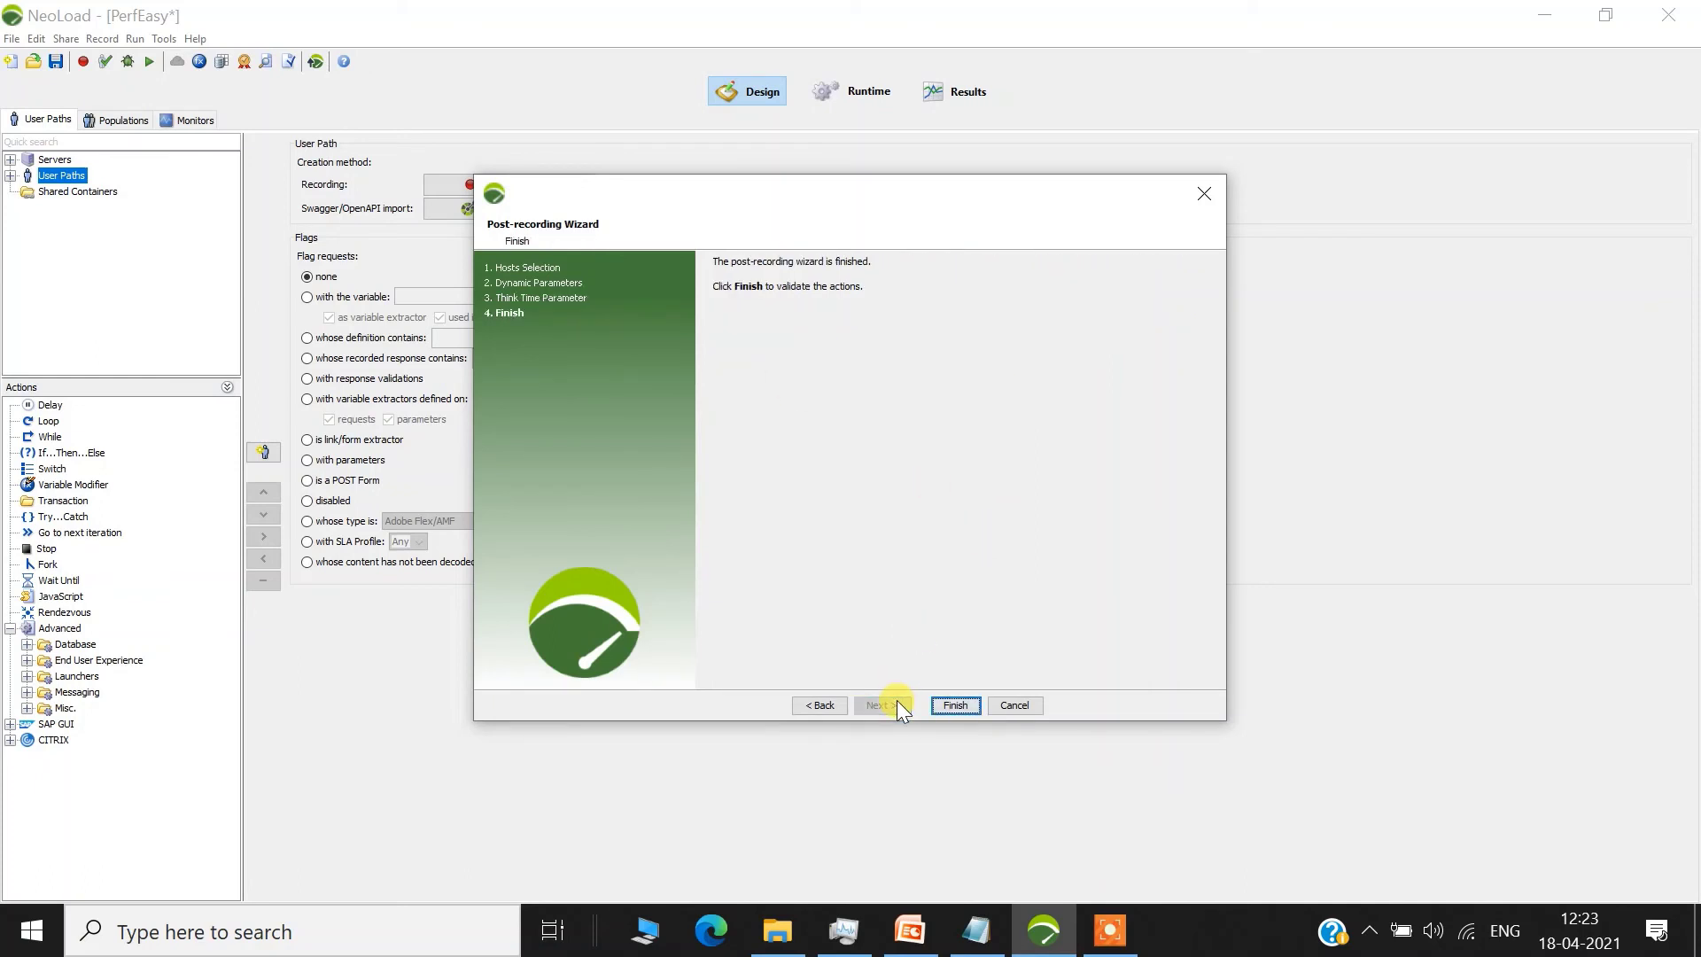
click(944, 697)
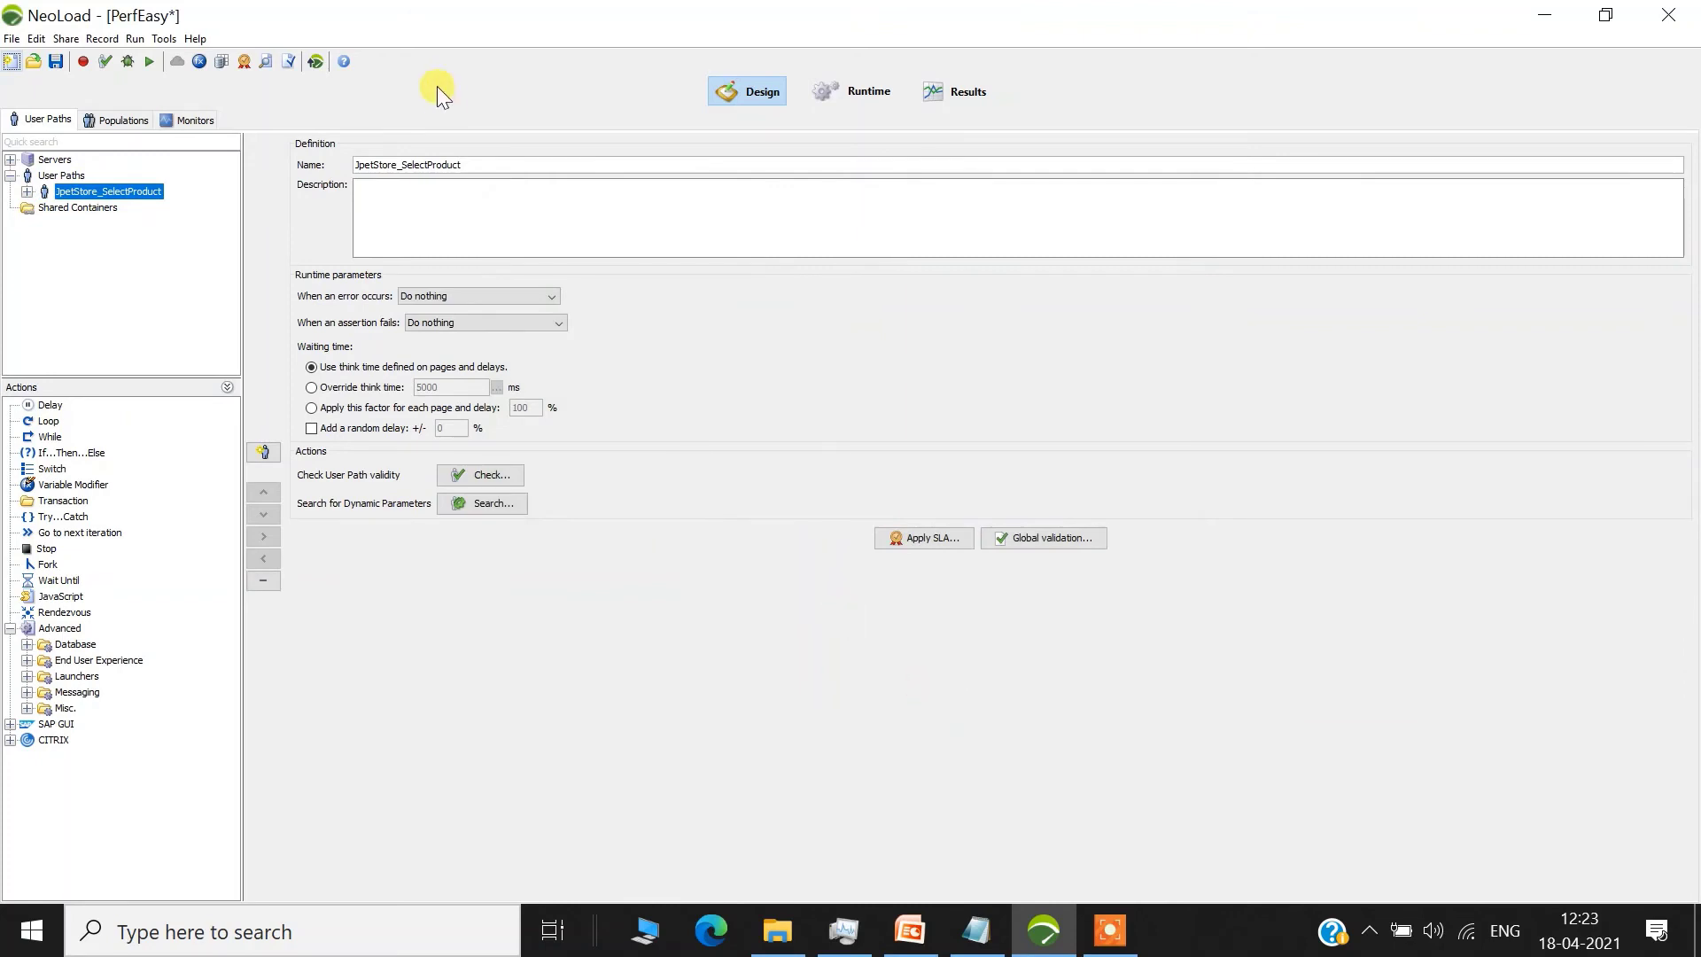
- Examine the transactions recorded in the Actions container of JpetStore_SelectProduct, from Launch to AddToCart
click(27, 192)
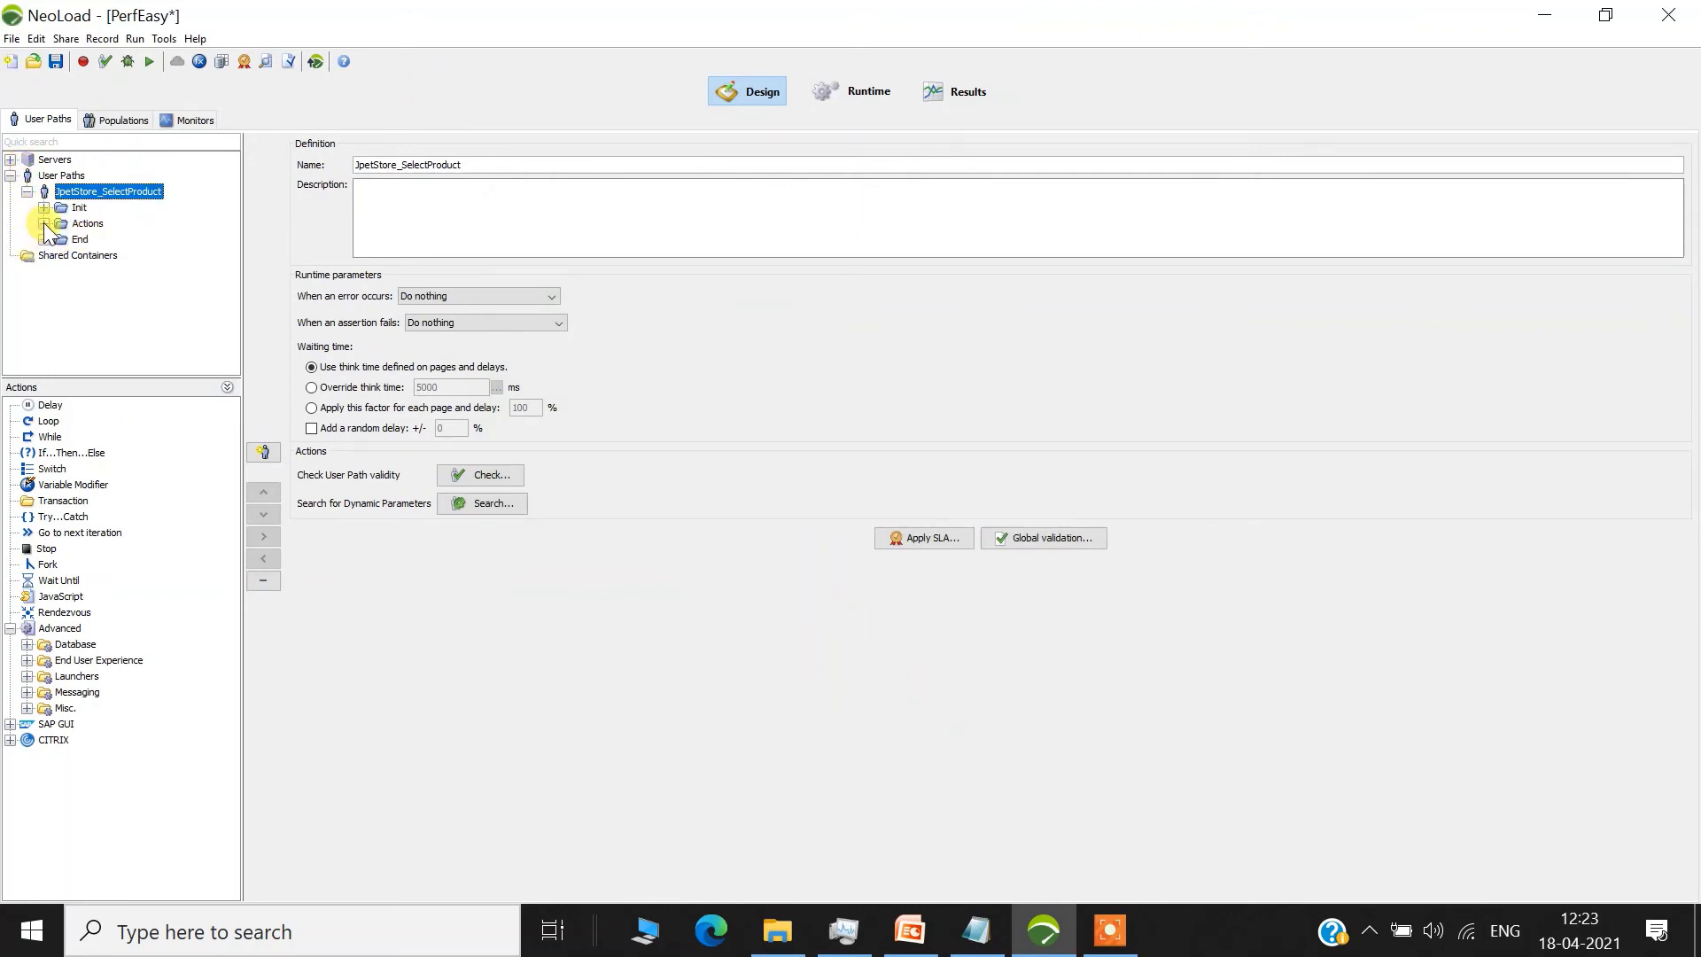
click(44, 223)
click(104, 240)
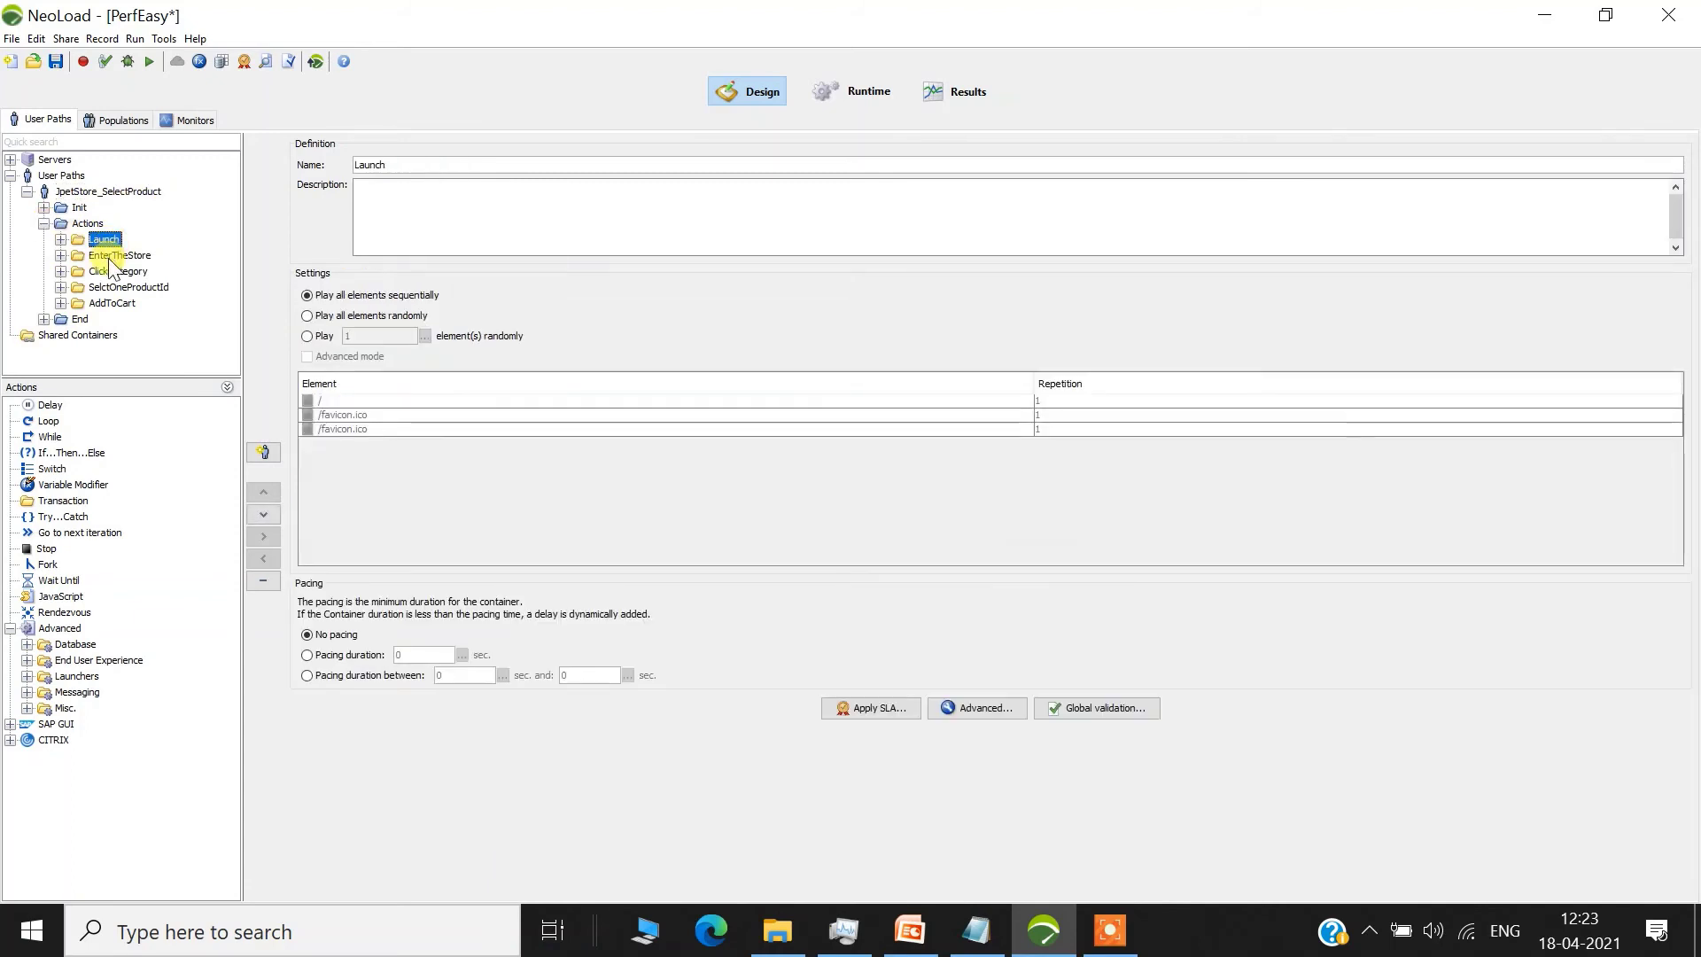
click(110, 257)
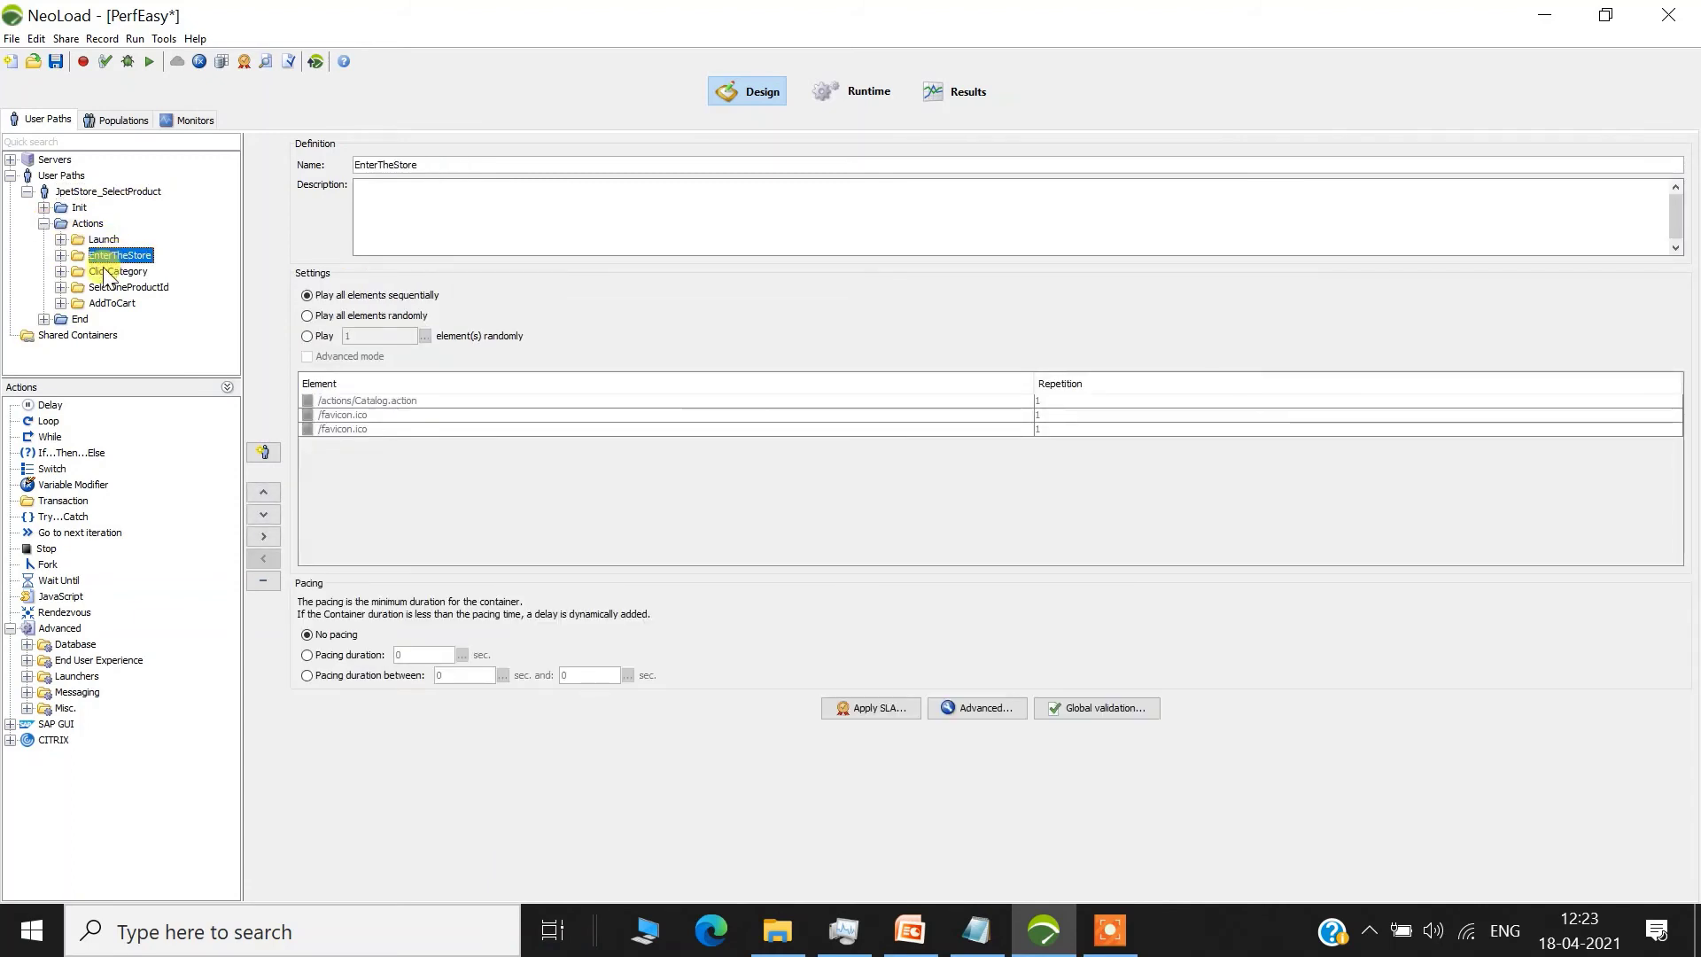
click(104, 270)
click(105, 287)
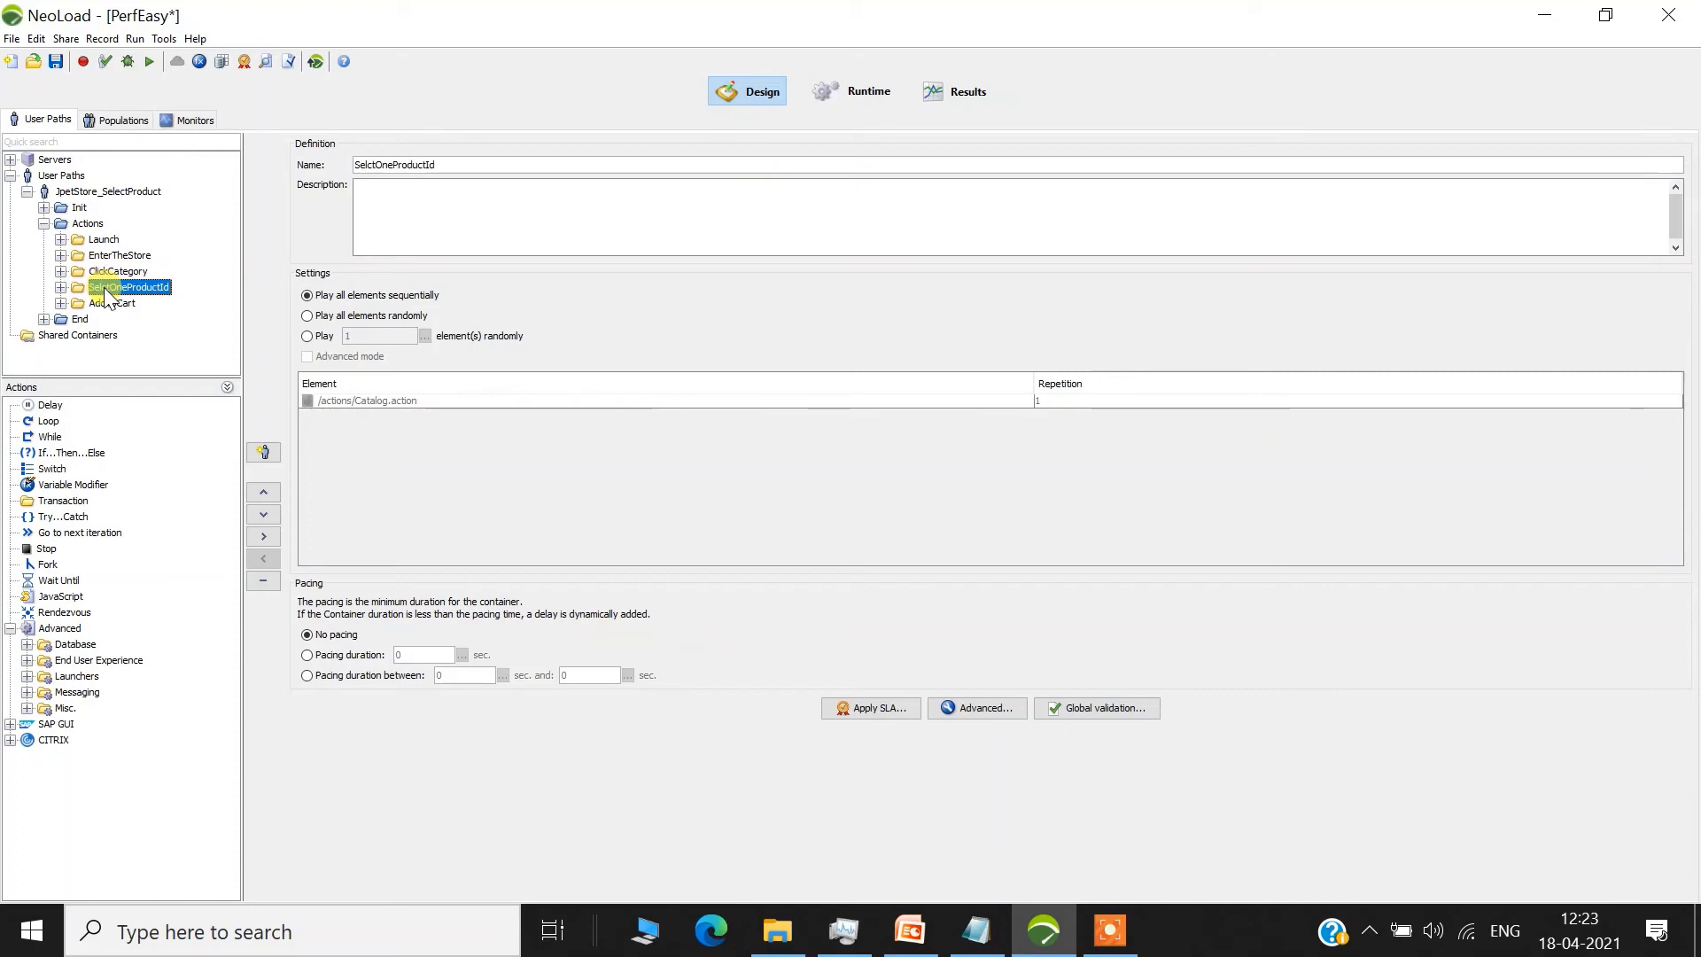
click(104, 304)
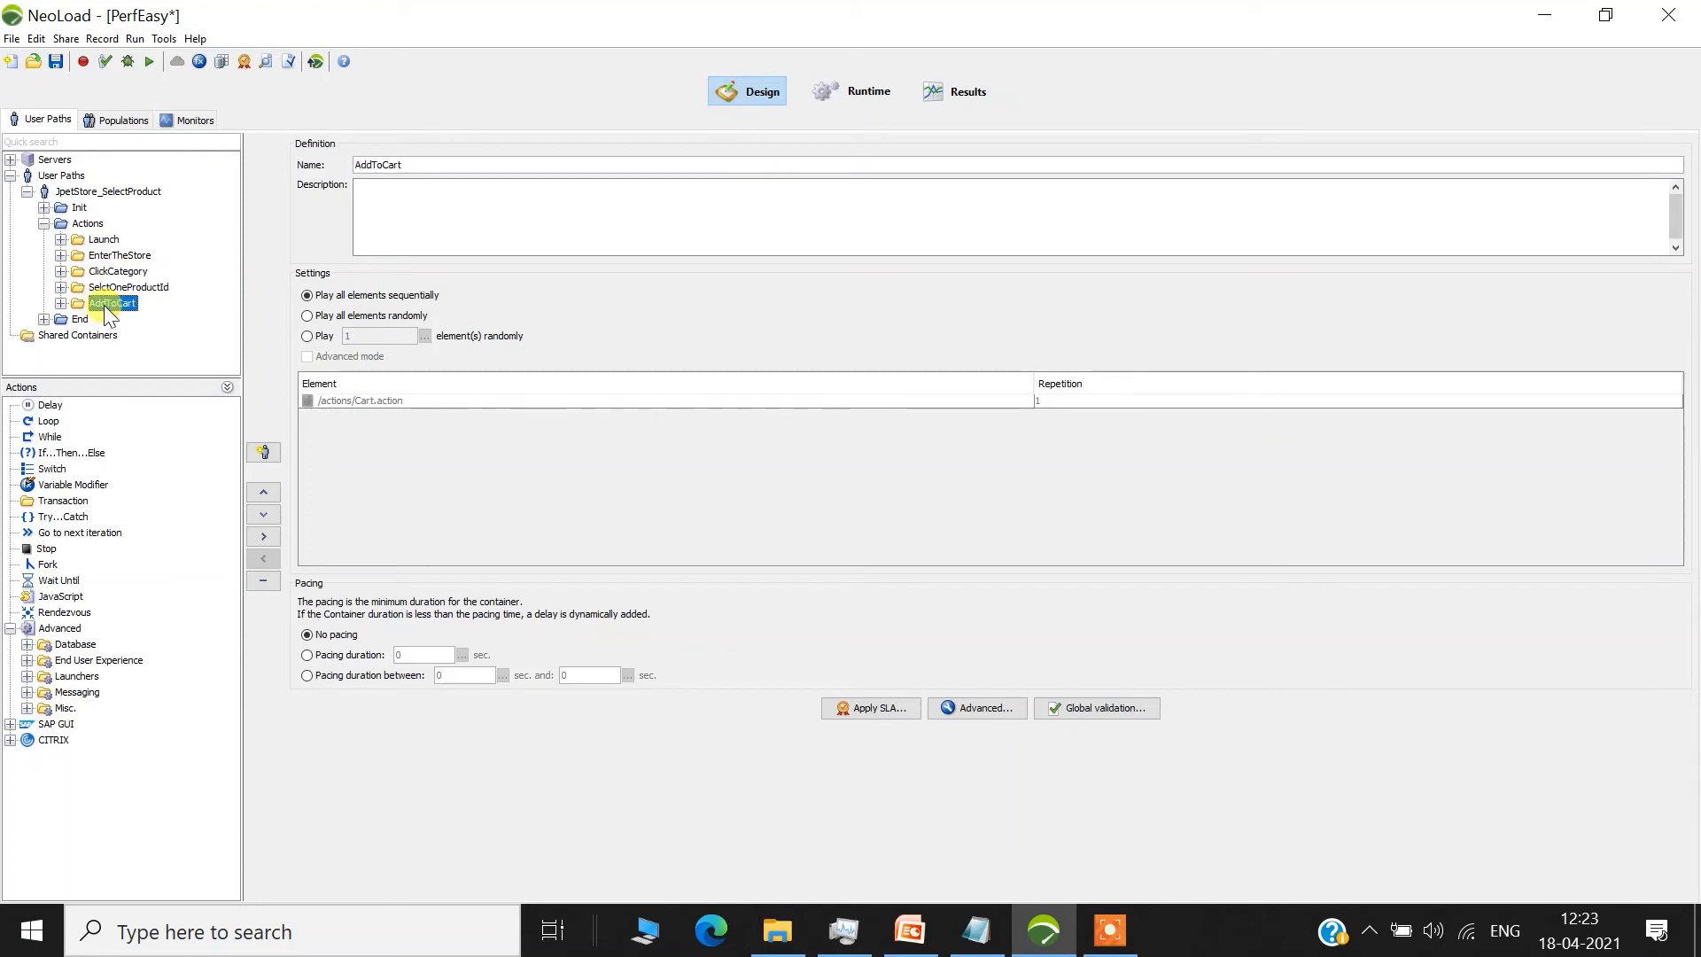
- Examine the recorded pages and URLs inside the Launch and EnterTheStore transactions
click(60, 239)
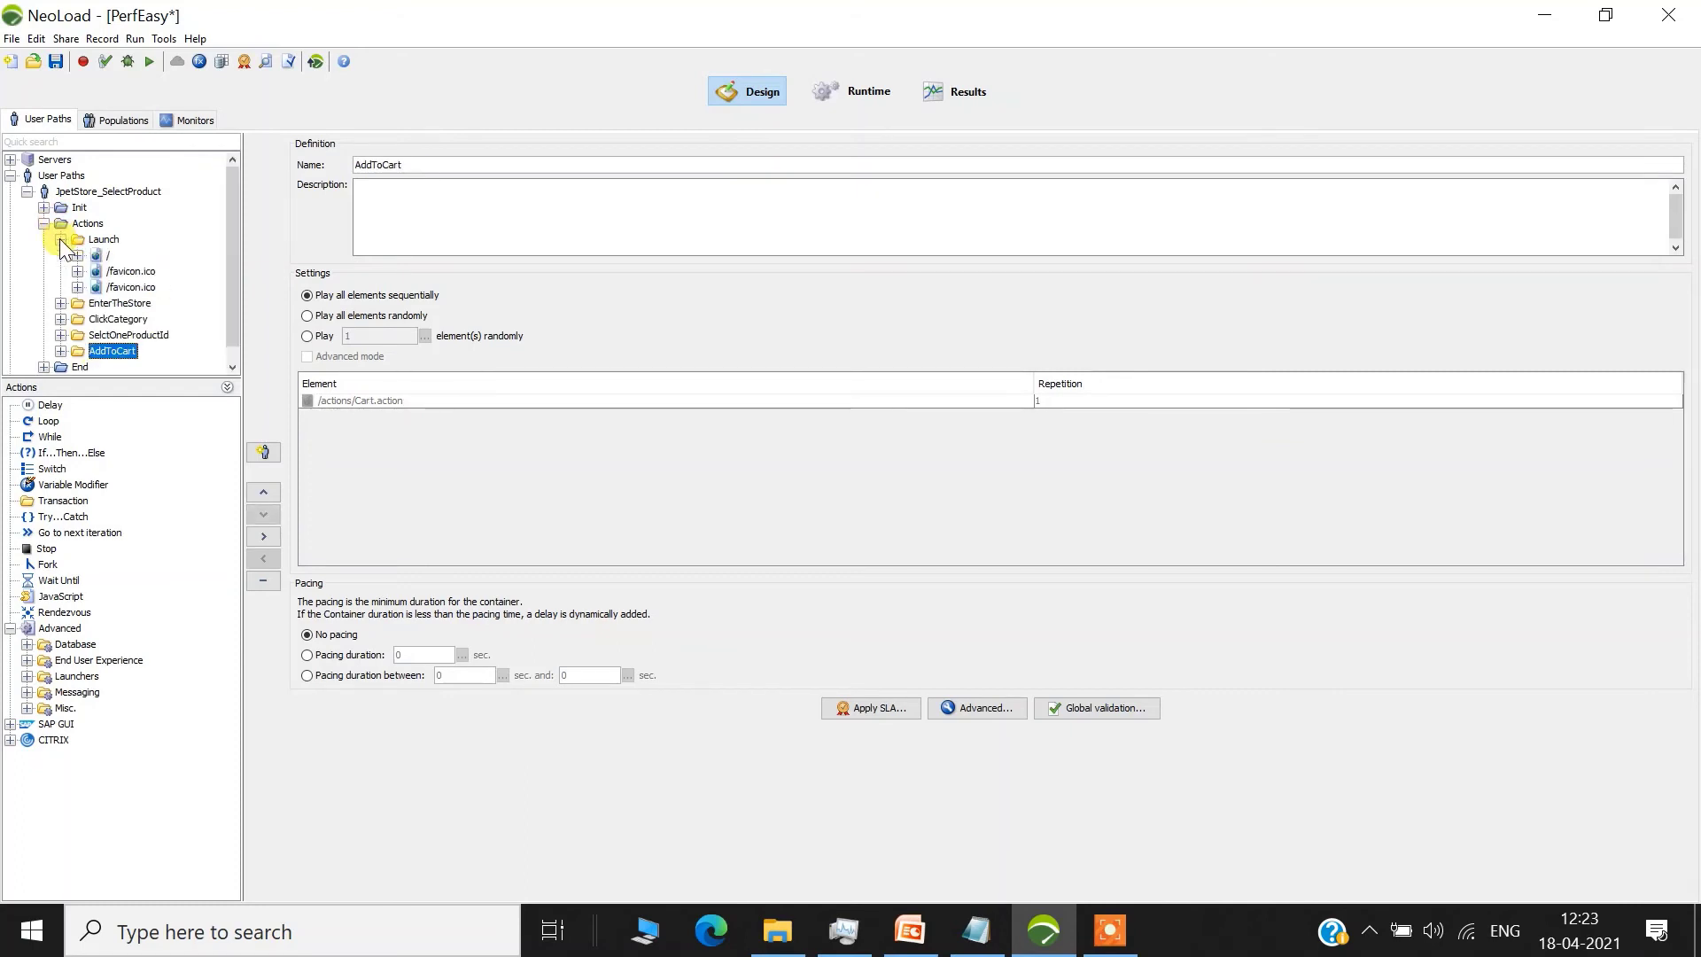
click(109, 255)
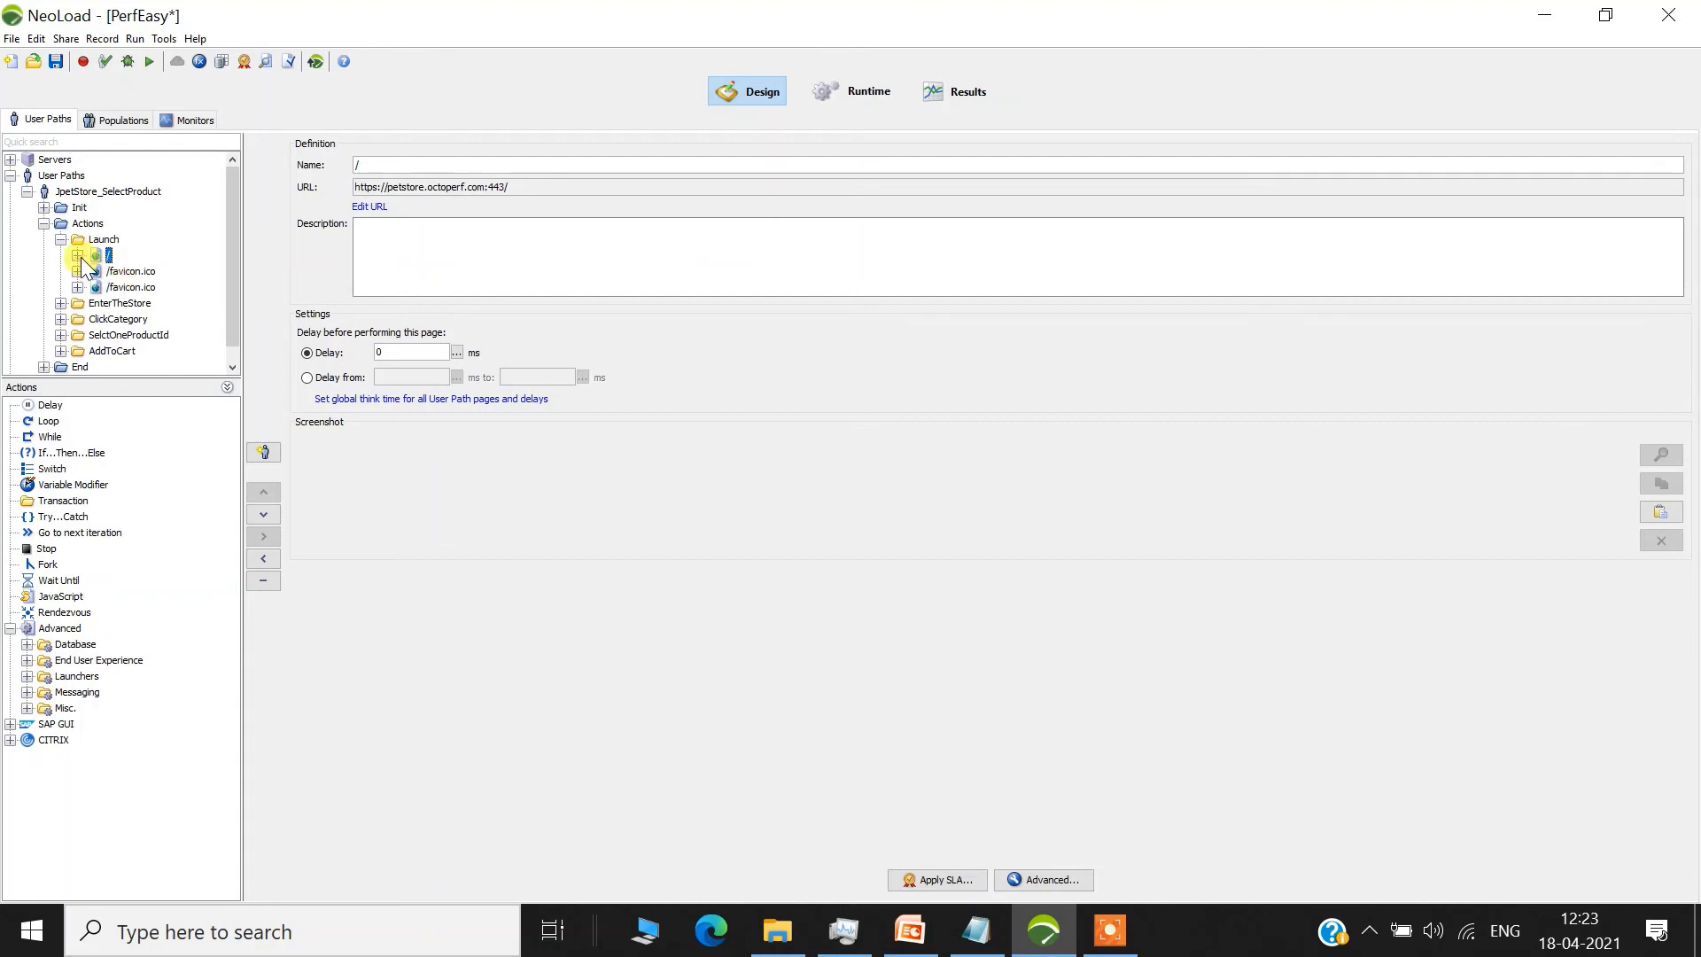
drag(518, 189, 284, 144)
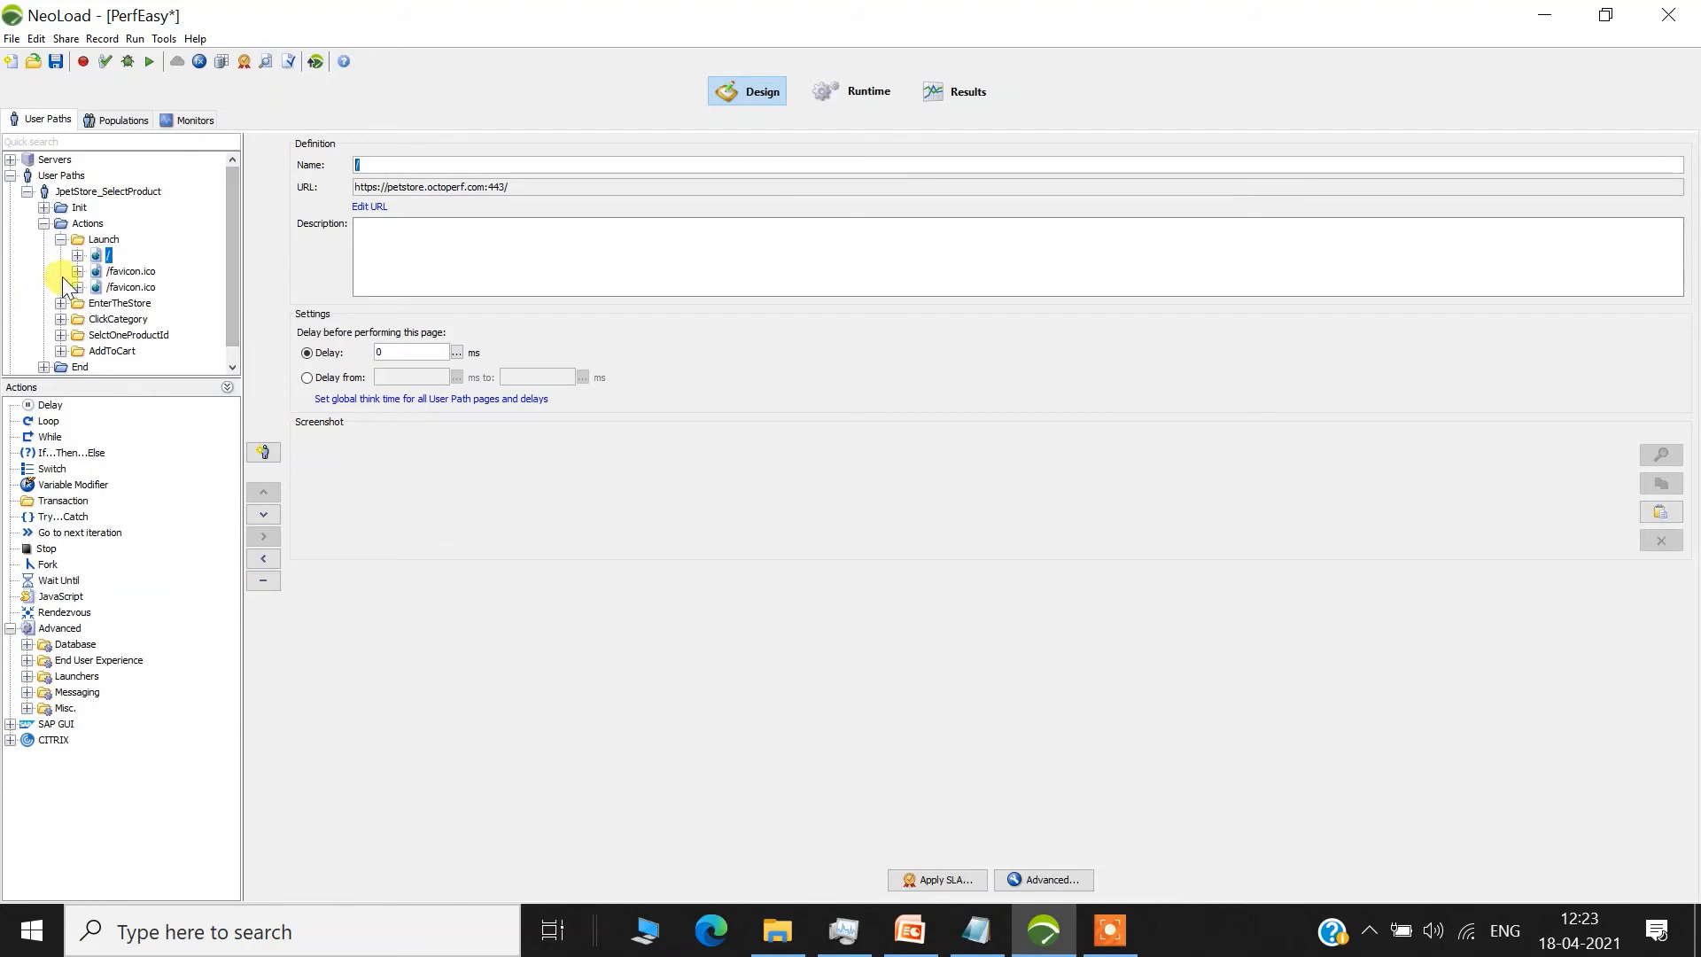
click(60, 303)
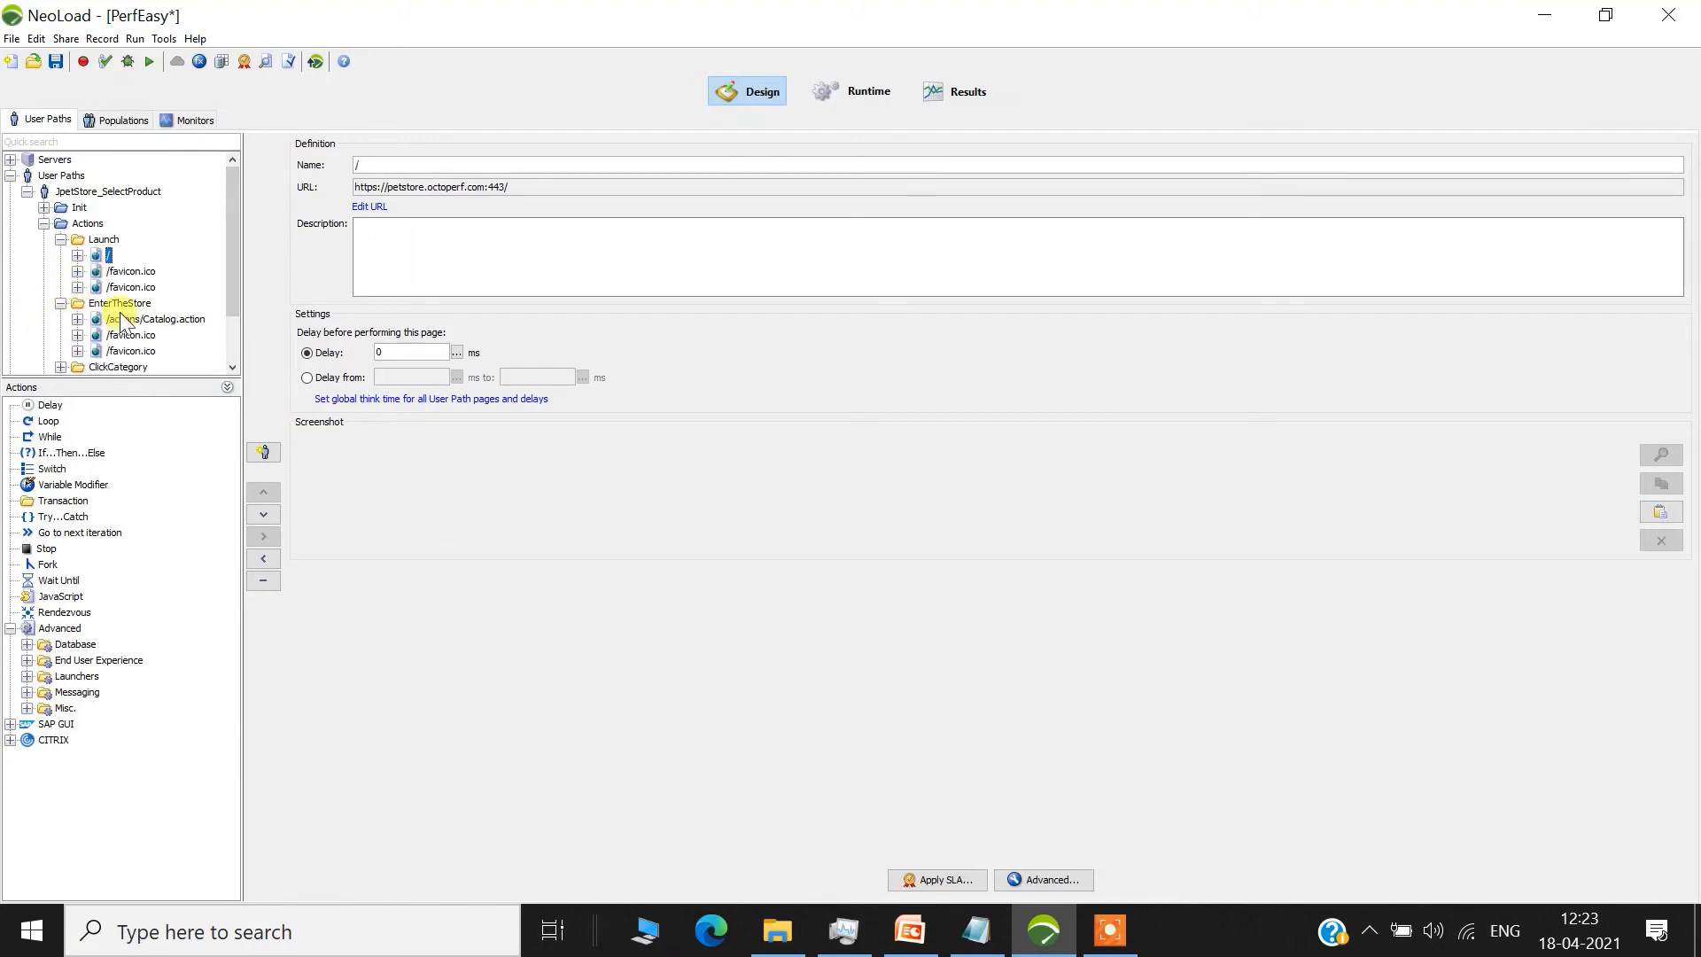
click(147, 319)
drag(601, 189, 429, 174)
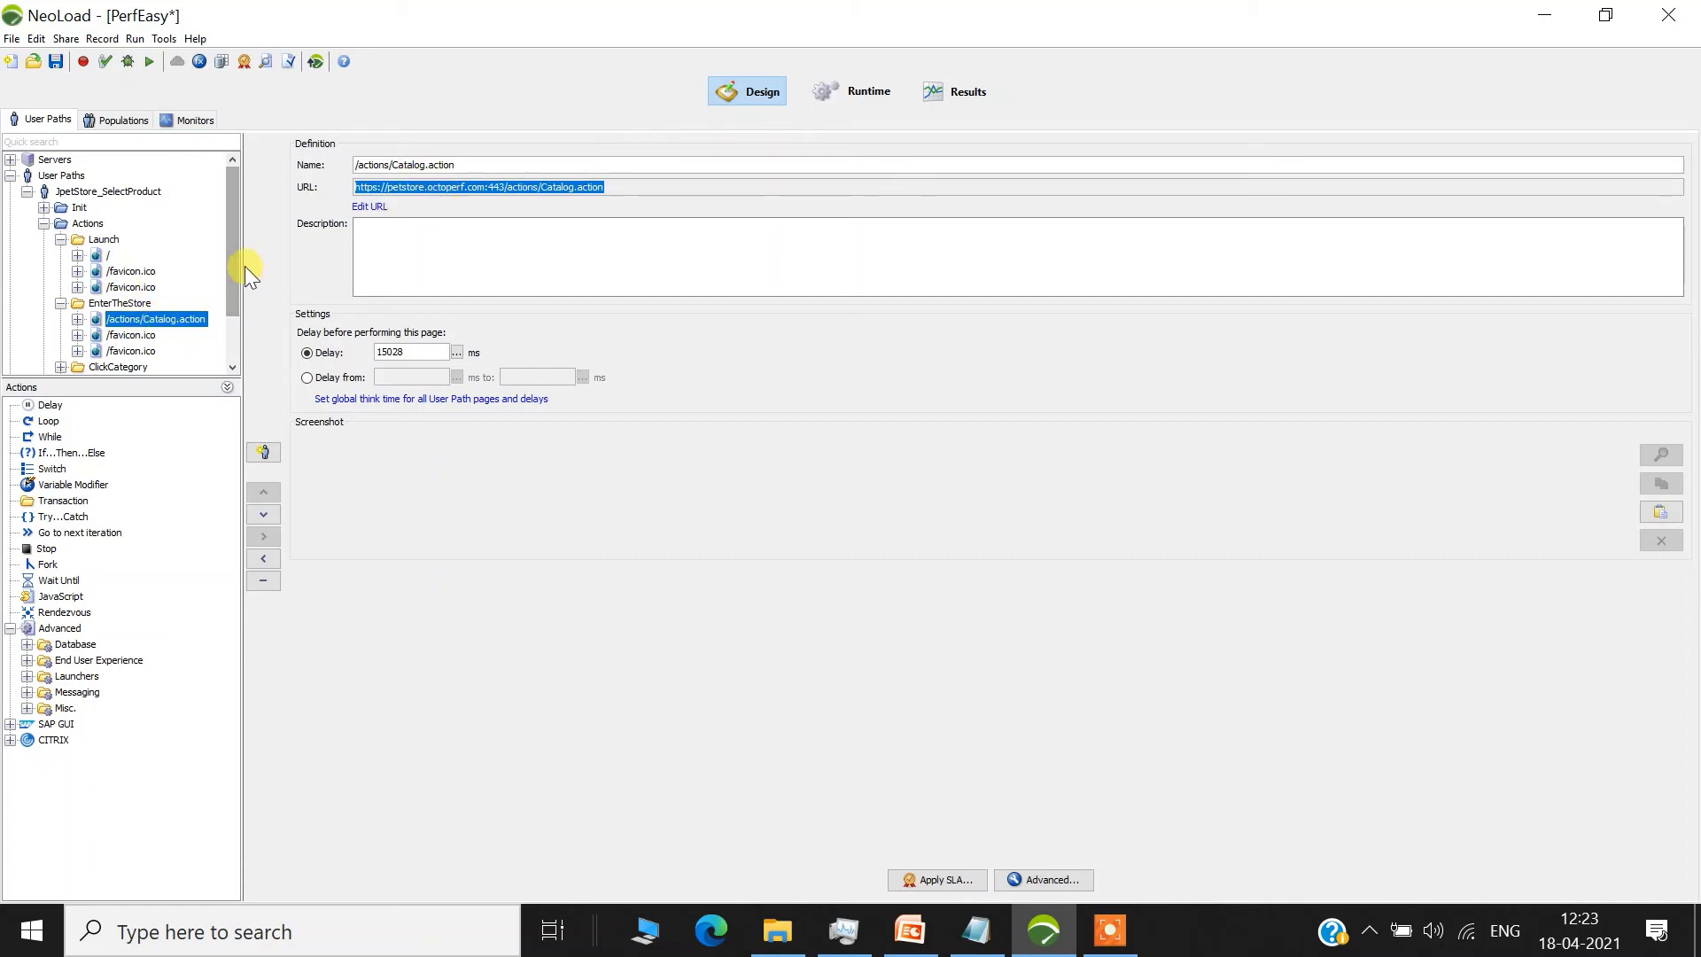
- Expand the ClickCategory transaction, widen the user path tree and inspect the parameters of its Catalog.action request
drag(233, 258, 232, 305)
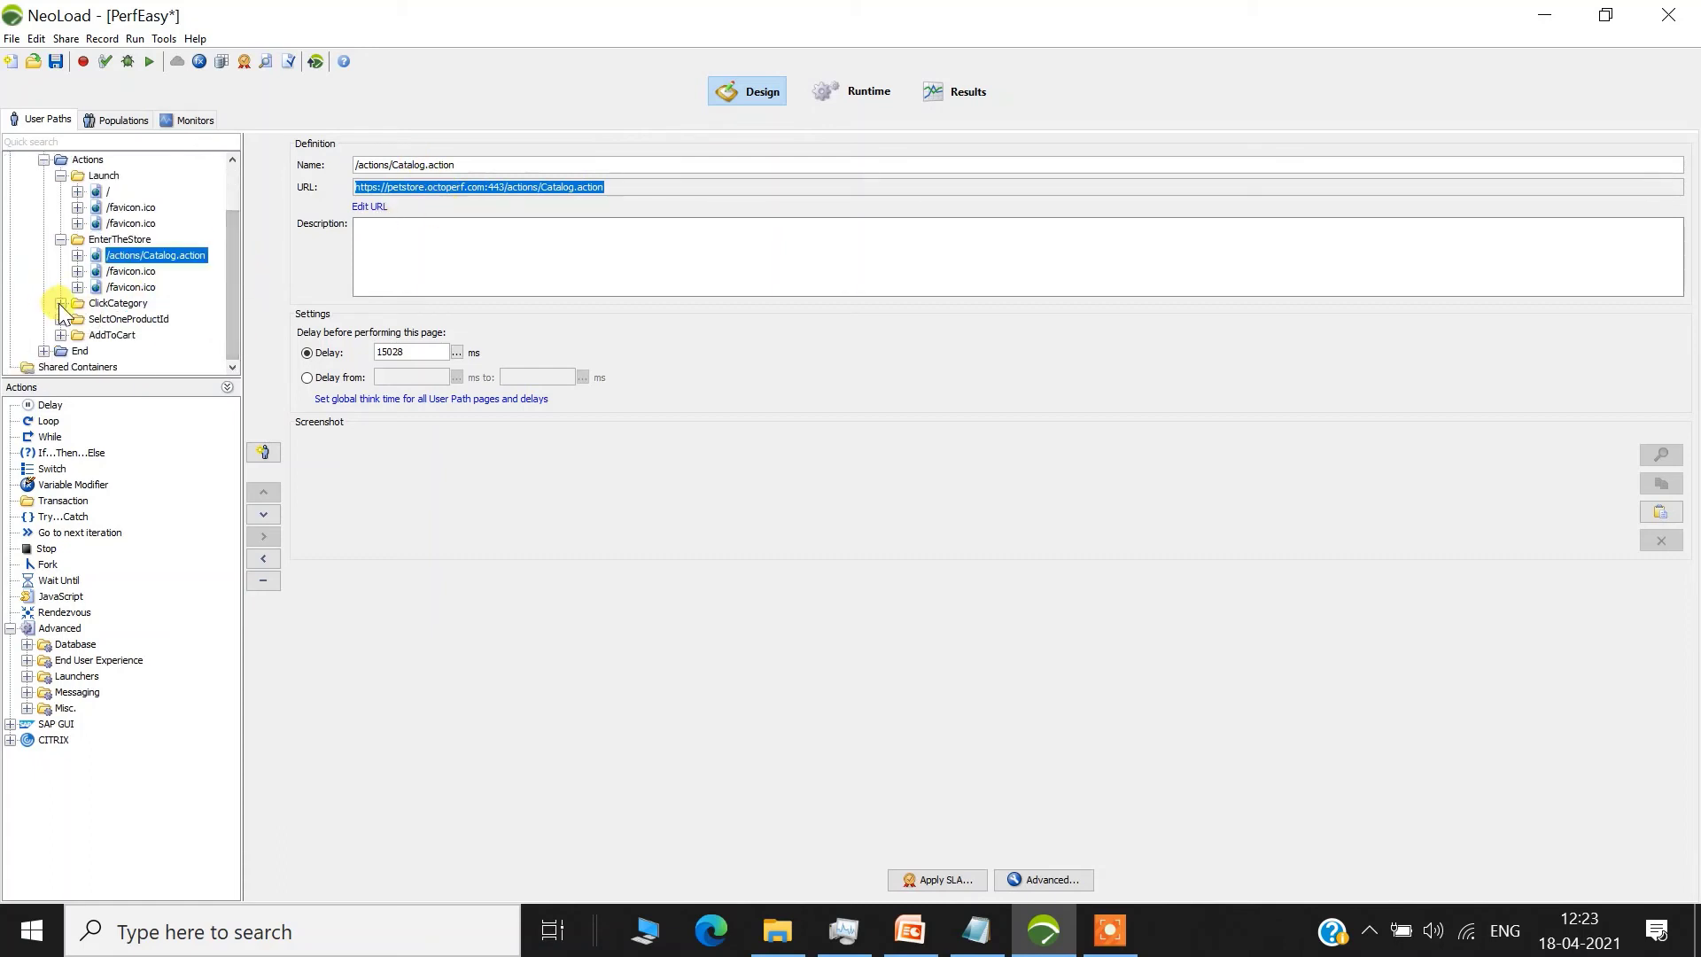
click(60, 303)
click(168, 319)
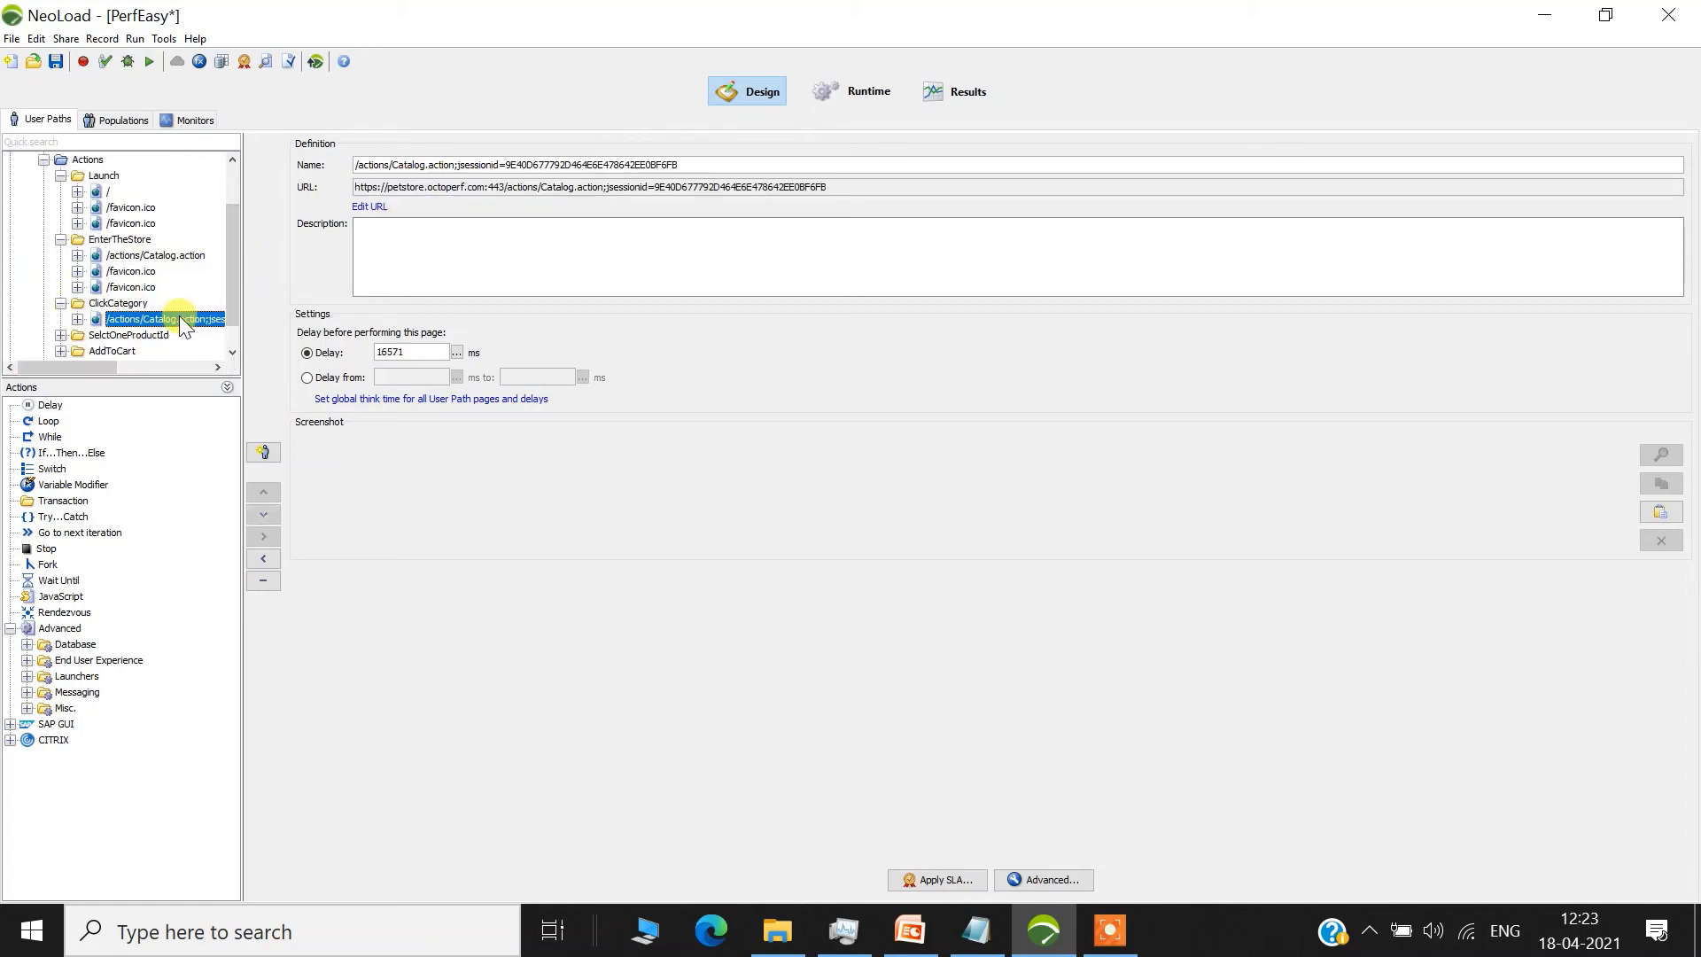
click(78, 320)
drag(242, 264, 563, 266)
click(310, 335)
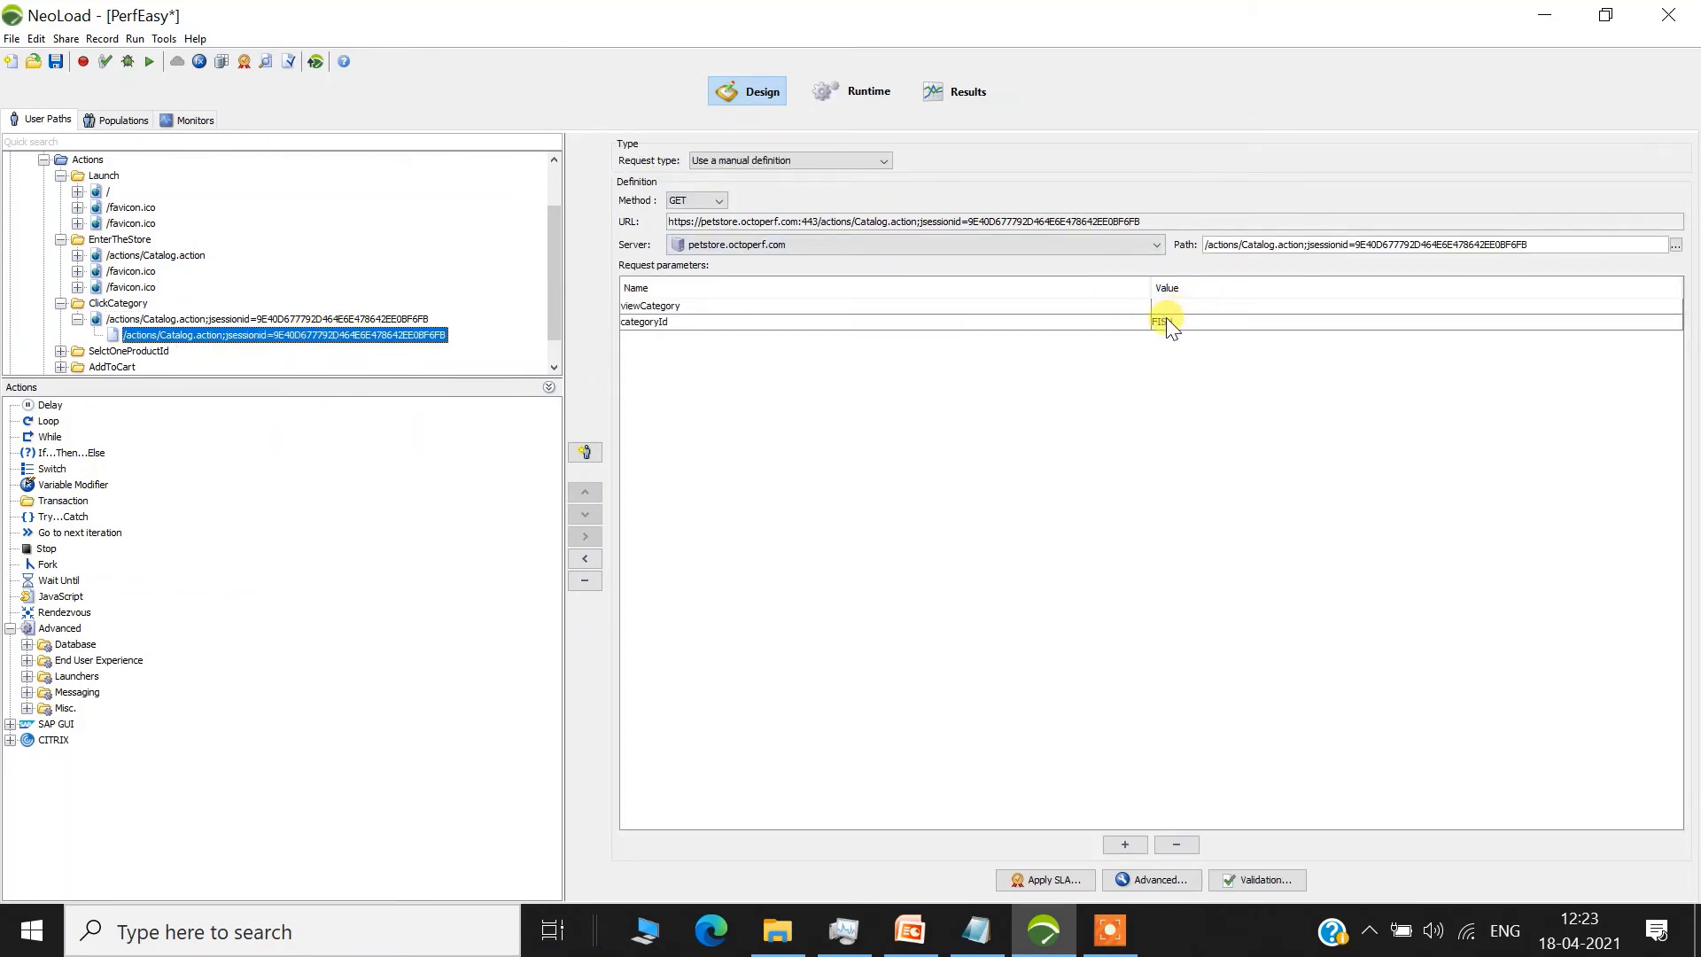
- Expand the SelctOneProductId transaction and inspect the parameters of its Catalog.action request
click(58, 351)
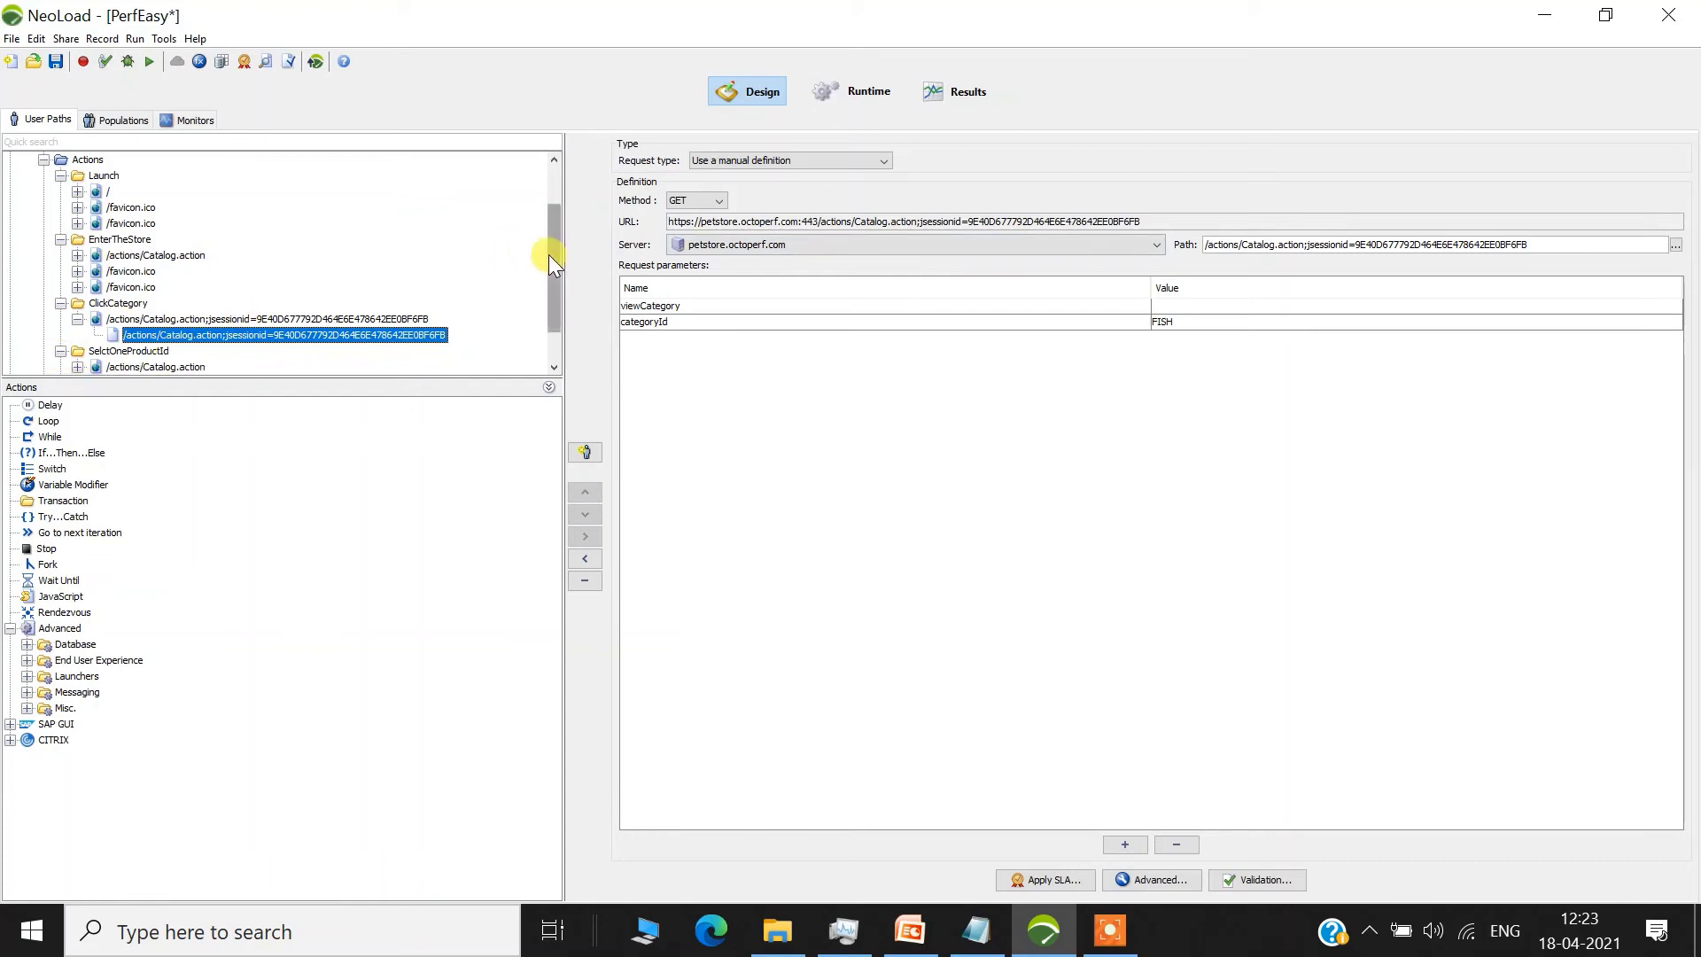
scroll(549, 257, down, 1)
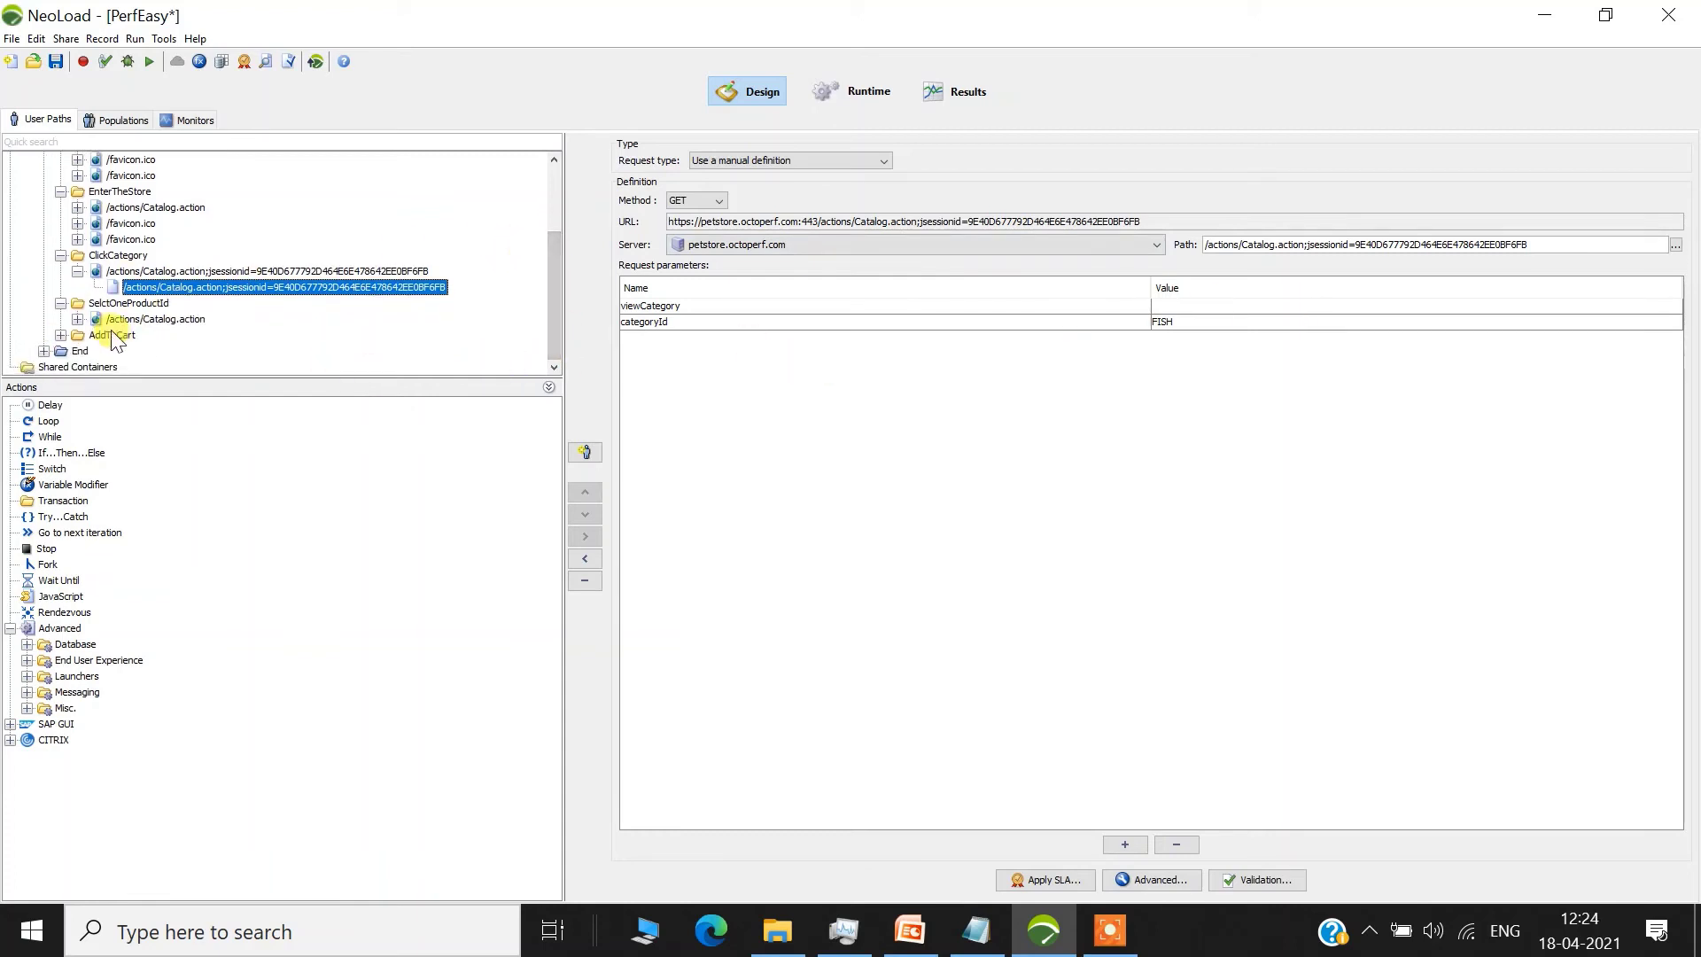
click(78, 318)
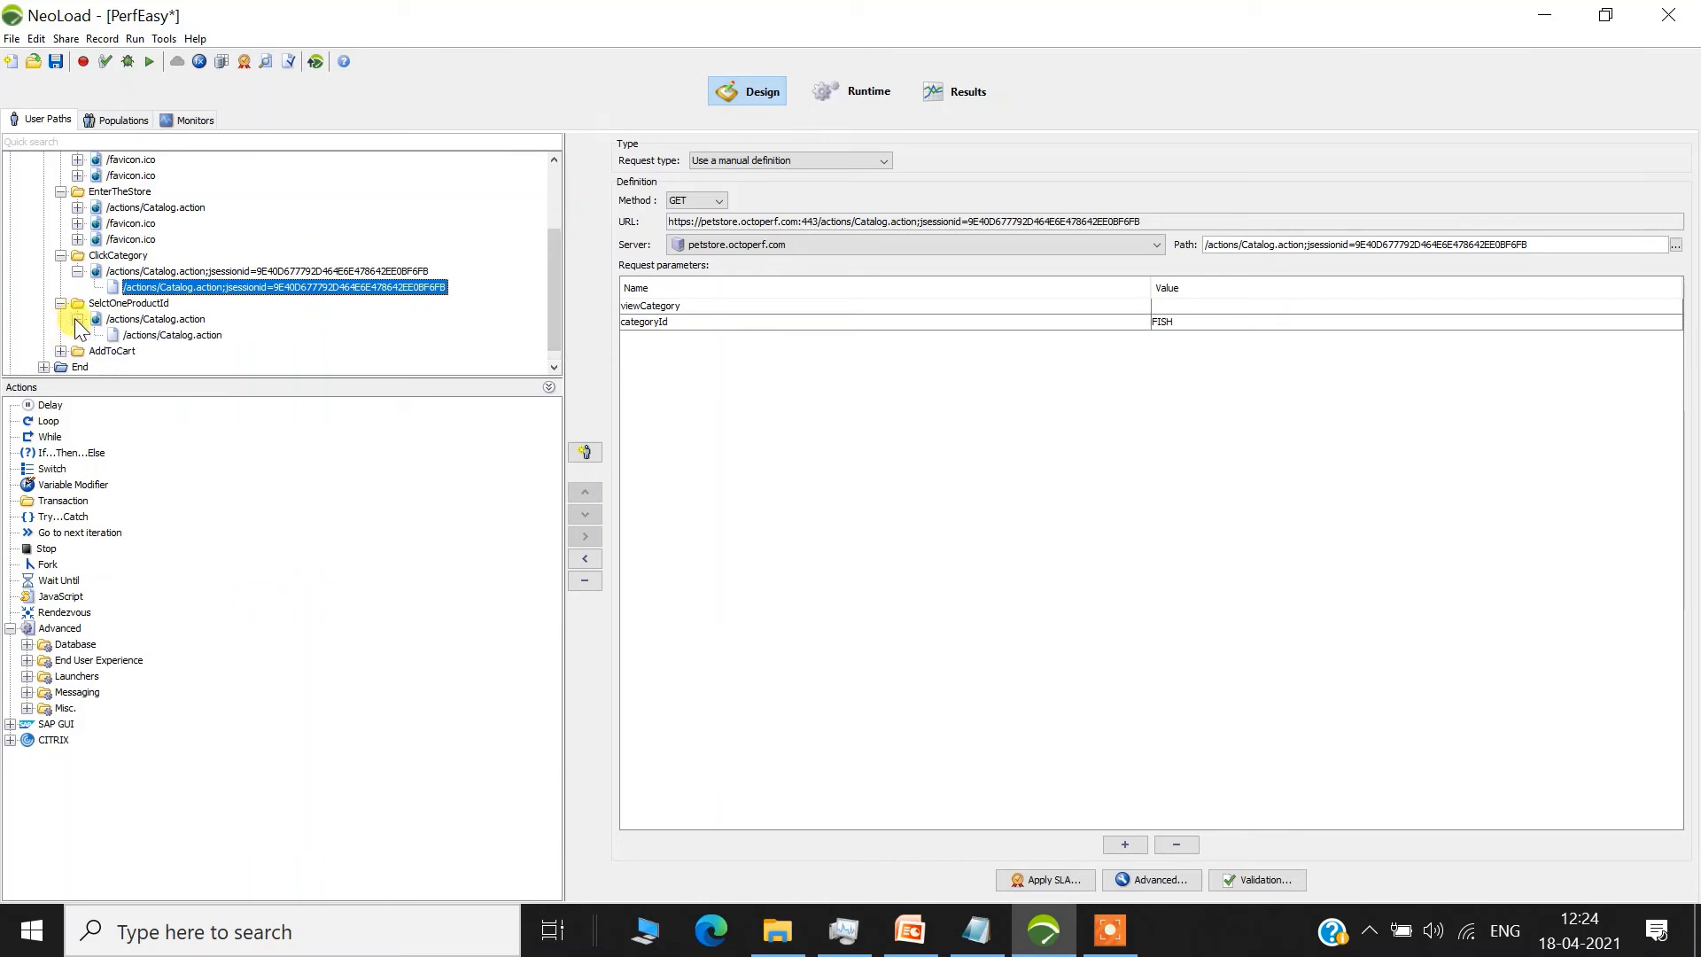
click(174, 334)
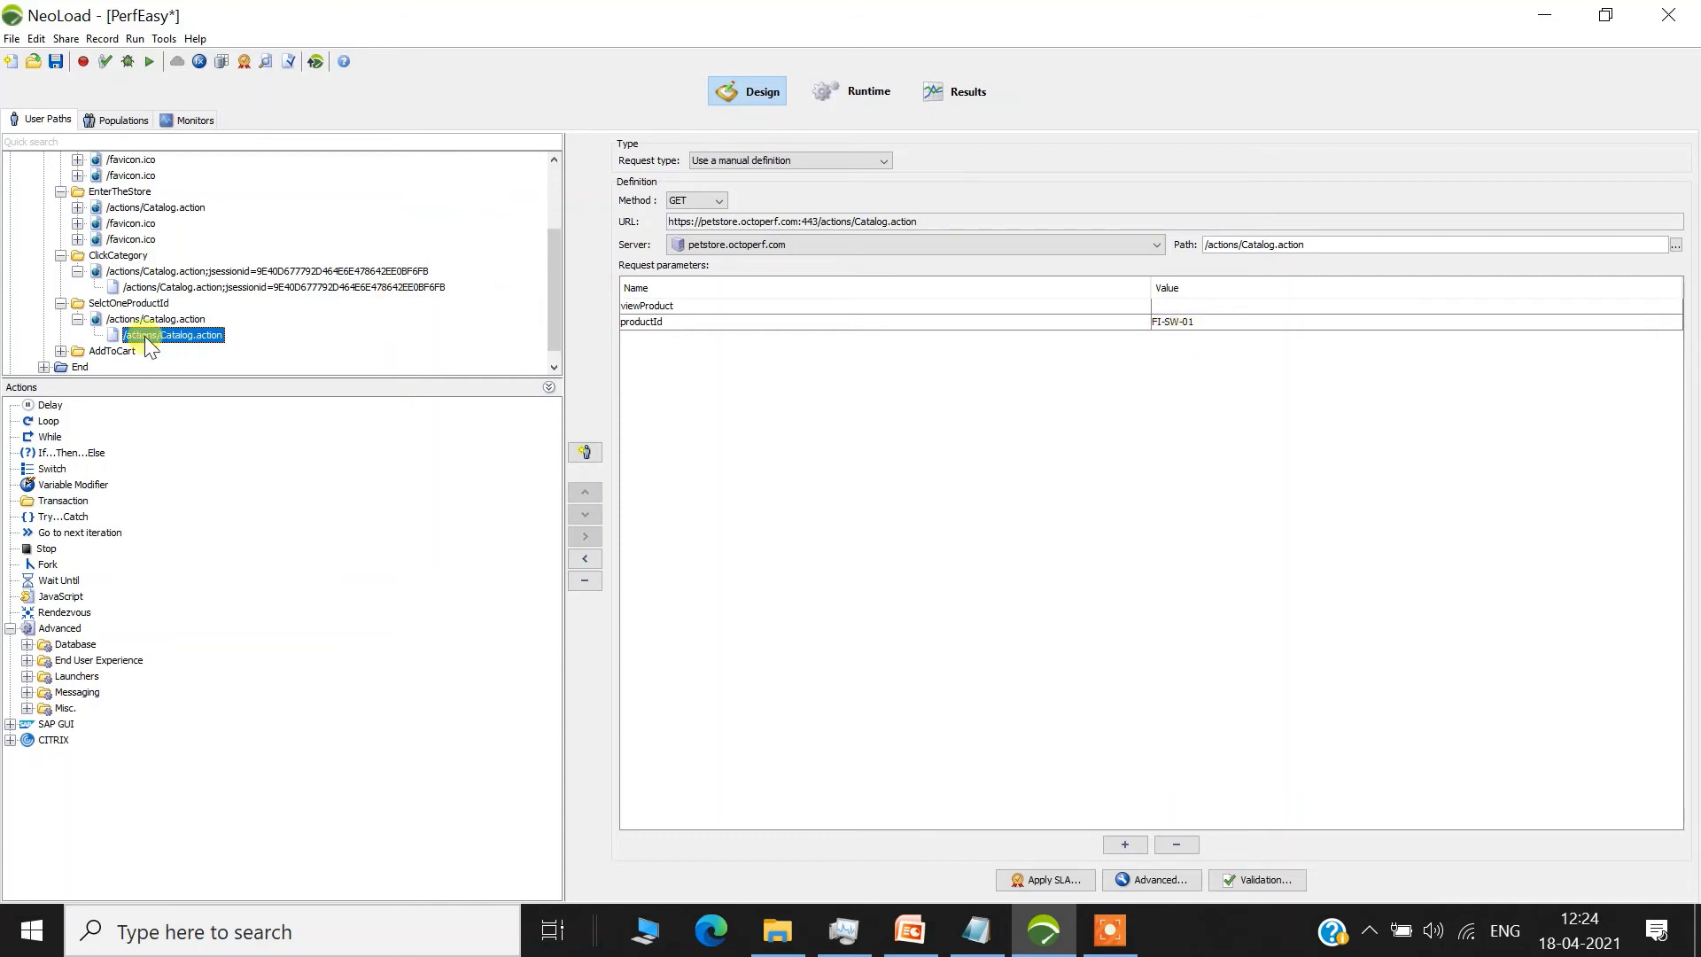
- Inspect the workingItemId parameter of the AddToCart request and enlarge the tree area to show the whole user path
click(60, 350)
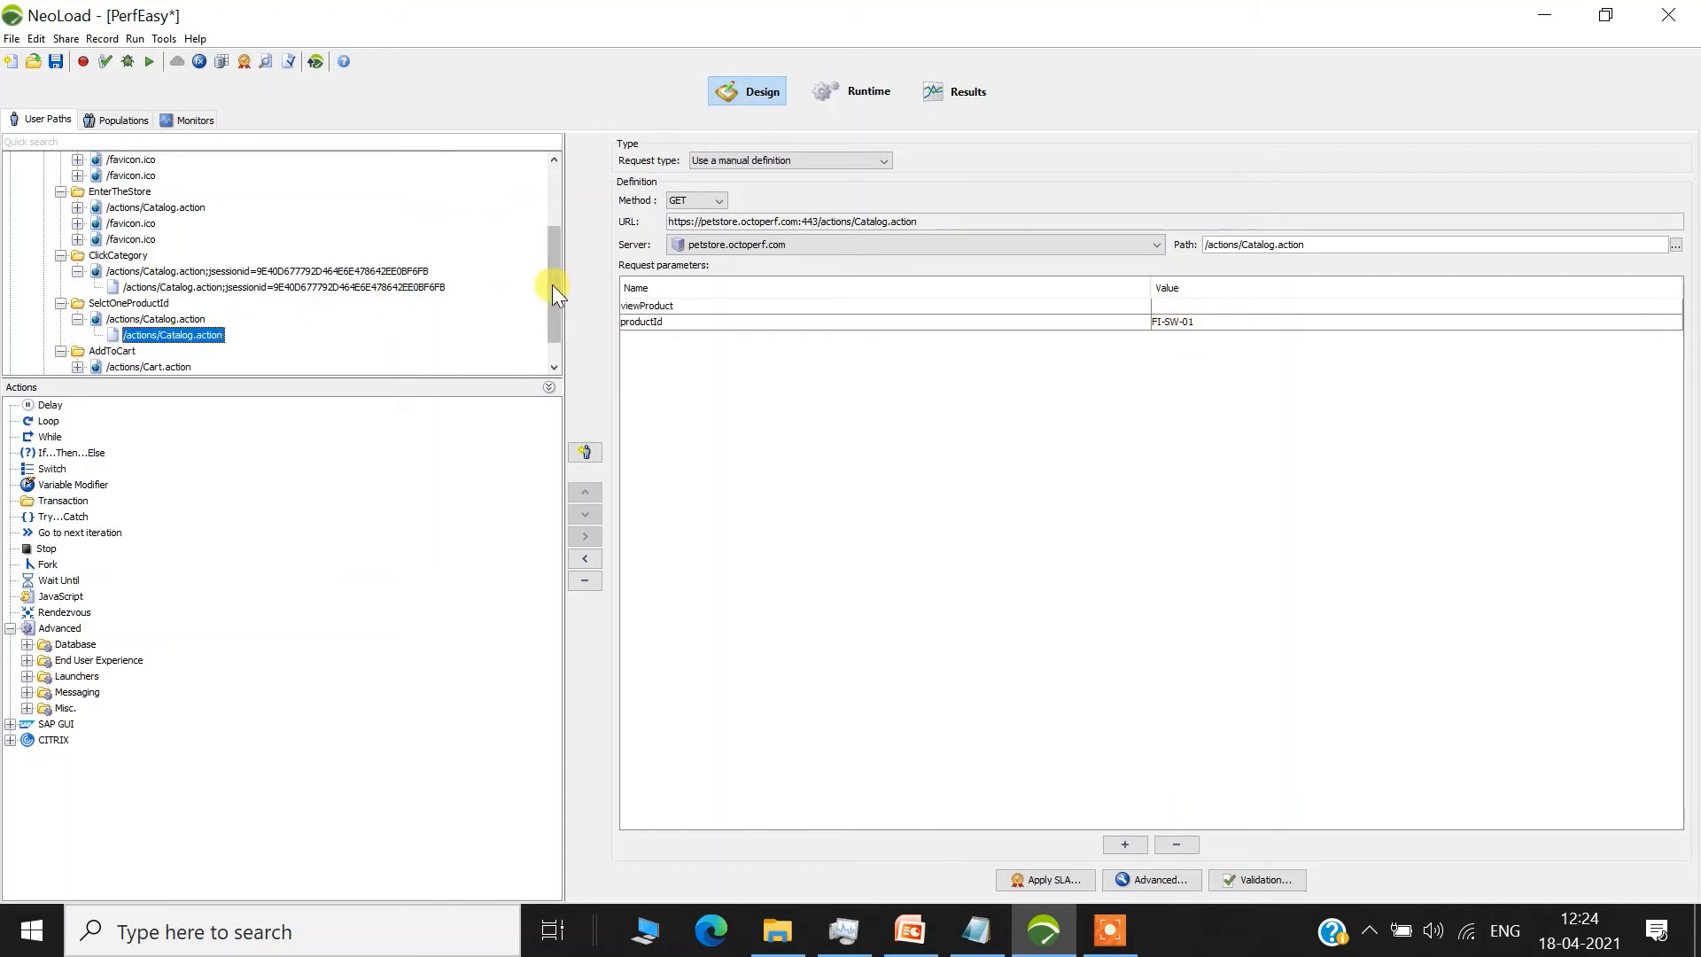
scroll(551, 284, down, 1)
click(78, 334)
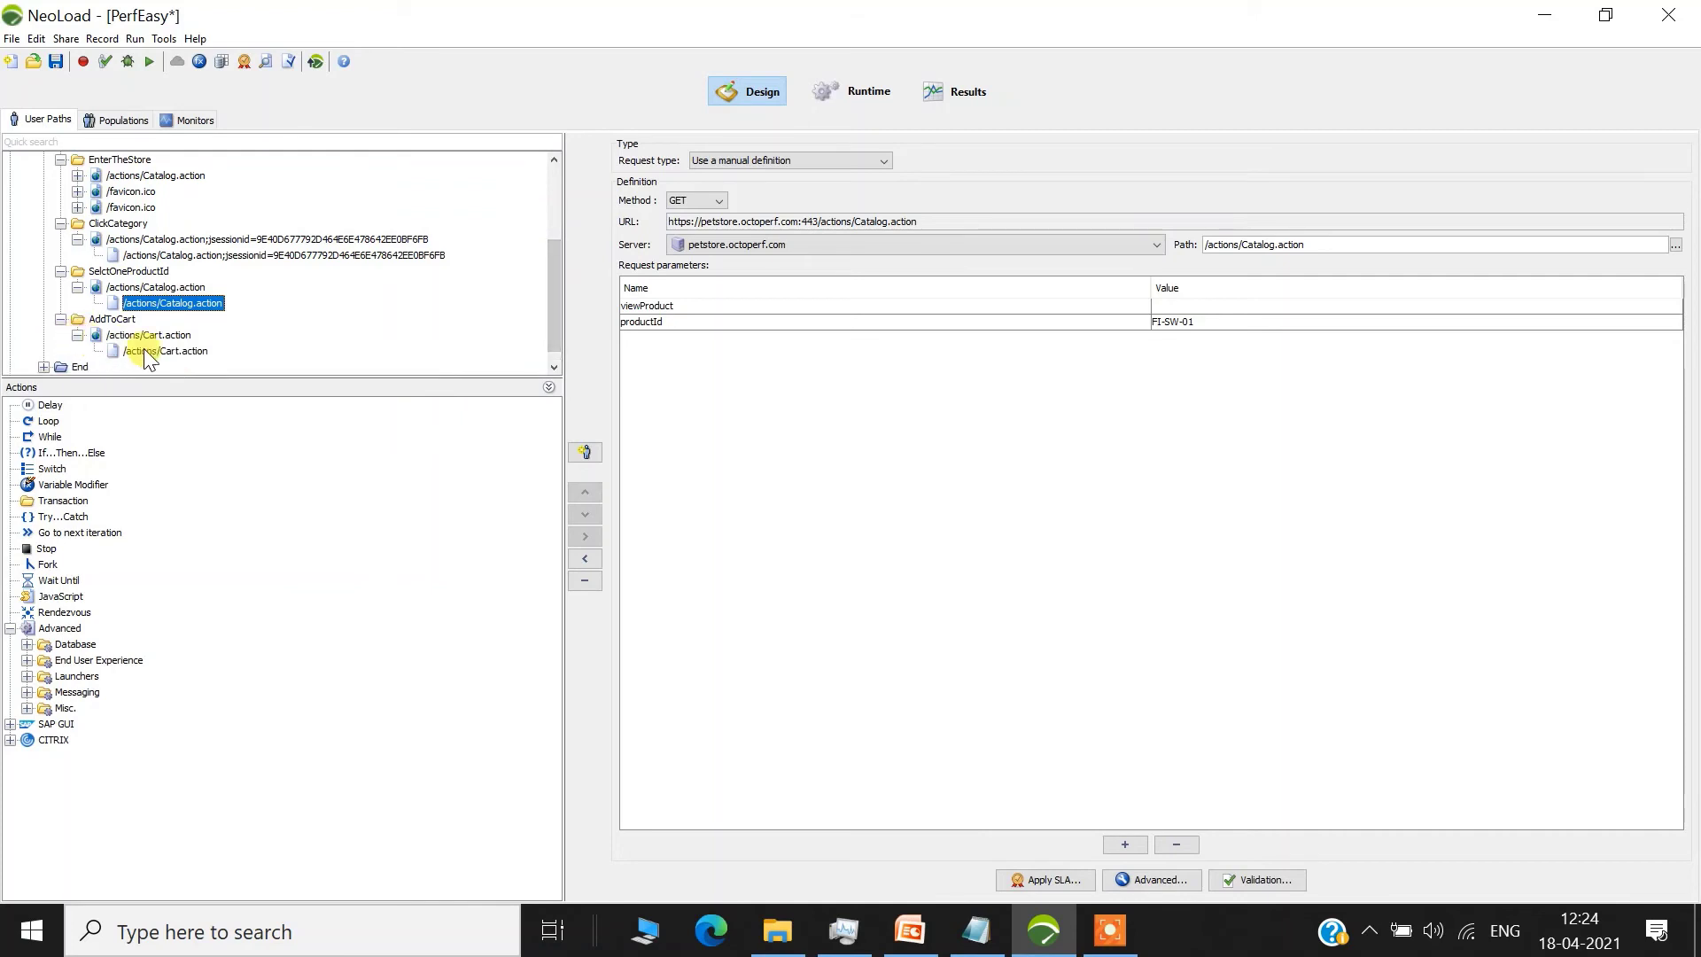
click(155, 350)
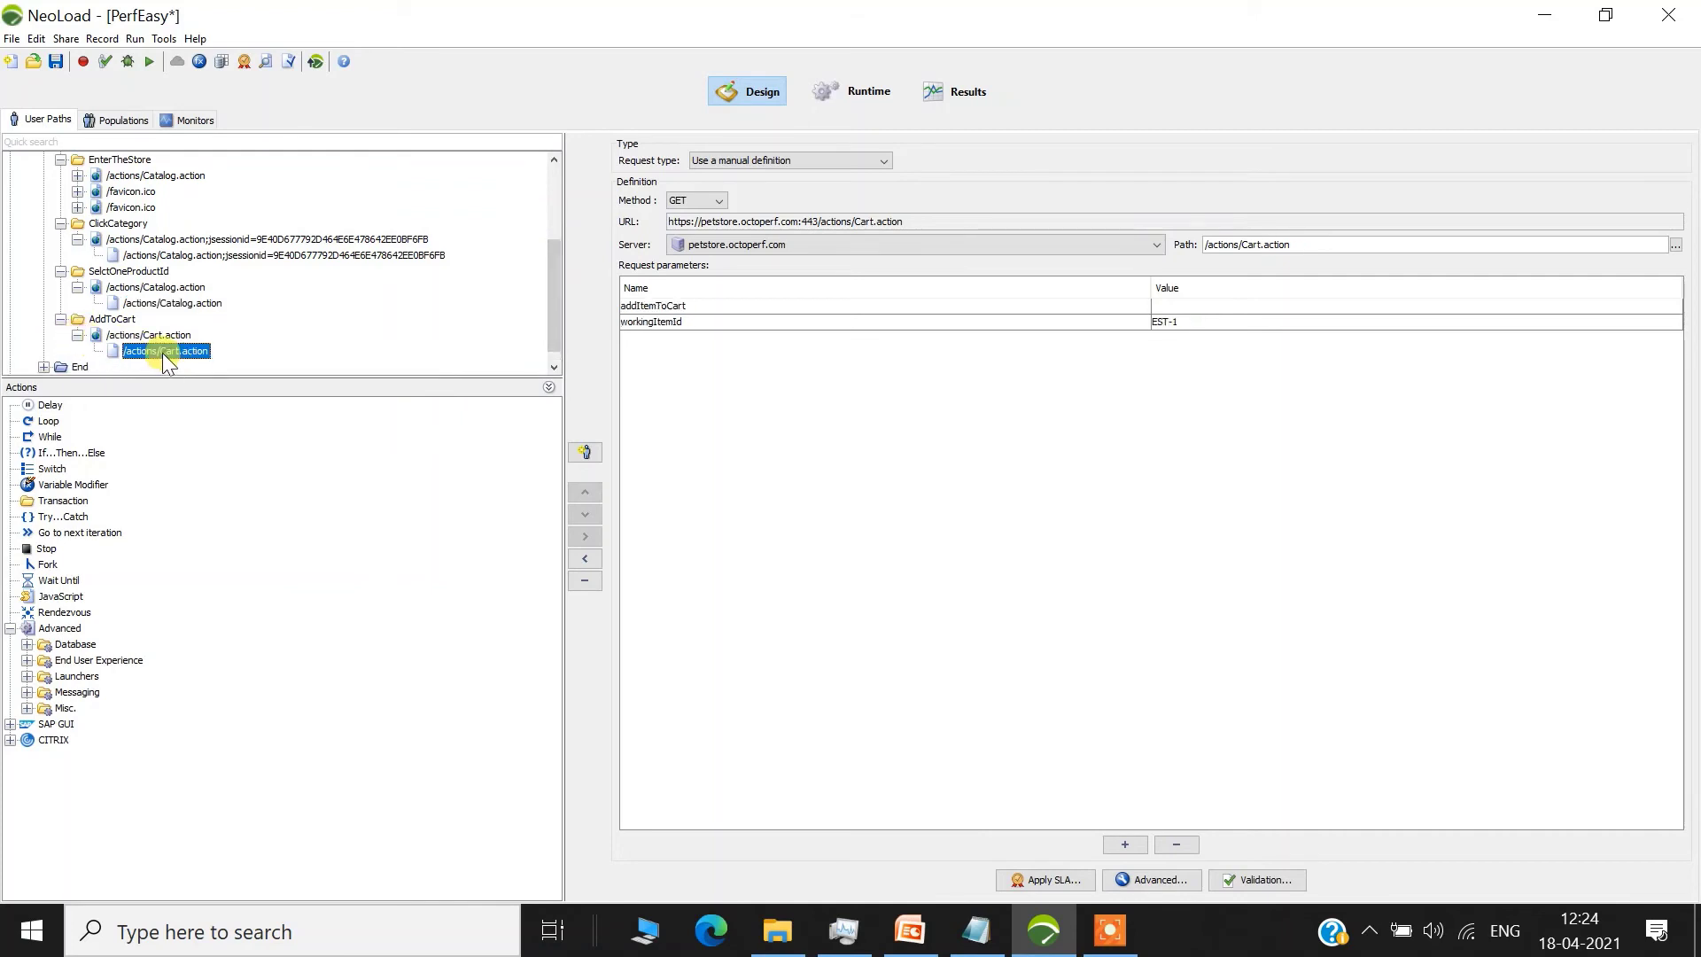
click(1191, 322)
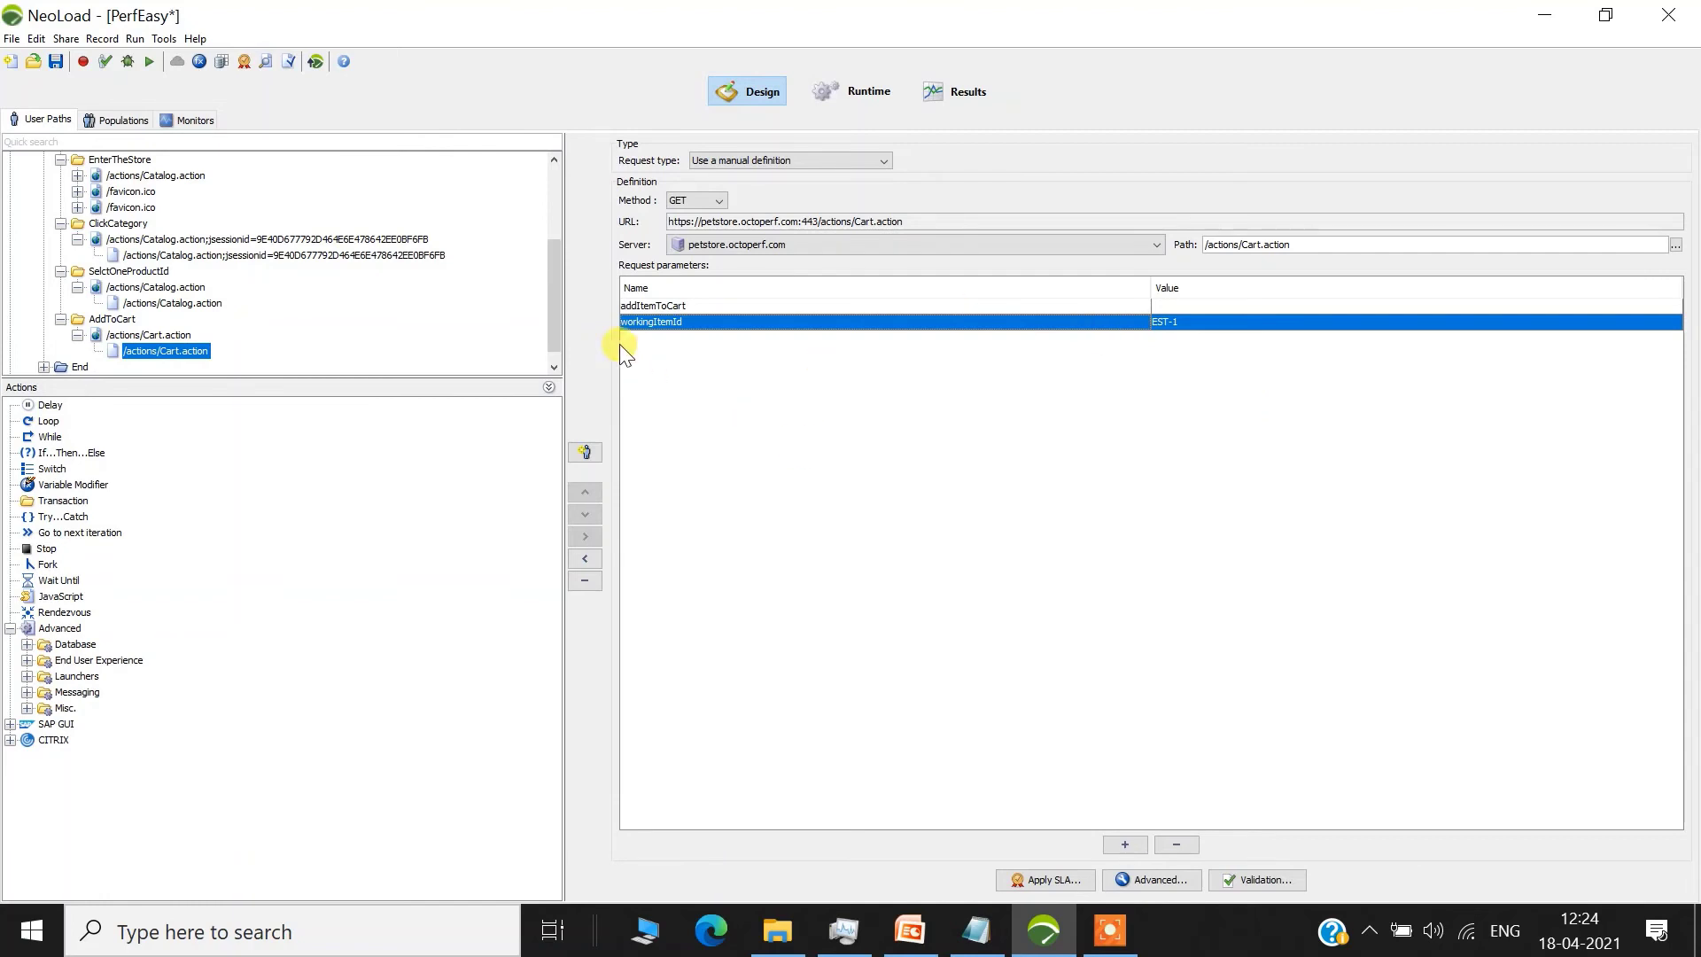
drag(553, 326, 560, 244)
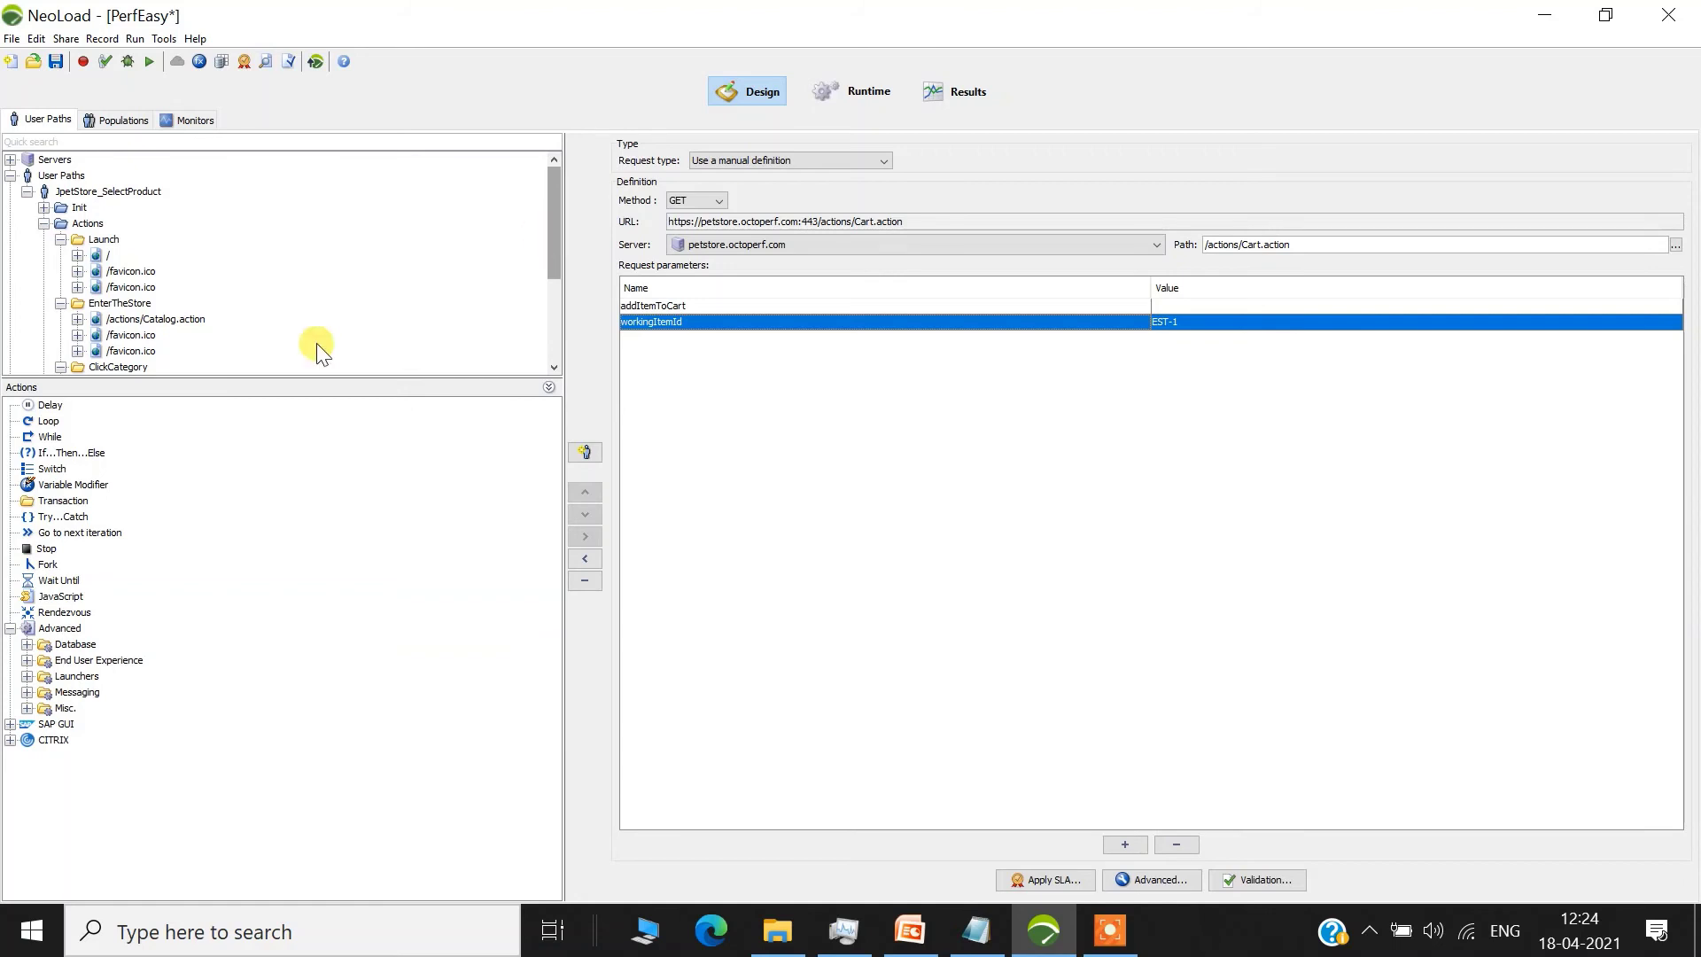
drag(258, 379, 243, 676)
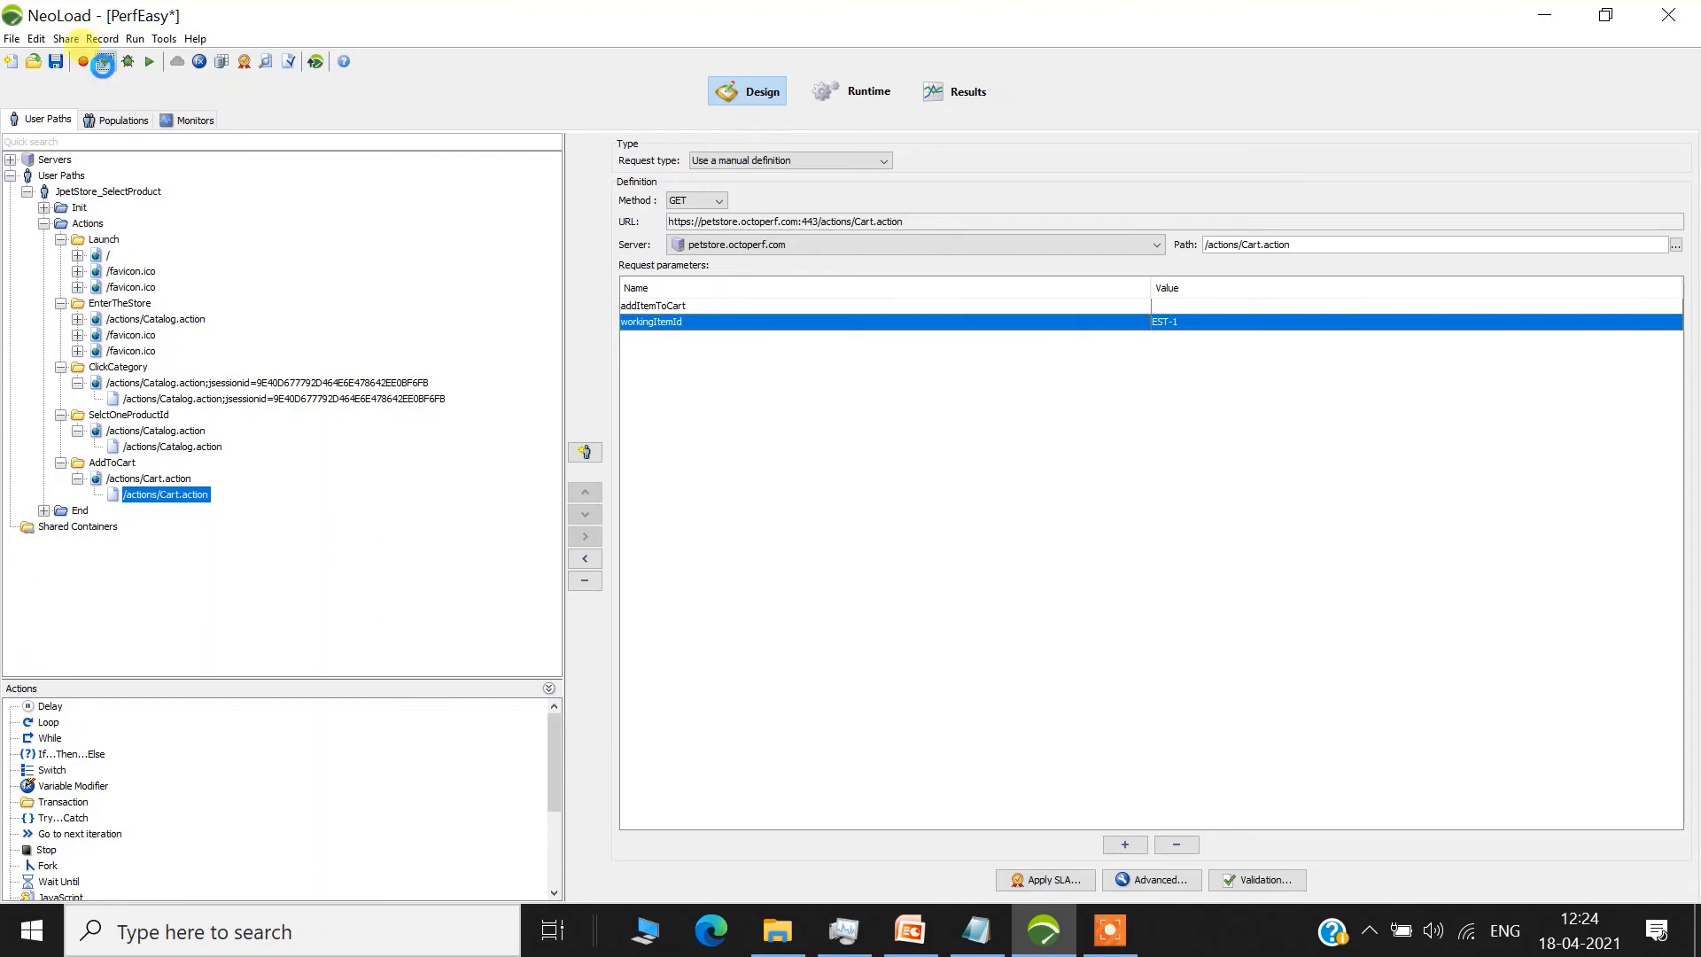
- Open the user path validity check for JpetStore_SelectProduct and expand its Actions container
click(104, 62)
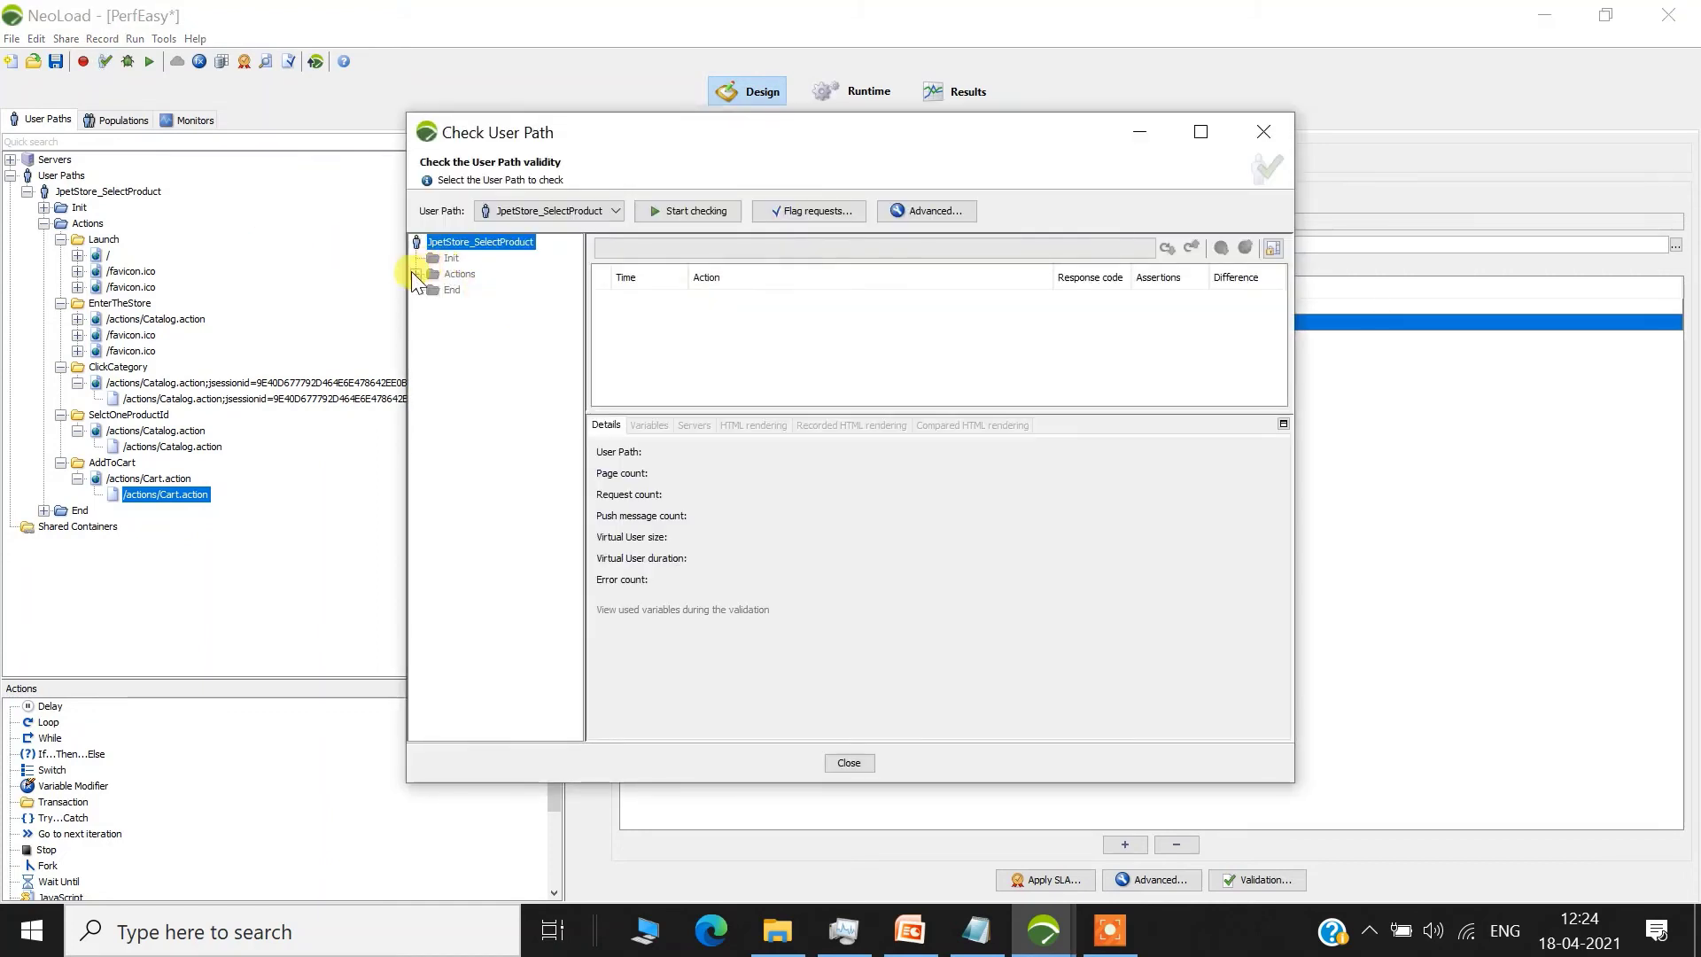
click(415, 273)
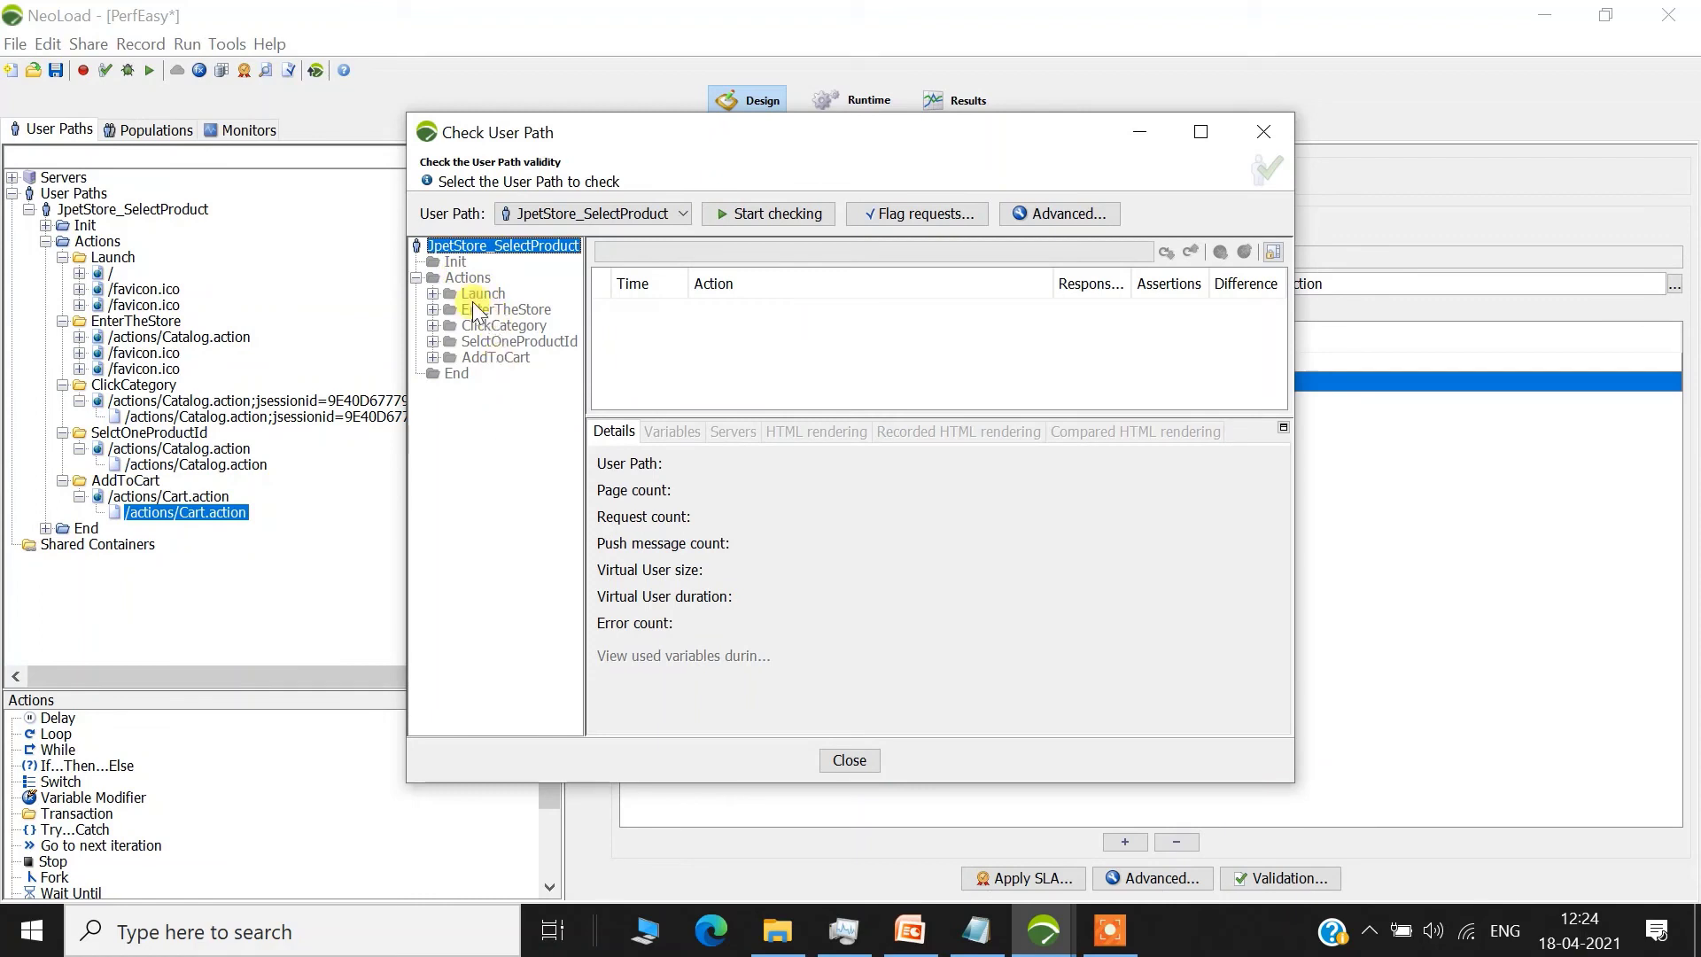
click(671, 217)
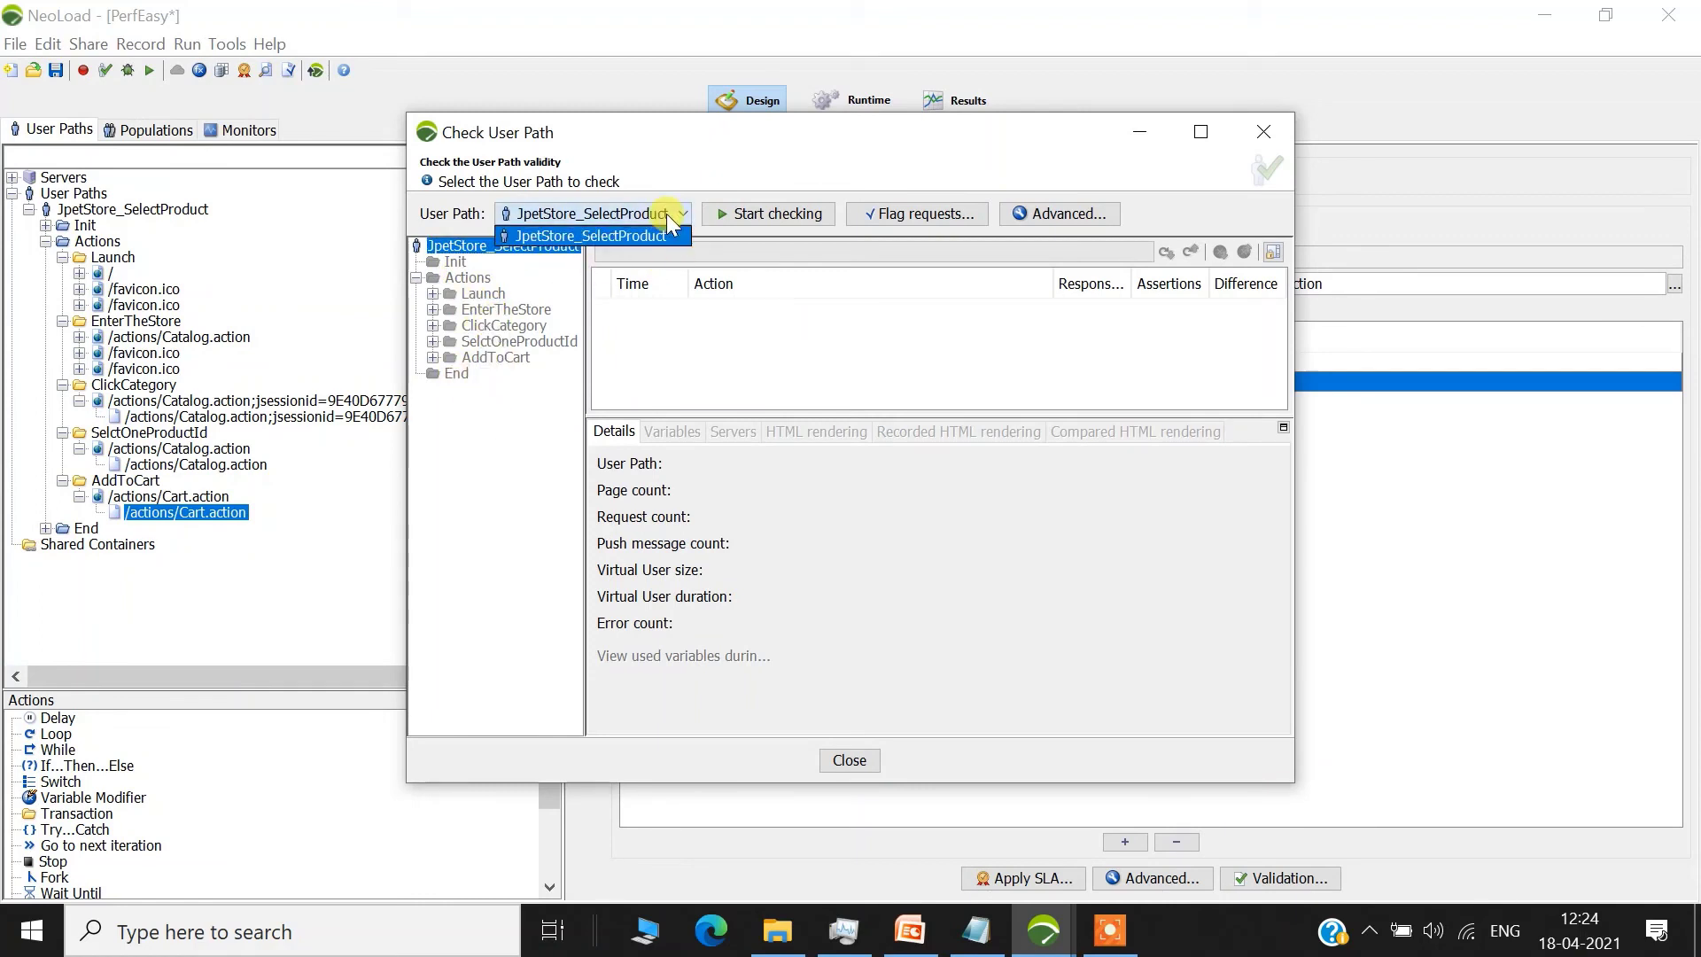
click(670, 232)
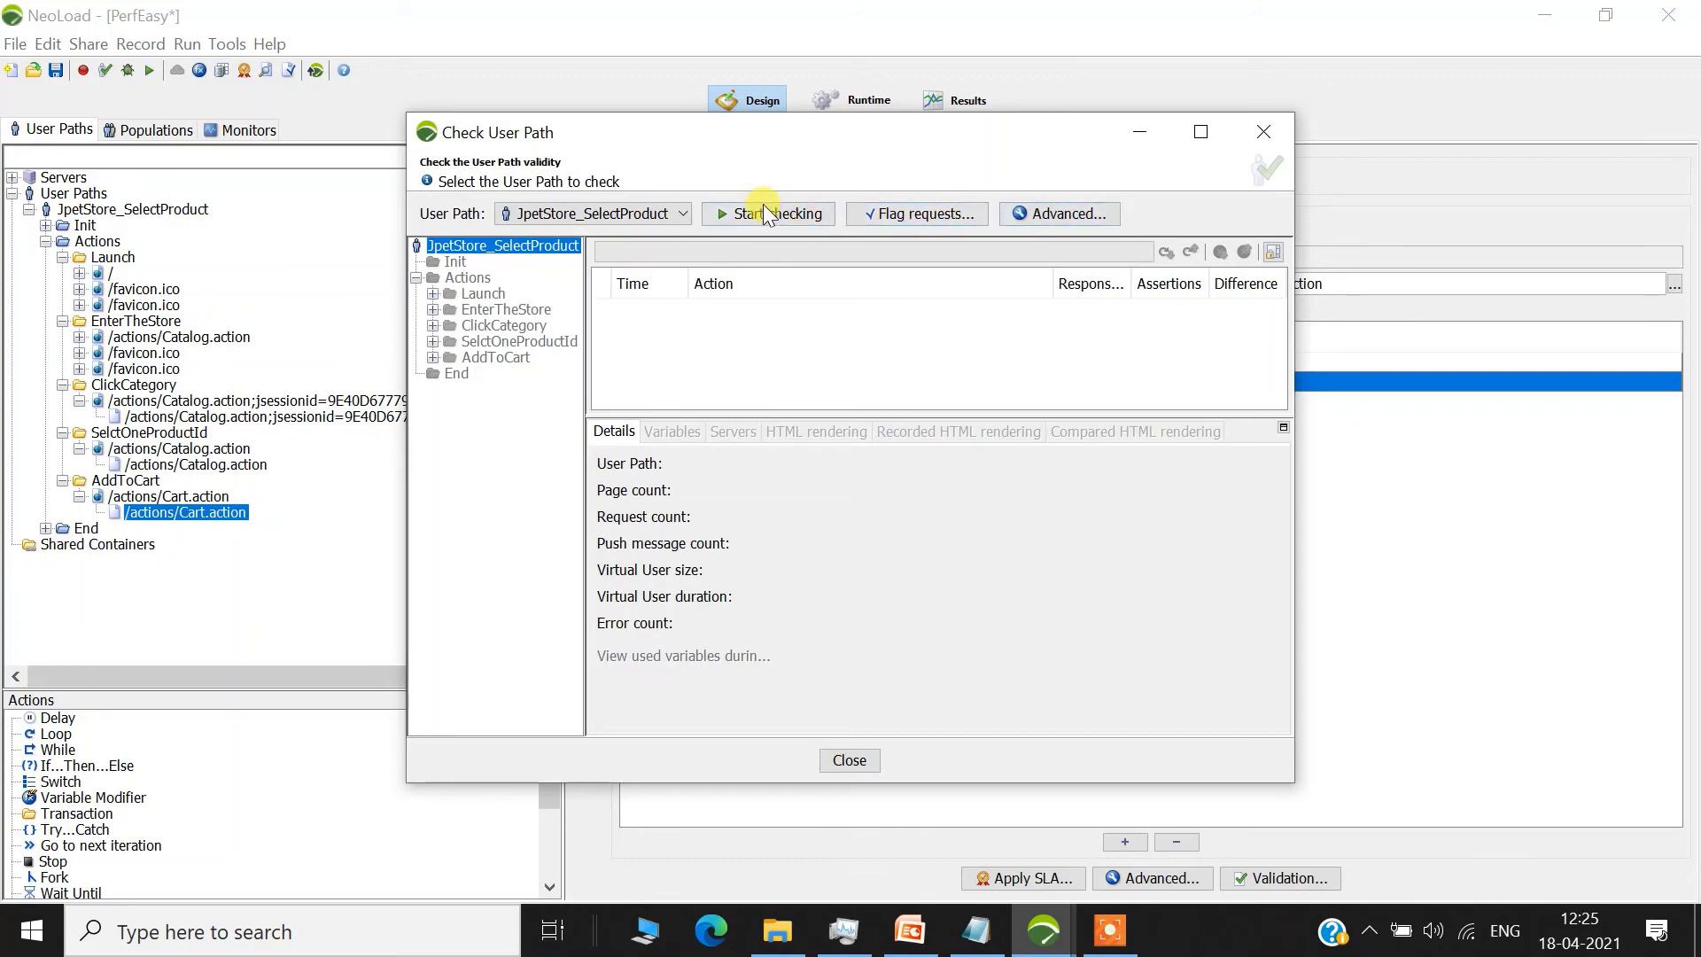
- In the check's advanced parameters, keep localhost:7100 as the load generator and As recorded for cache handling
click(1086, 219)
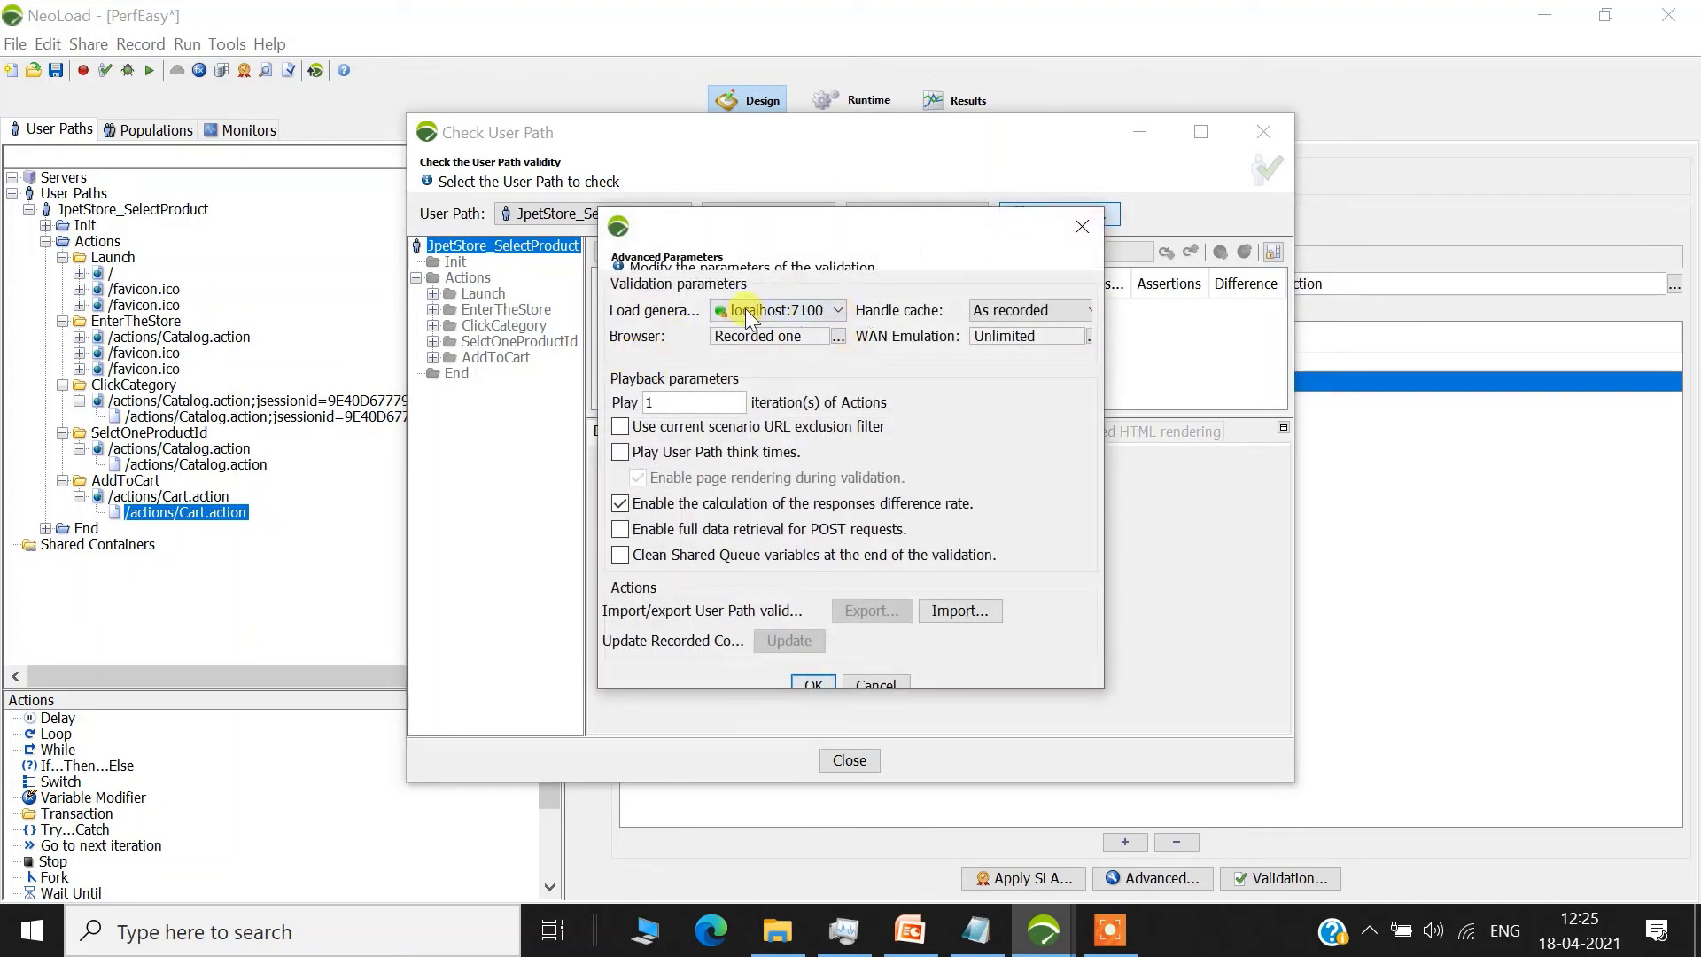
click(788, 309)
click(790, 309)
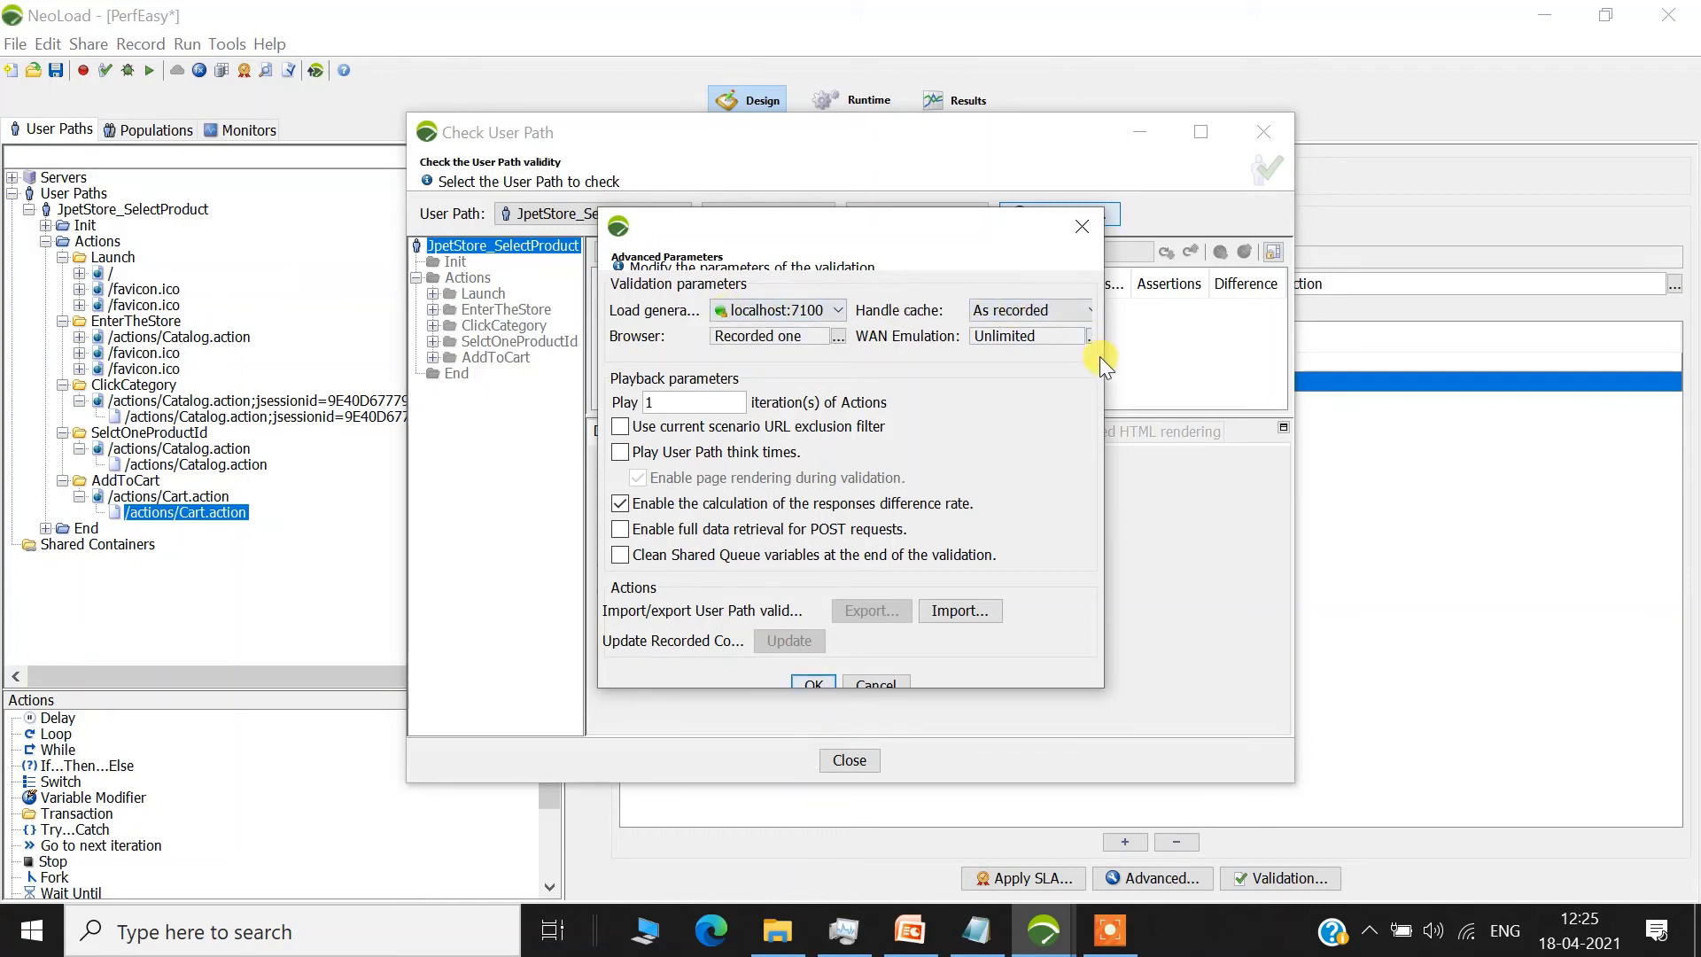
click(1060, 314)
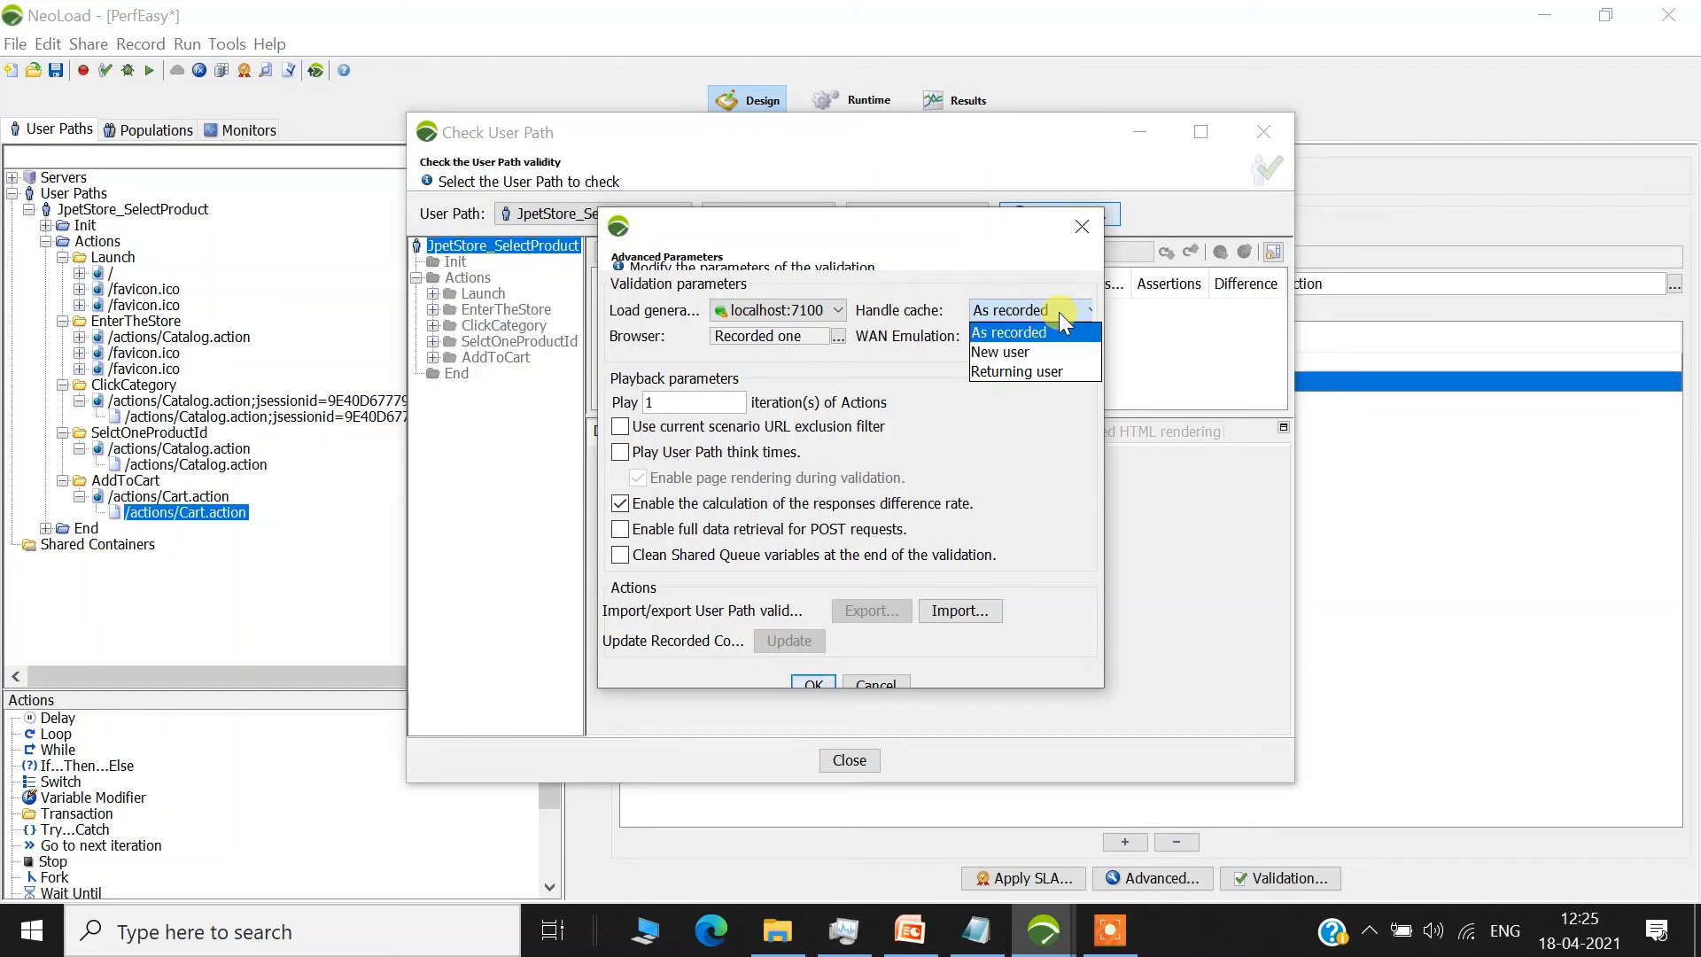
click(1024, 332)
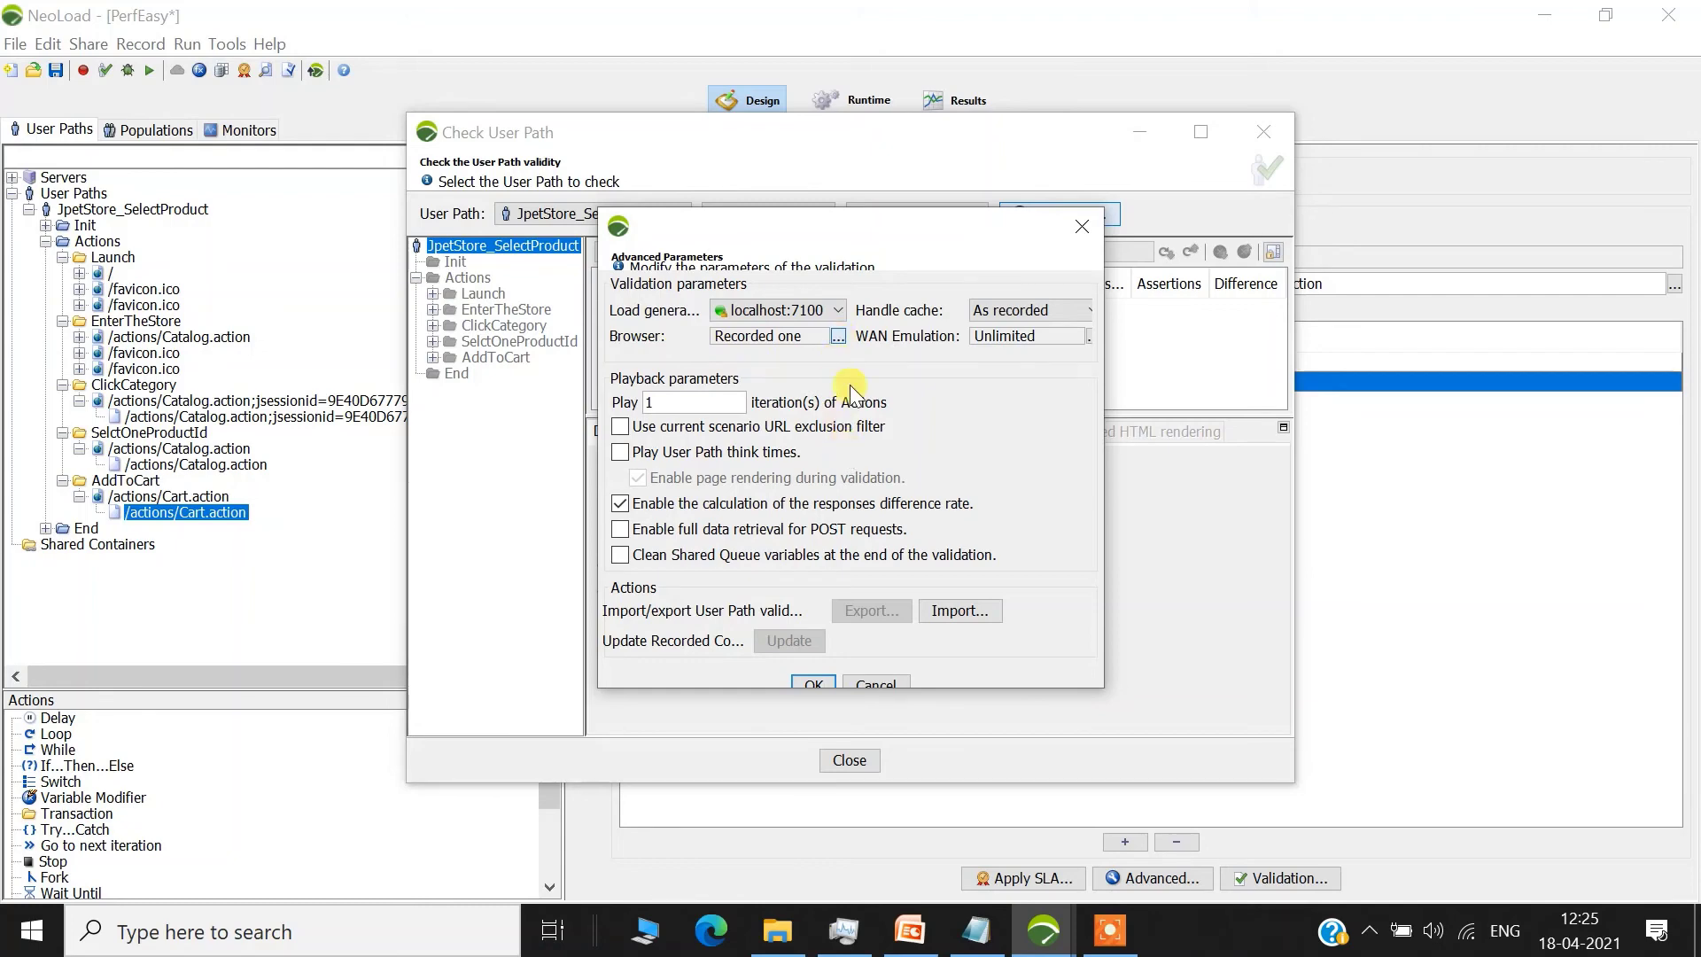
- Look through the available phone and tablet browser profiles, such as iPhone 4 and Galaxy Tab 10.1, without applying one
click(838, 338)
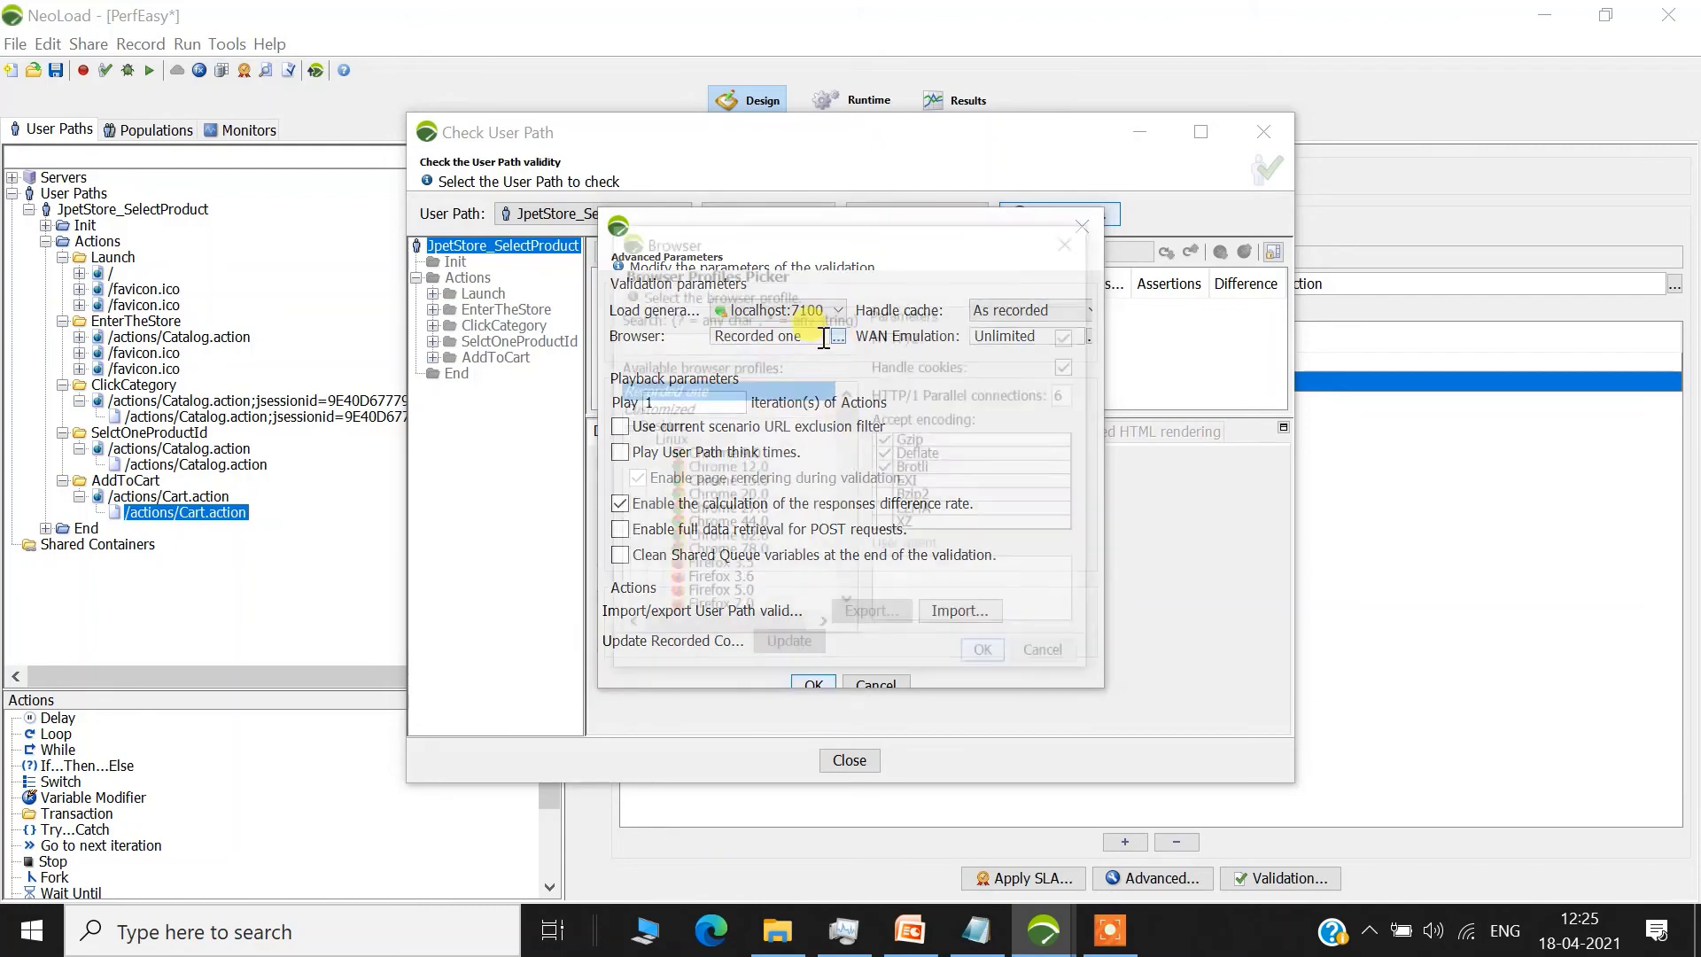
drag(847, 424, 875, 555)
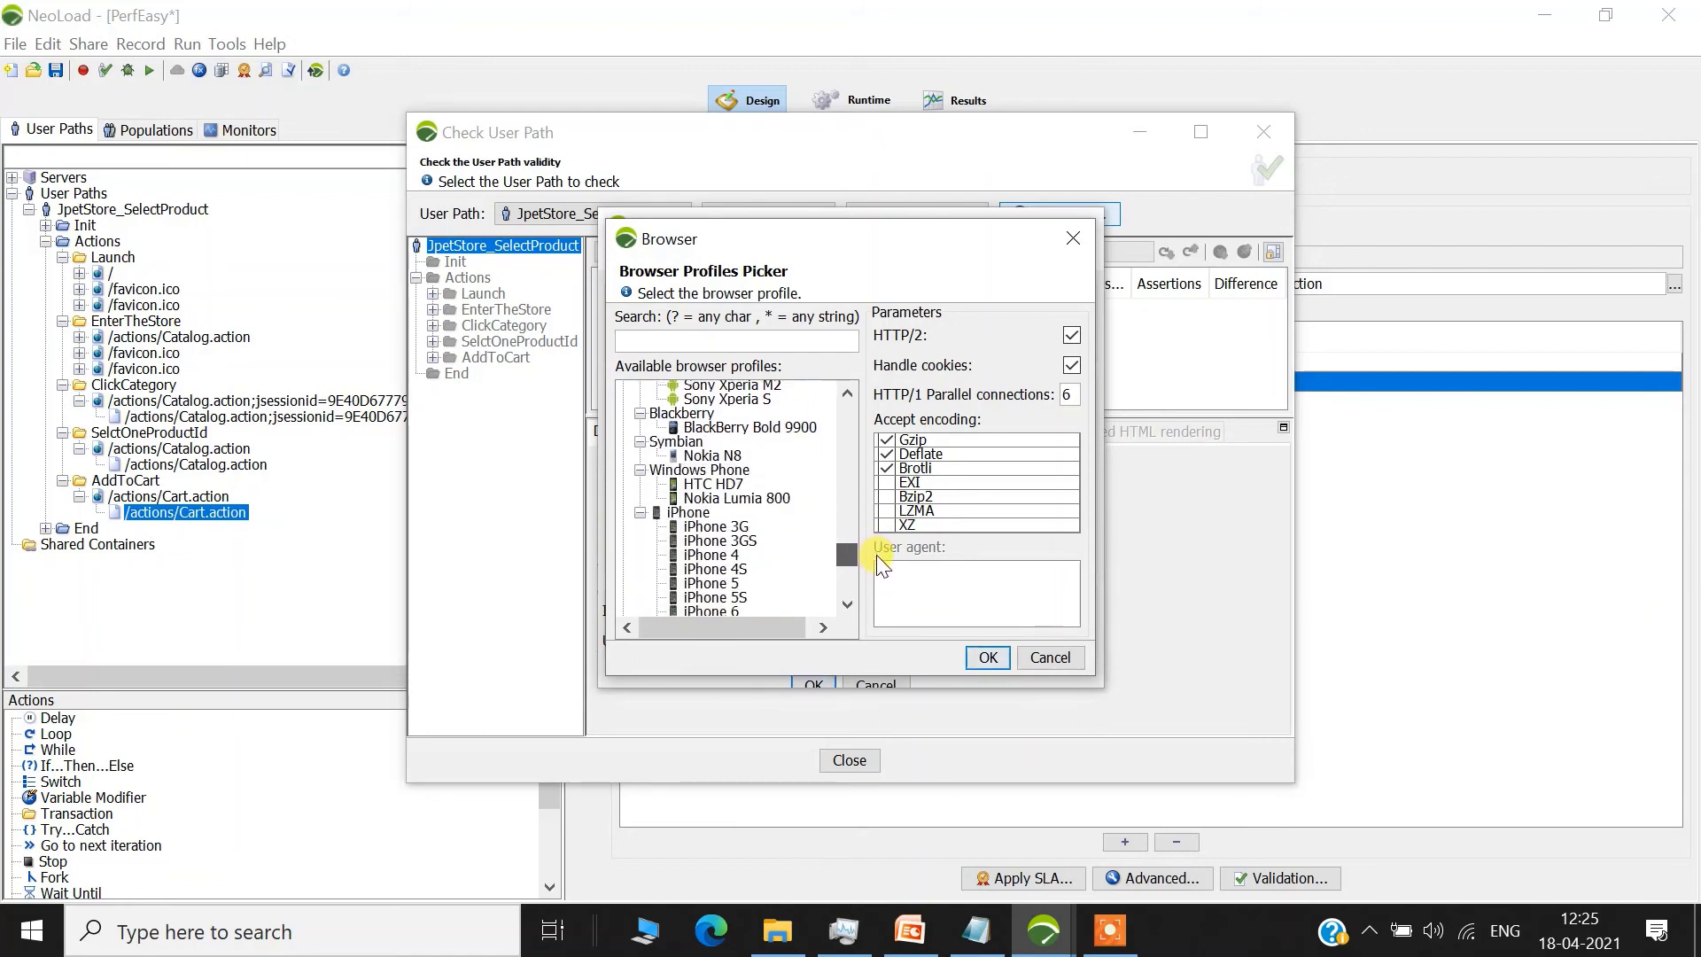
click(712, 484)
click(697, 555)
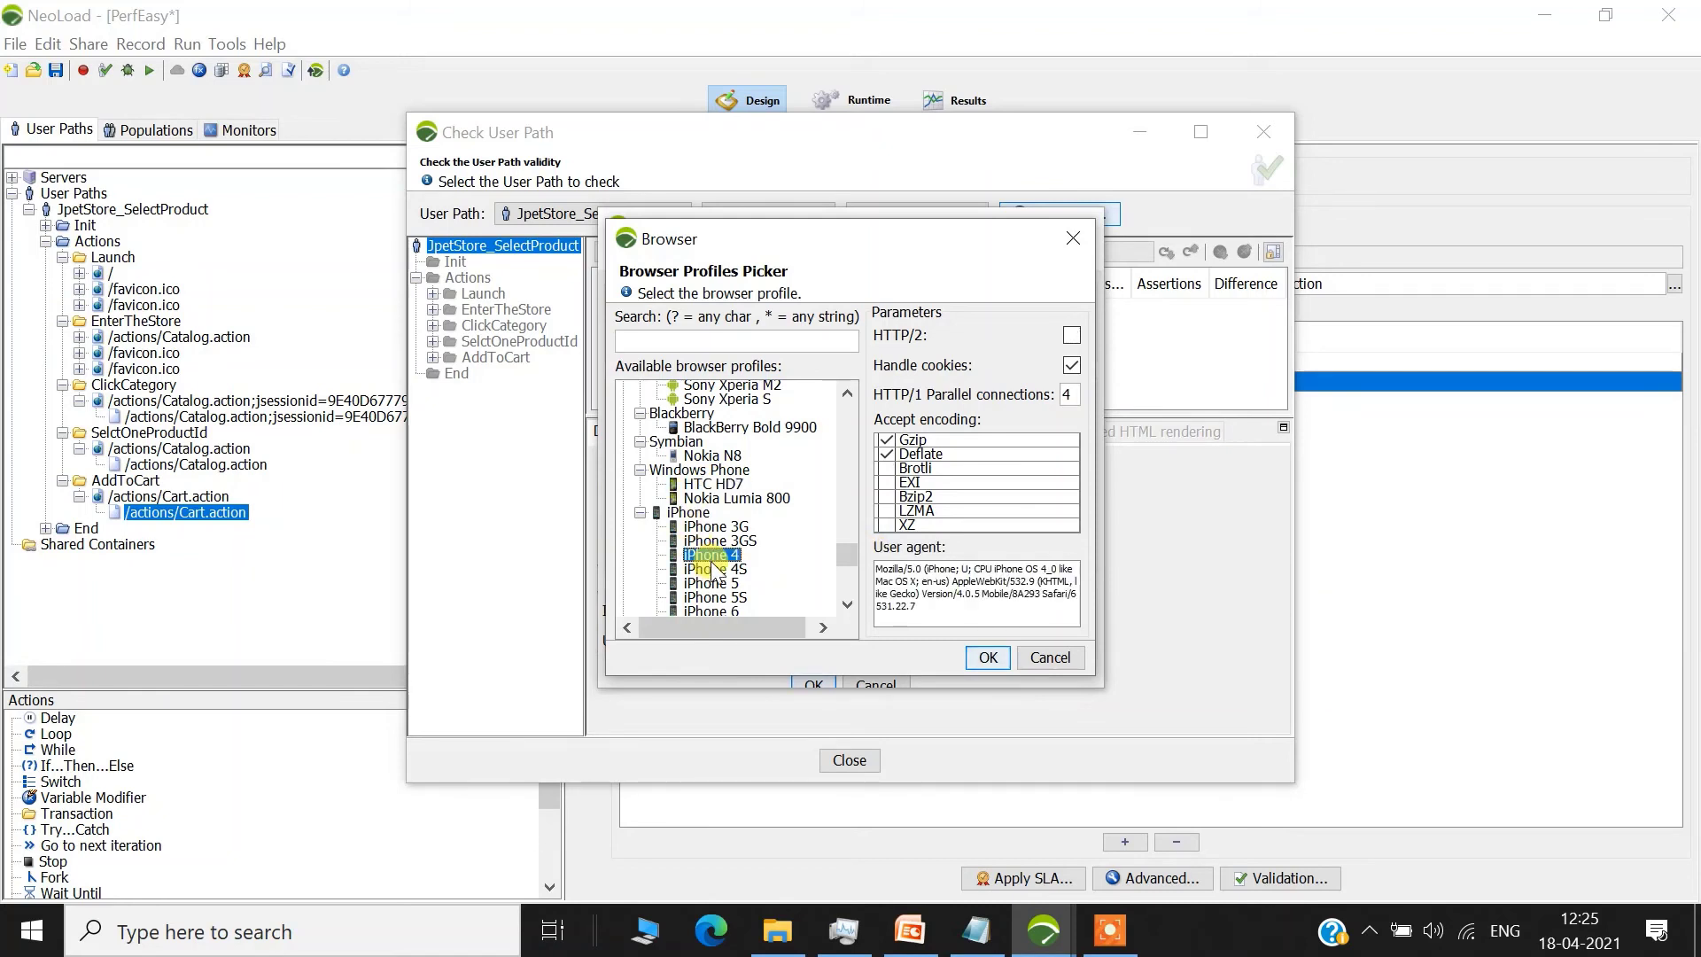
drag(846, 558, 853, 581)
click(752, 481)
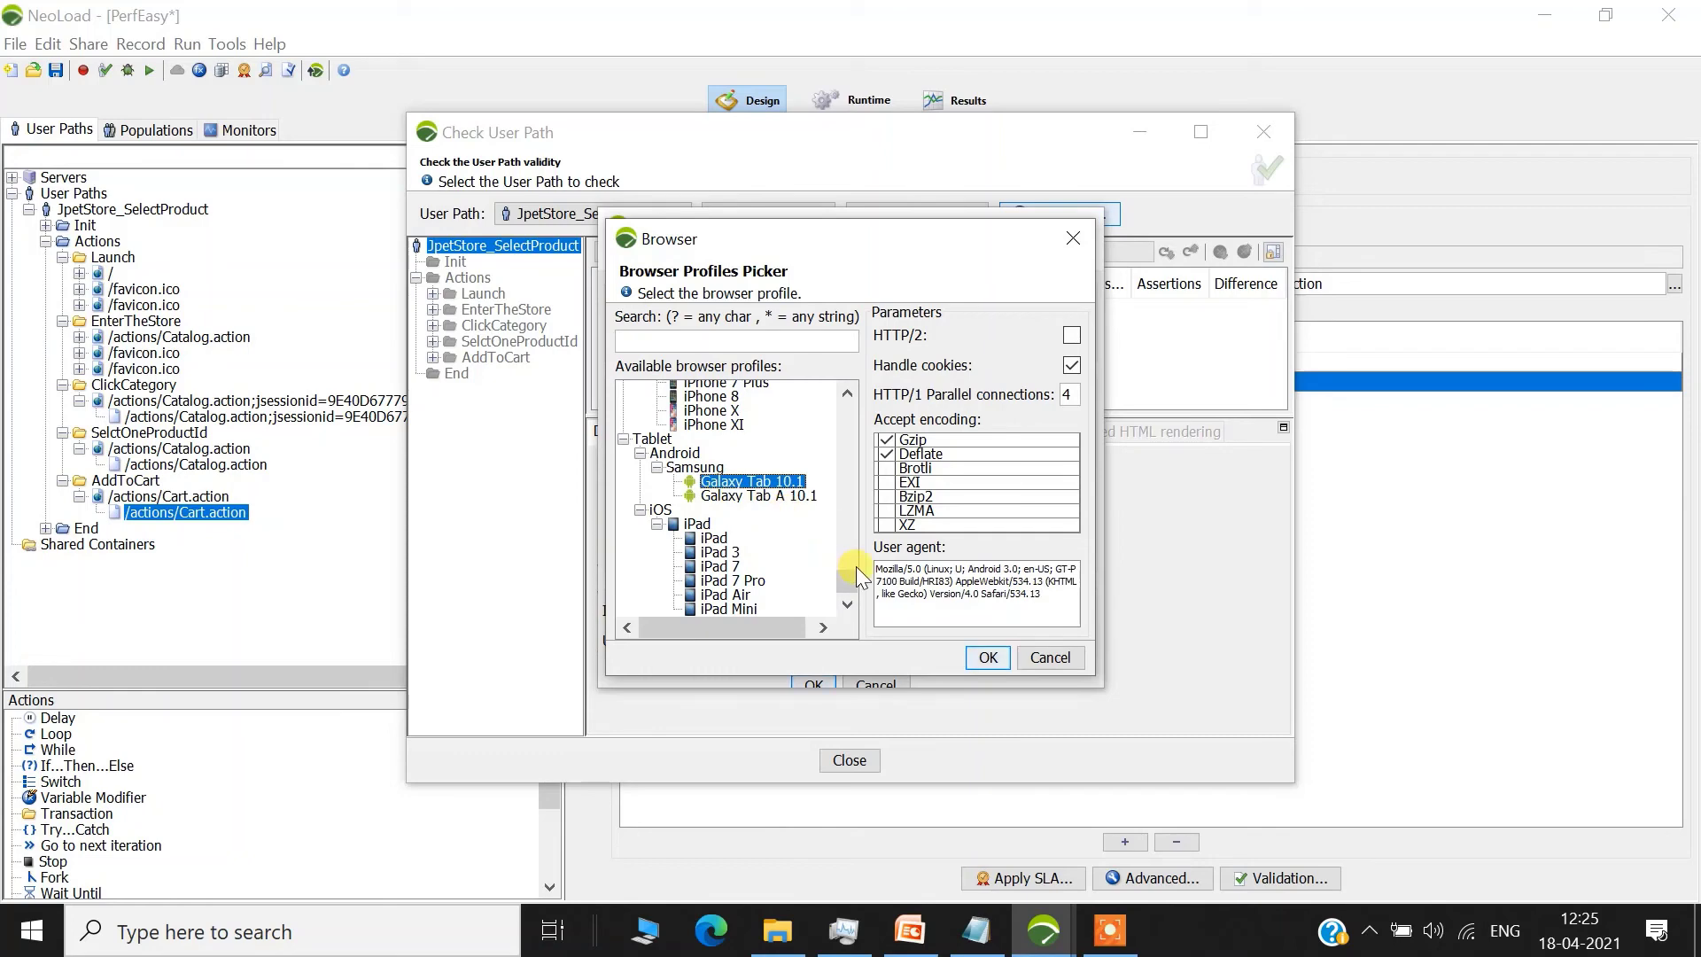
click(708, 580)
click(719, 594)
click(1070, 659)
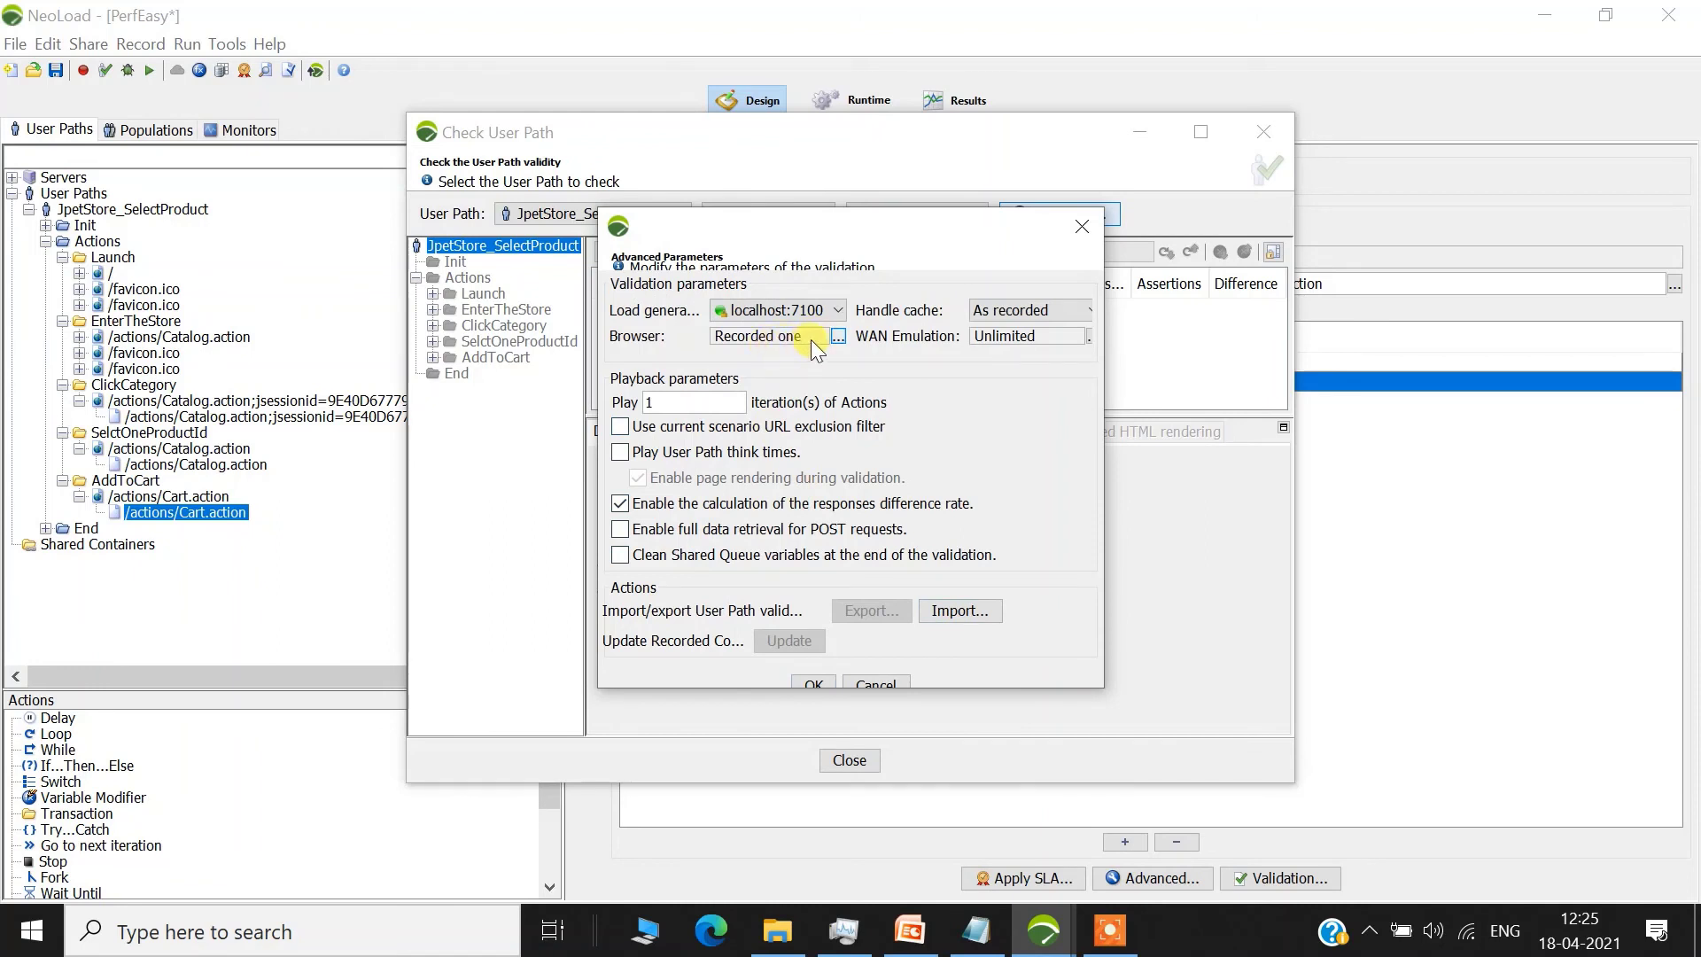
- Widen the advanced parameters dialog, look through the WAN emulation profiles without applying one, and review the Actions iteration count
drag(1104, 423, 1295, 422)
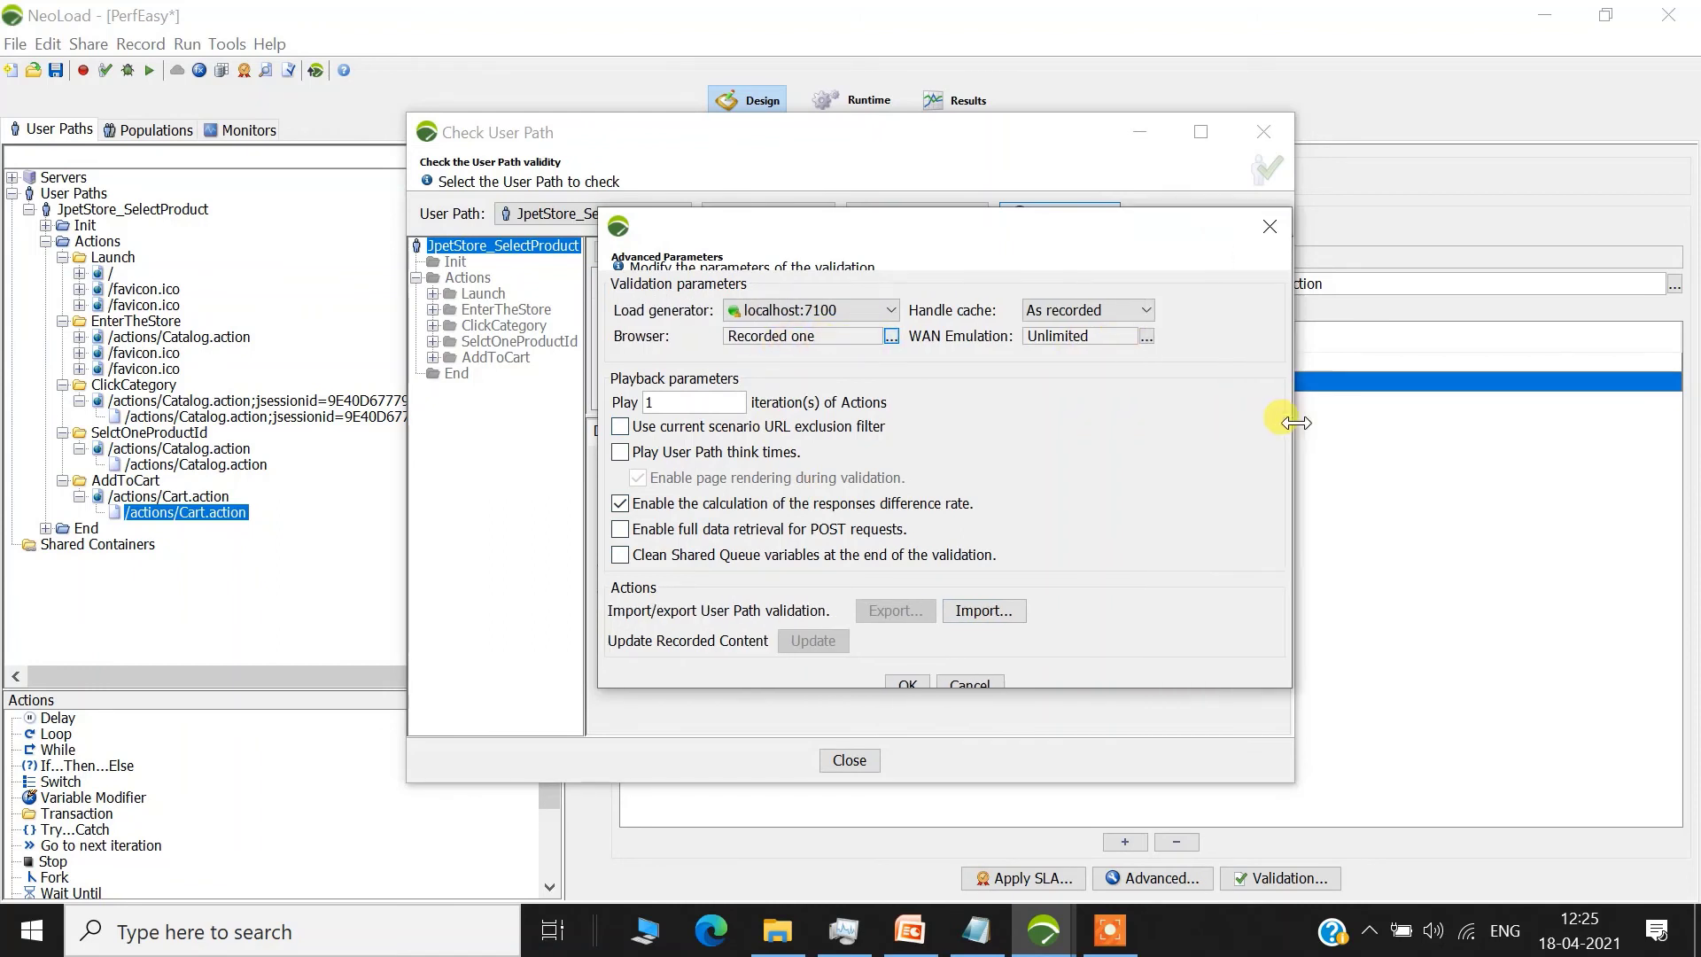
click(1147, 337)
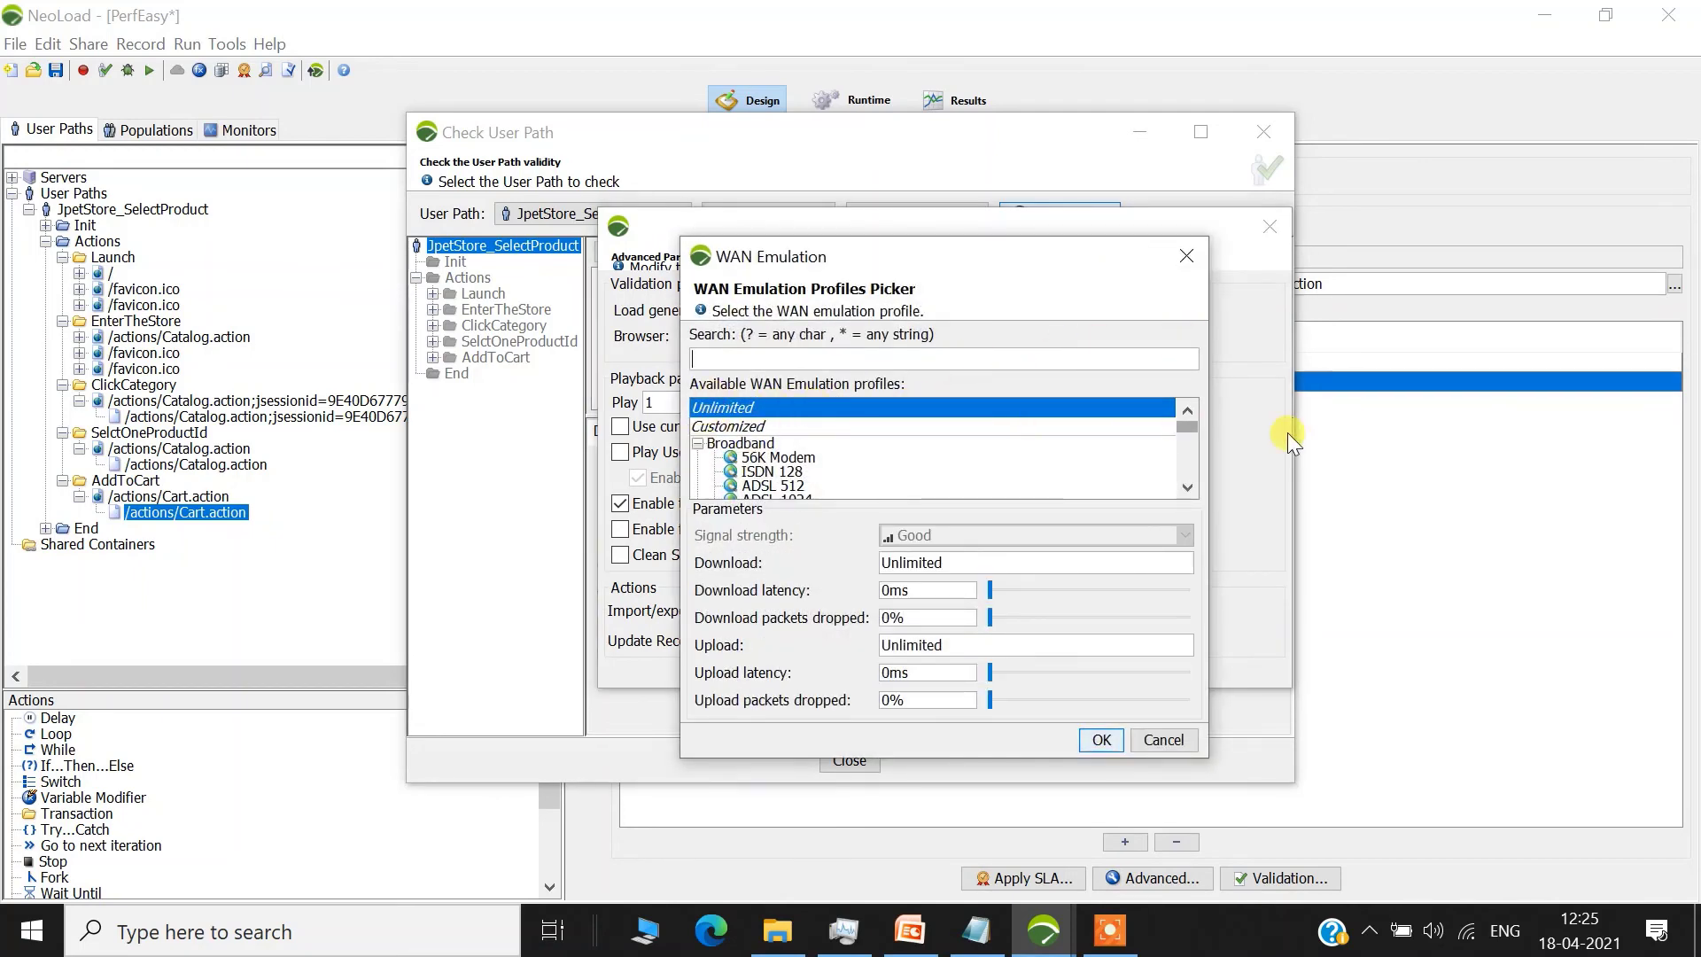
drag(1188, 424, 1190, 357)
click(1185, 737)
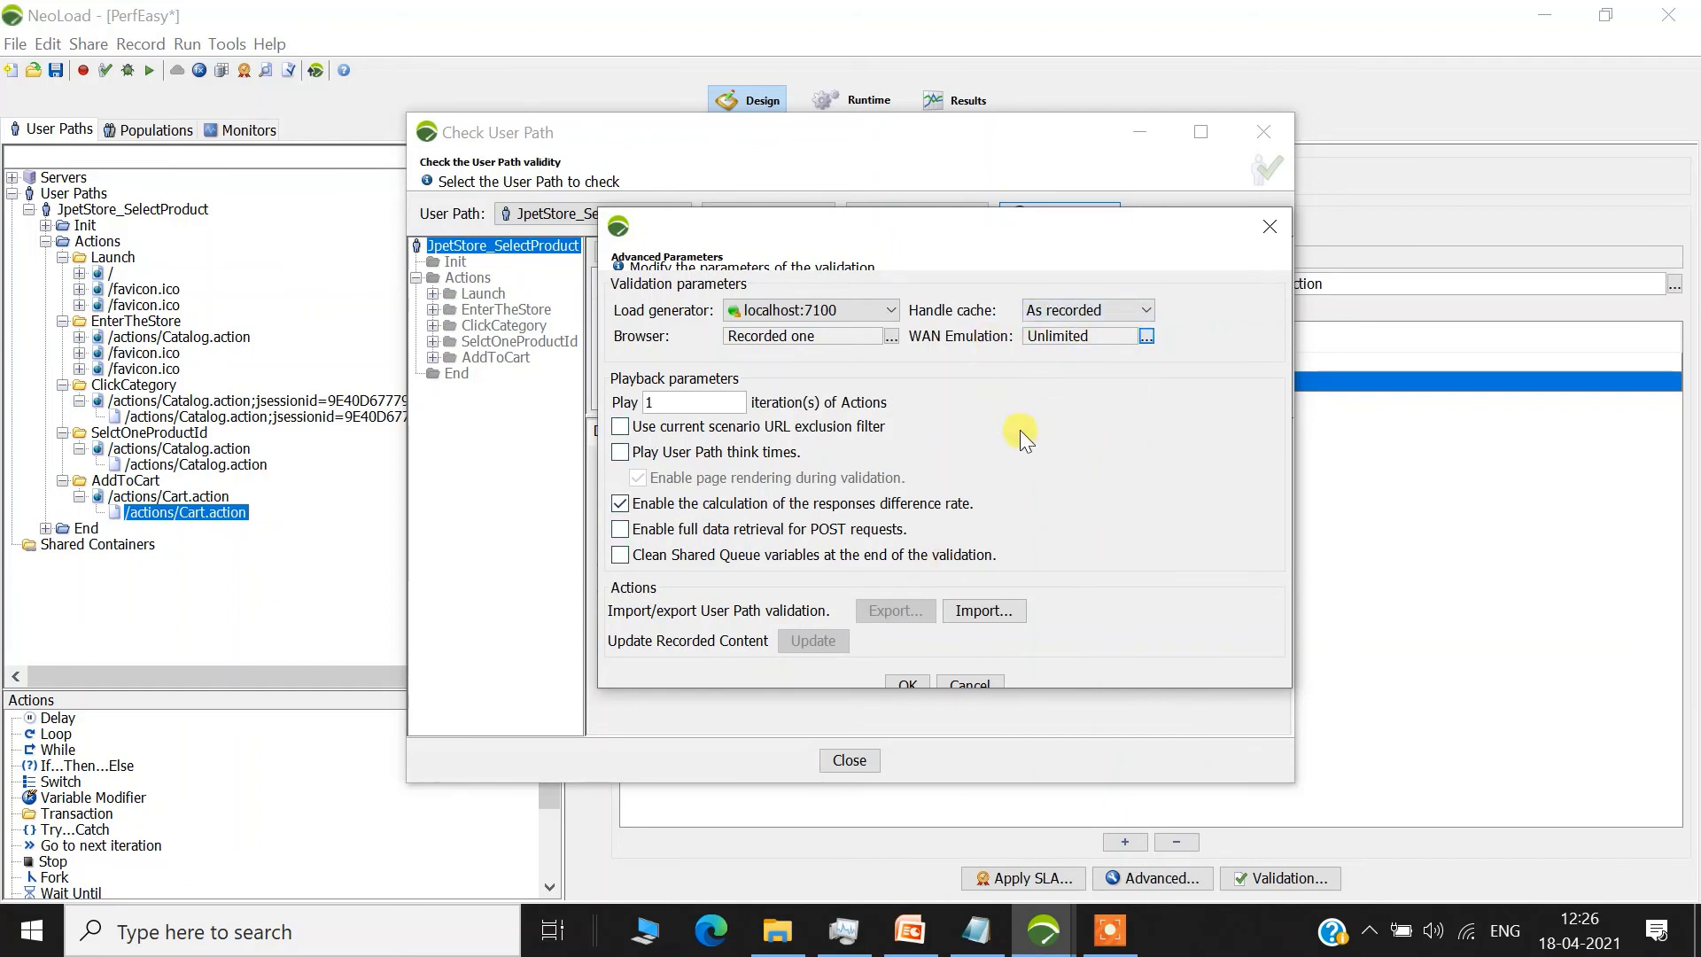
double_click(661, 404)
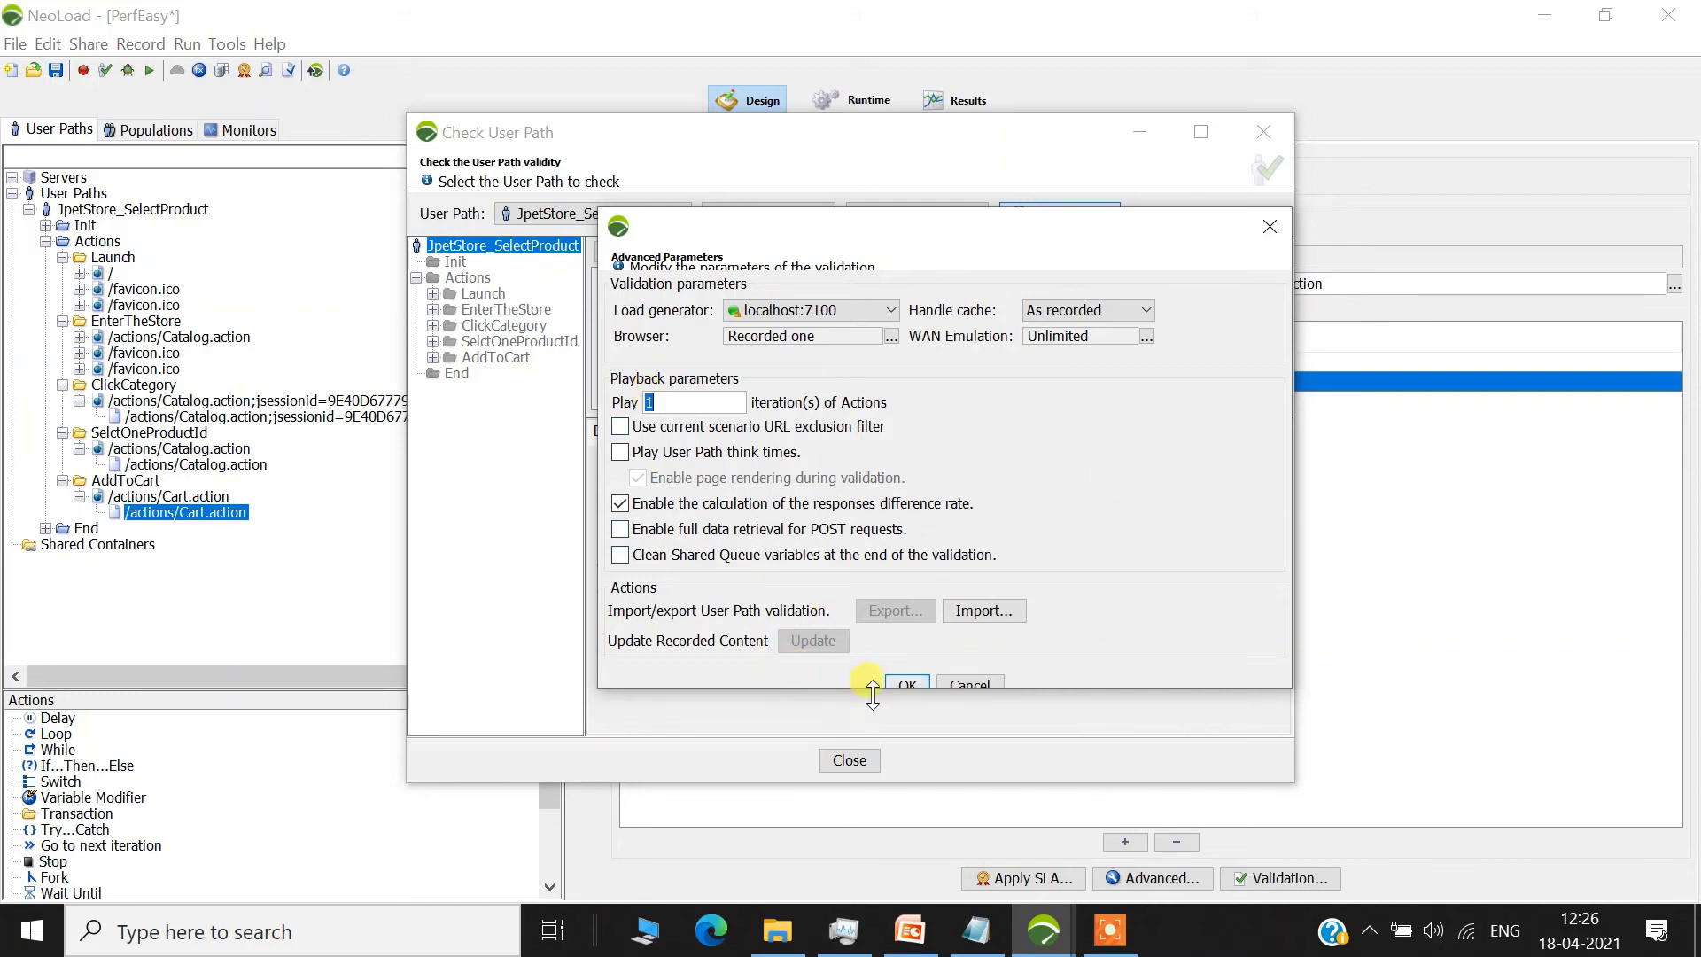
- Accept the advanced parameters, run the JpetStore_SelectProduct check, and maximize the check window with a taller results list
click(908, 685)
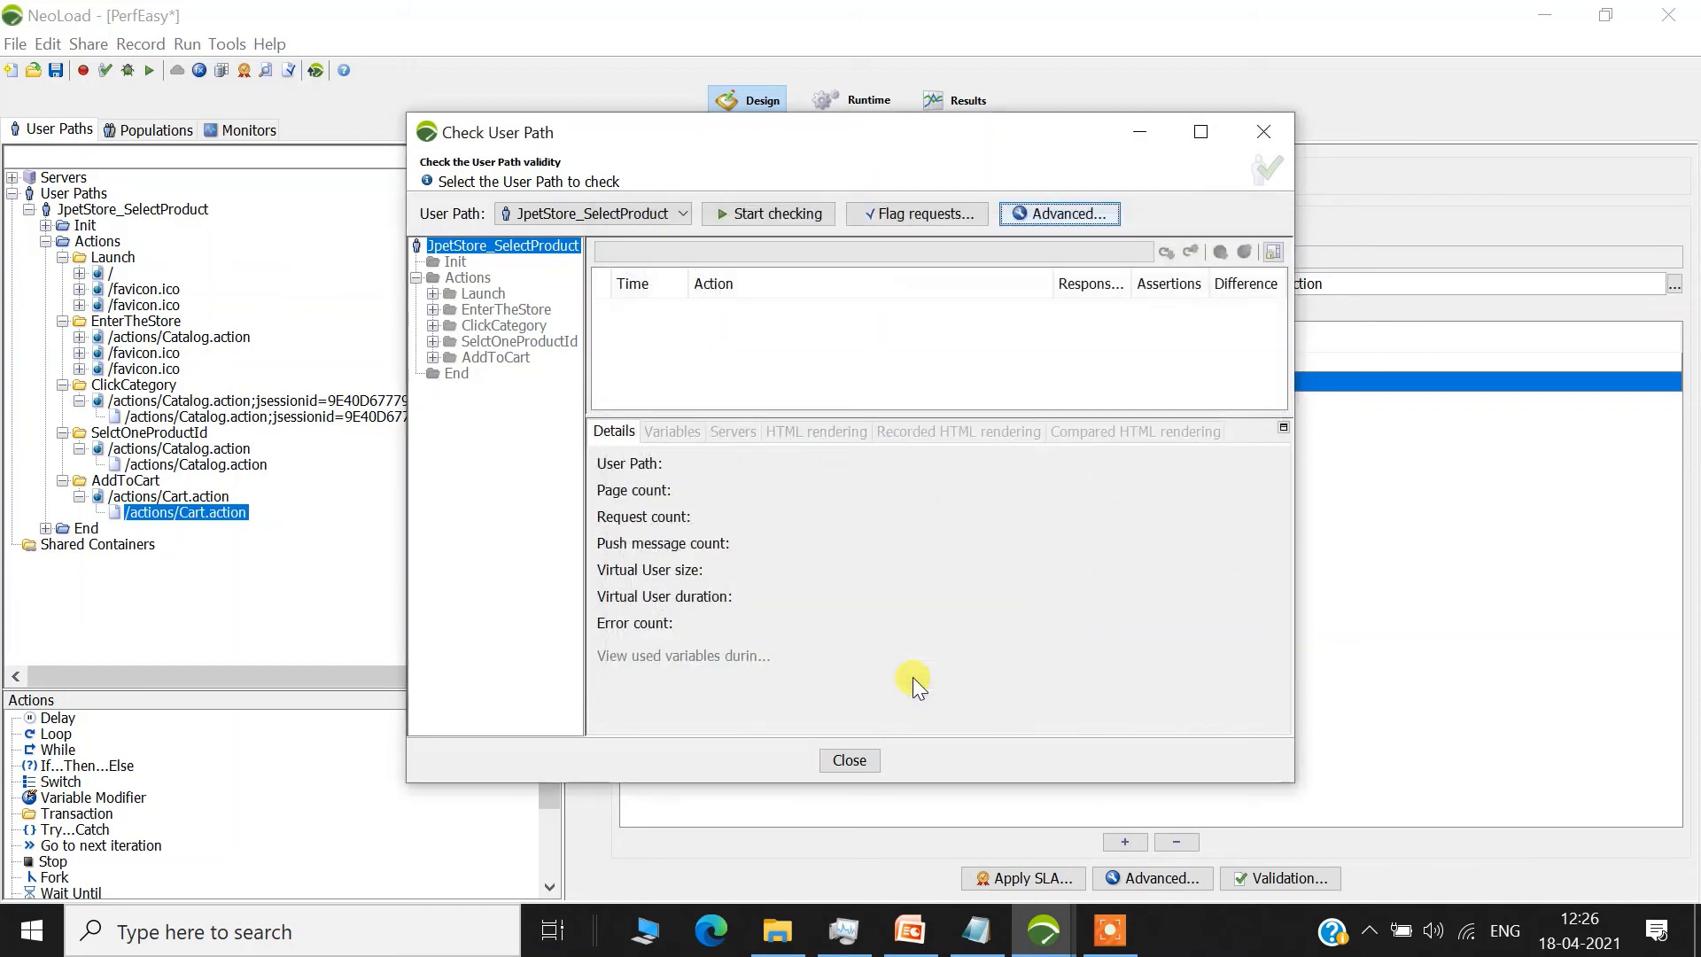
click(746, 215)
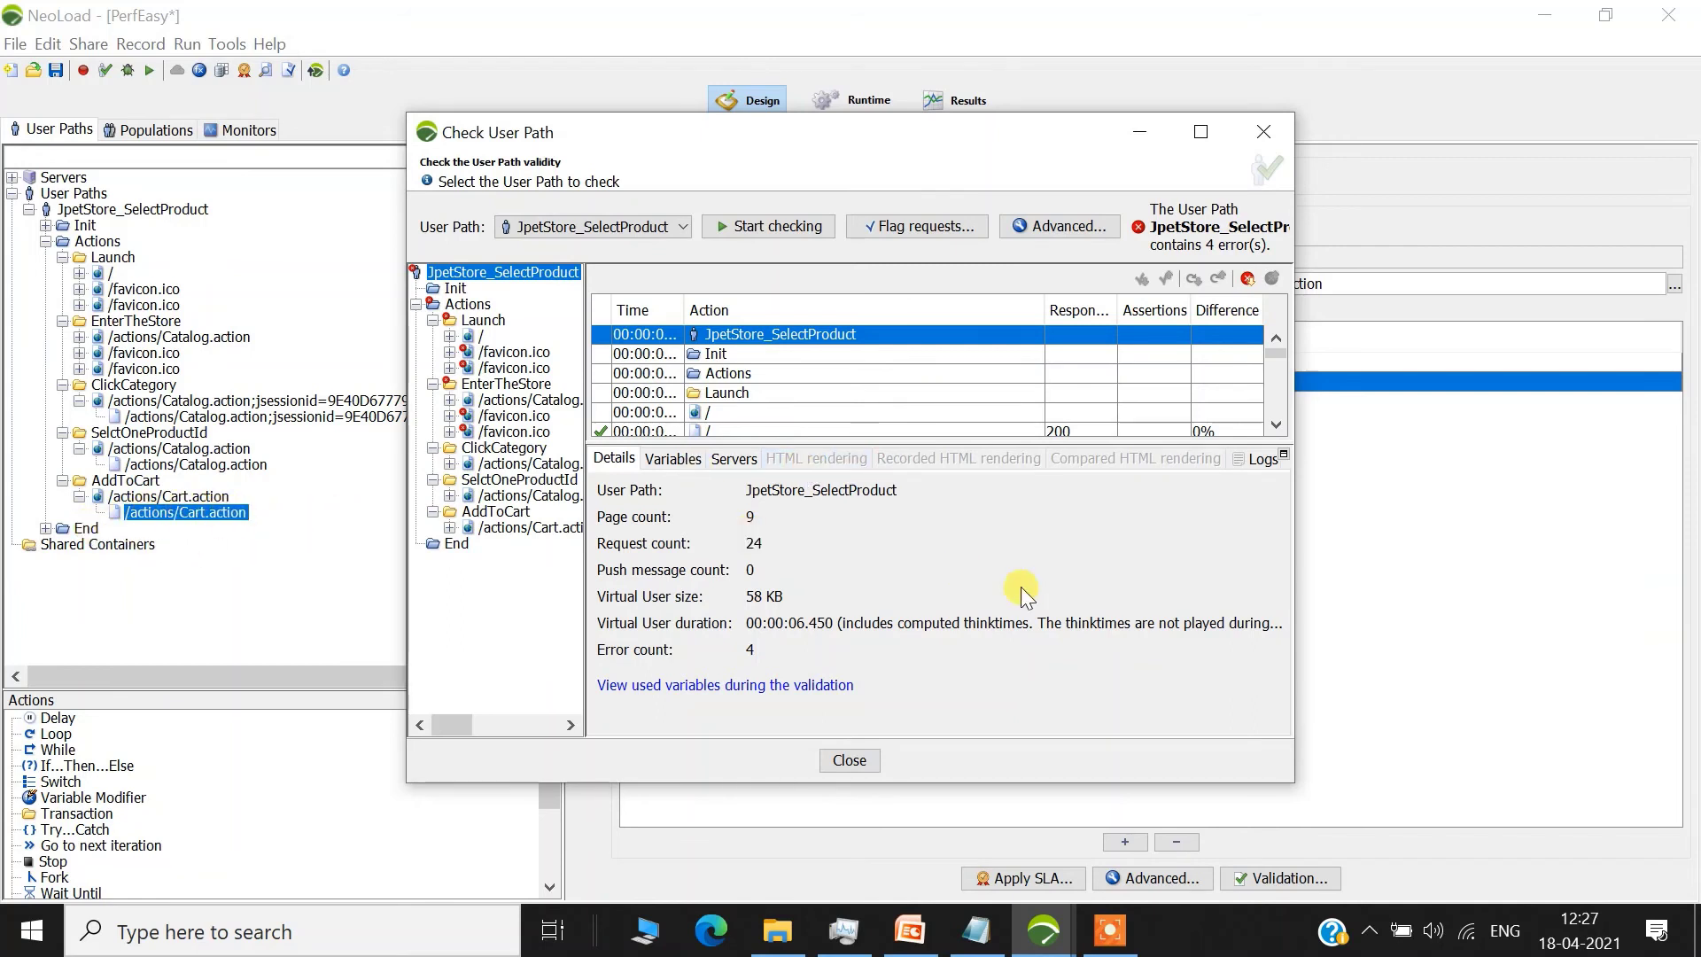
click(1201, 131)
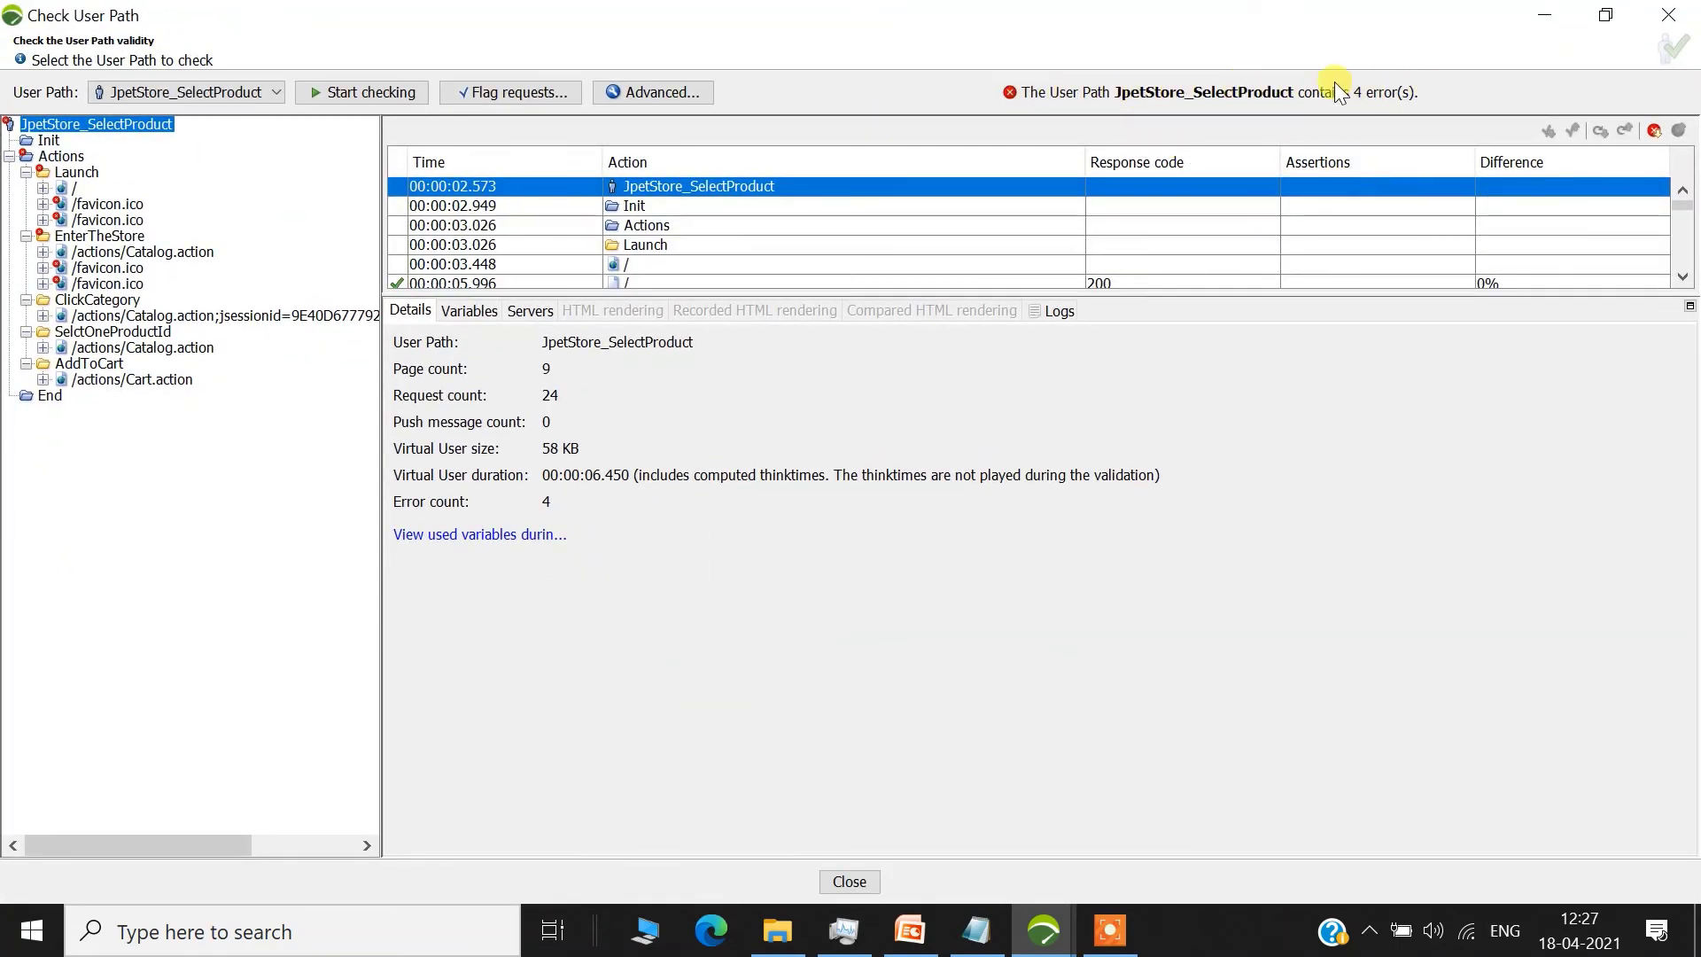
drag(856, 288, 864, 553)
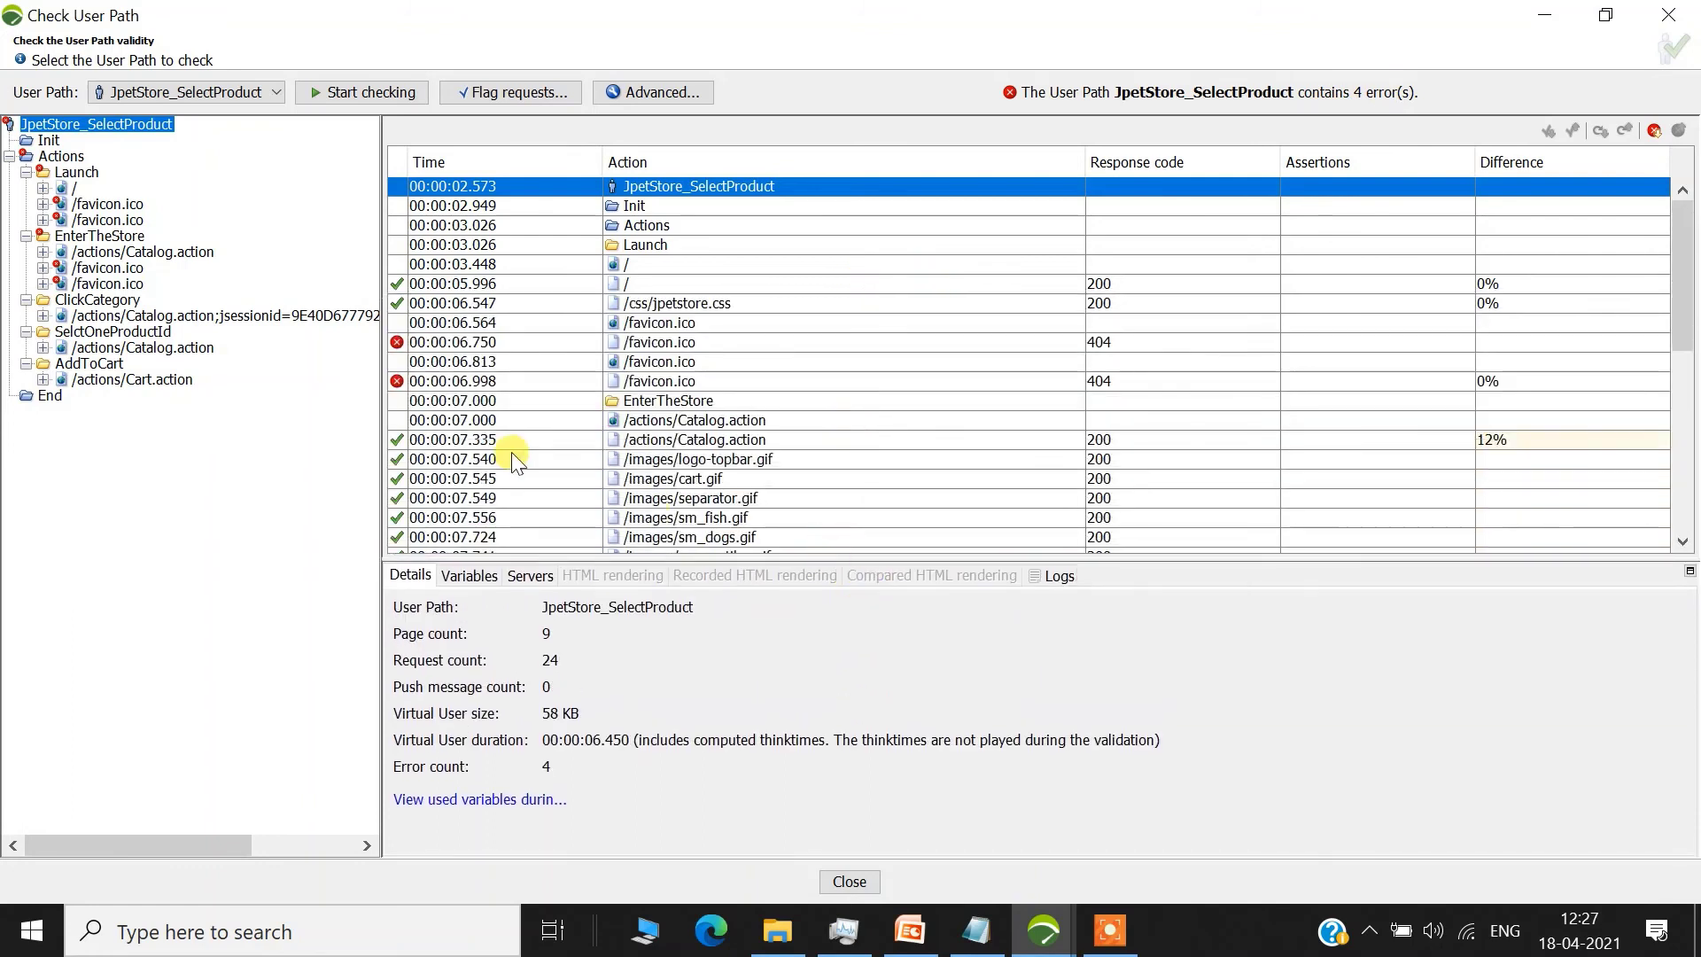
- Examine the response details of each failed /favicon.ico request in the Launch and EnterTheStore transactions
click(460, 341)
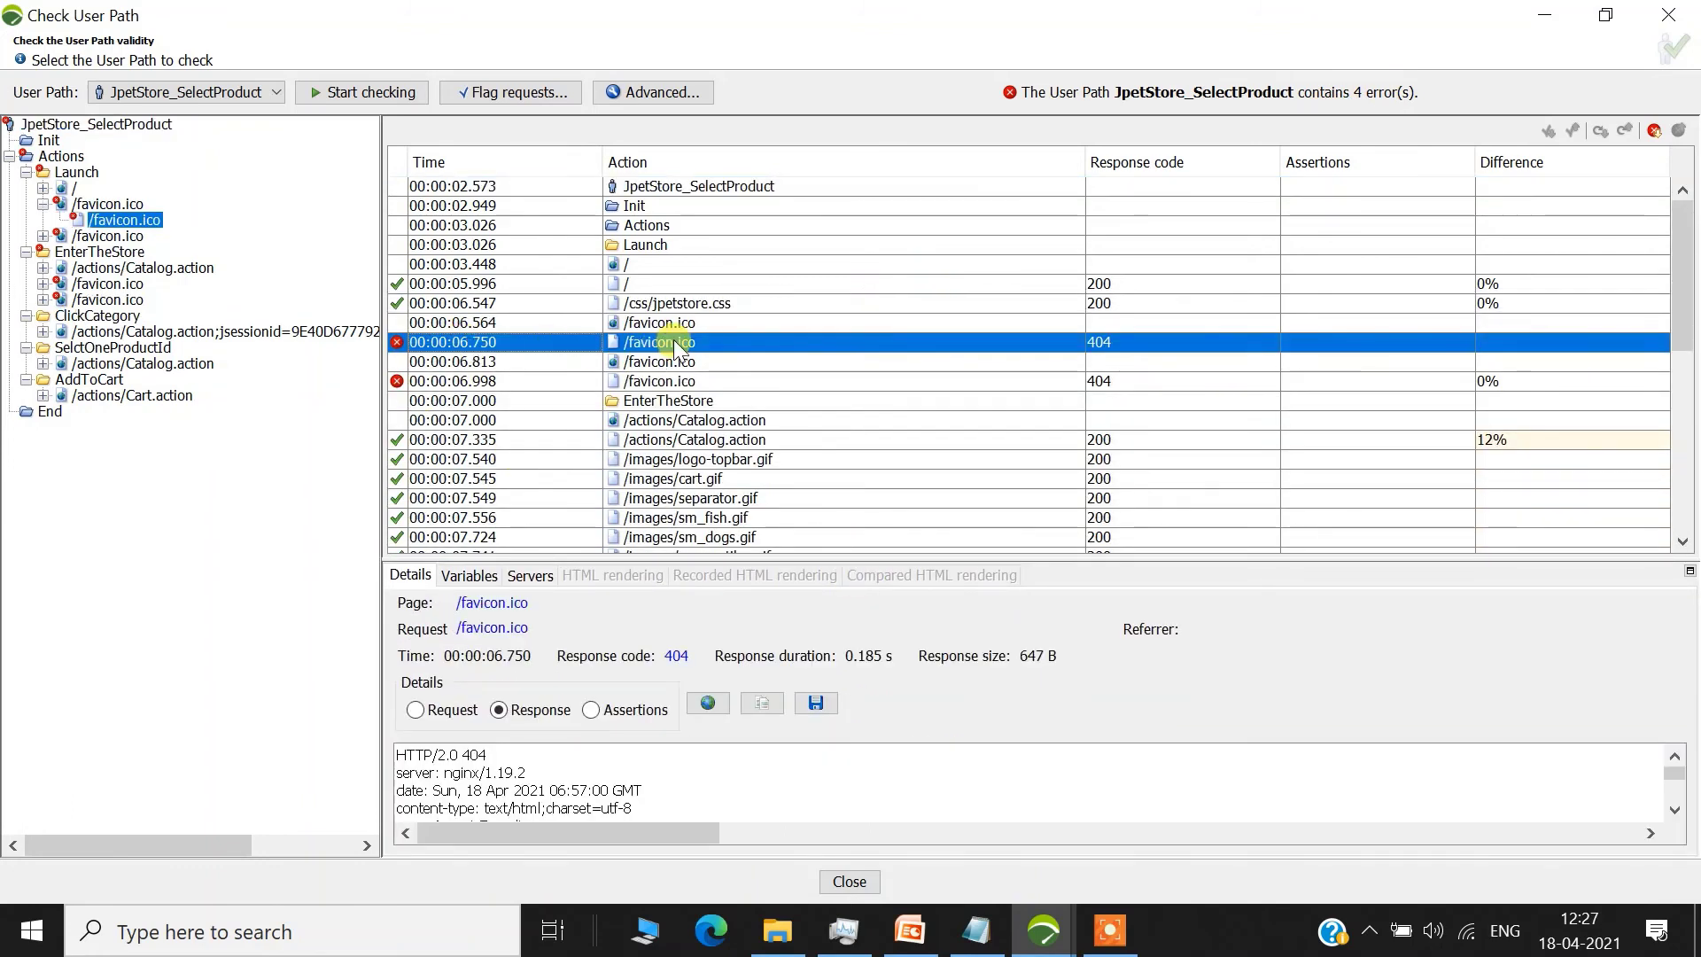
click(439, 381)
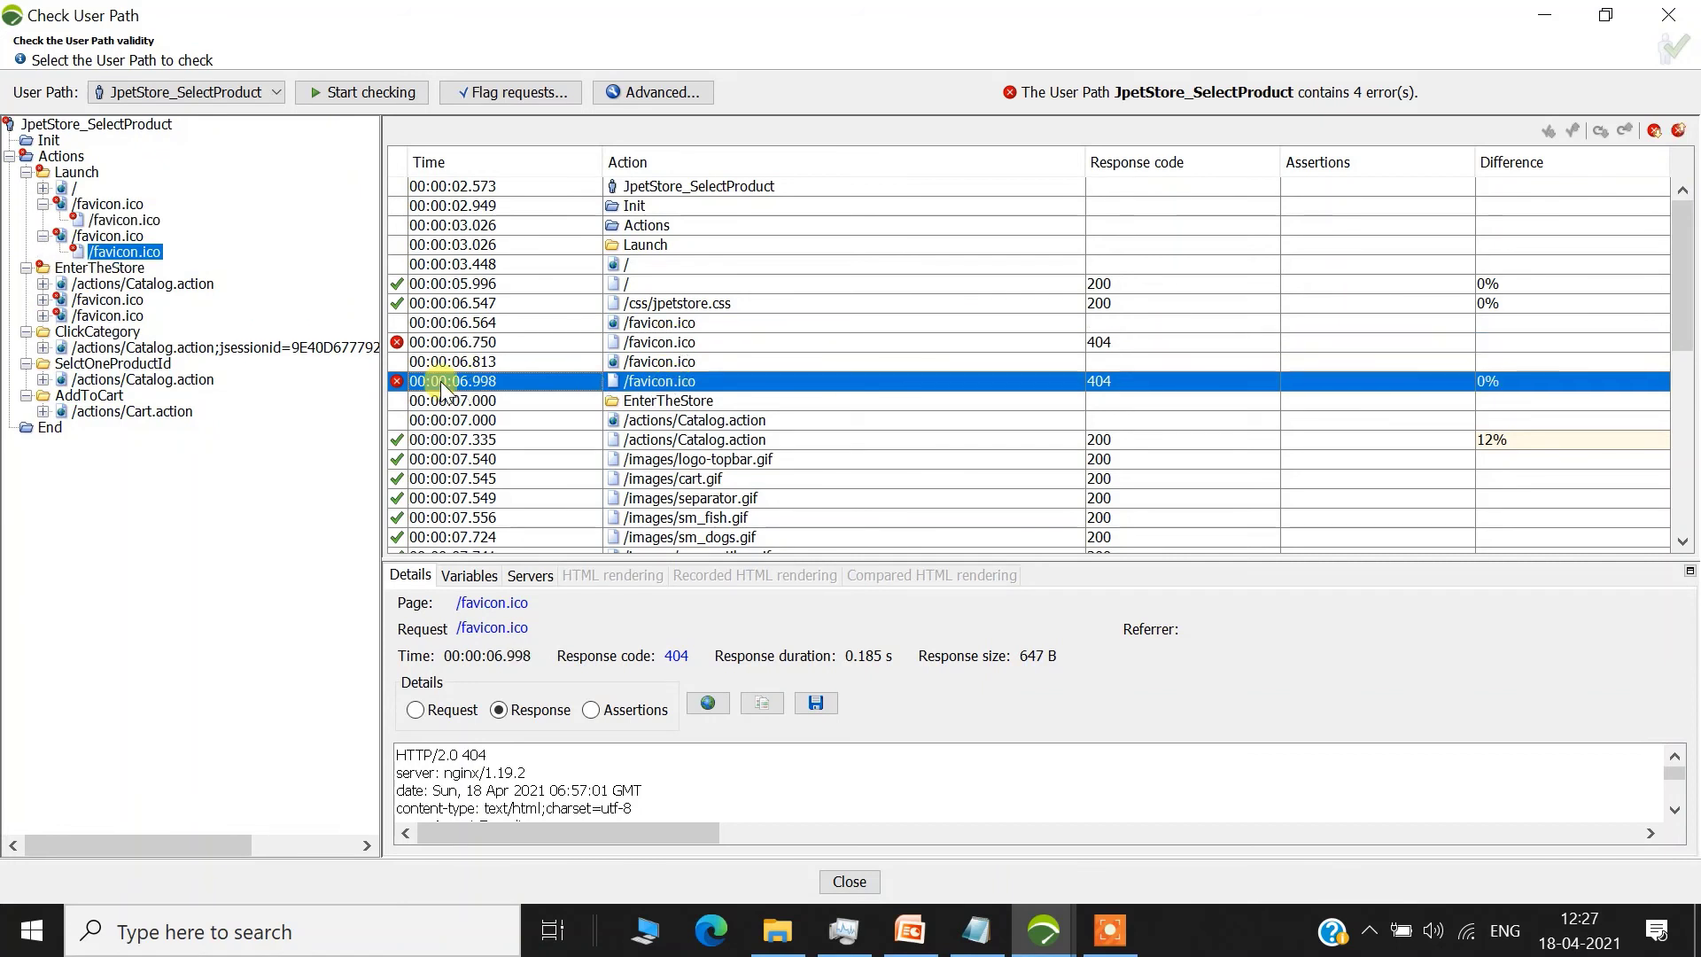
drag(1681, 304, 1612, 449)
click(693, 349)
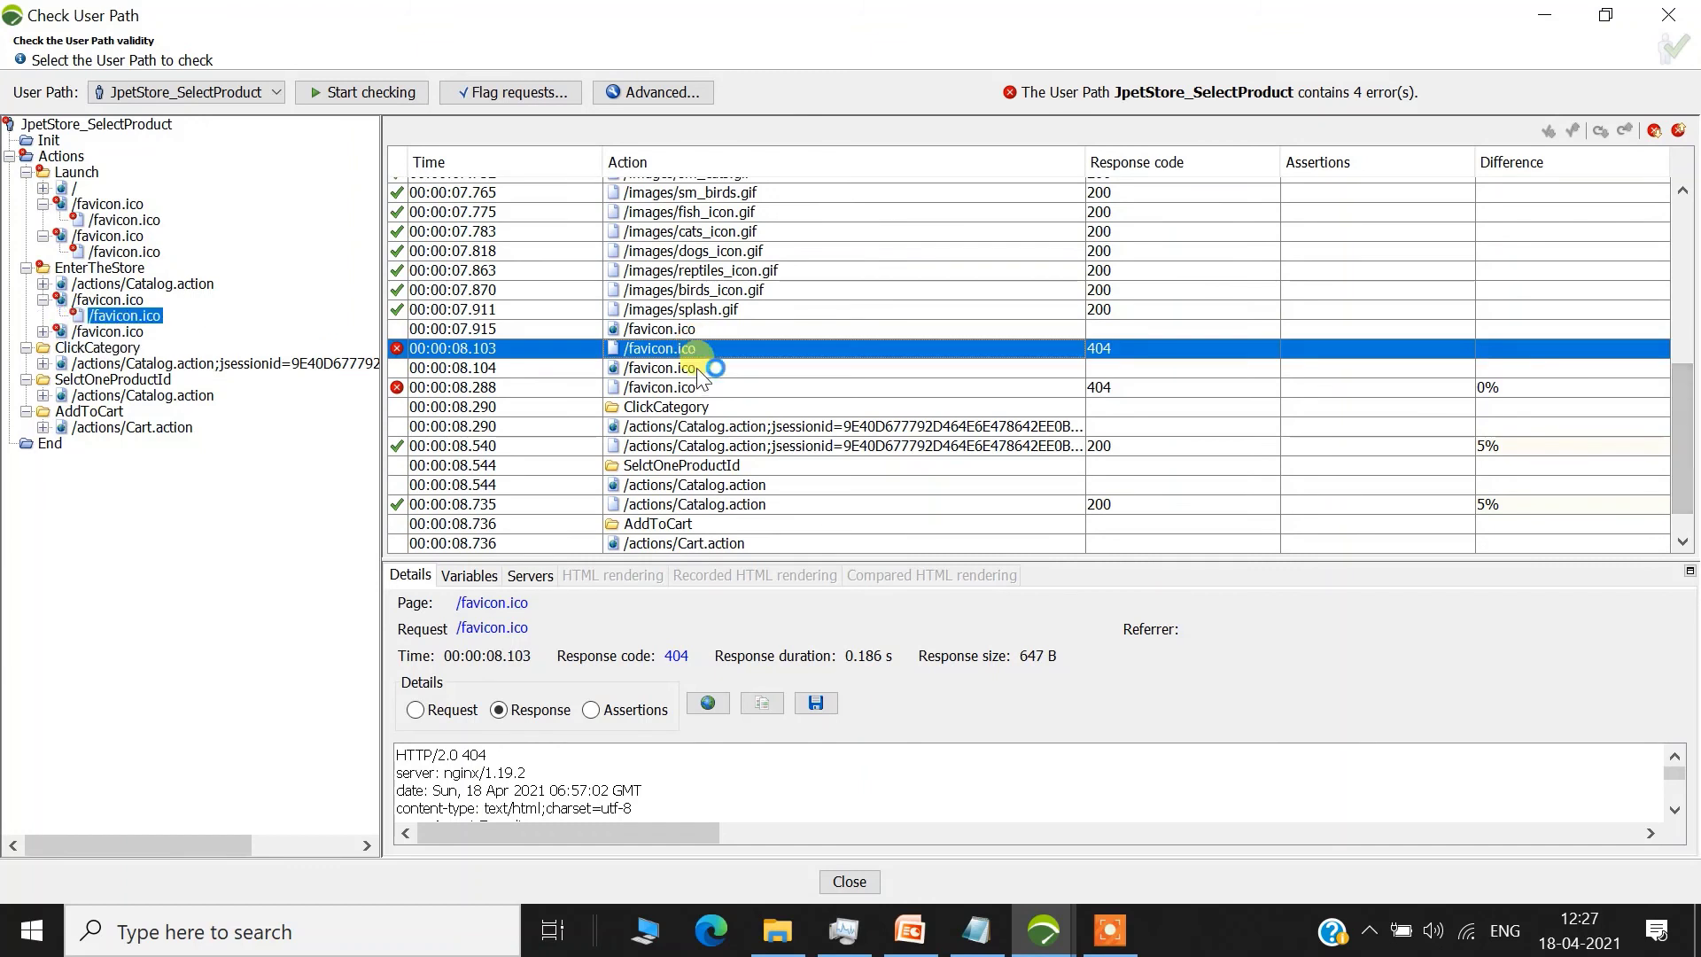
click(696, 386)
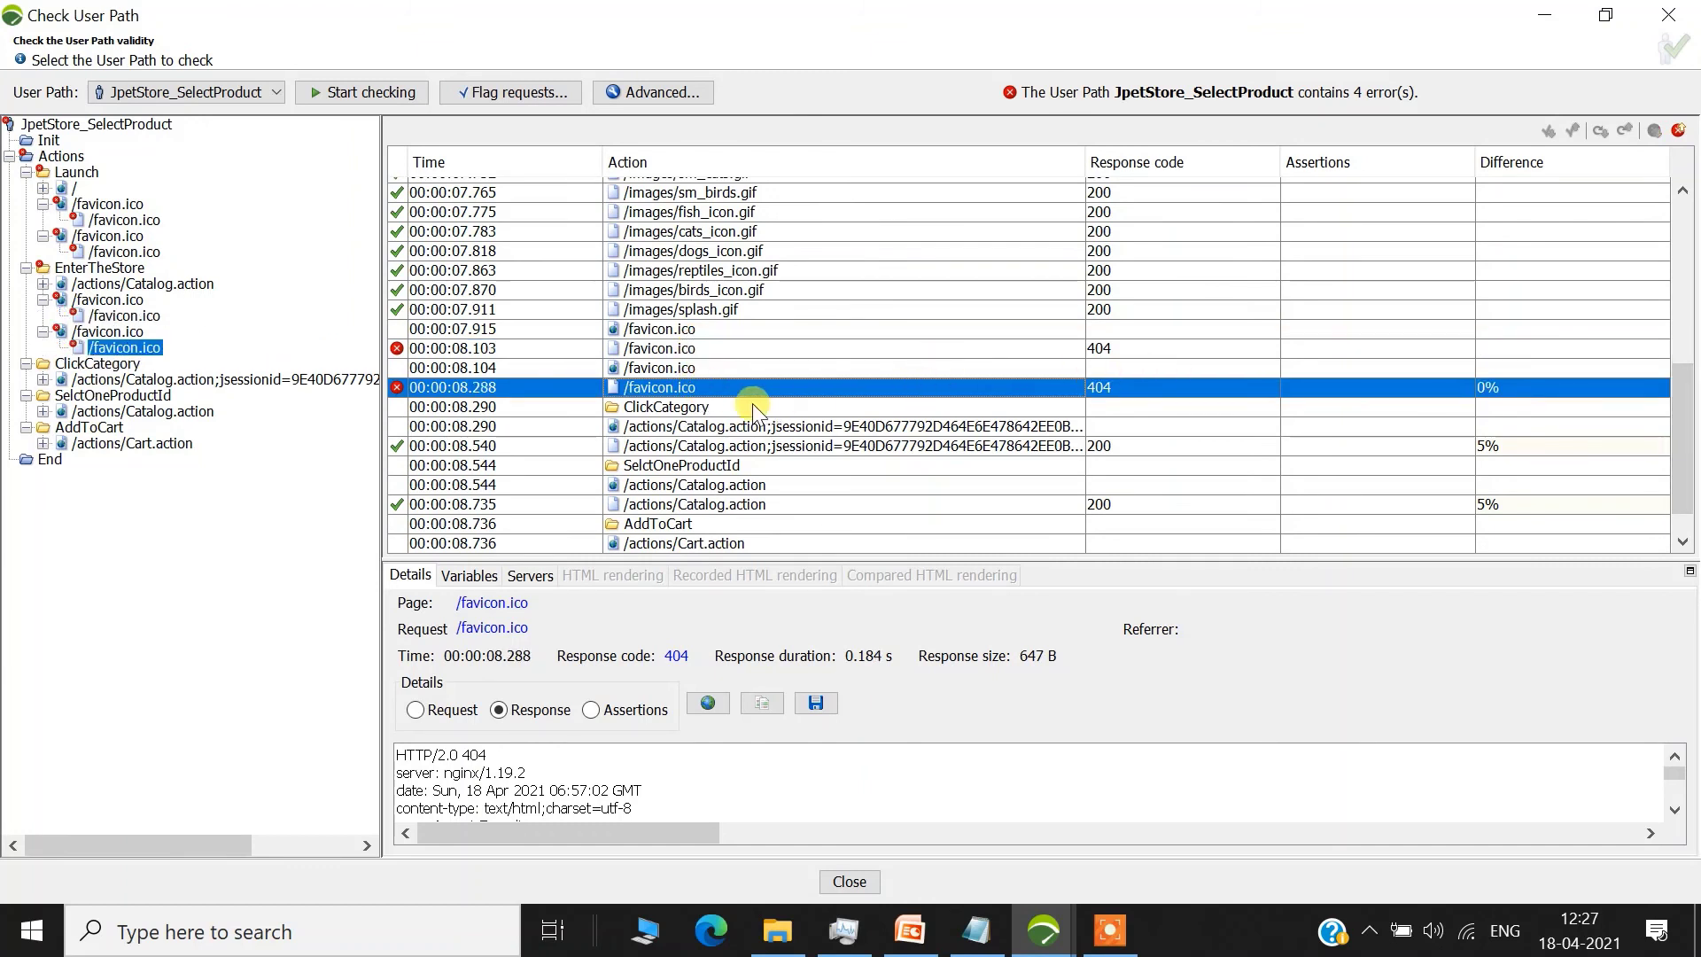
- Enlarge the details area and look at the actions available for the last /favicon.ico page in EnterTheStore, without applying one
drag(1138, 560, 1122, 412)
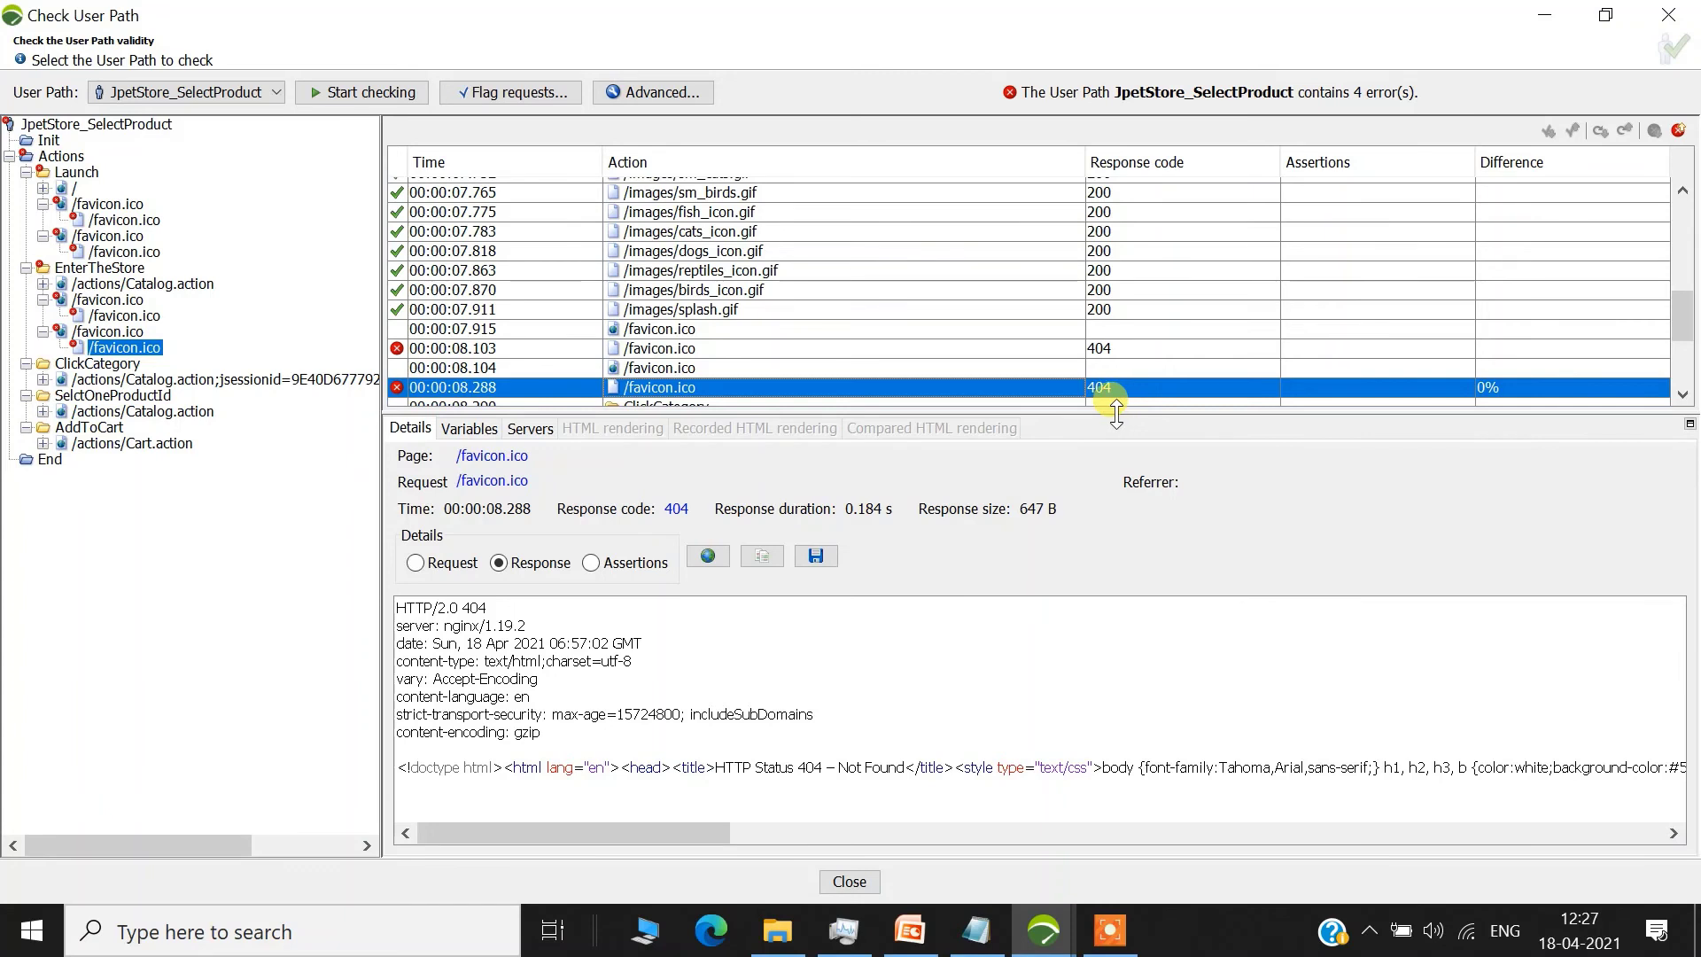
click(111, 333)
right_click(112, 337)
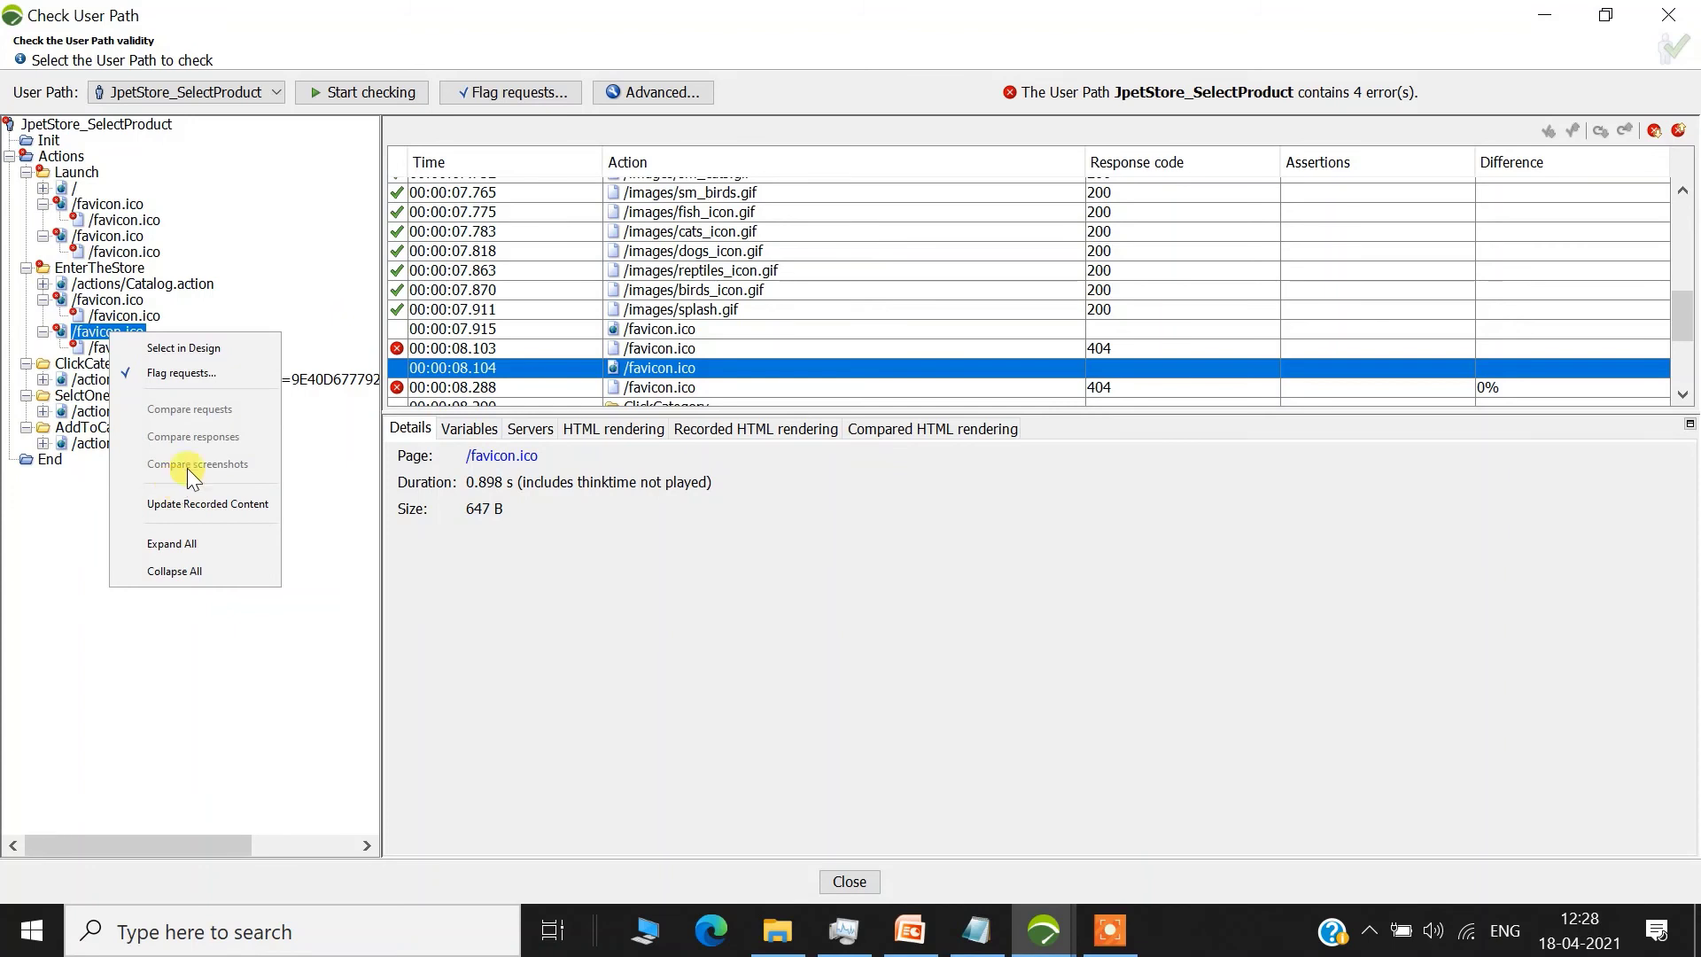
click(721, 528)
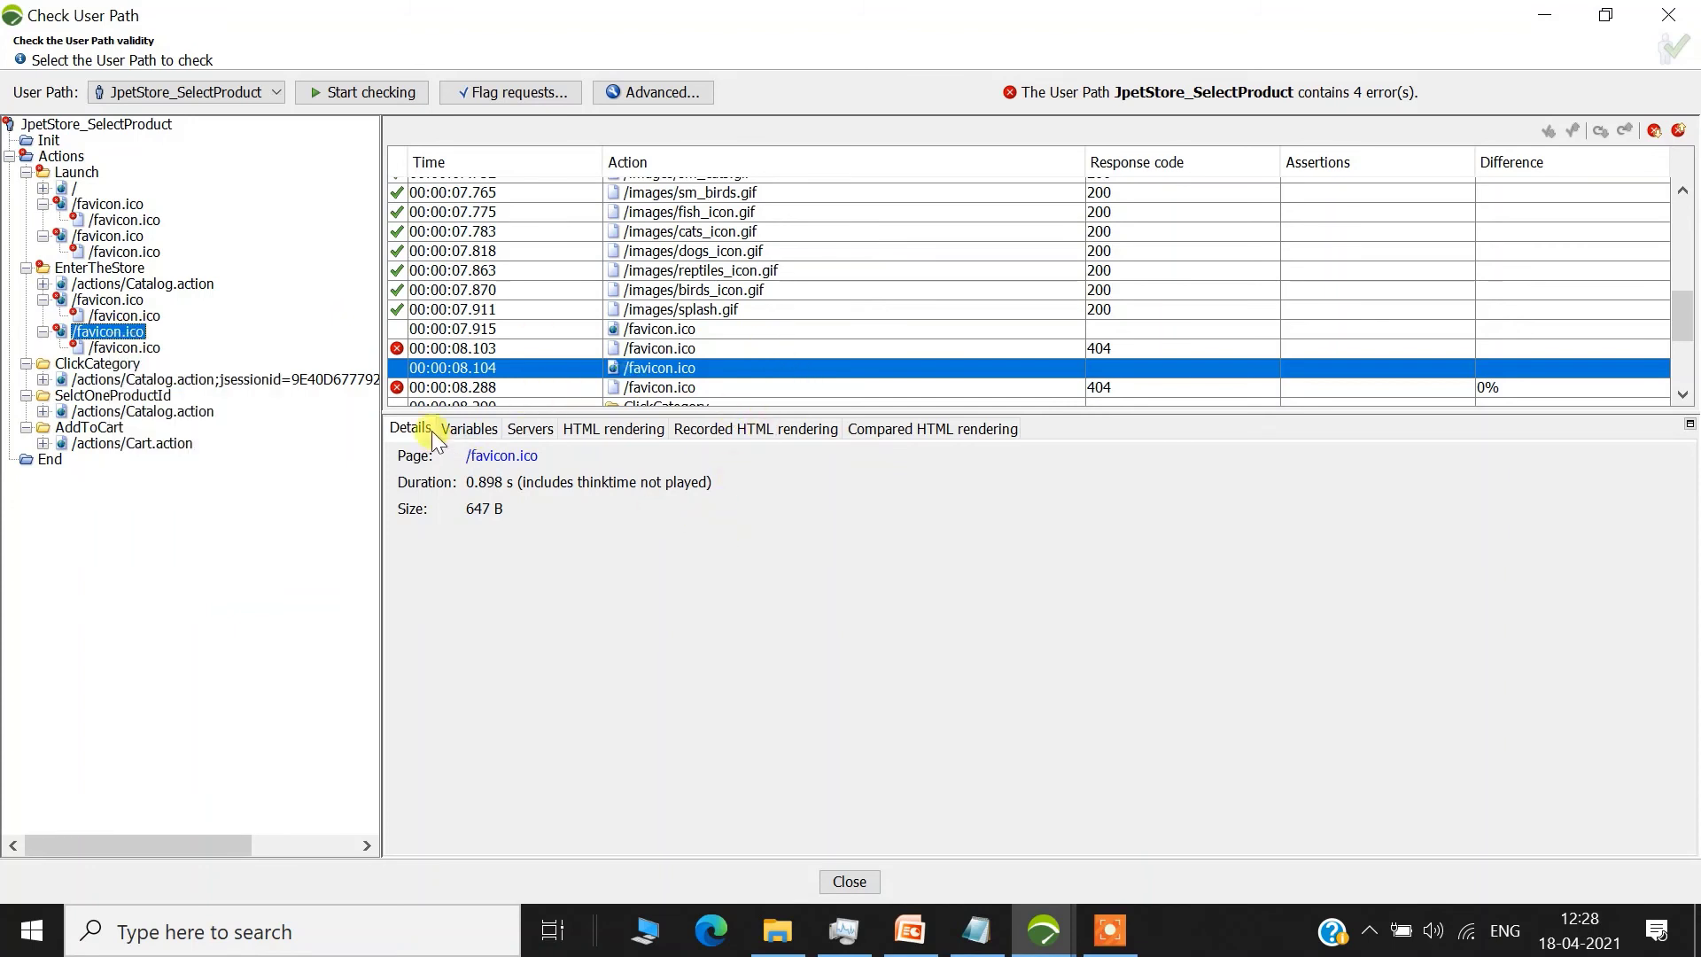
- Look through the variables, servers and HTML rendering of the / page in the Launch transaction
drag(1687, 327, 1676, 142)
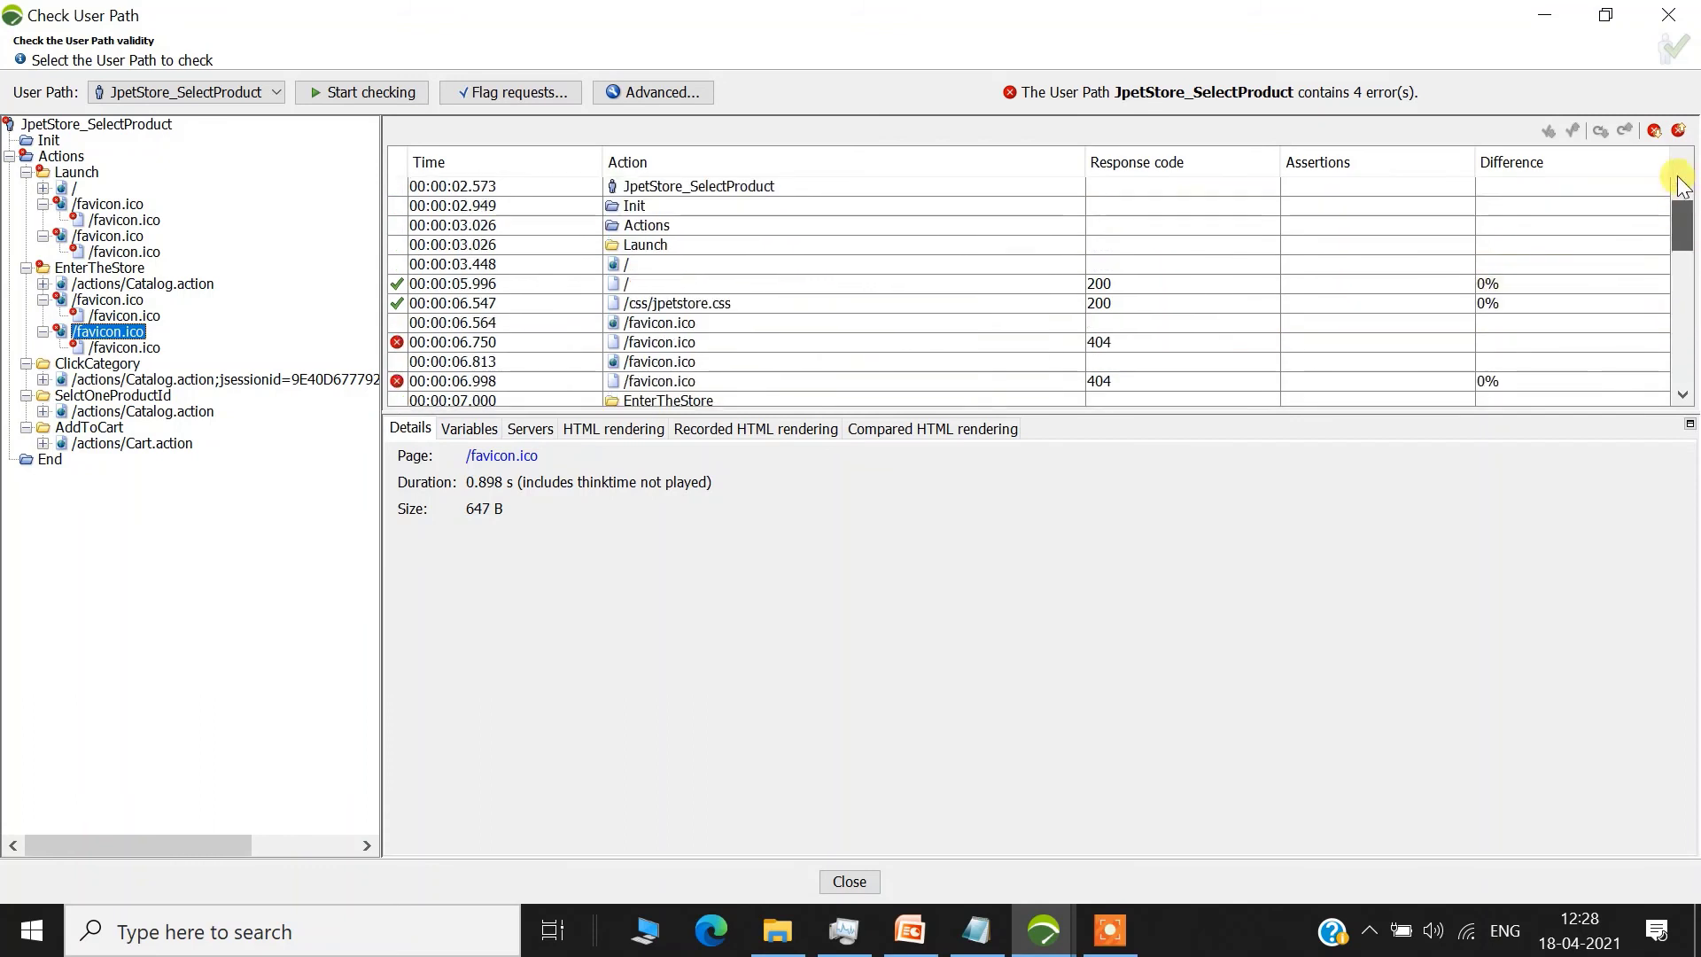
click(628, 261)
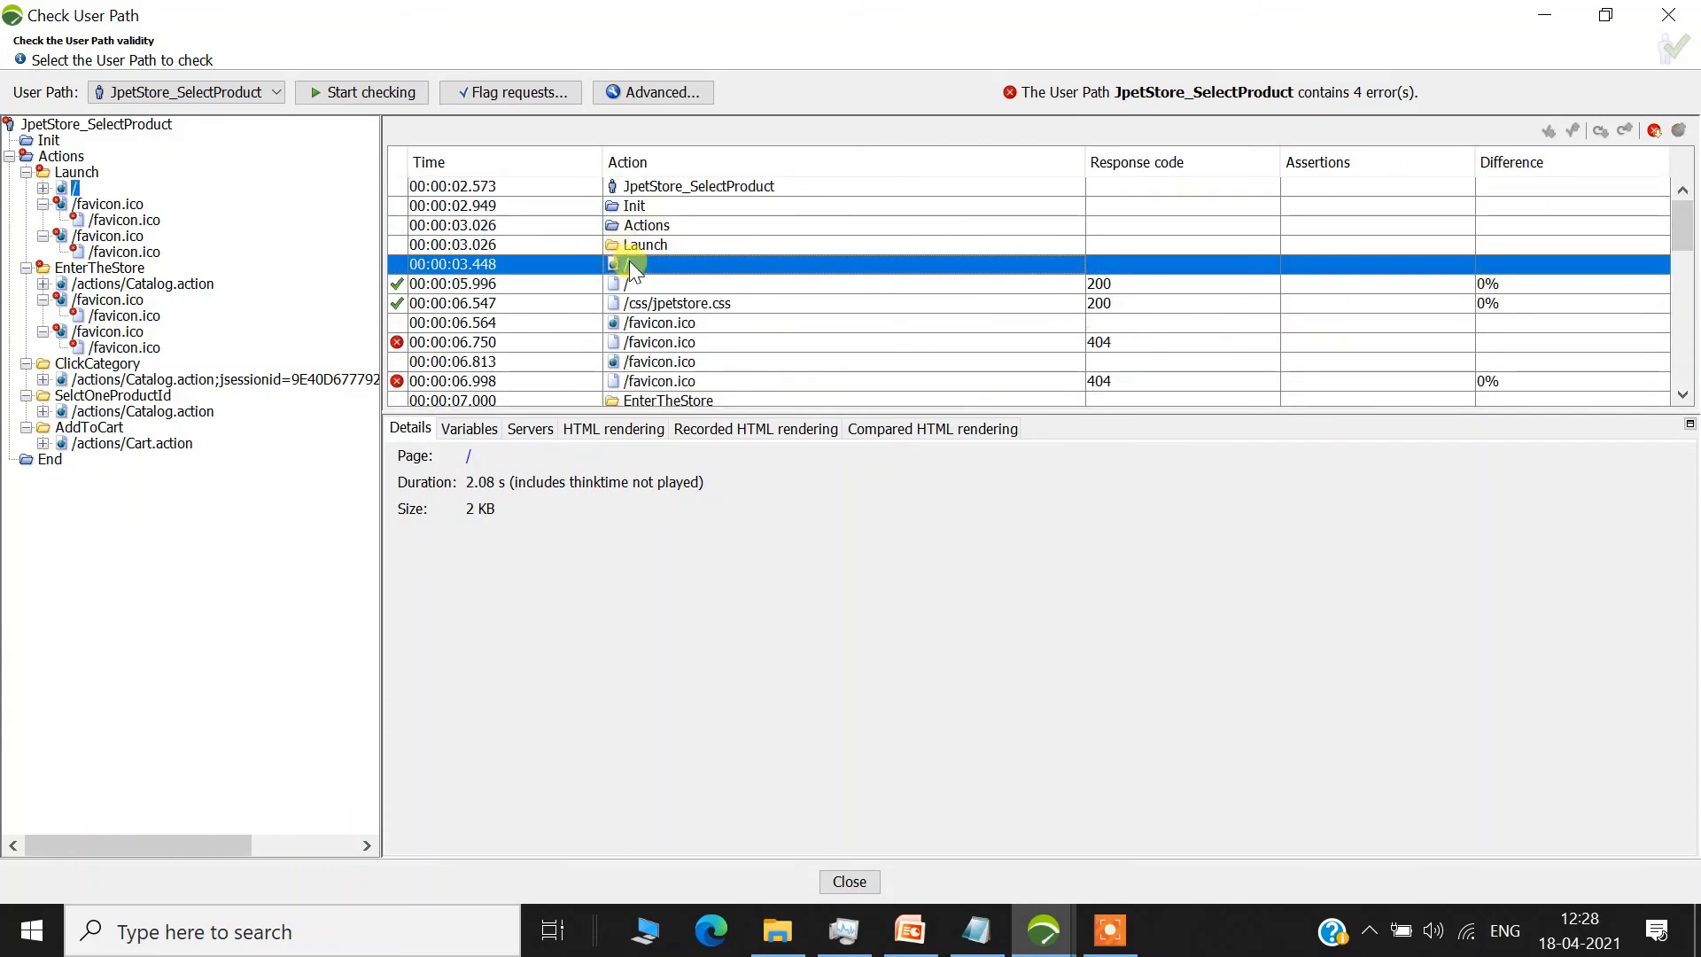
click(467, 429)
click(531, 430)
click(604, 428)
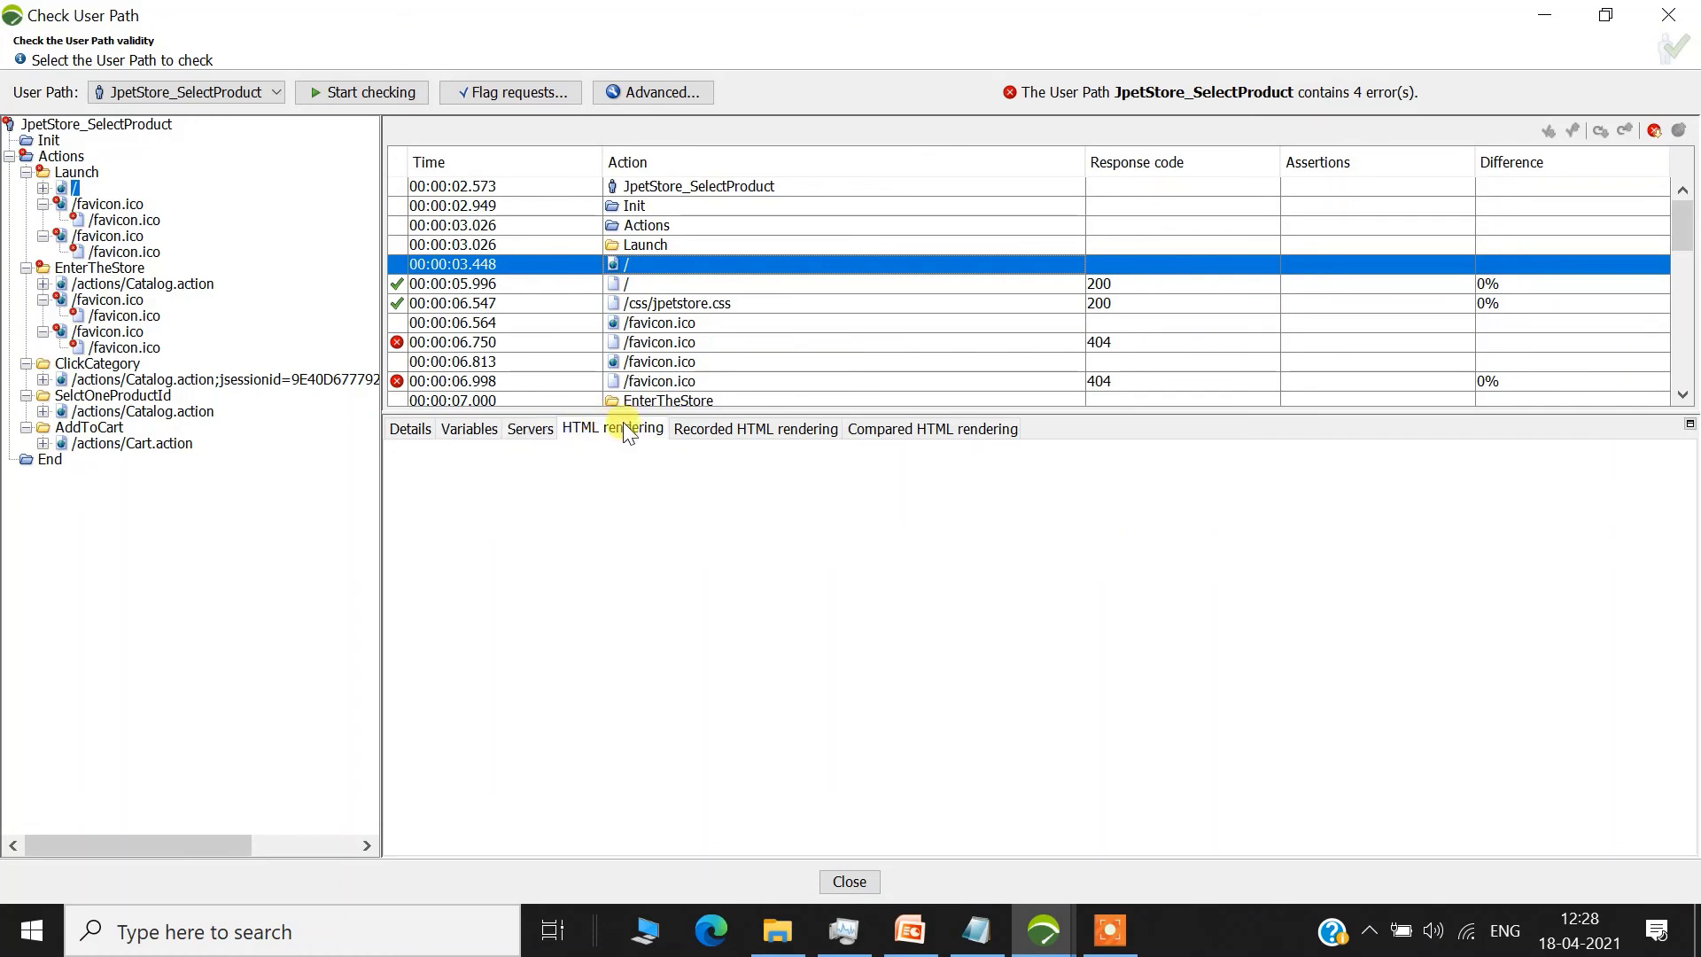
- Examine the response headers, status code and HTML body of the / request in Launch
click(634, 281)
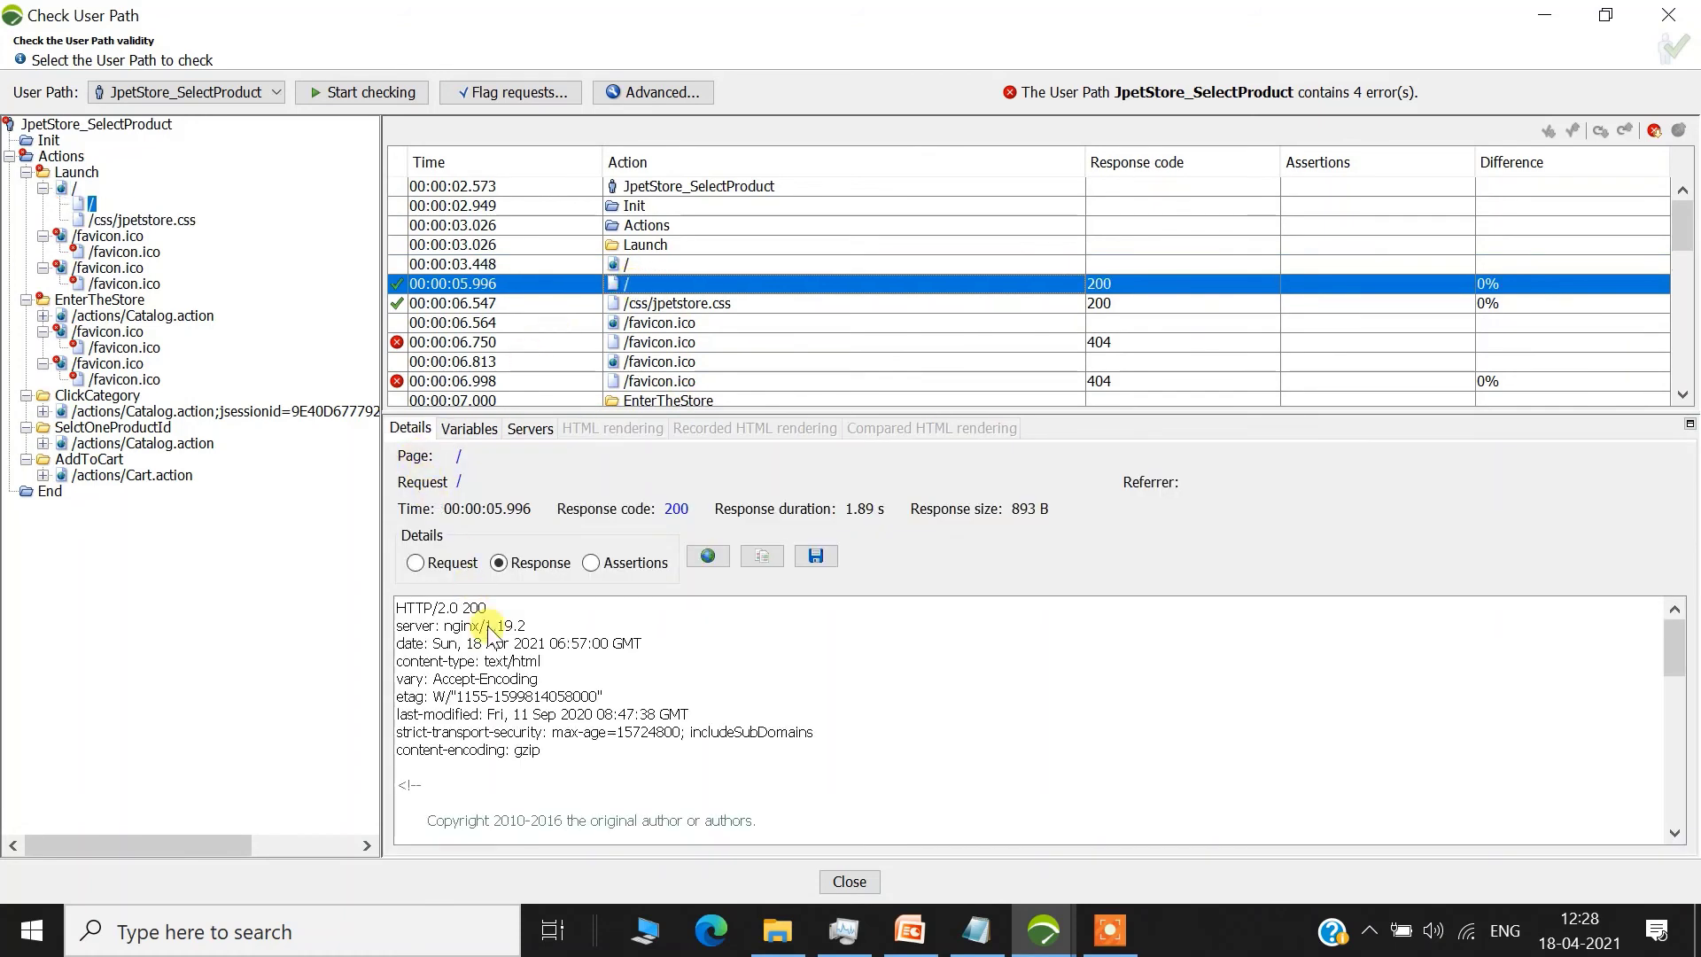
drag(415, 608, 544, 701)
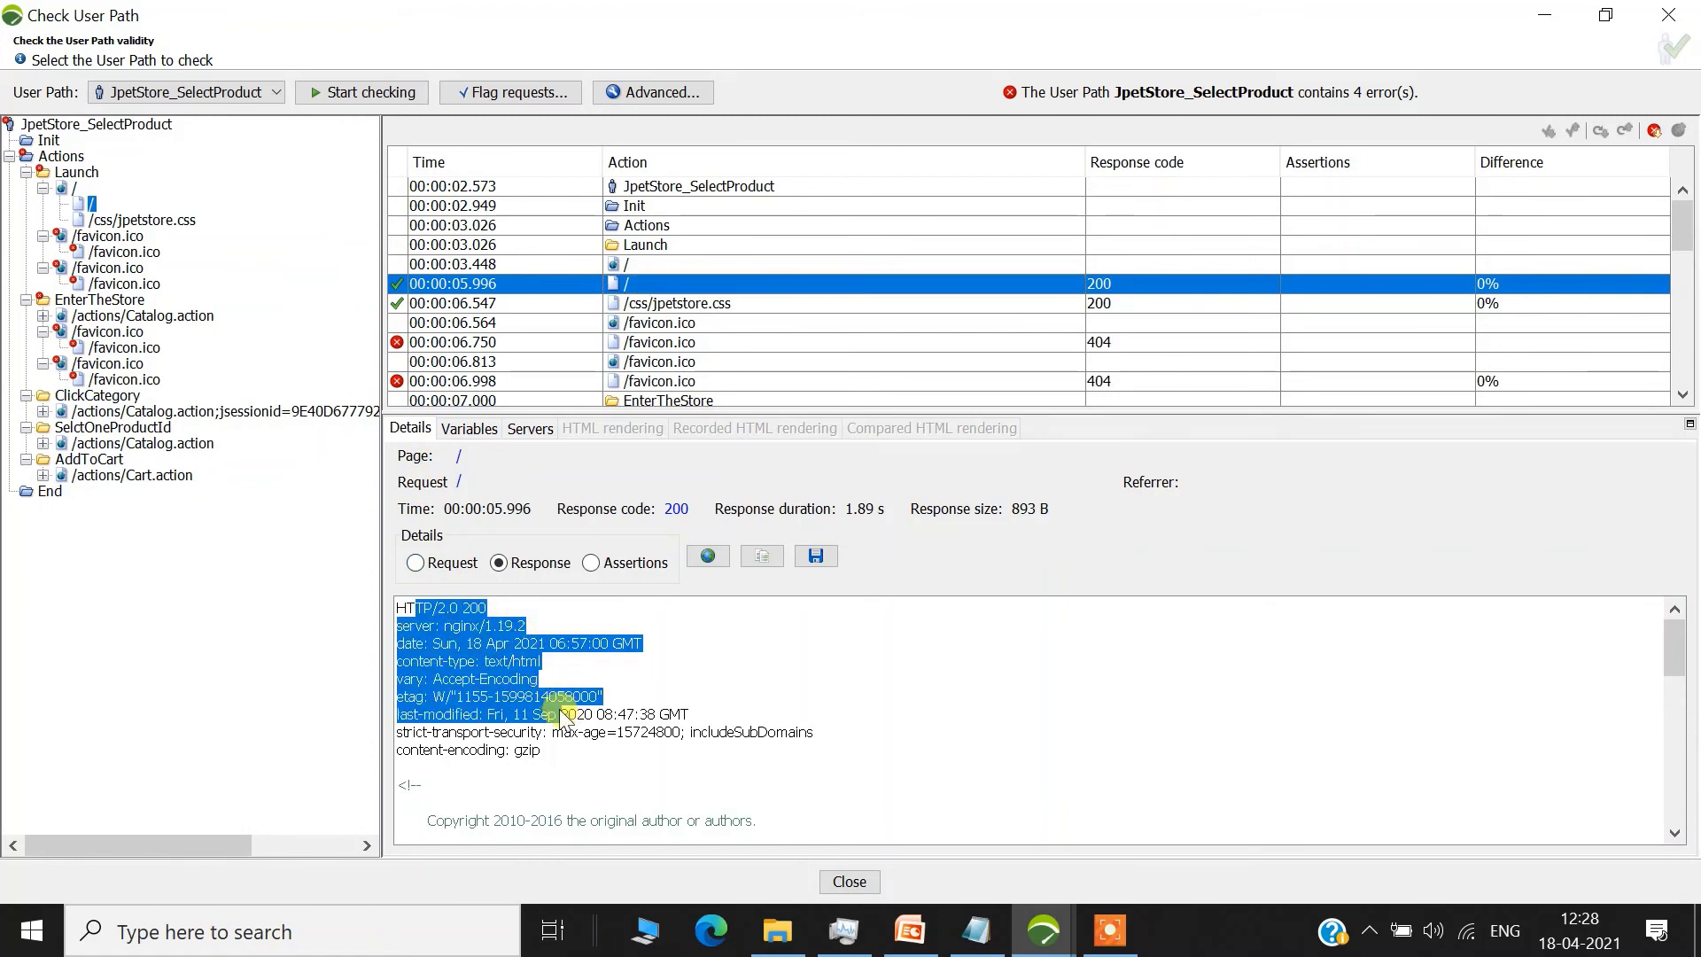
click(450, 614)
drag(455, 609, 496, 611)
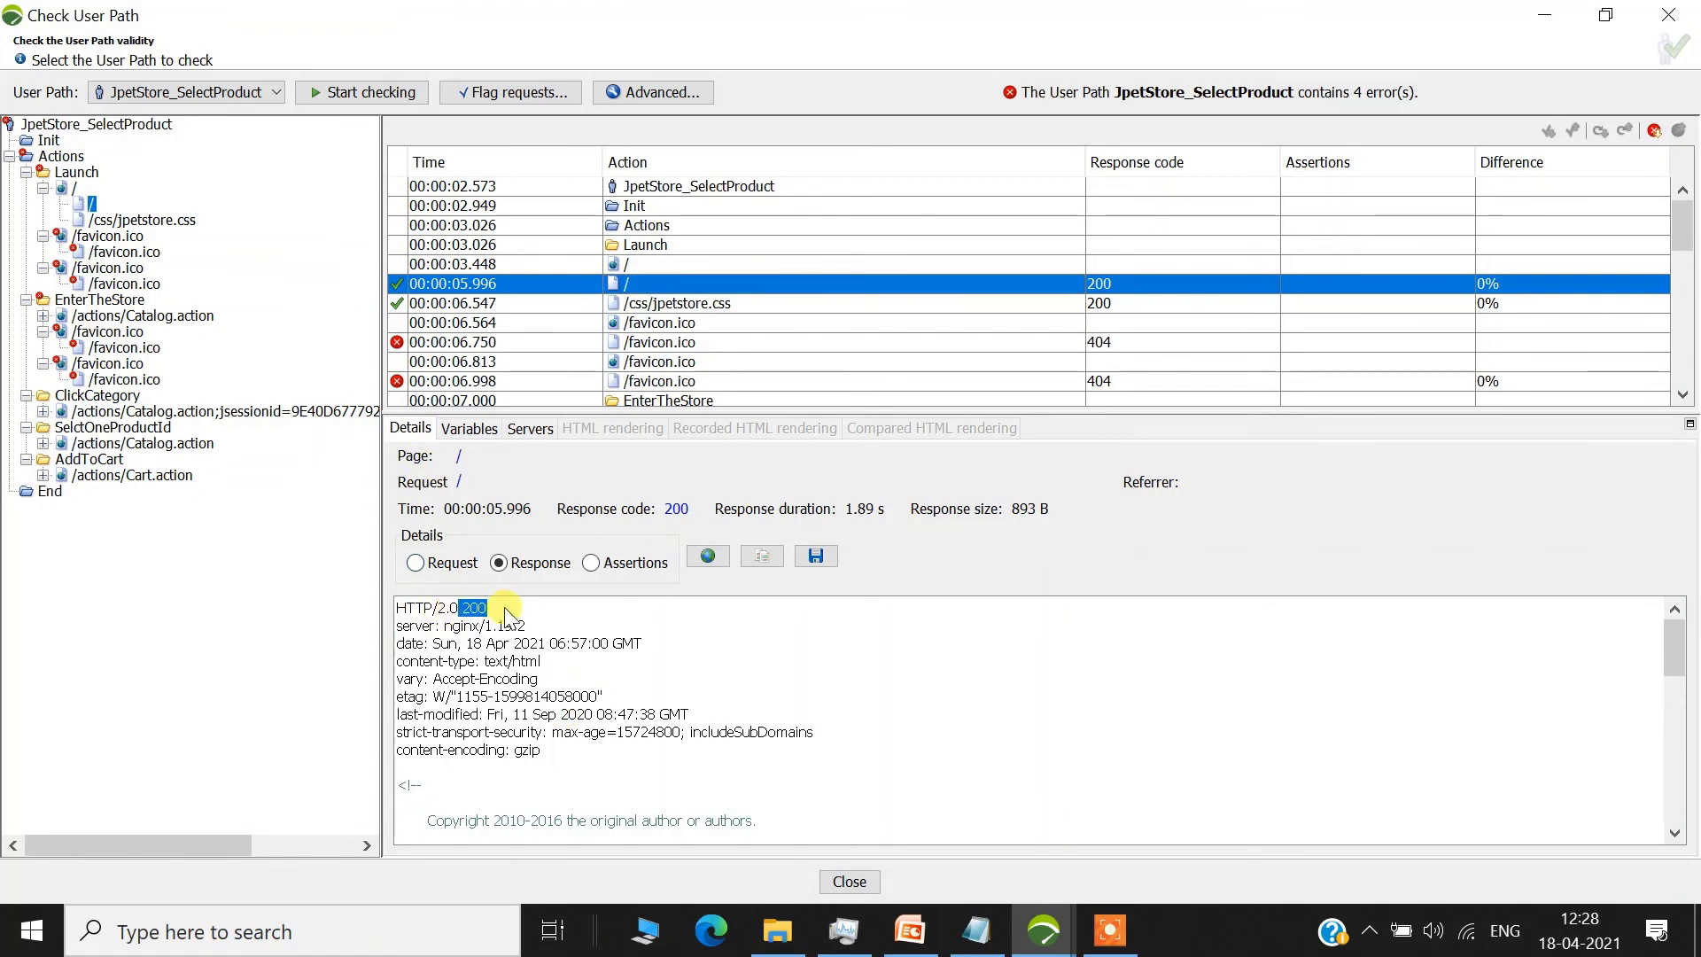
drag(1674, 653, 1687, 813)
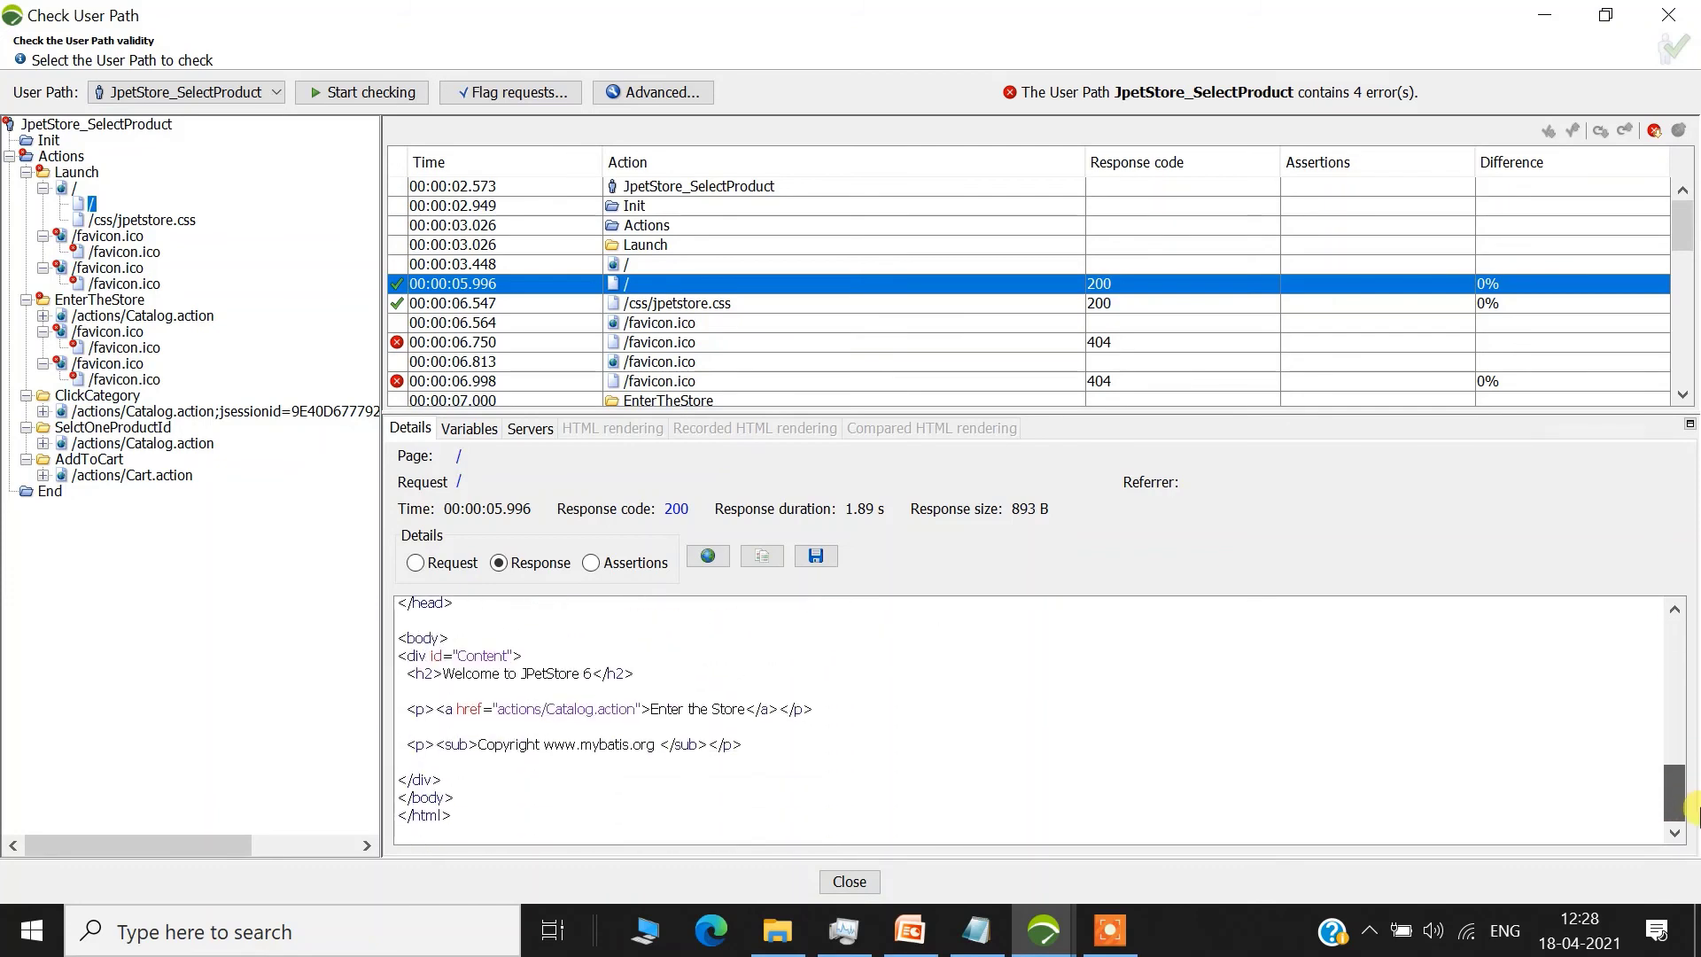
- Review the request headers and assertions of the Launch / request, and return to its response
click(443, 565)
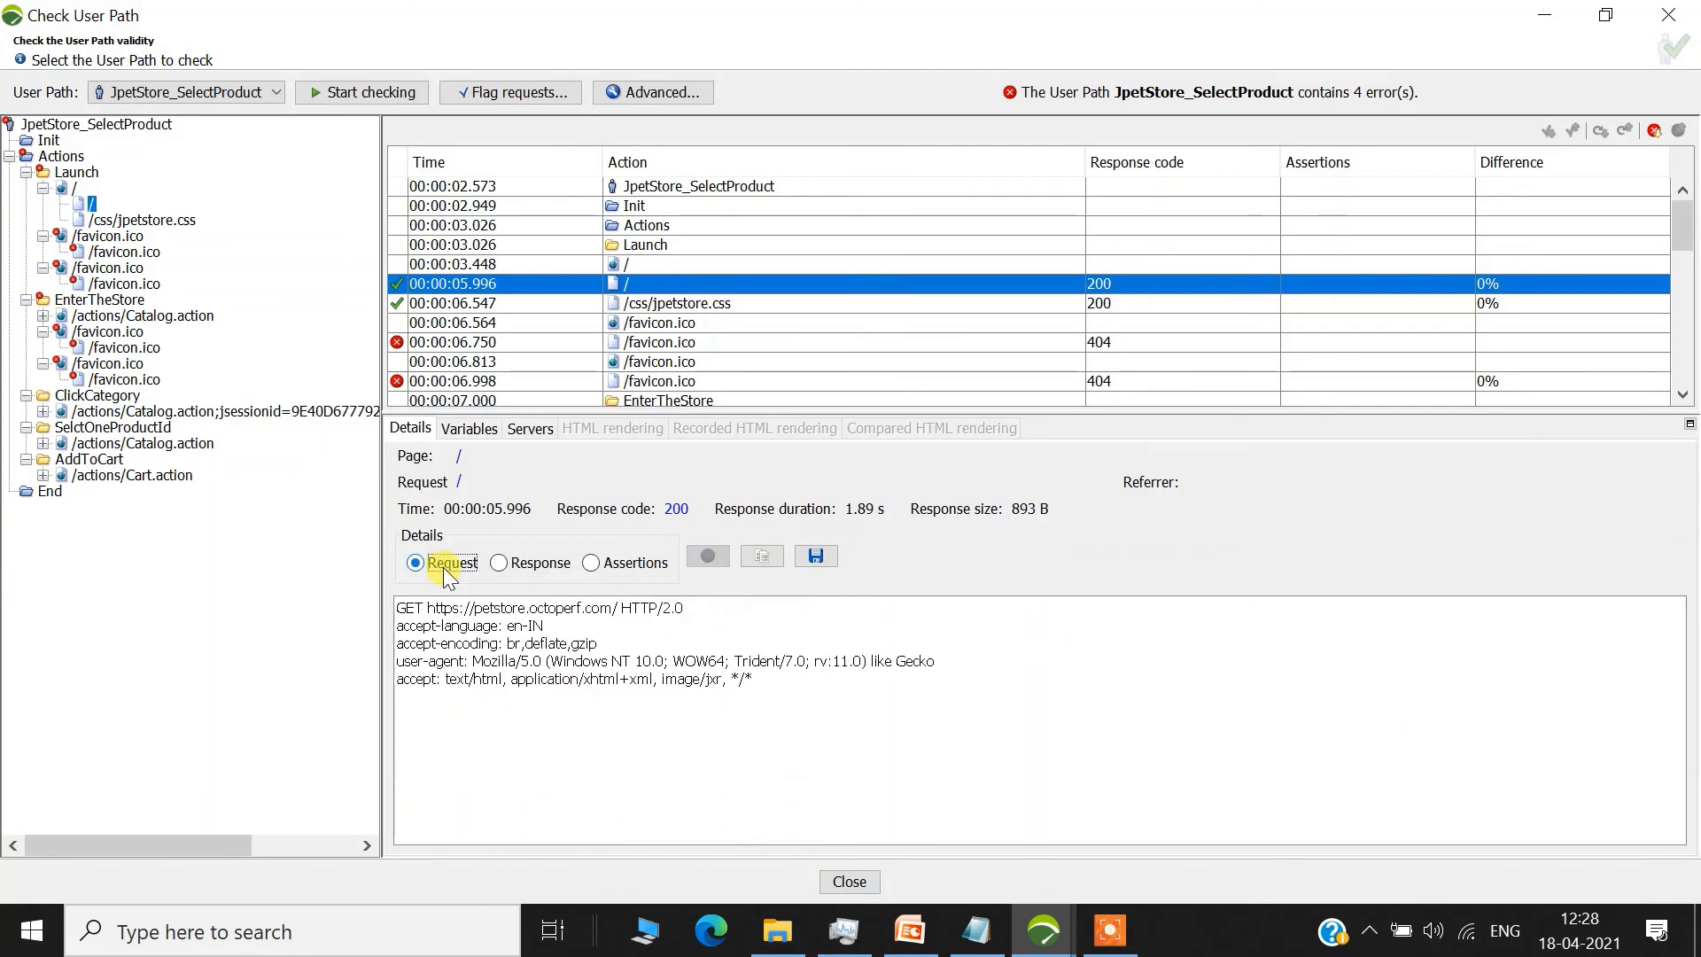
drag(428, 609, 630, 616)
drag(457, 643, 611, 699)
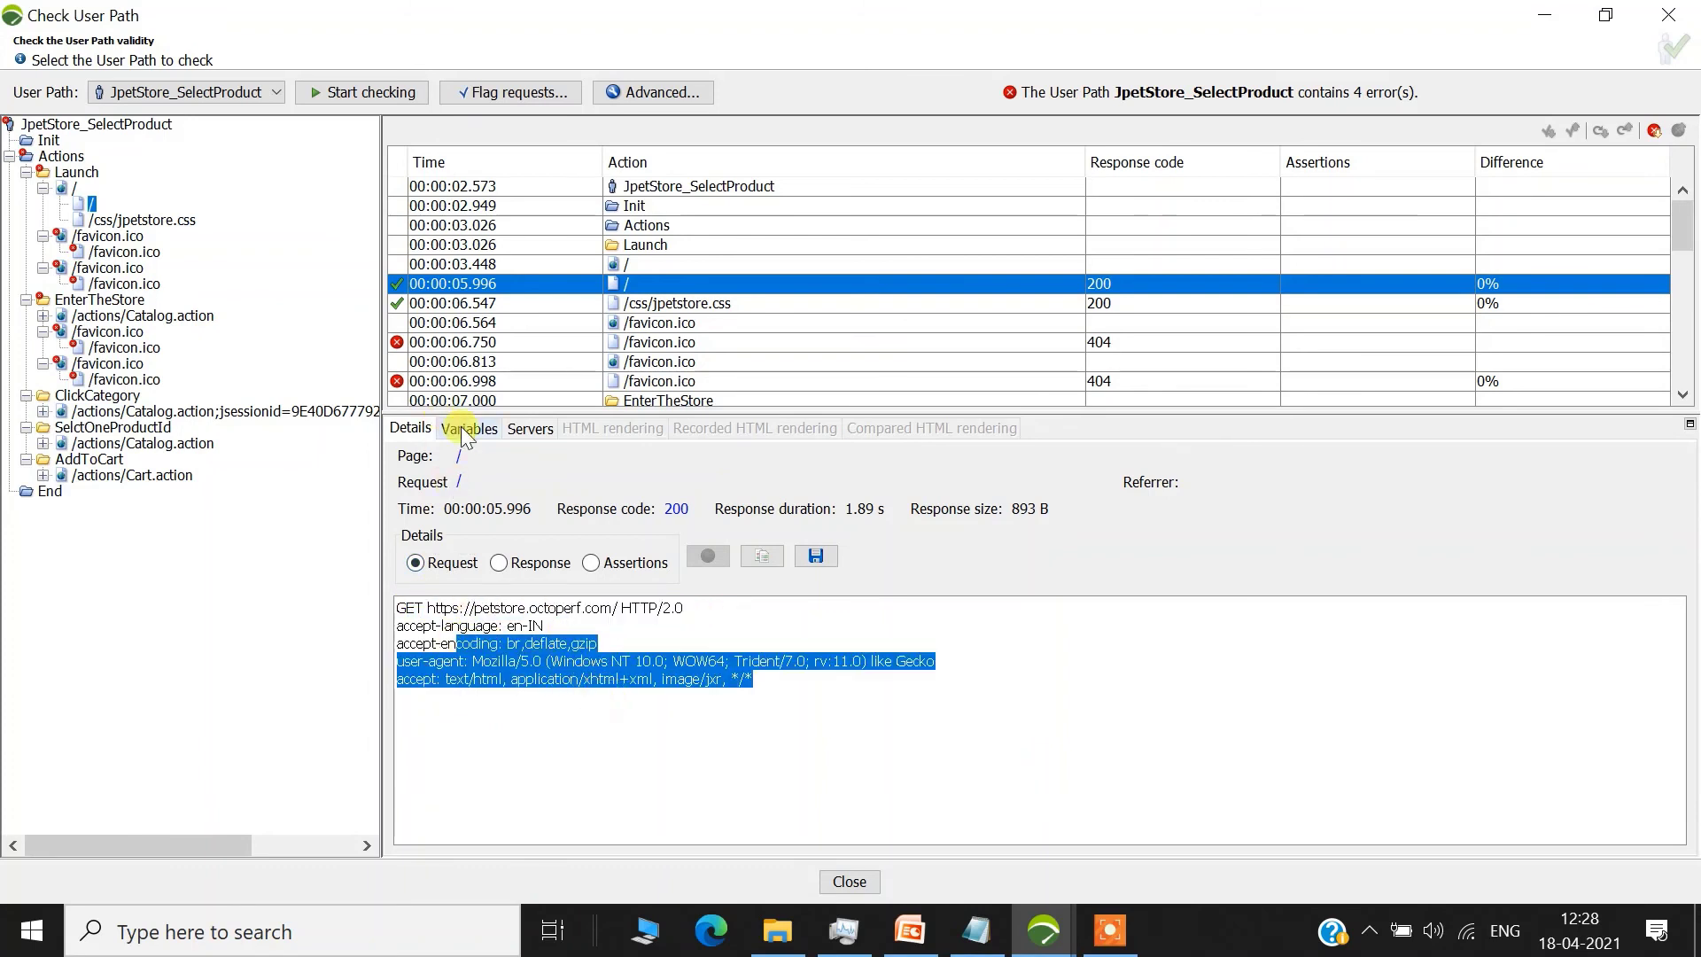
click(625, 566)
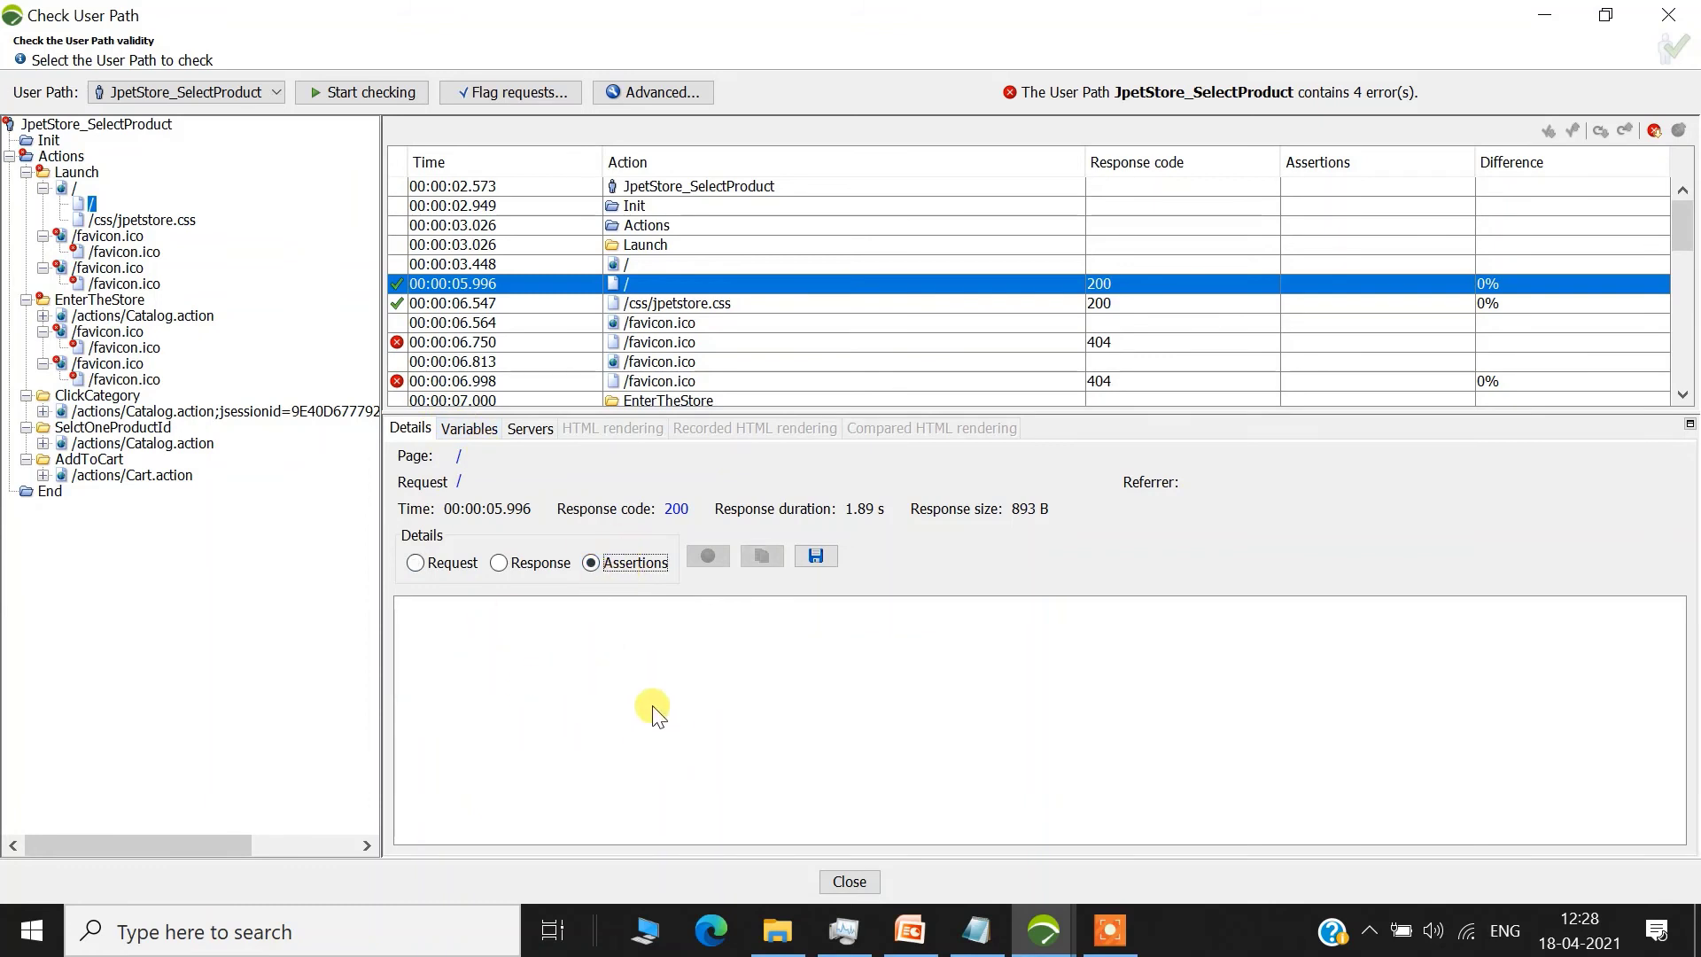
click(416, 563)
click(528, 562)
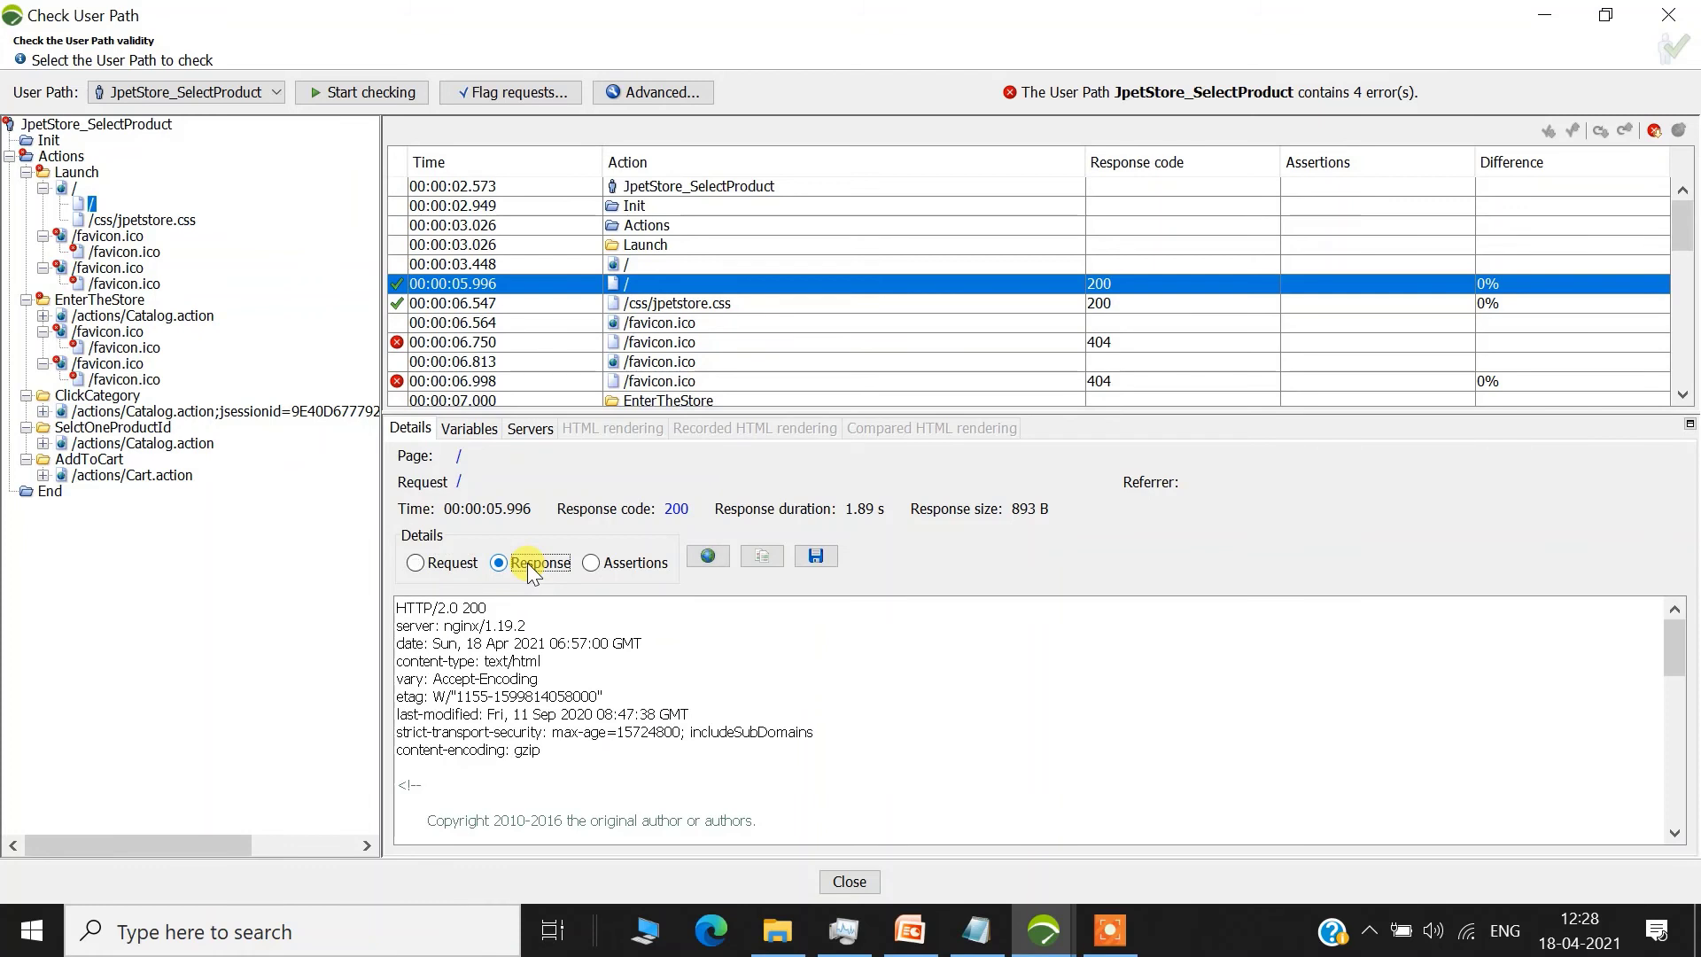
- Check the variables and the server host used during validation for the Launch / request
click(467, 430)
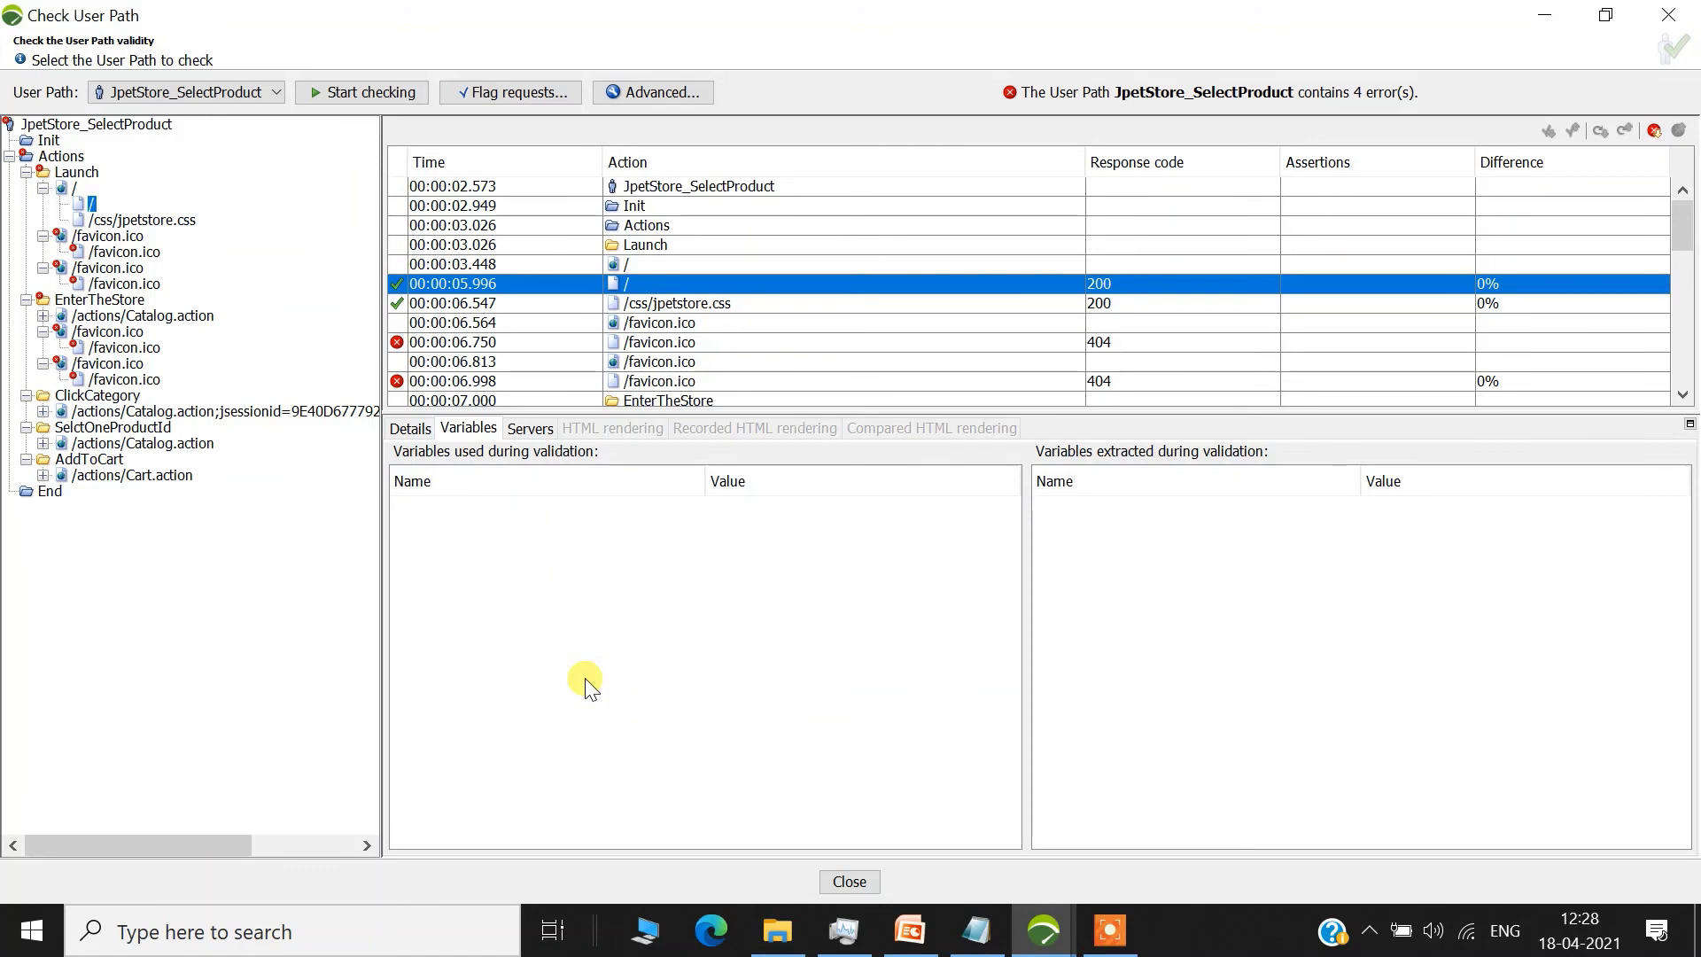
click(535, 434)
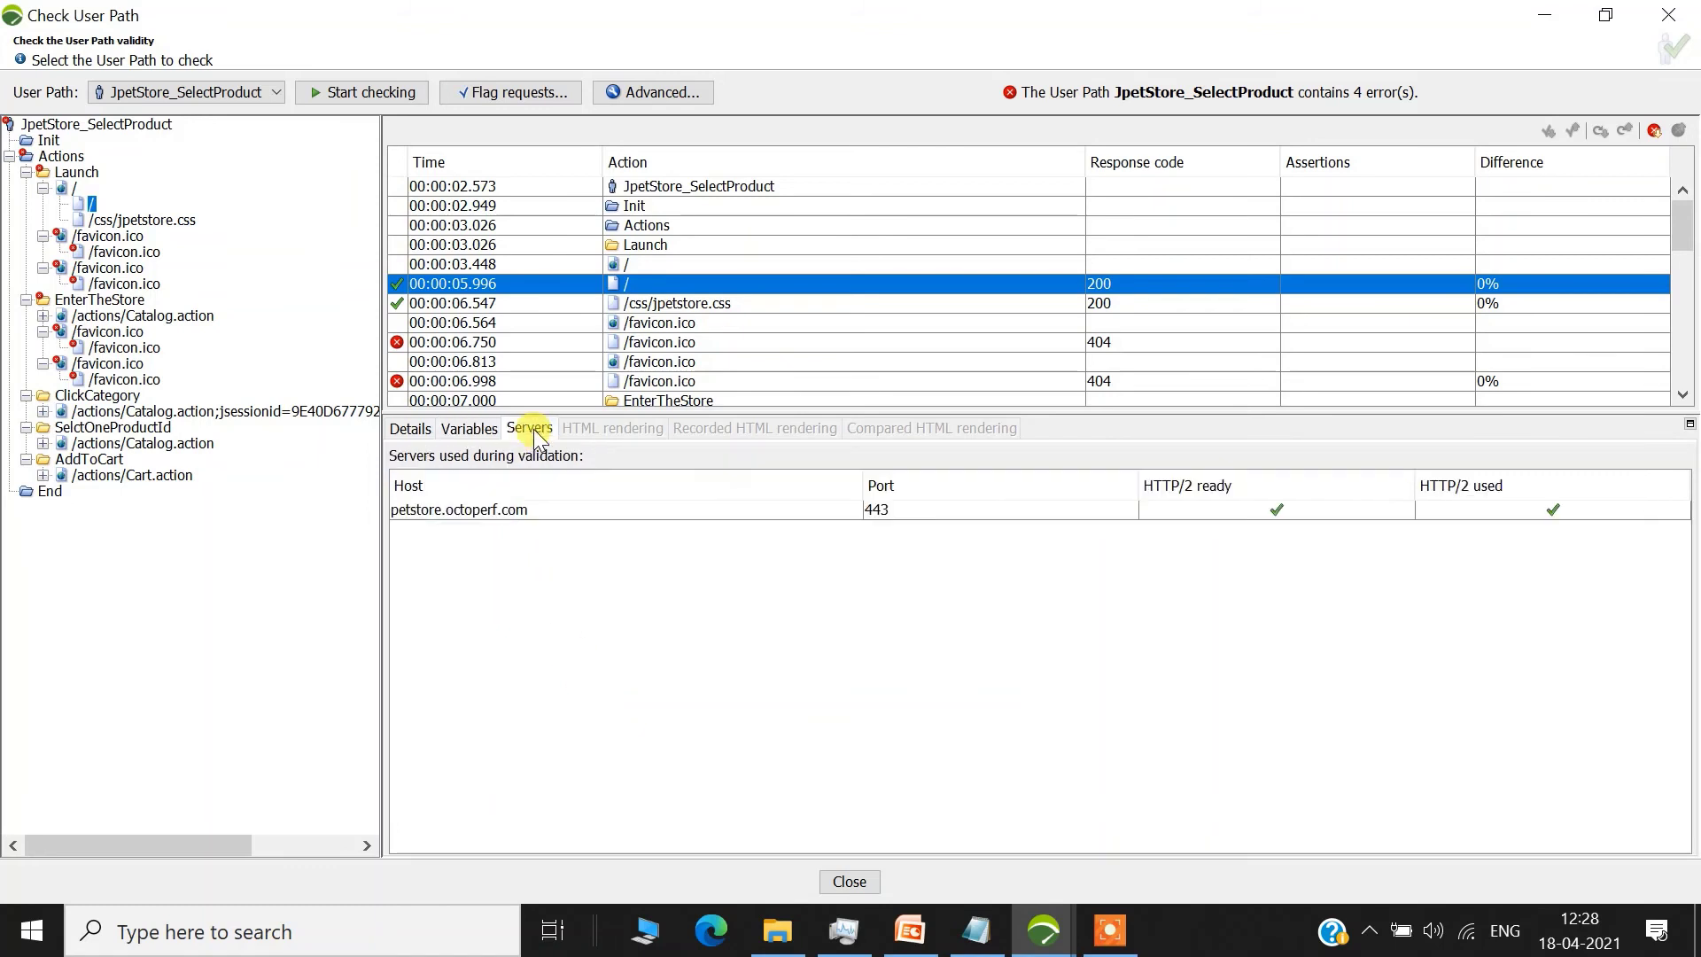
click(485, 511)
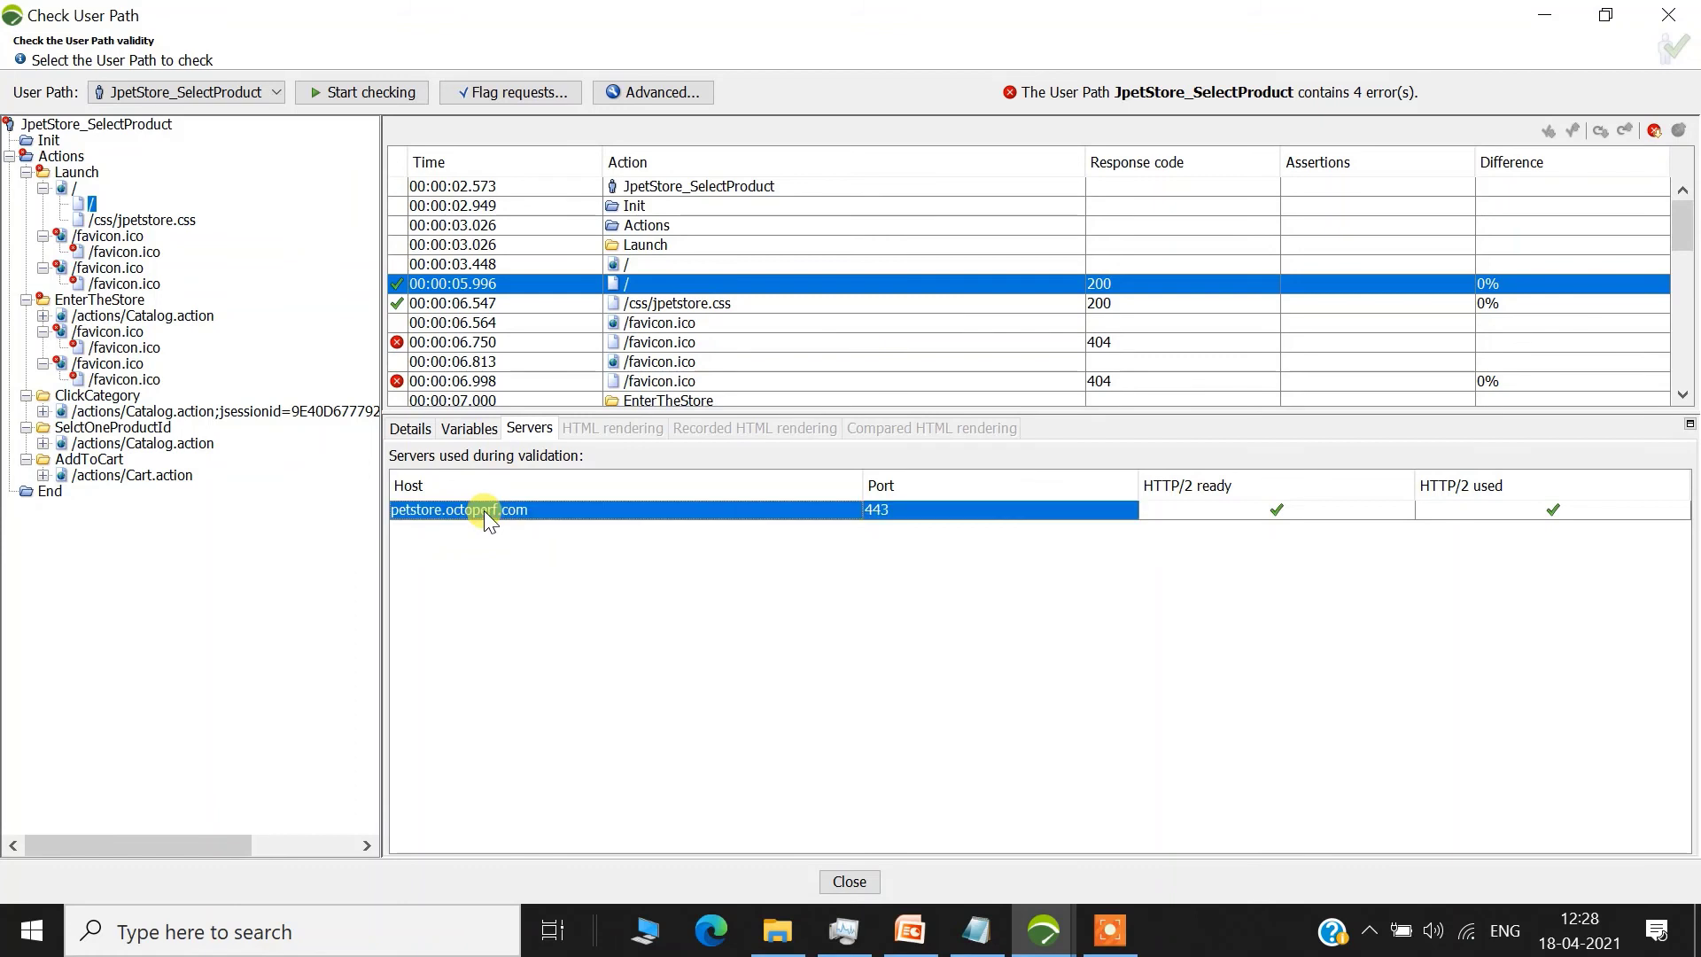
- Examine the recorded HTML rendering of the Launch / page, switching between the page and its request
click(509, 258)
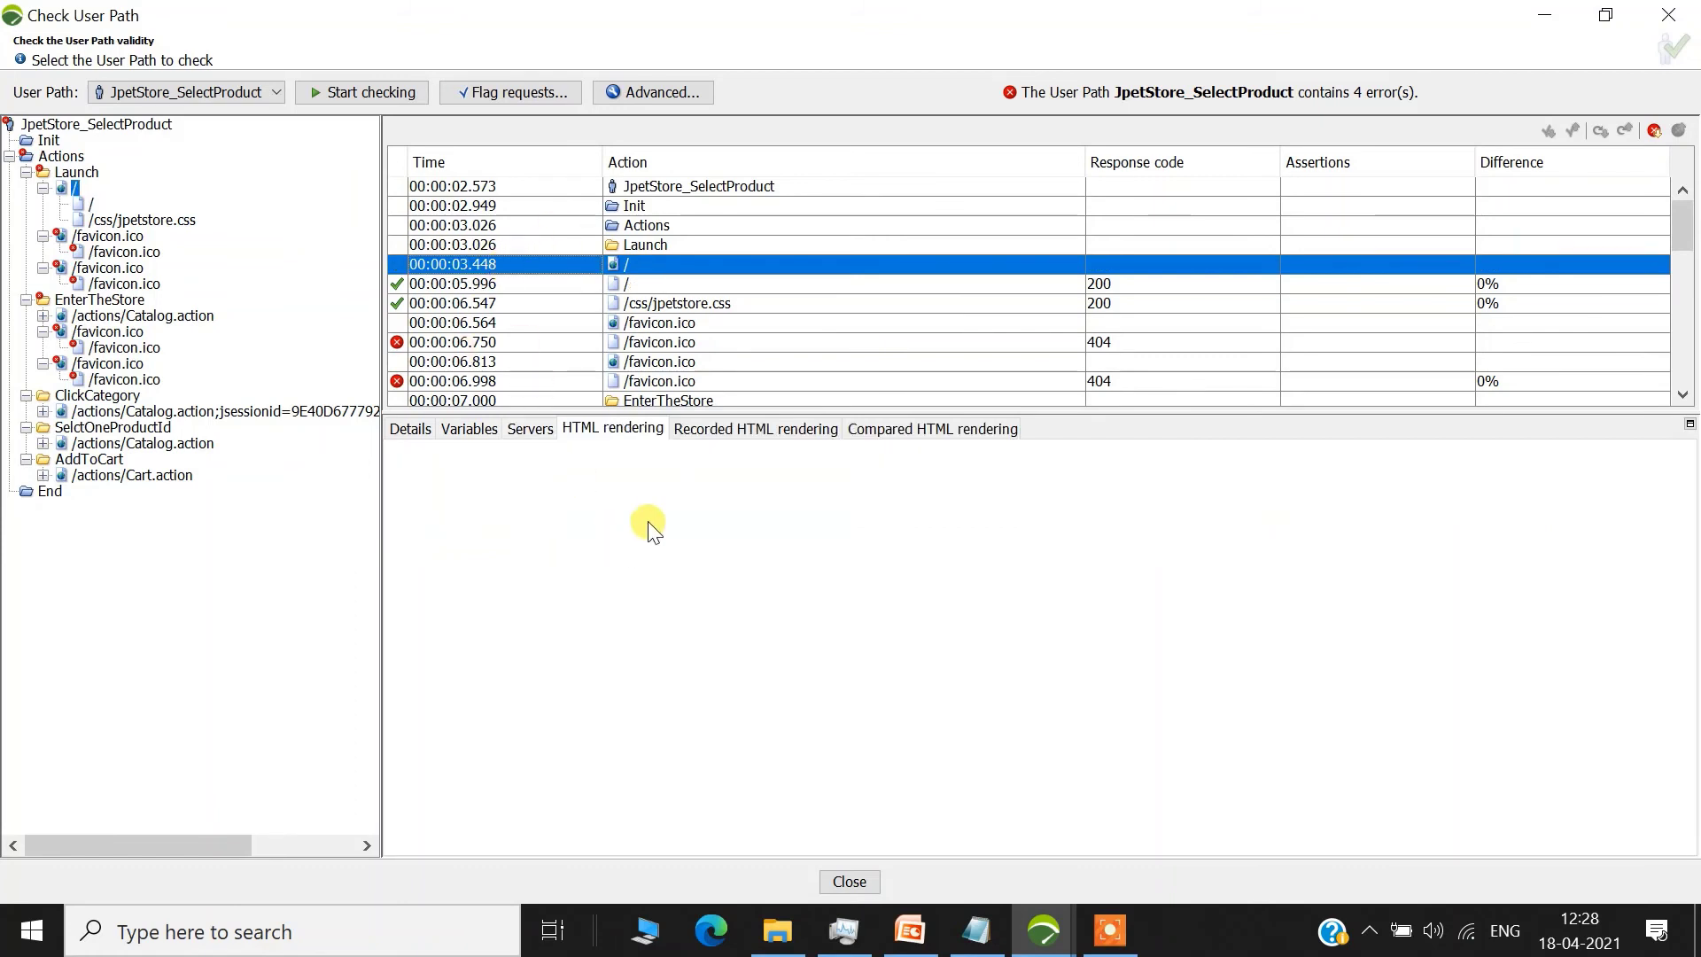
click(749, 431)
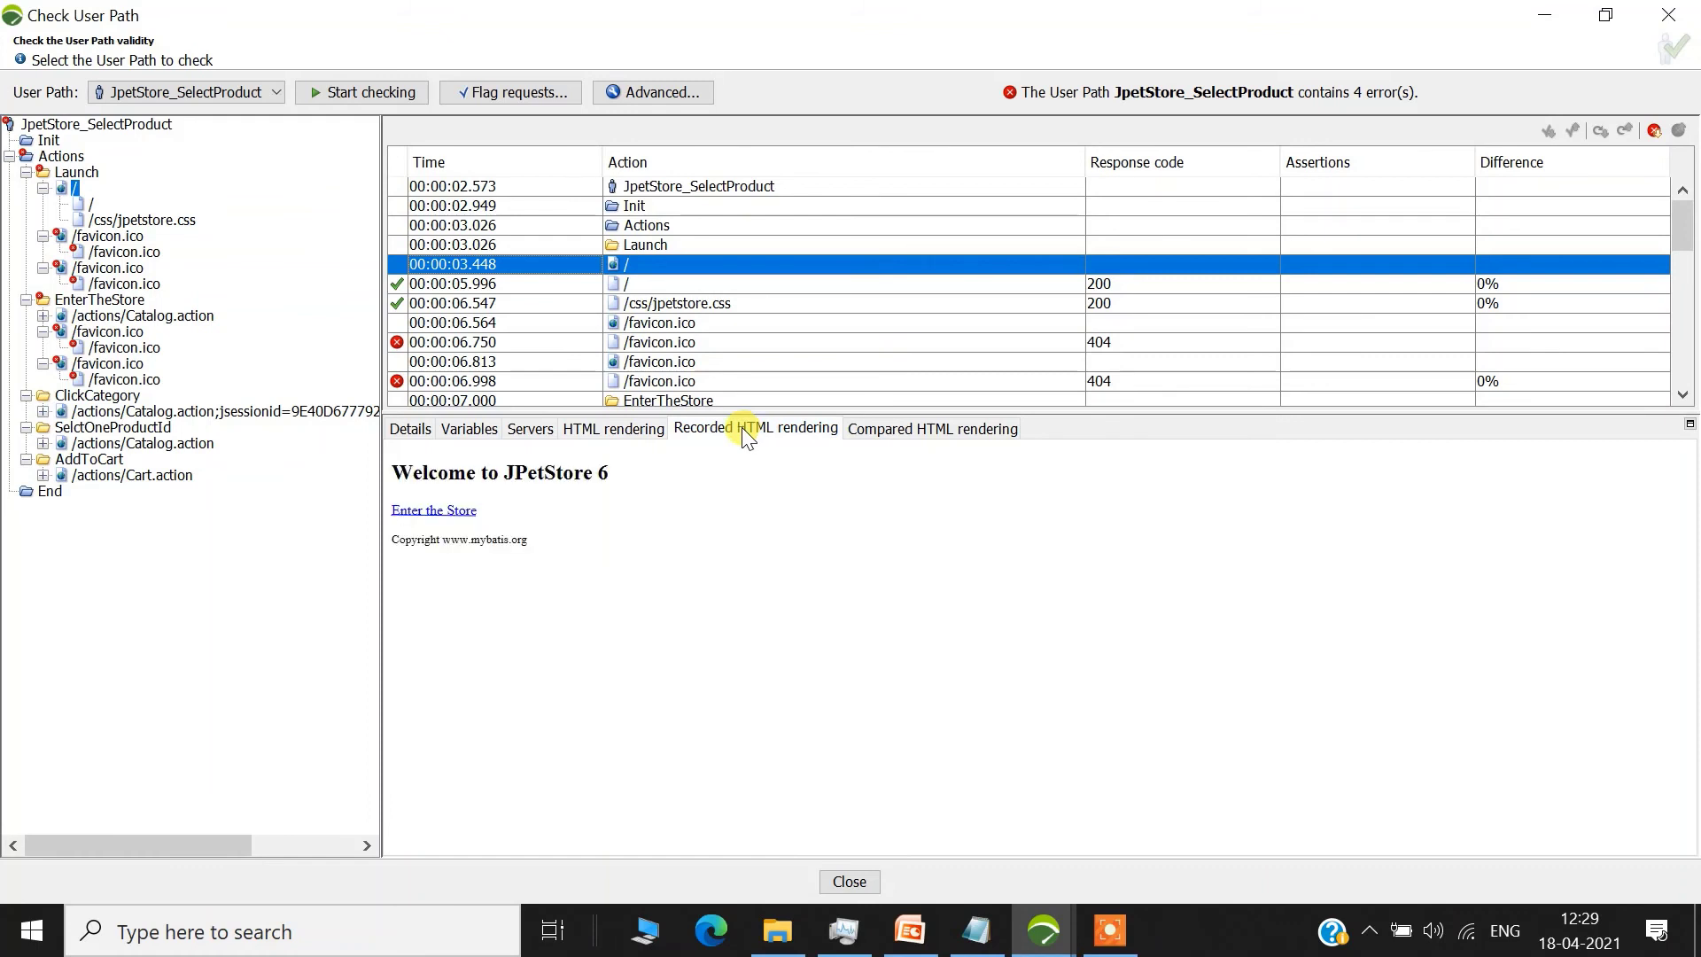
drag(410, 474, 541, 530)
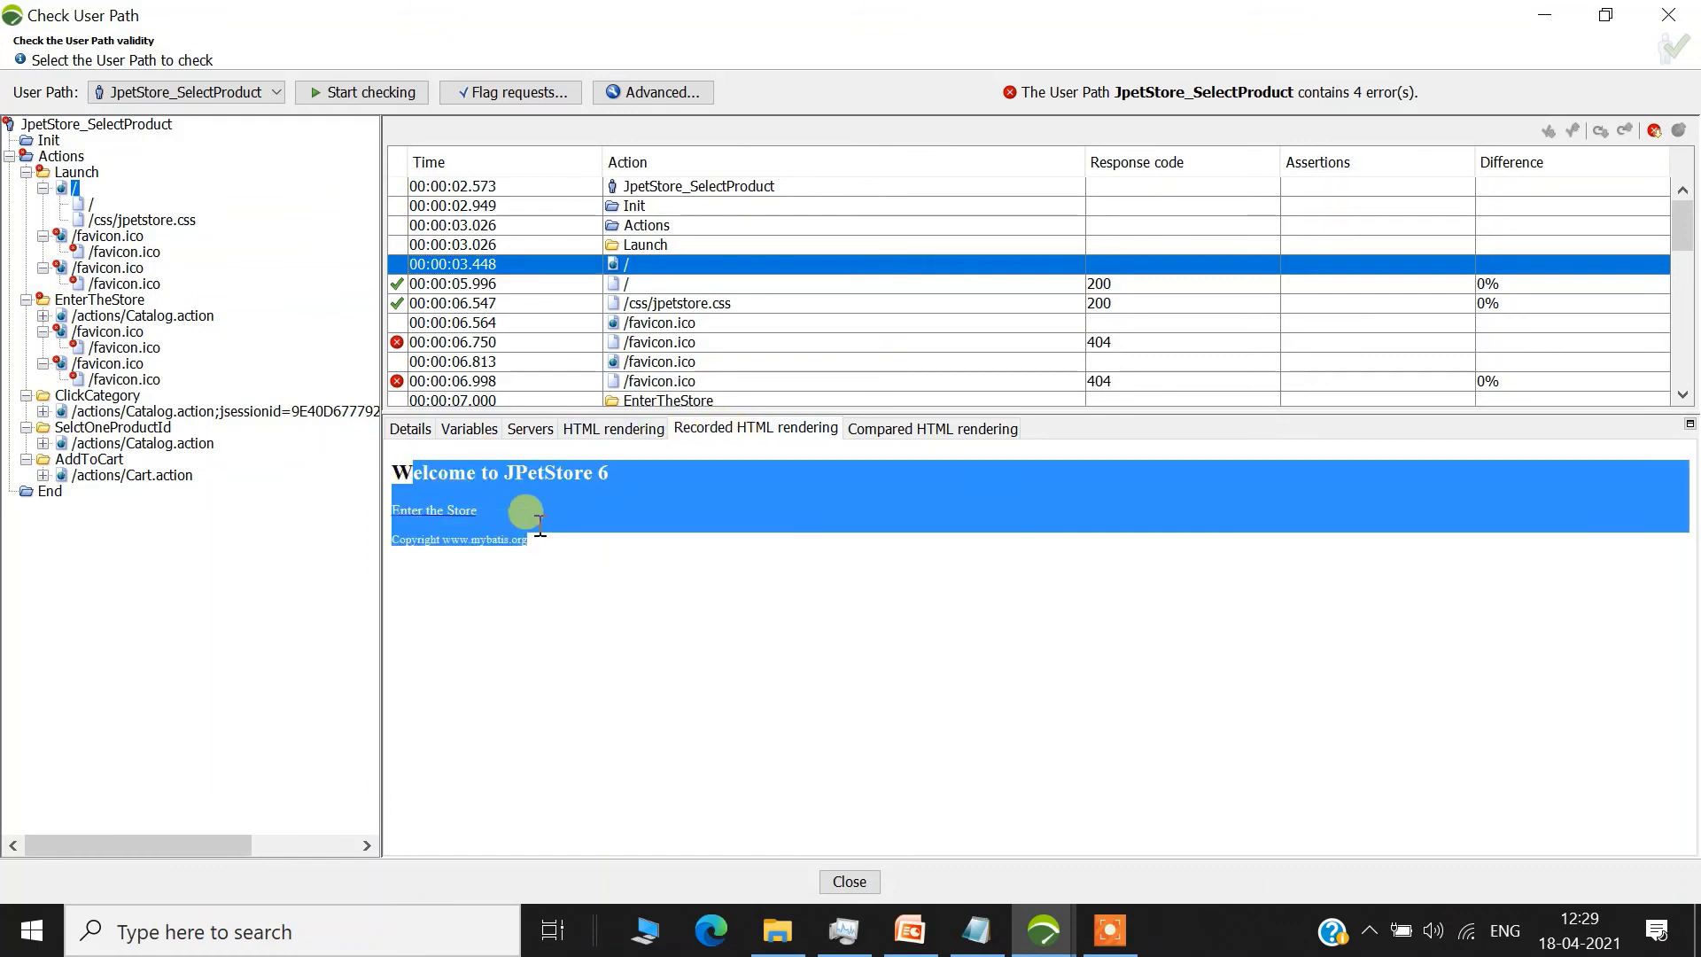
click(647, 287)
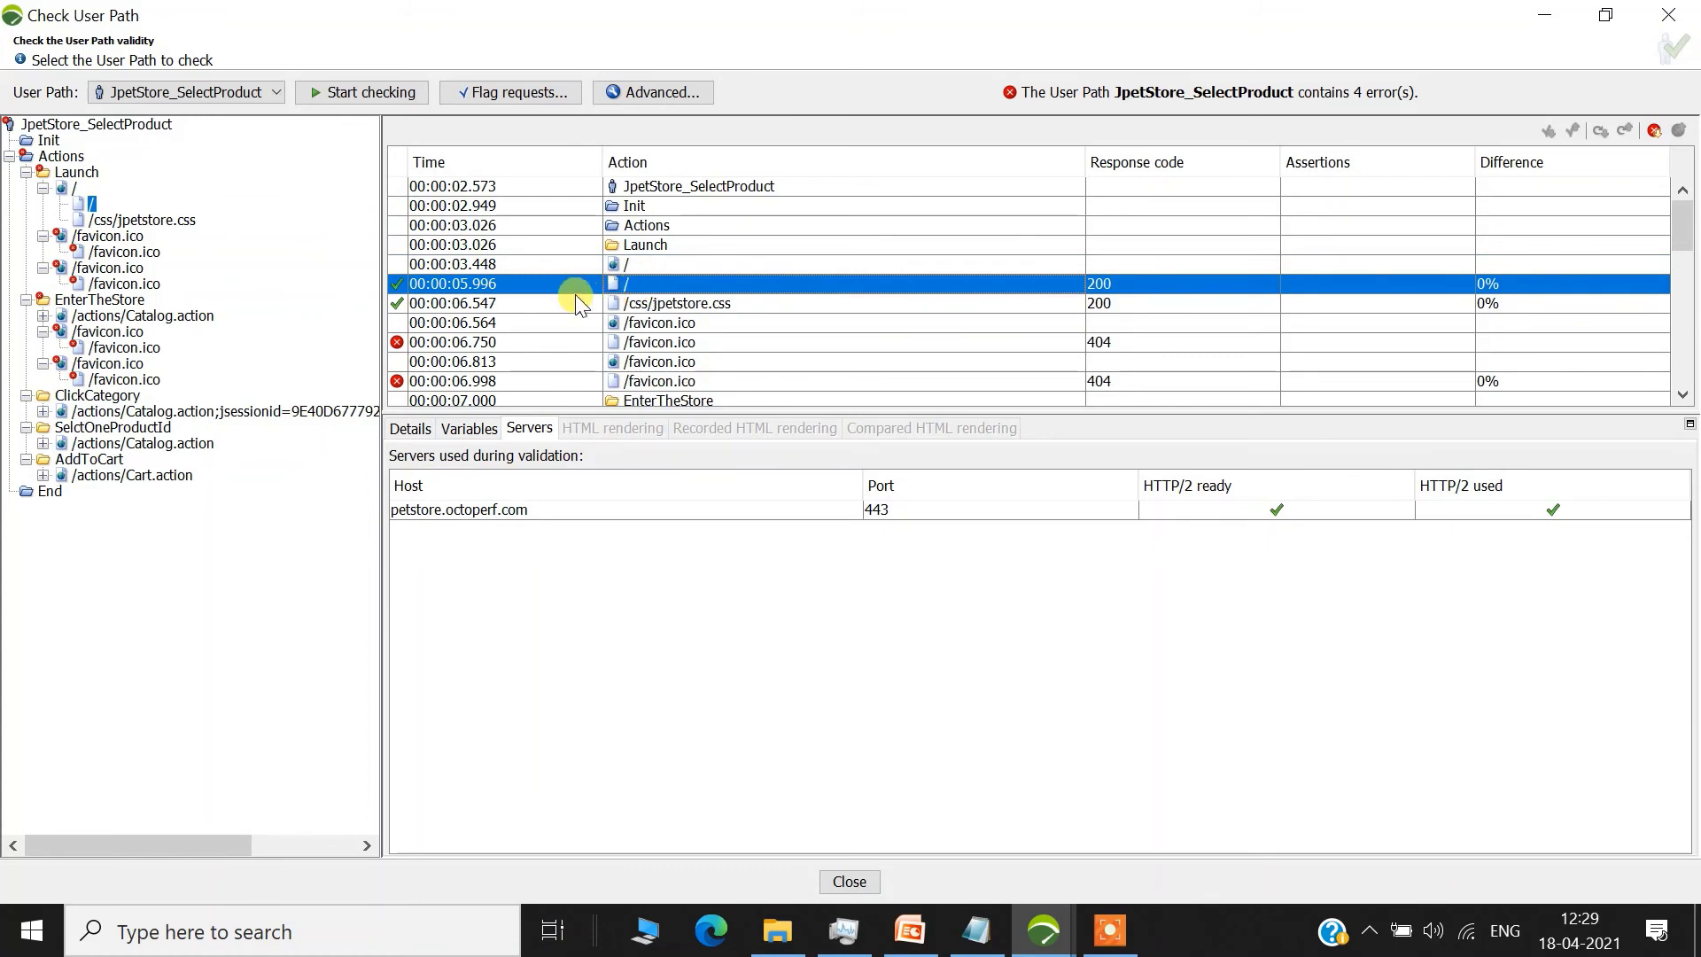
click(656, 262)
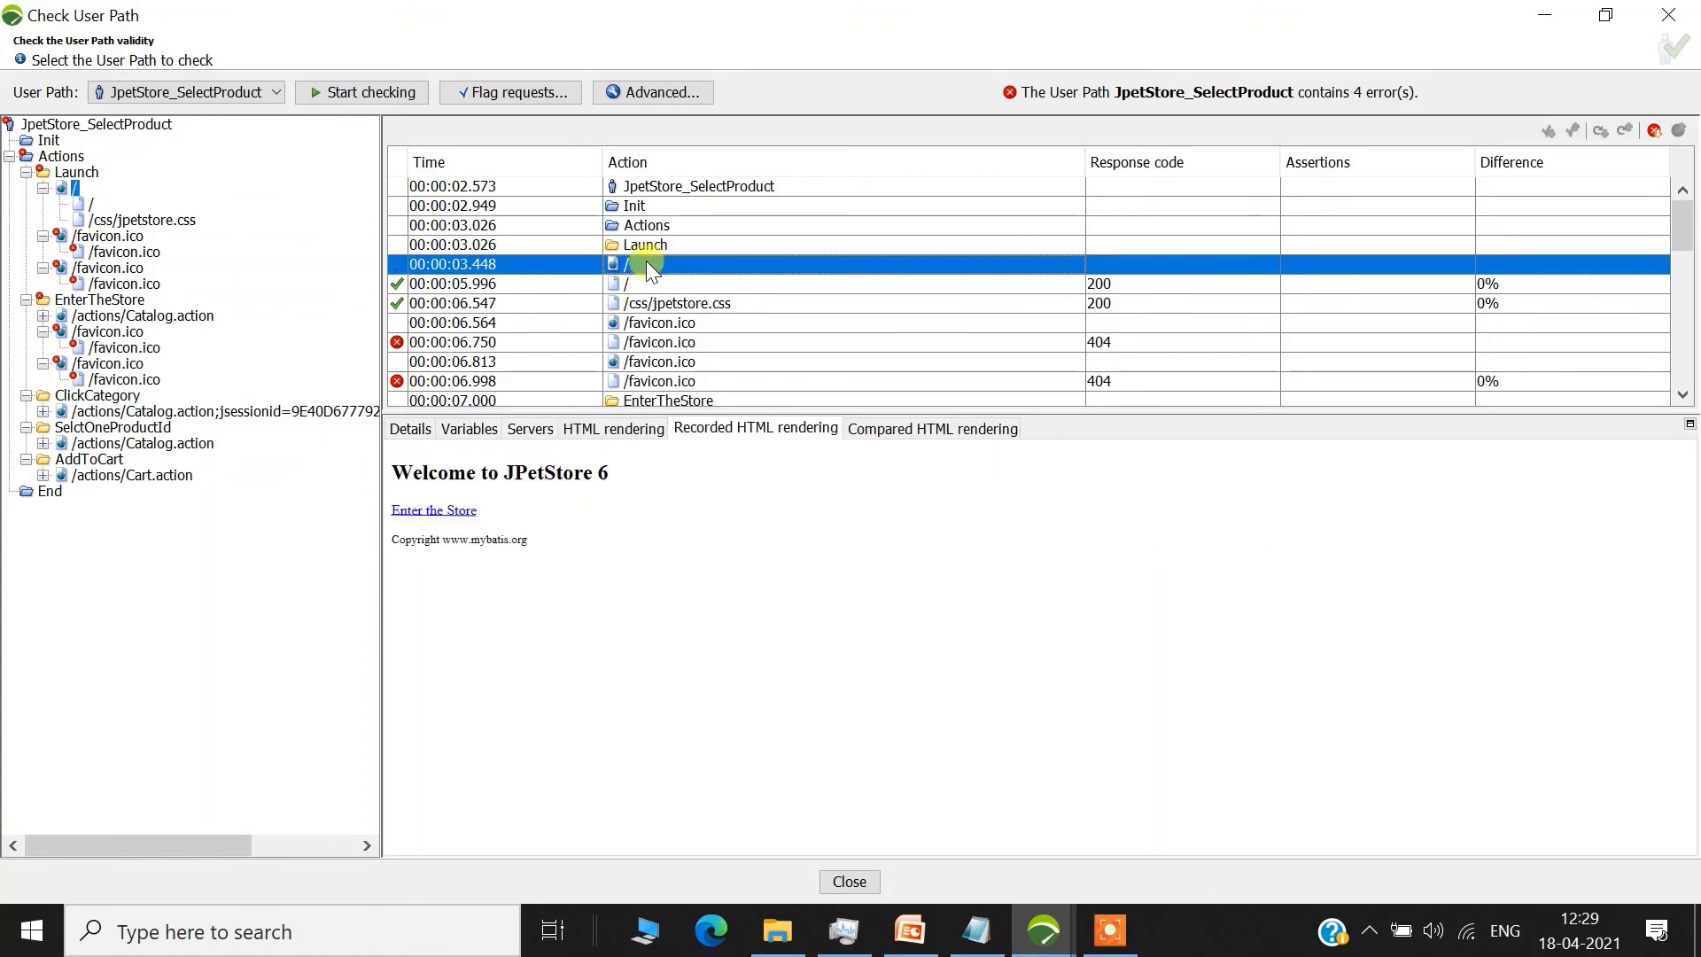
- Review the Launch transaction's details in the results tree and expand its / page to inspect the / request beneath it
click(39, 188)
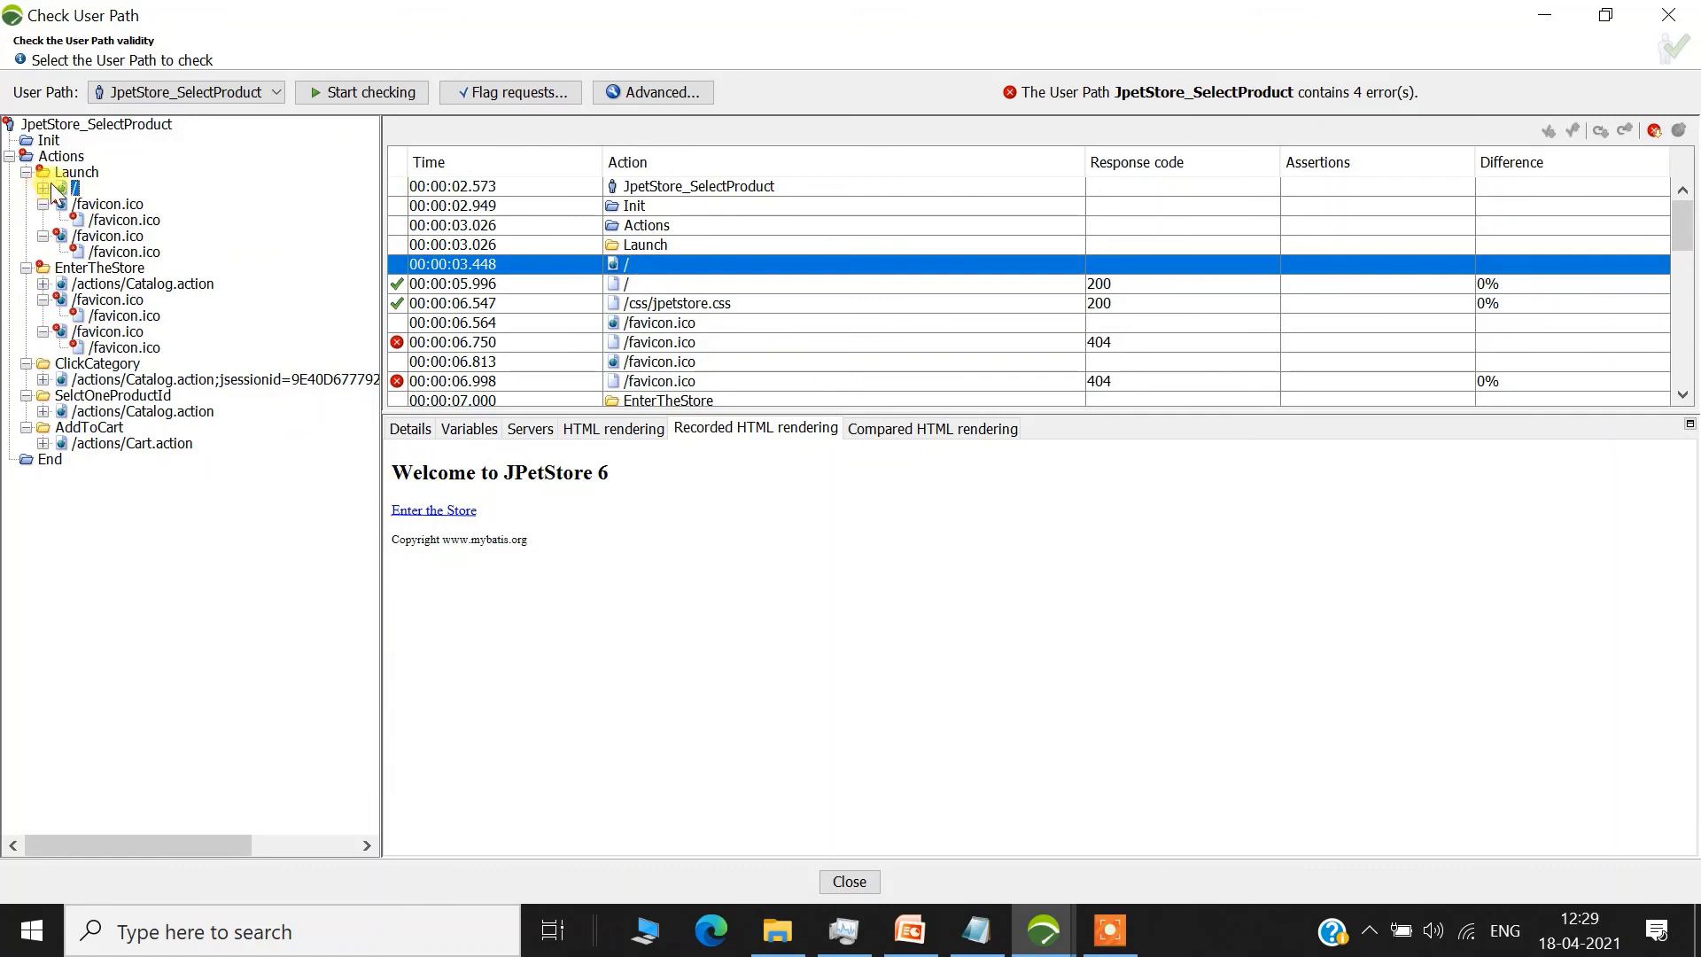
click(26, 173)
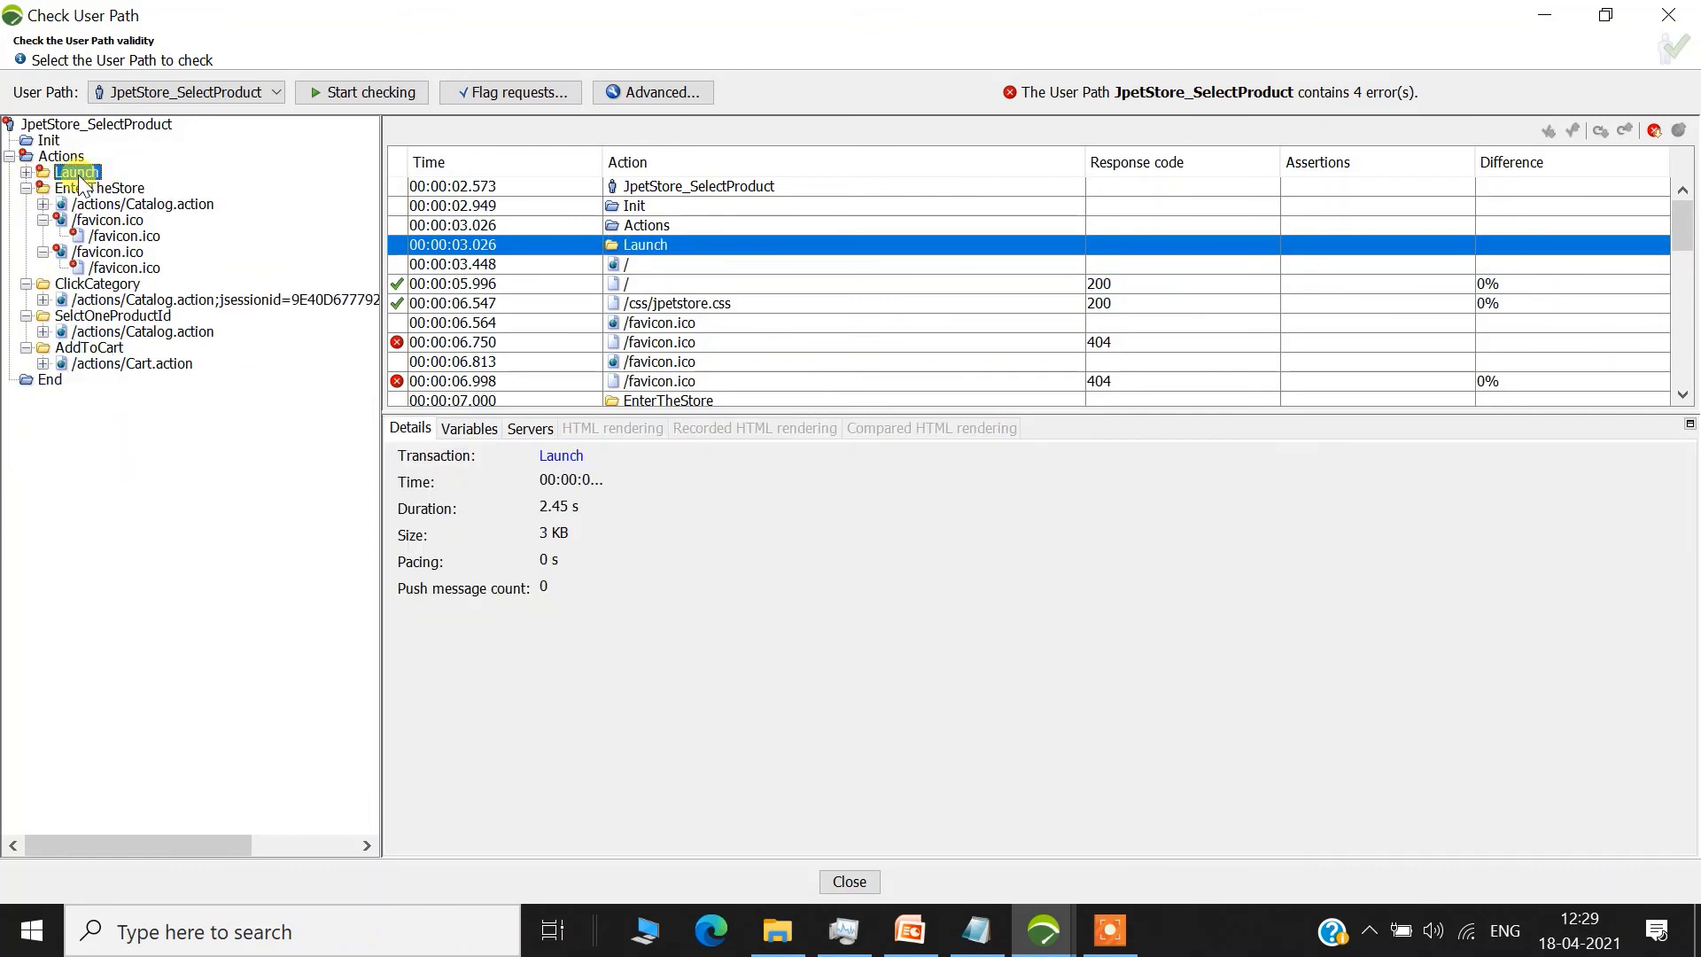
click(27, 173)
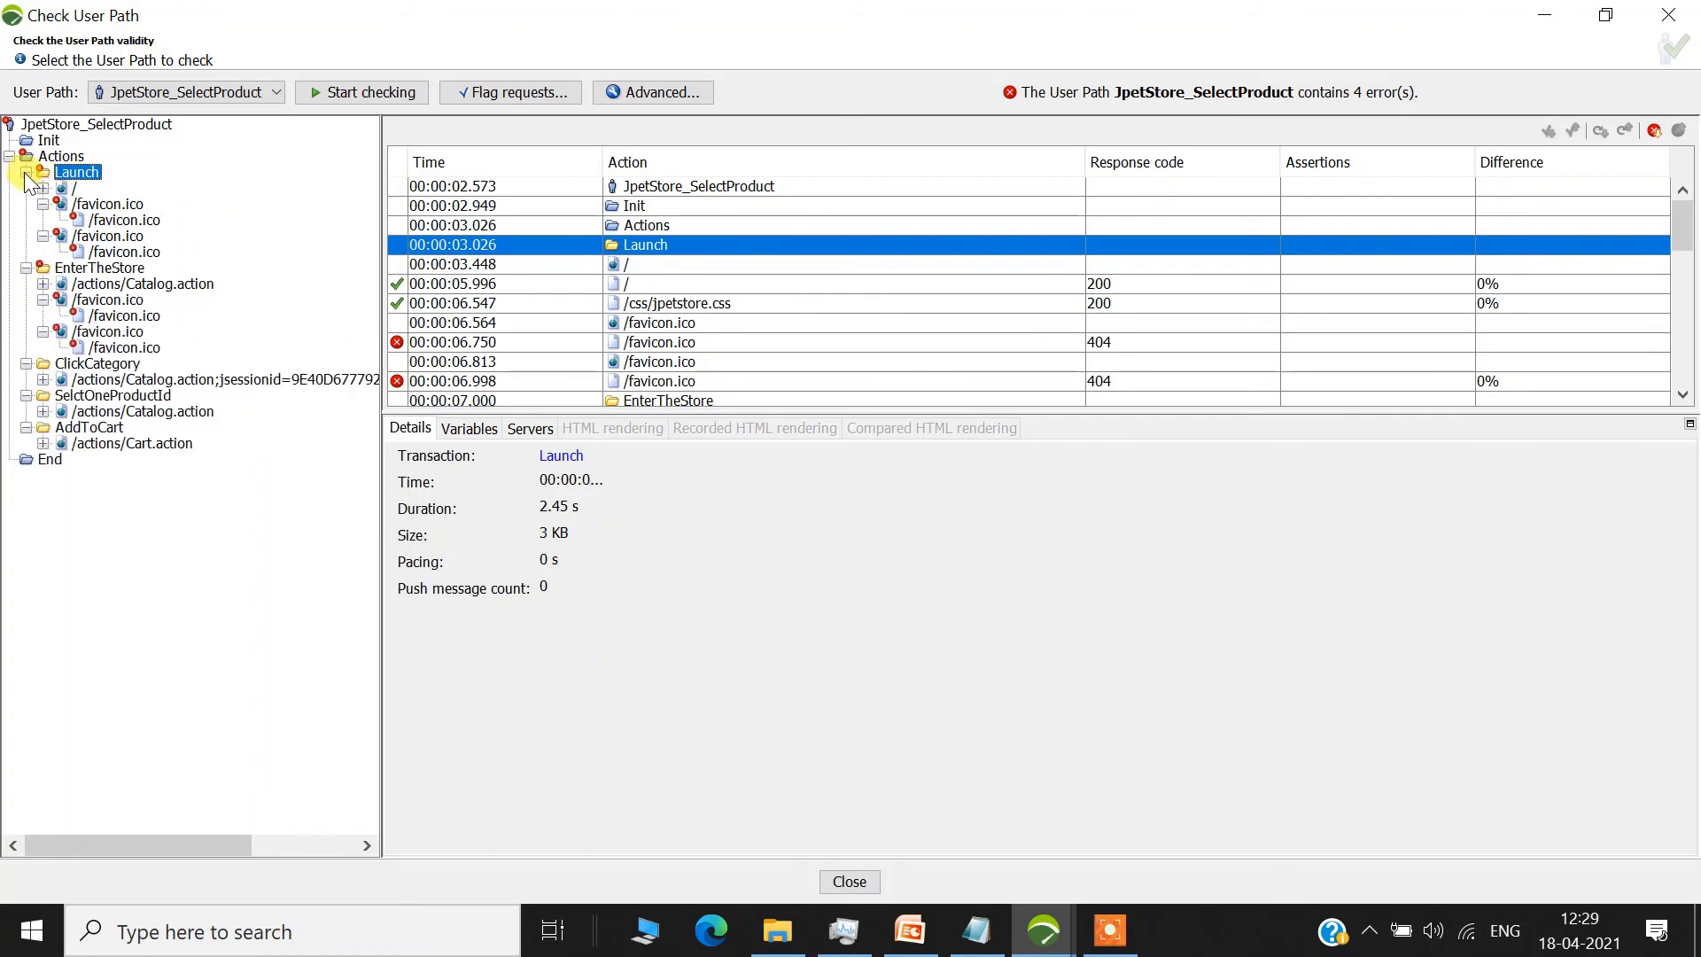
click(74, 189)
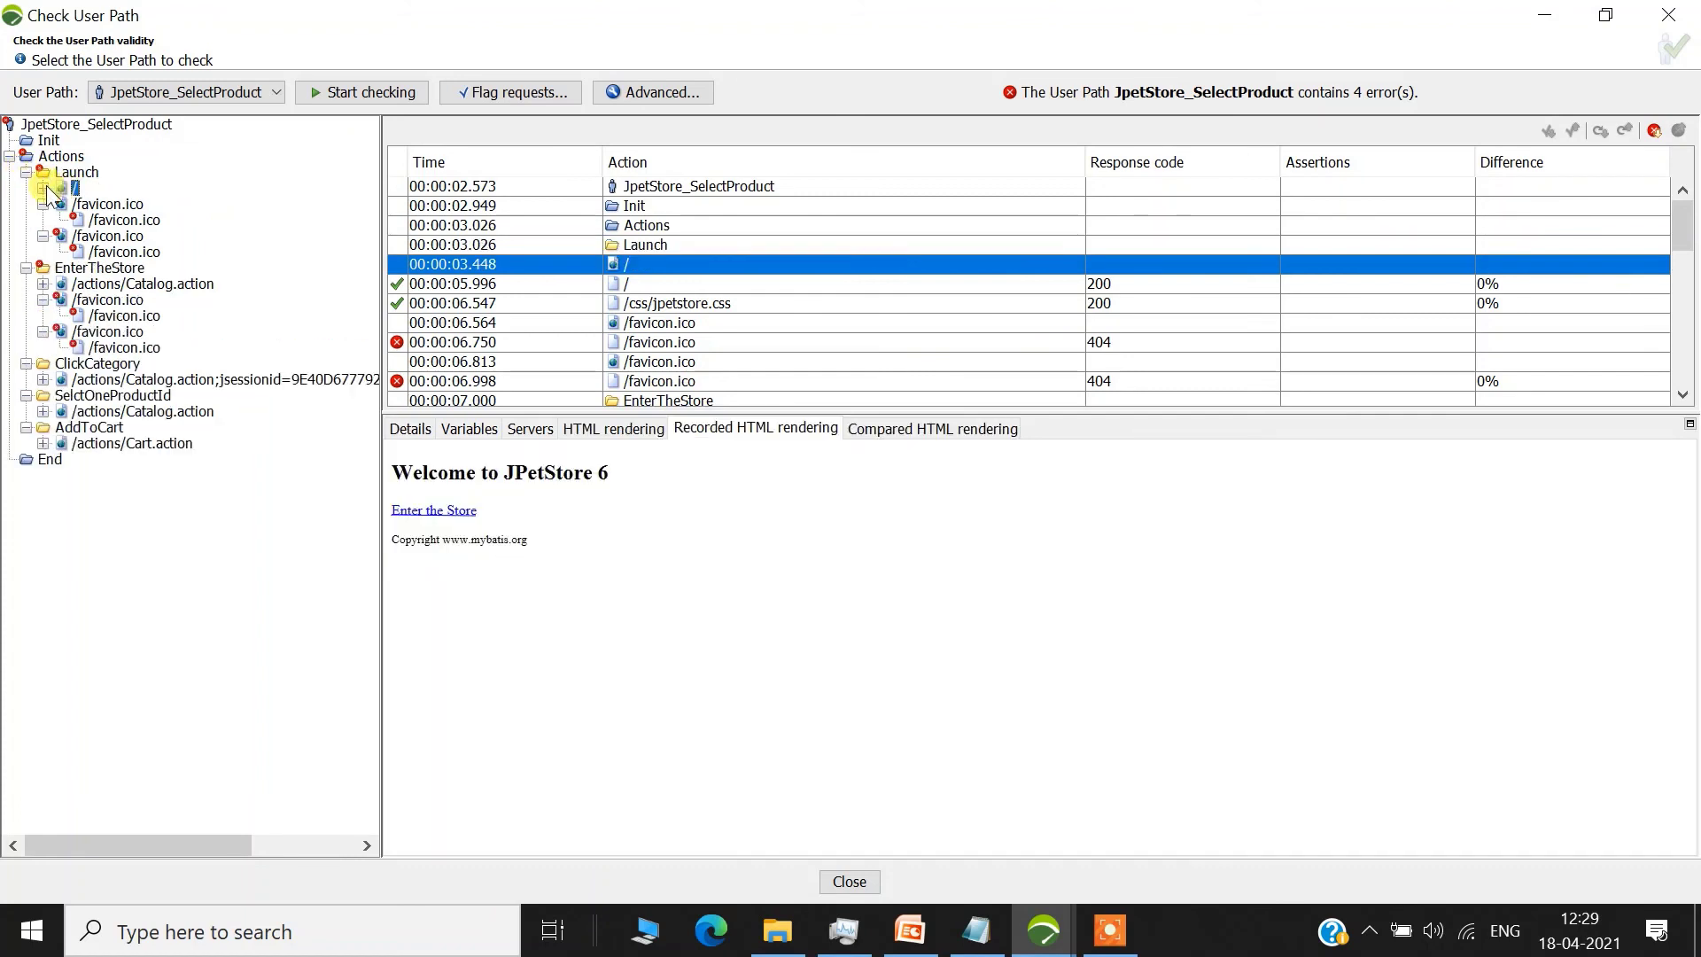
click(43, 189)
click(91, 204)
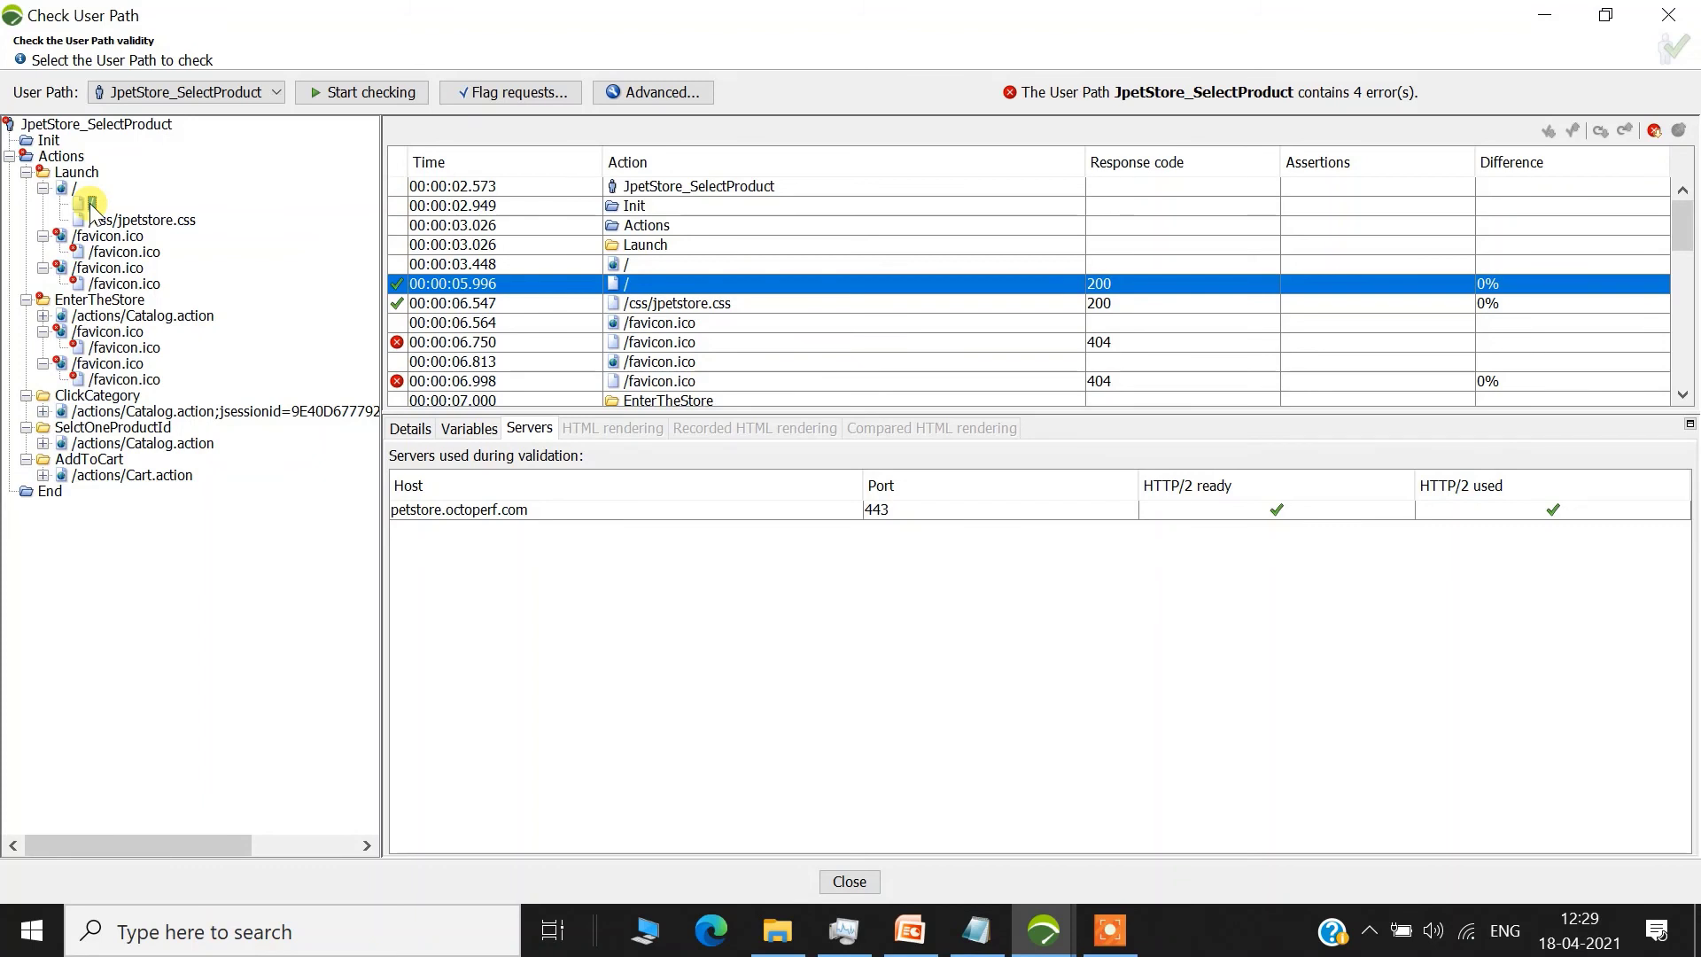
- Review the recorded HTML rendering of the Launch / page and highlight its rendered text
click(78, 189)
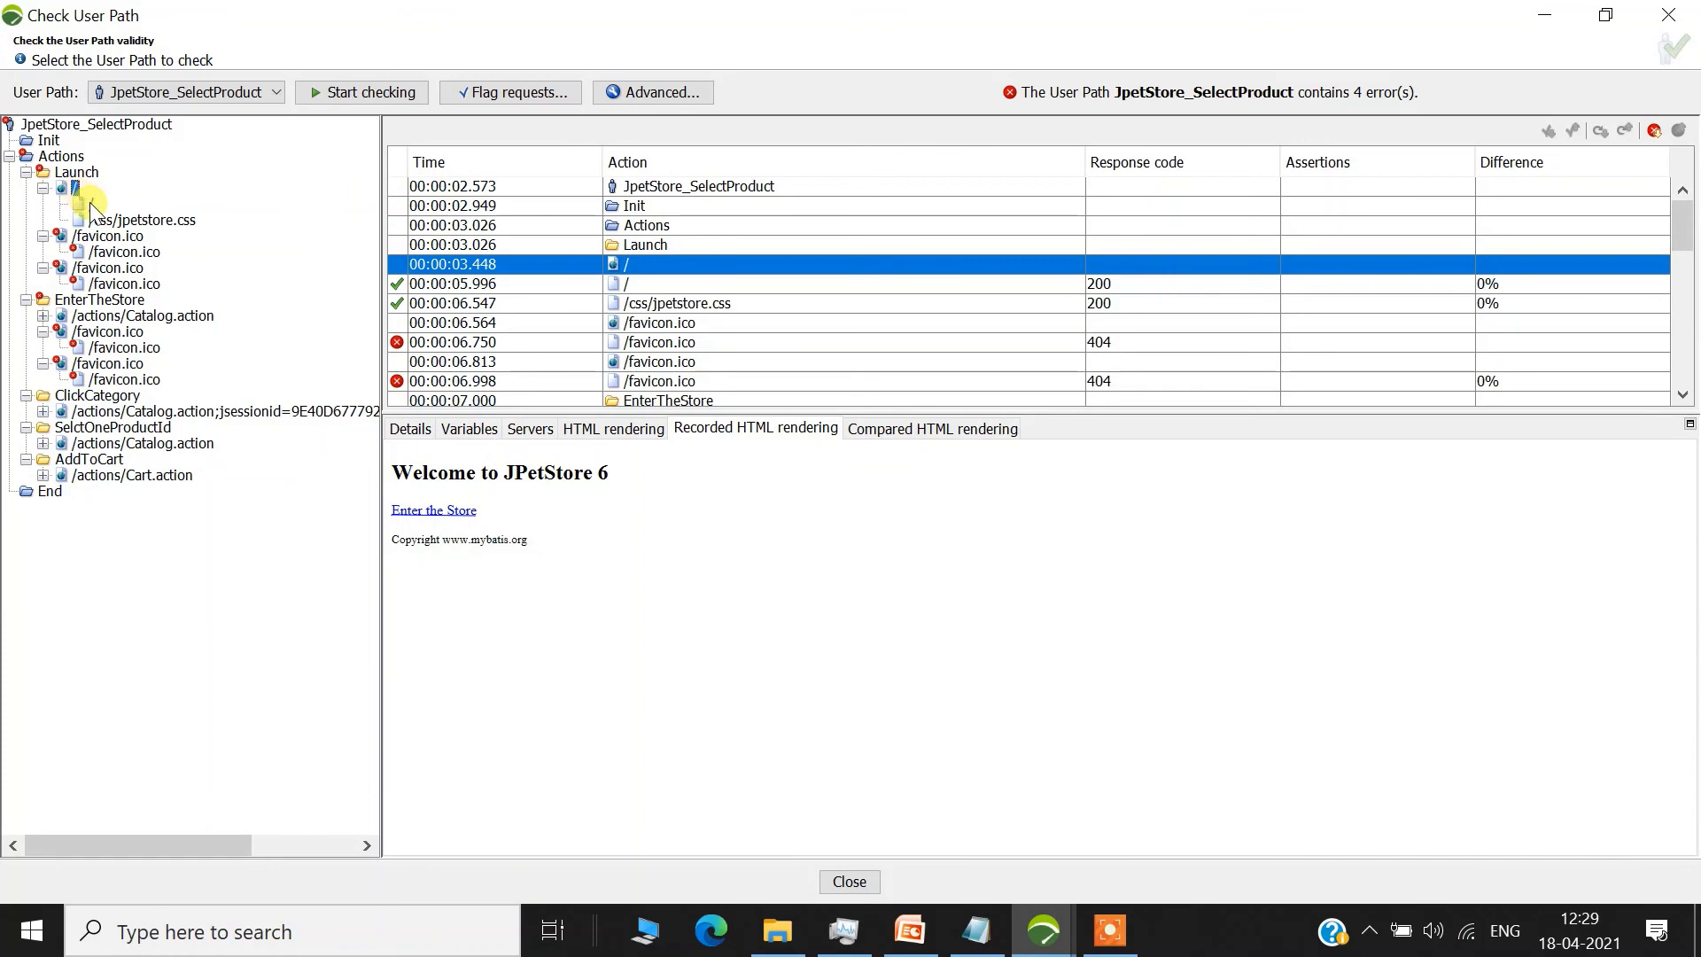
click(92, 203)
click(76, 188)
click(727, 427)
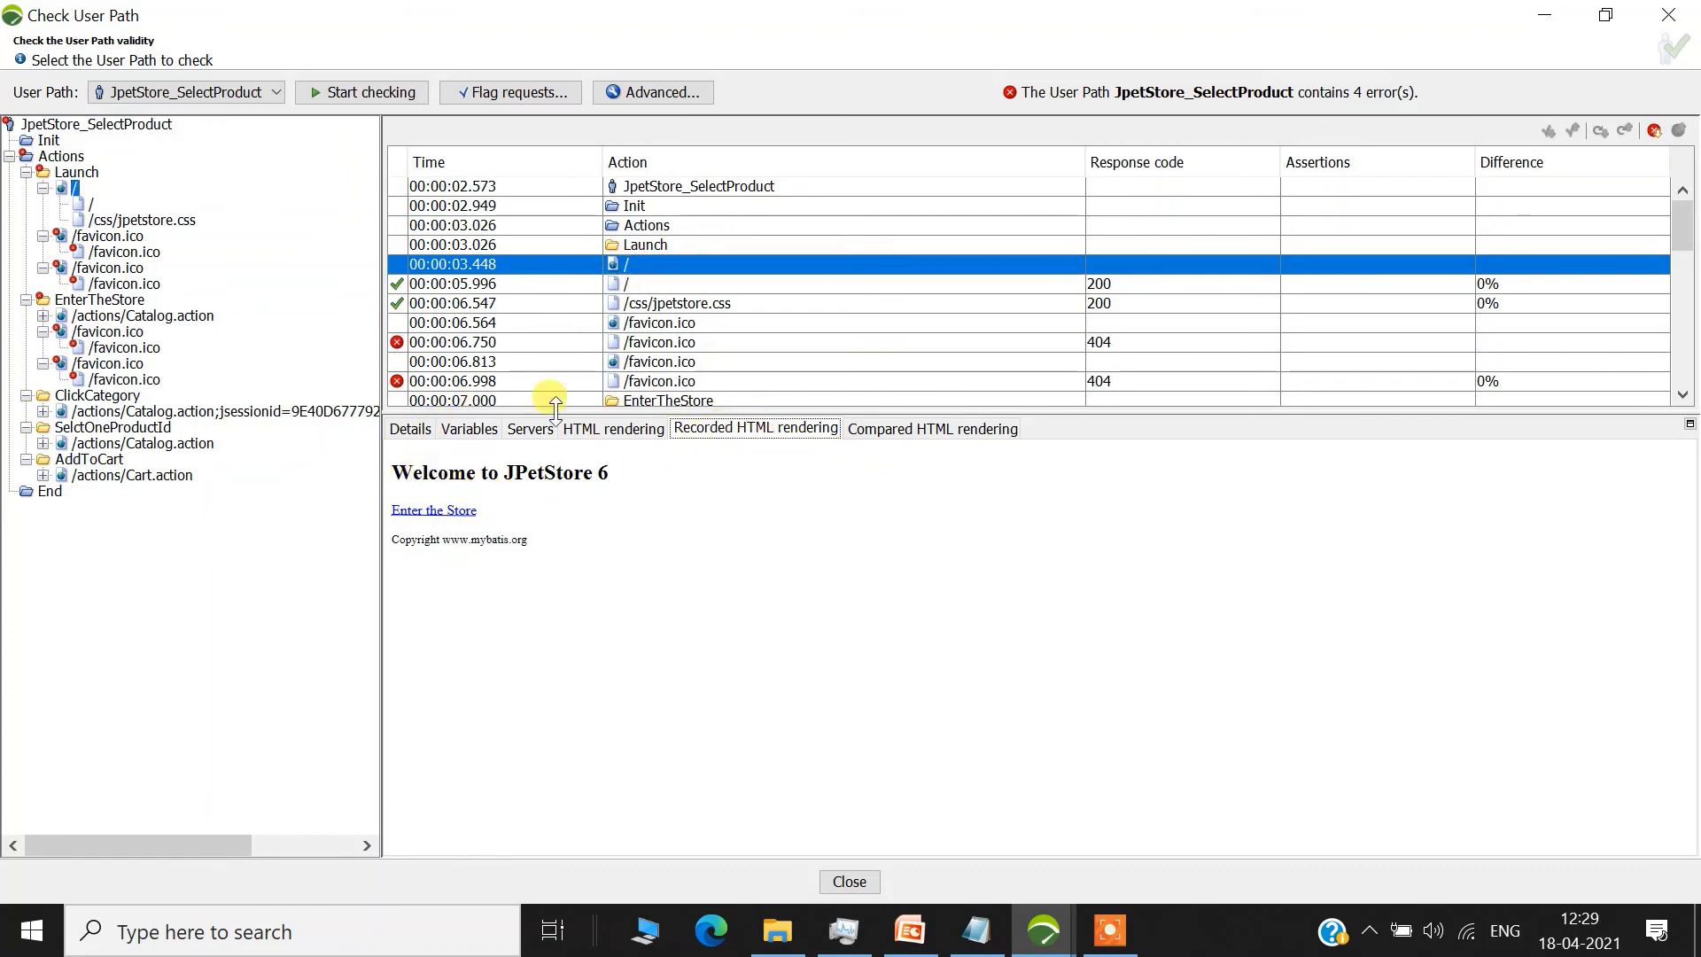
click(408, 471)
drag(407, 471, 627, 607)
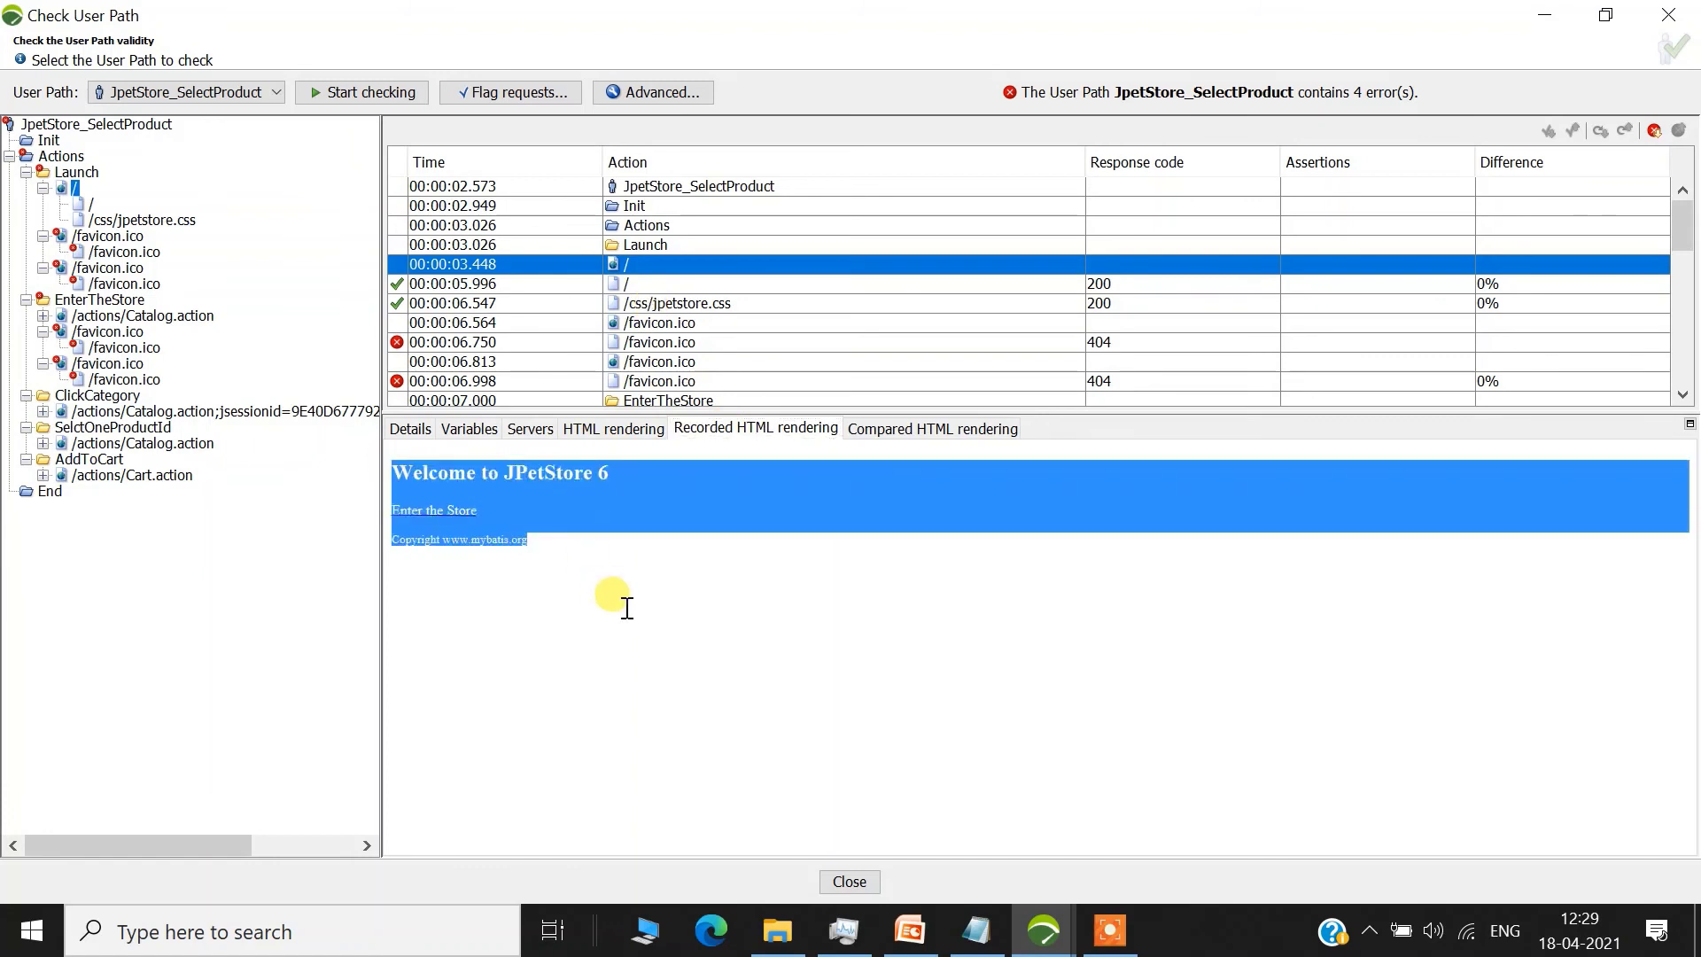
- Inspect the details of the Launch / request, viewing its request headers and its response
click(652, 282)
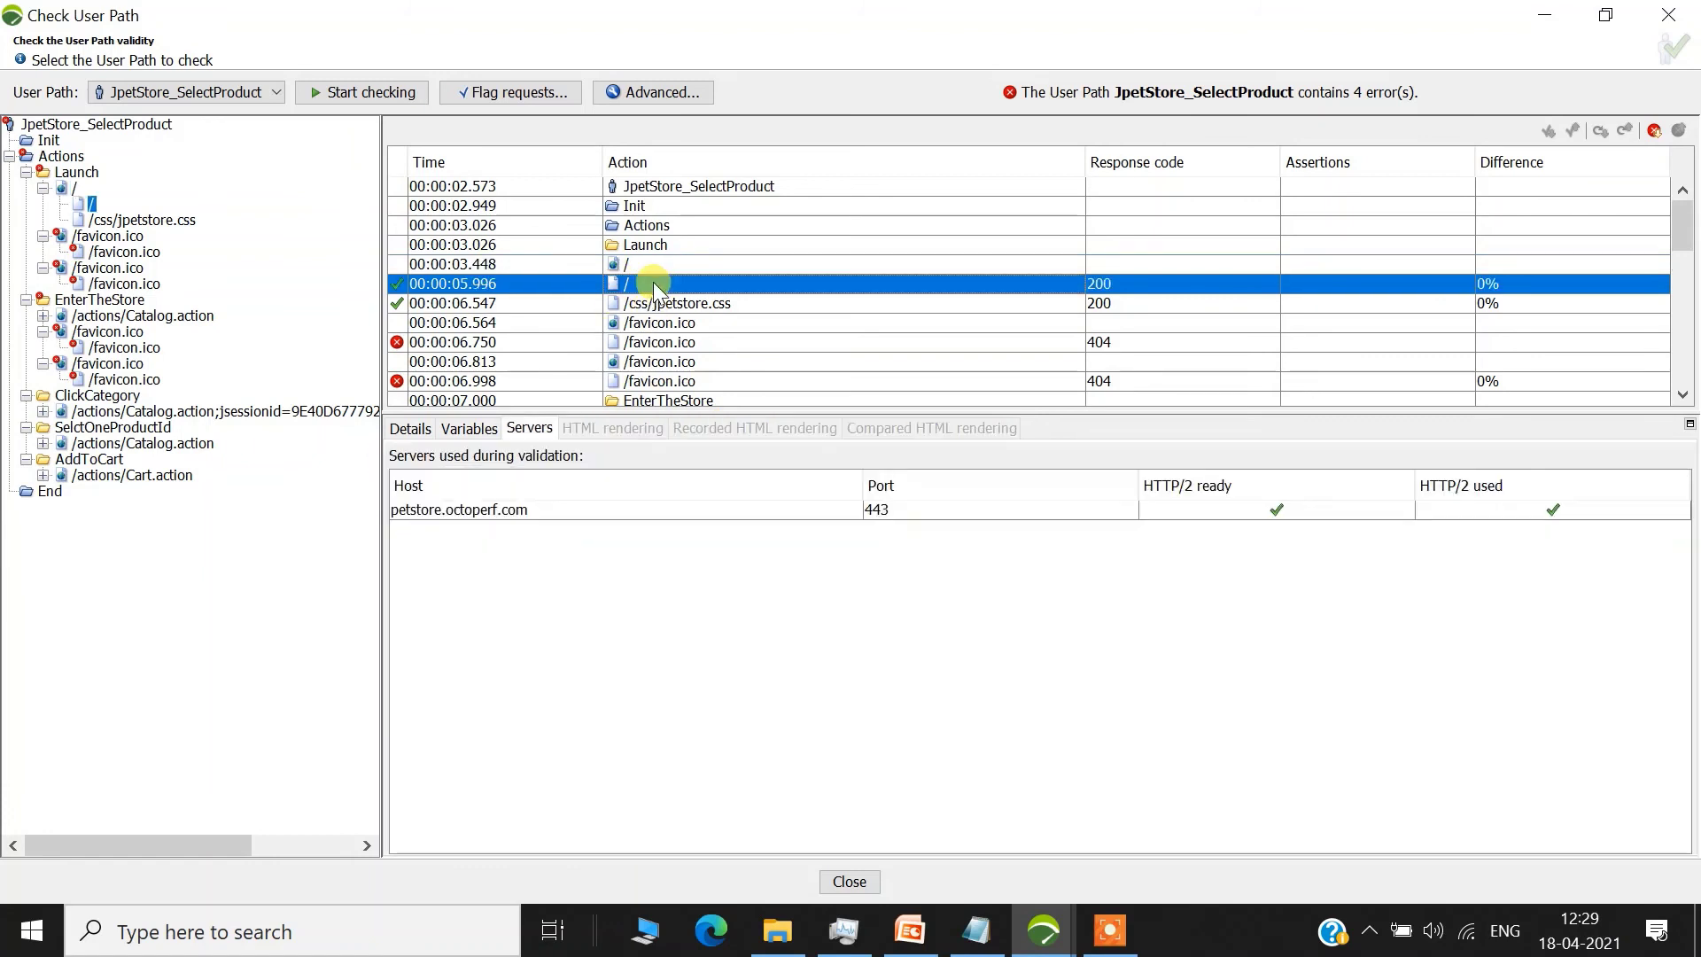
click(410, 428)
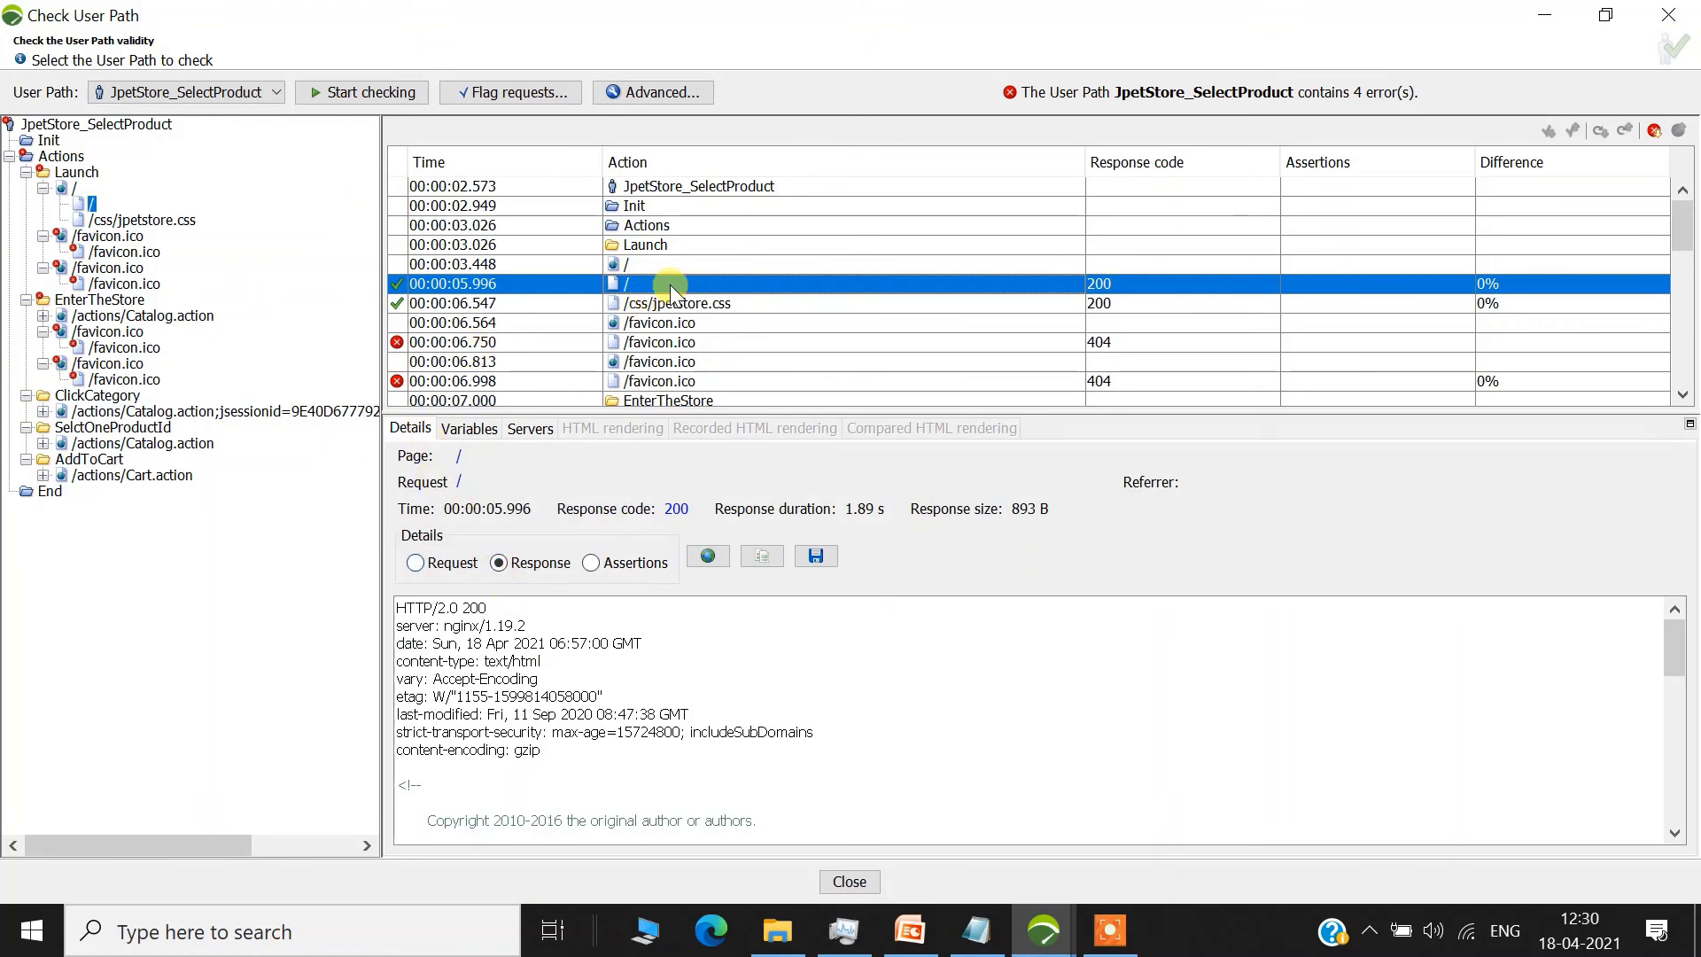
click(456, 563)
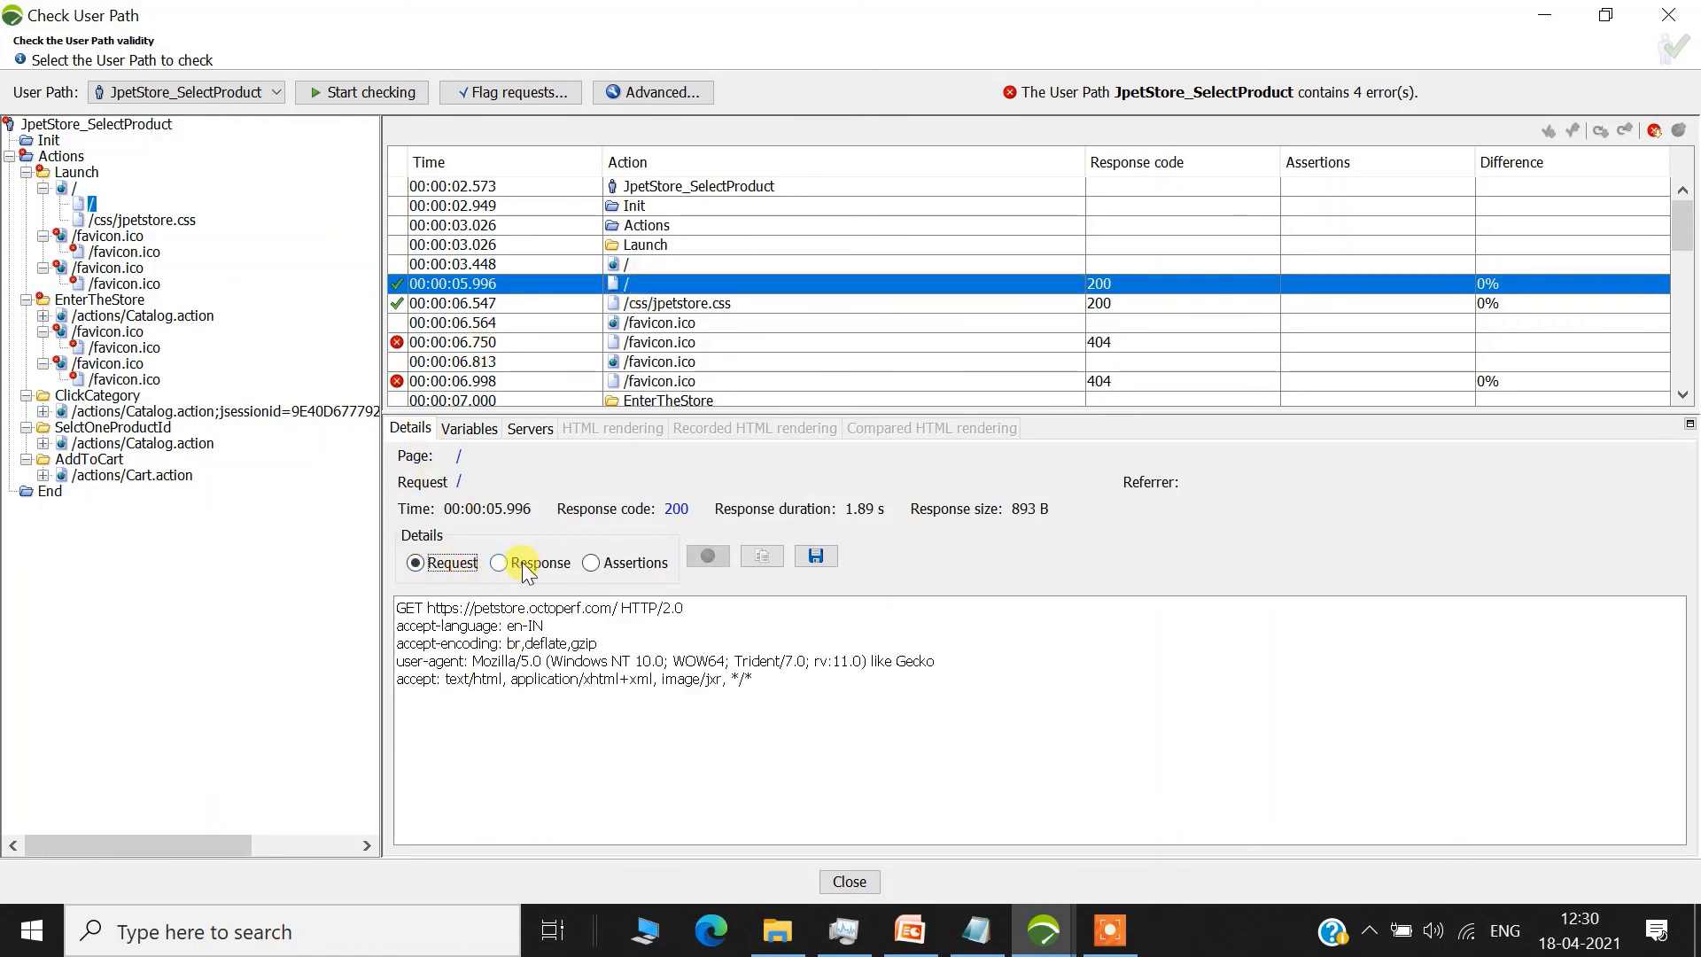
click(523, 562)
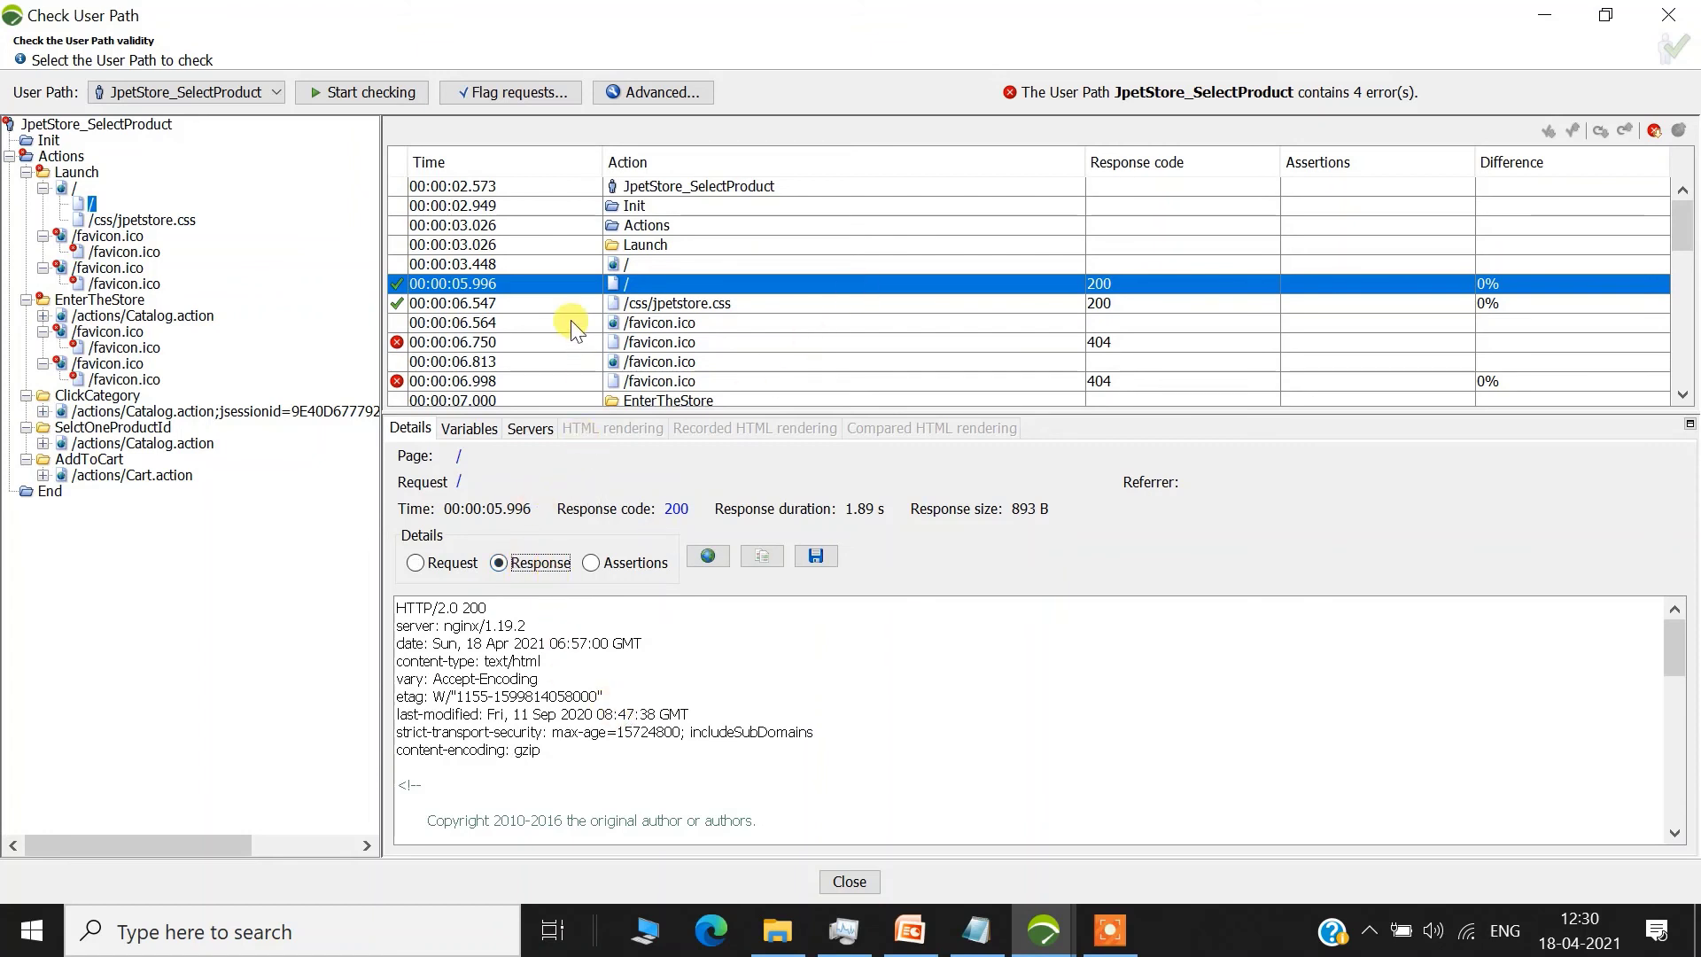
- Check the Launch / page's HTML rendering, servers, variables and details
click(538, 265)
click(620, 428)
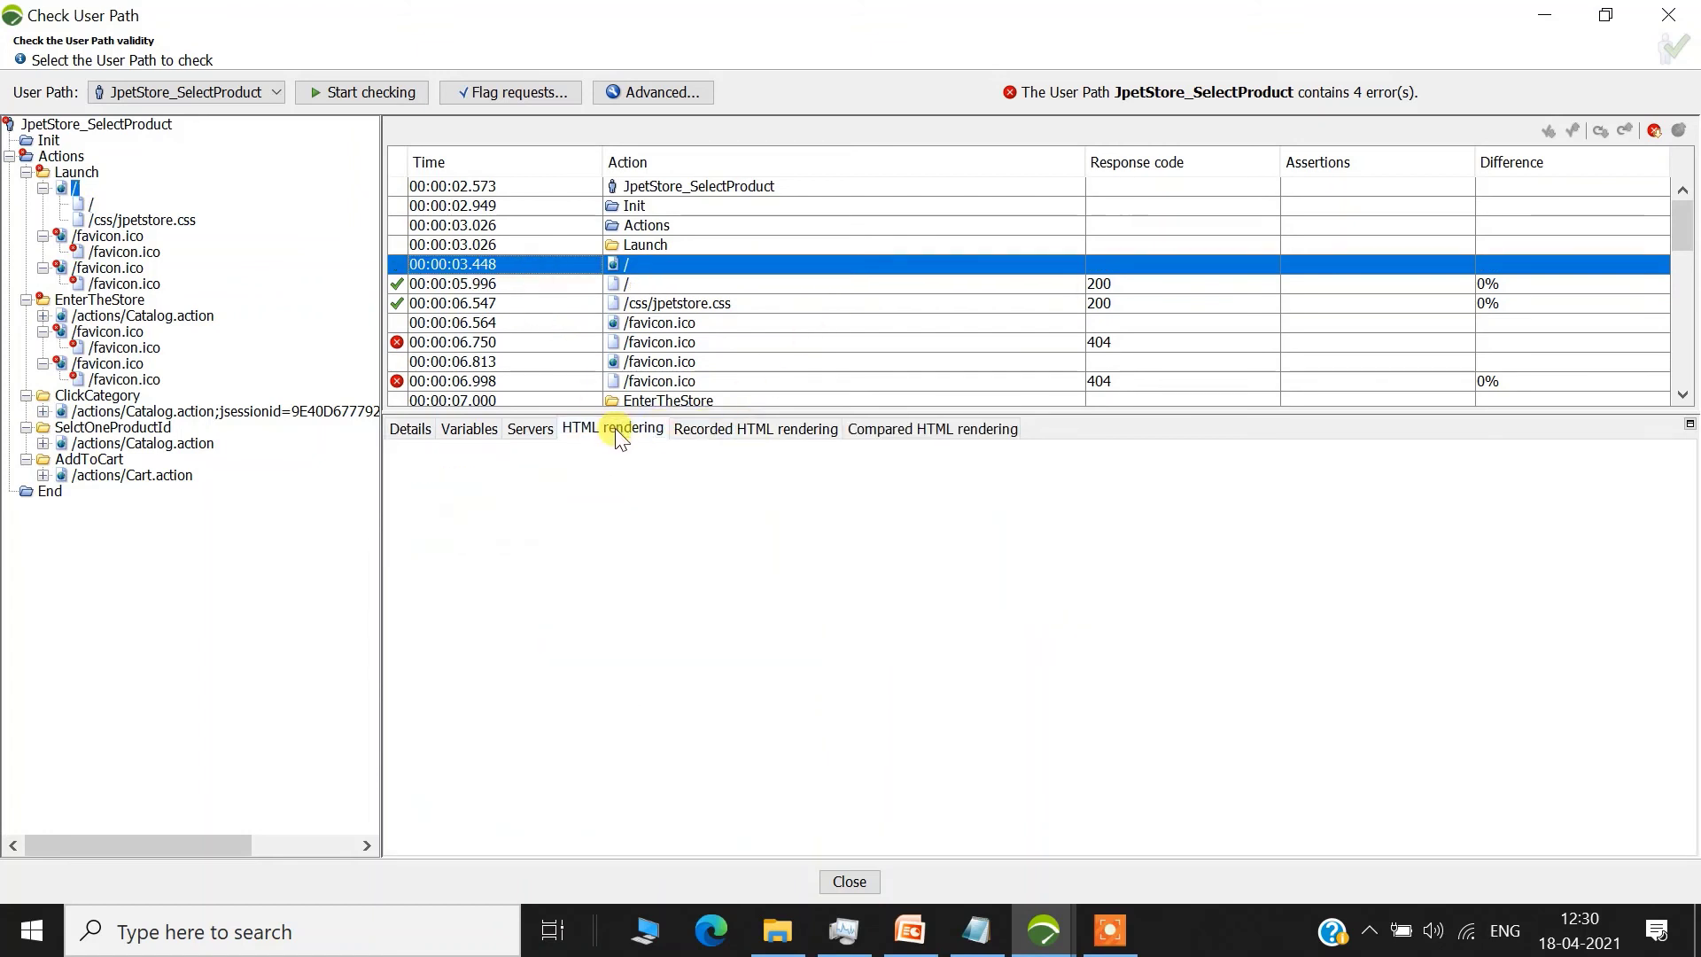
click(535, 429)
click(459, 429)
click(412, 428)
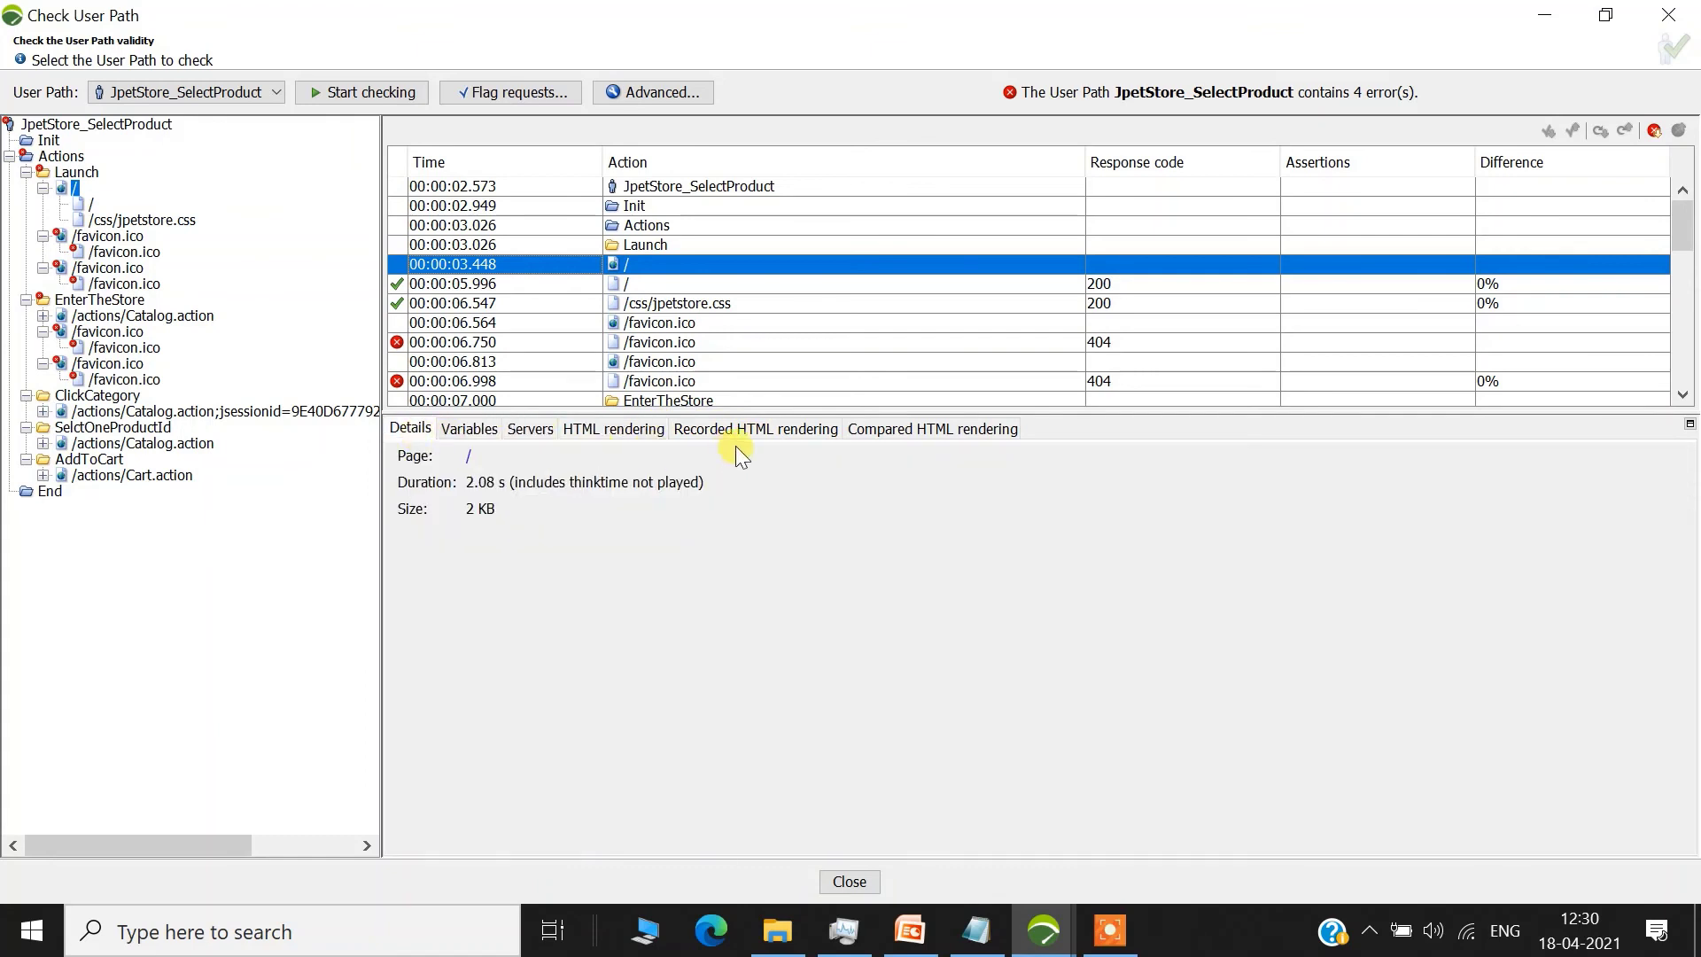
- Compare the recorded and compared HTML renderings of the Launch / page, and collapse that page in the results tree
click(790, 429)
click(937, 431)
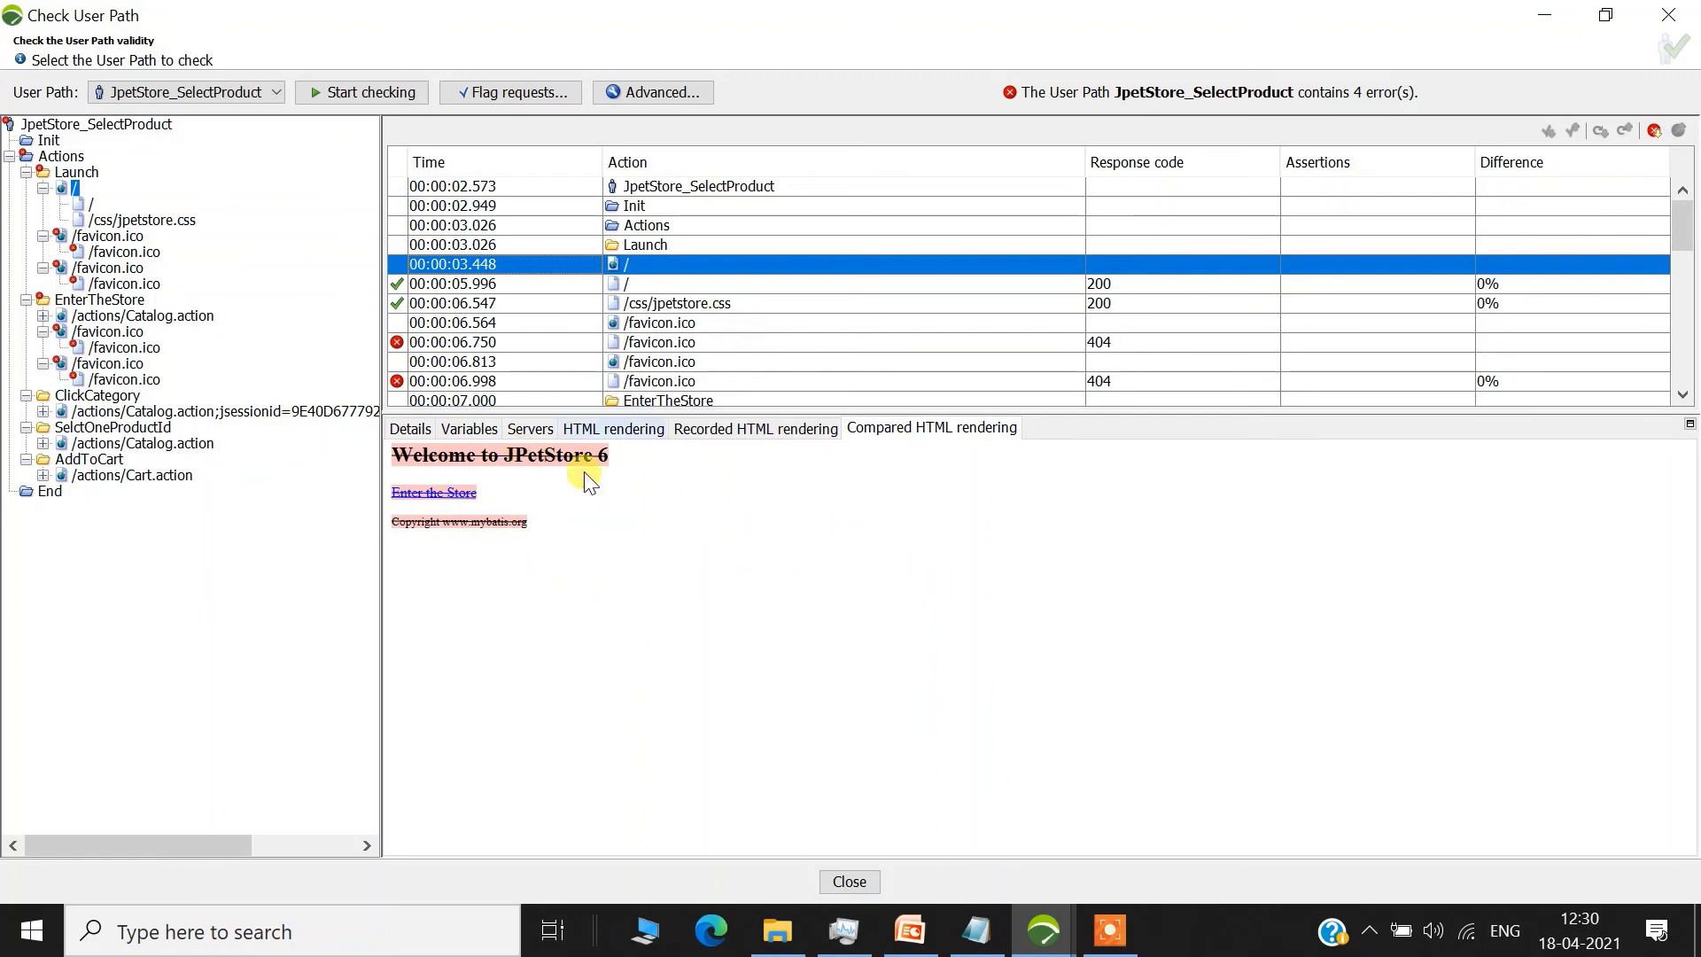
click(735, 430)
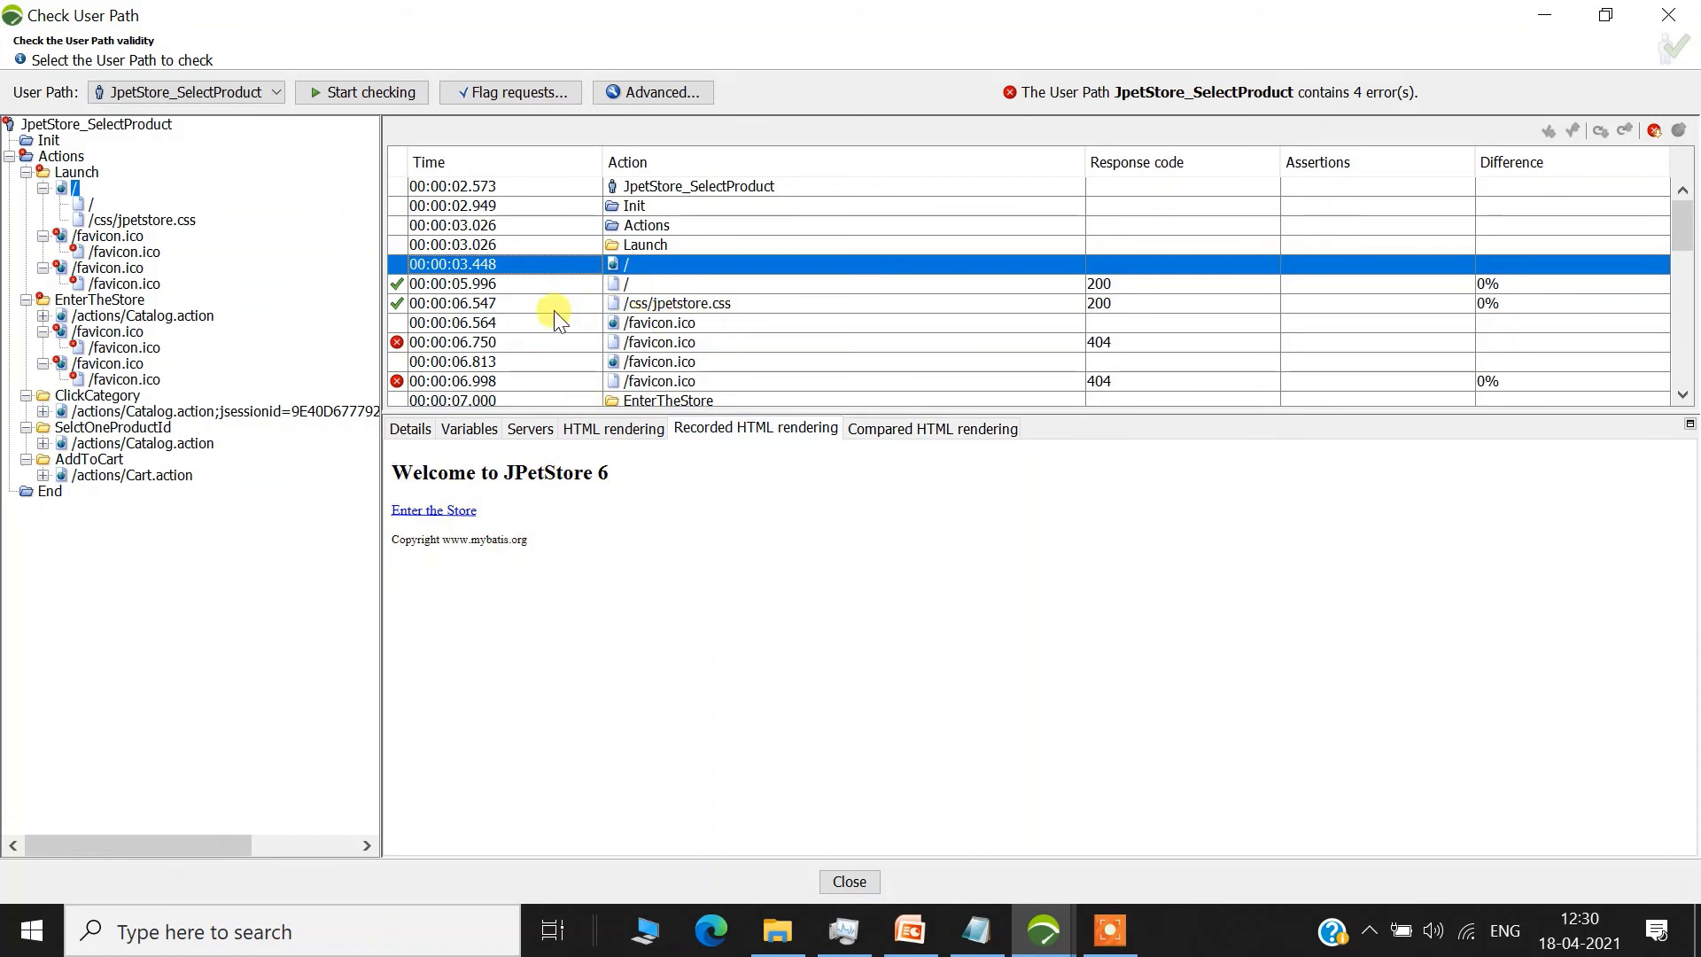
click(42, 188)
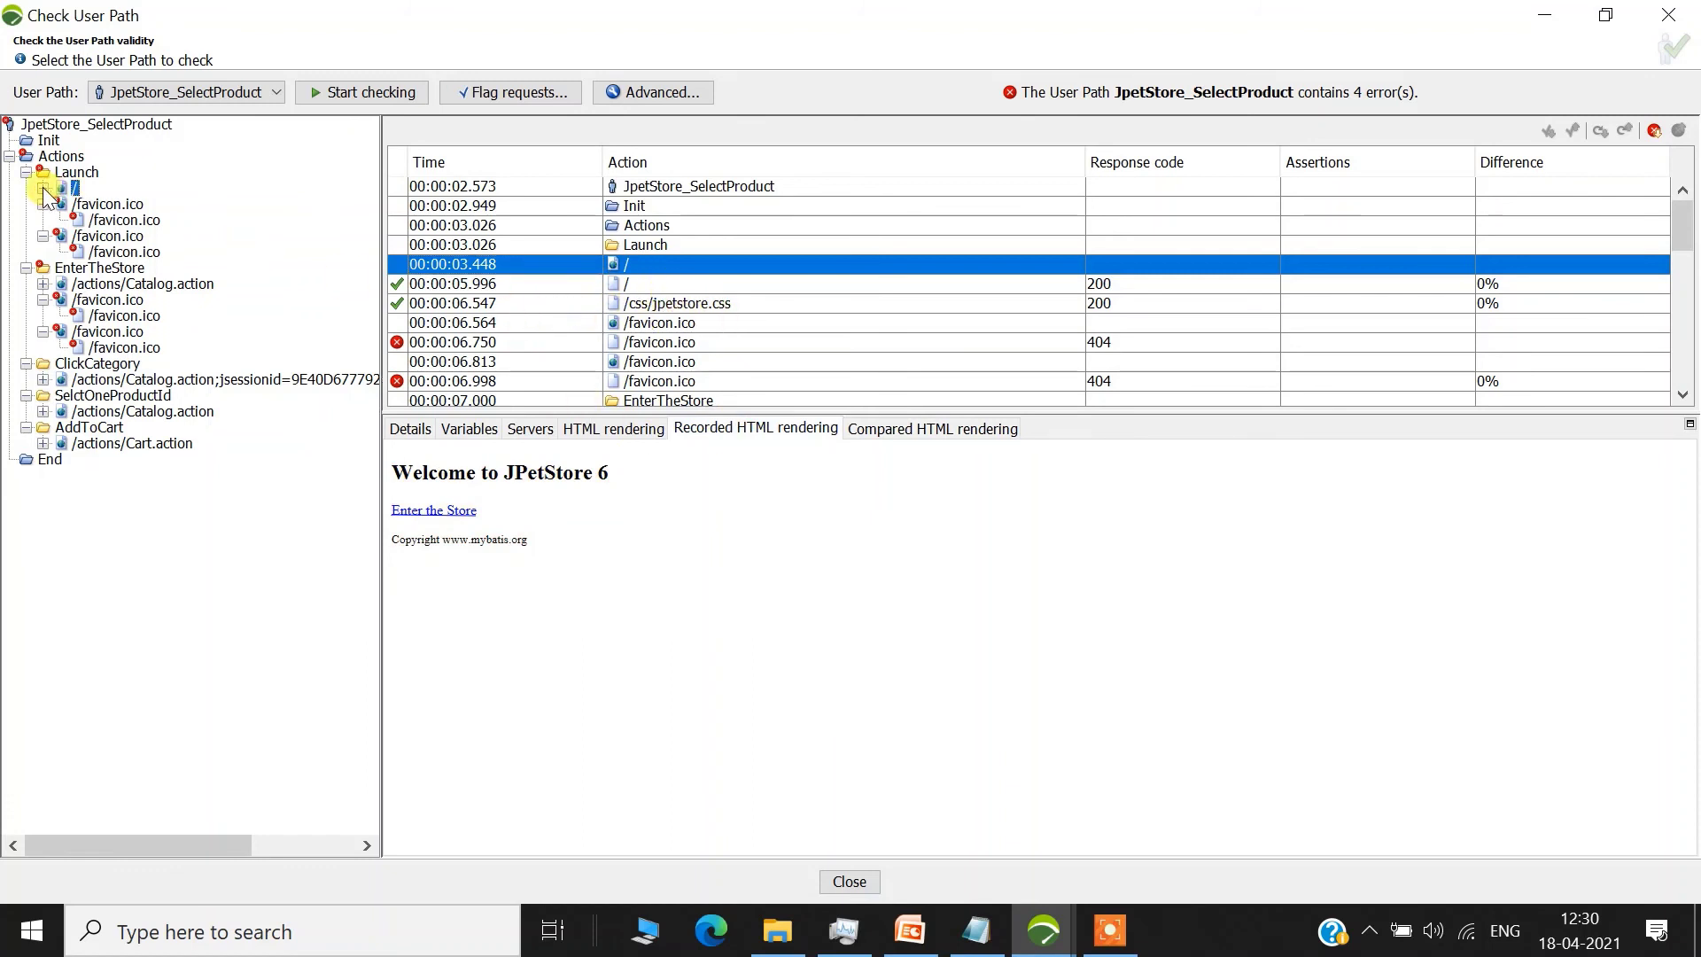
drag(394, 474, 649, 580)
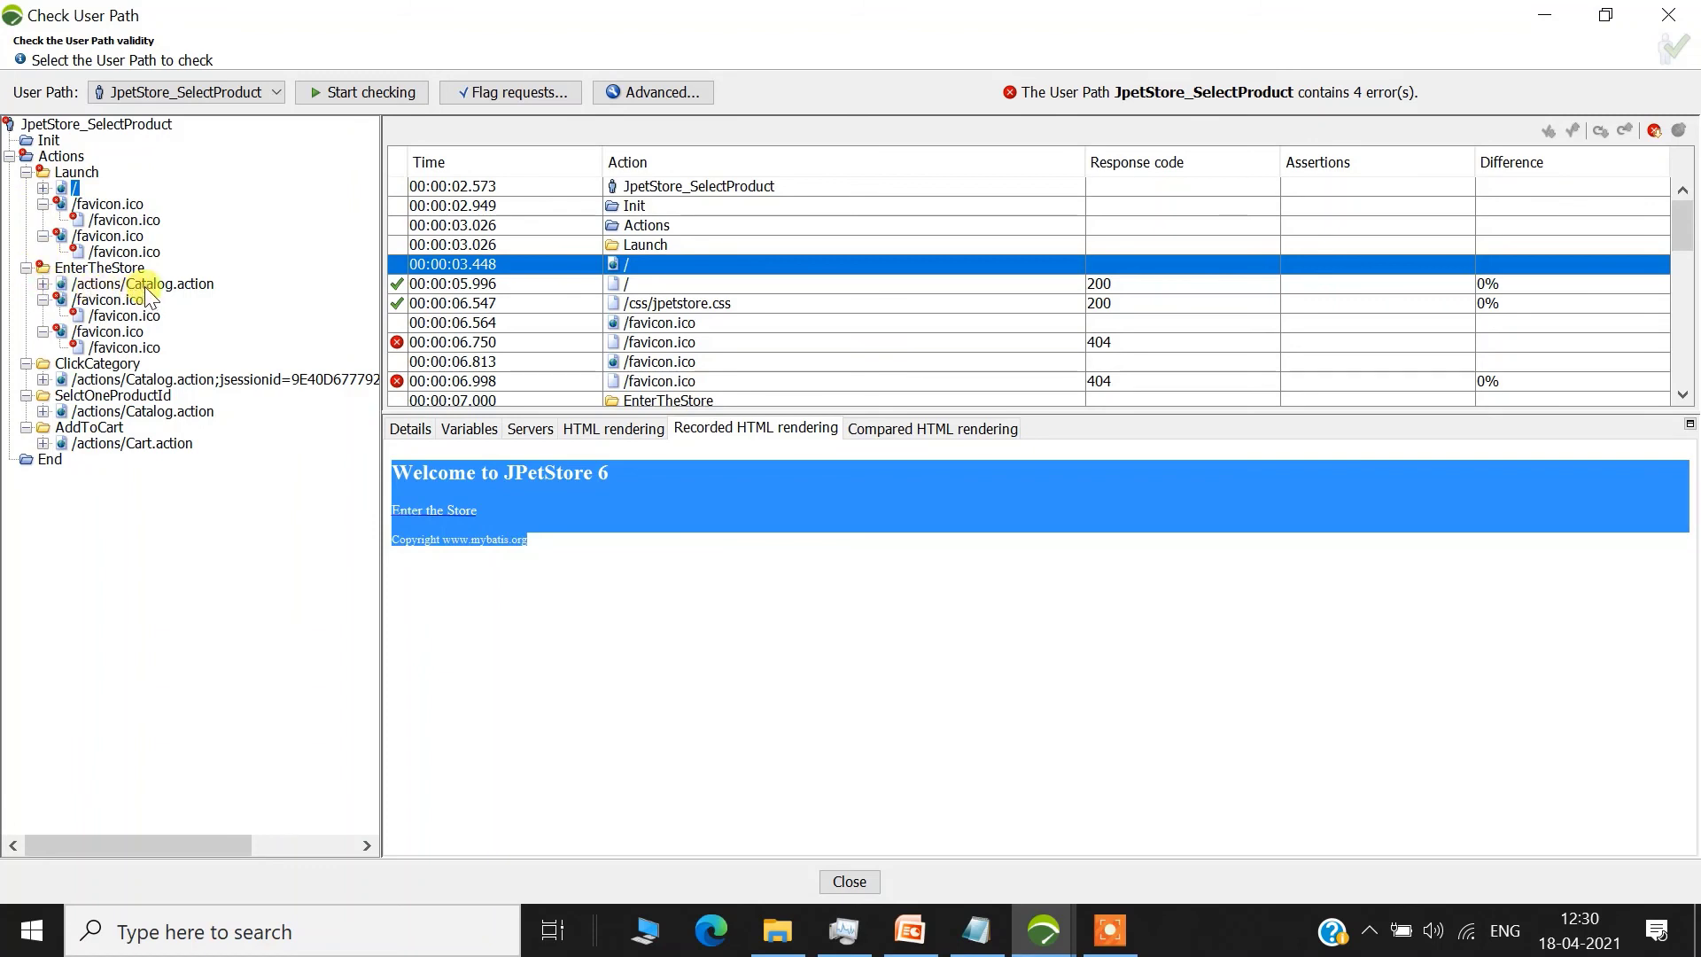
- Review the EnterTheStore transaction's details and examine the recorded HTML rendering of its /actions/Catalog.action page, highlighting the pet category text
scroll(1683, 229, down, 3)
click(693, 247)
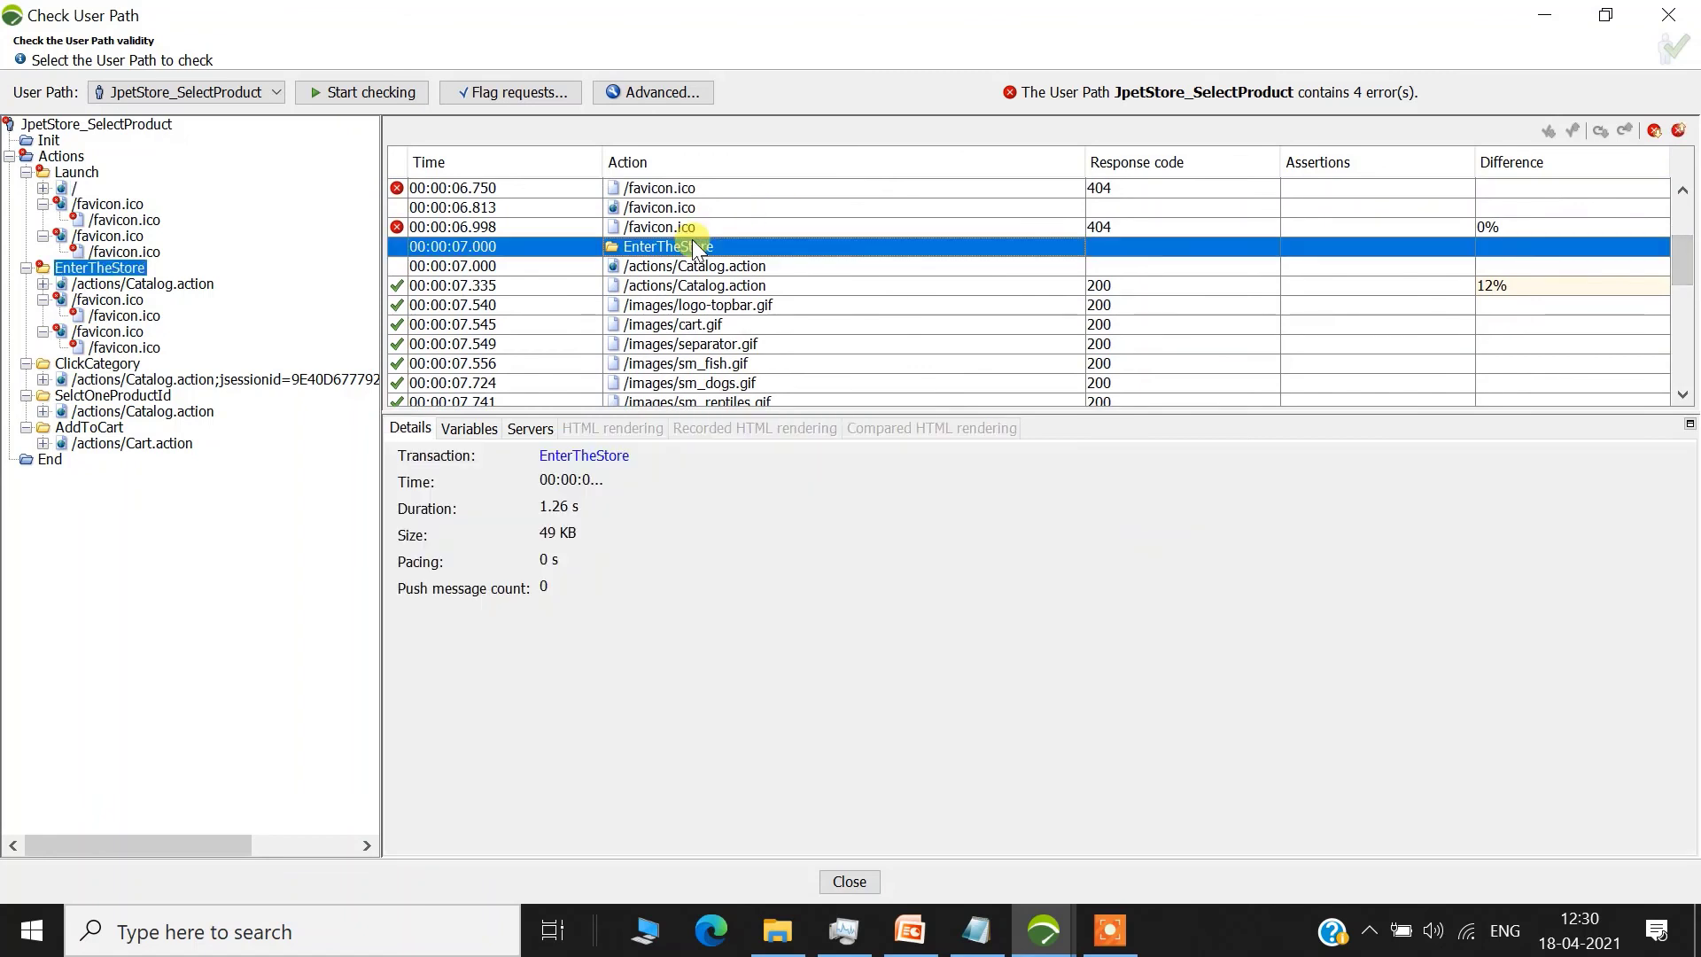
click(677, 266)
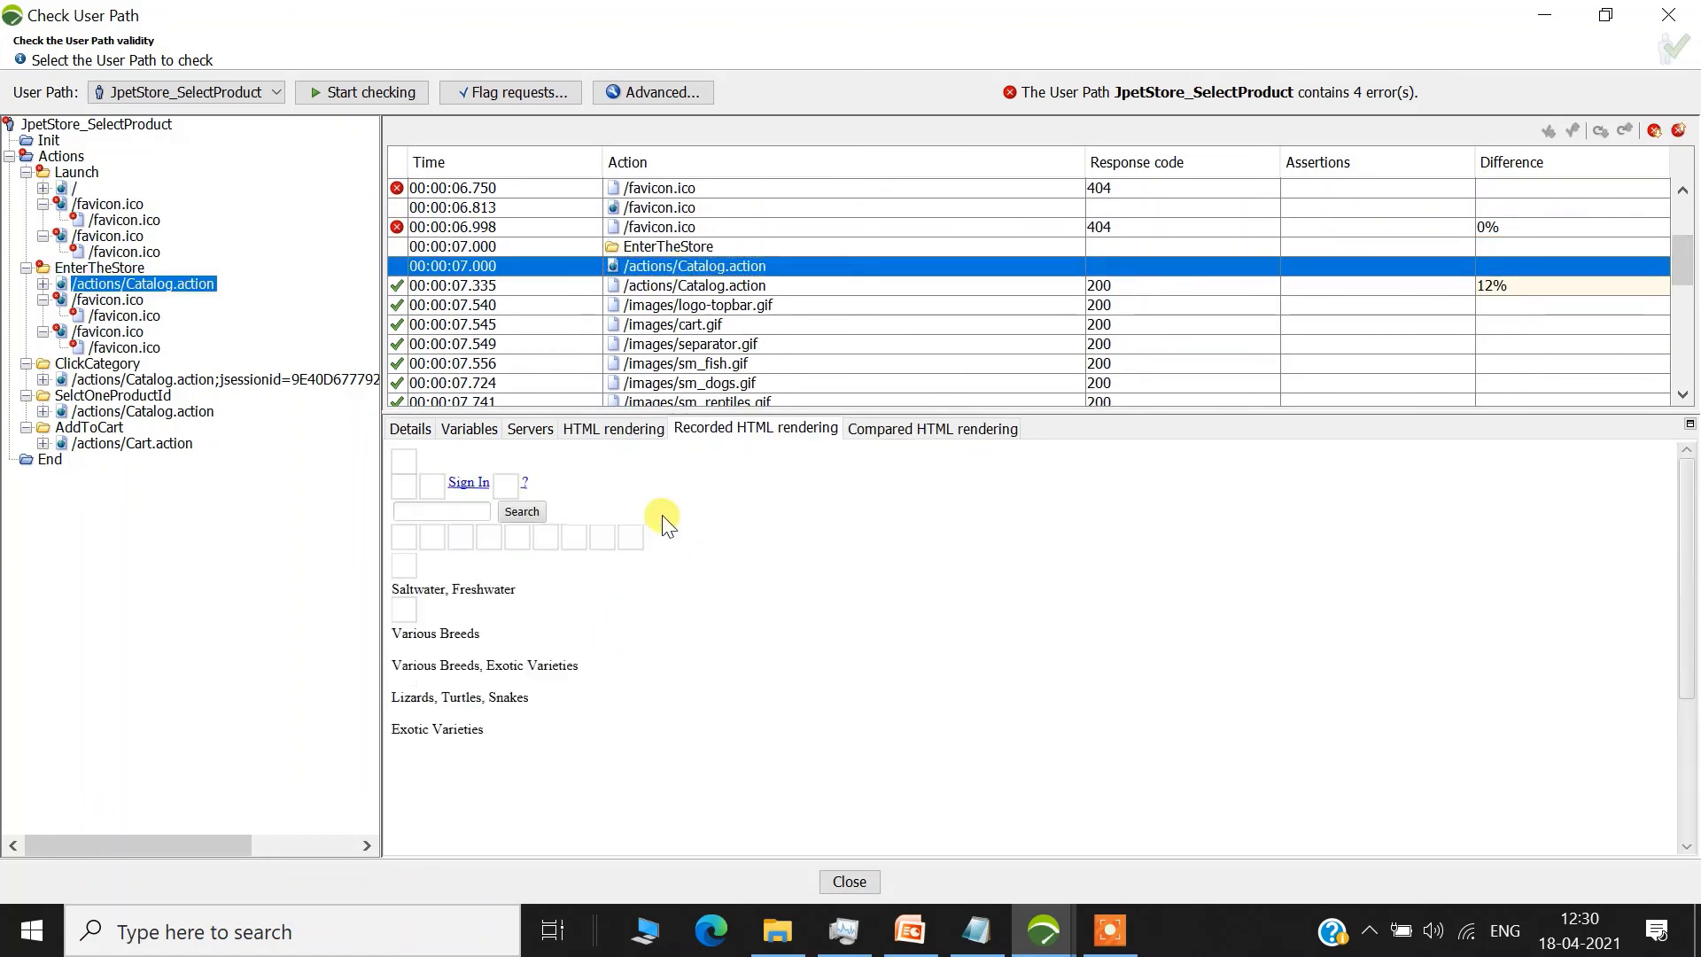
drag(699, 535, 752, 760)
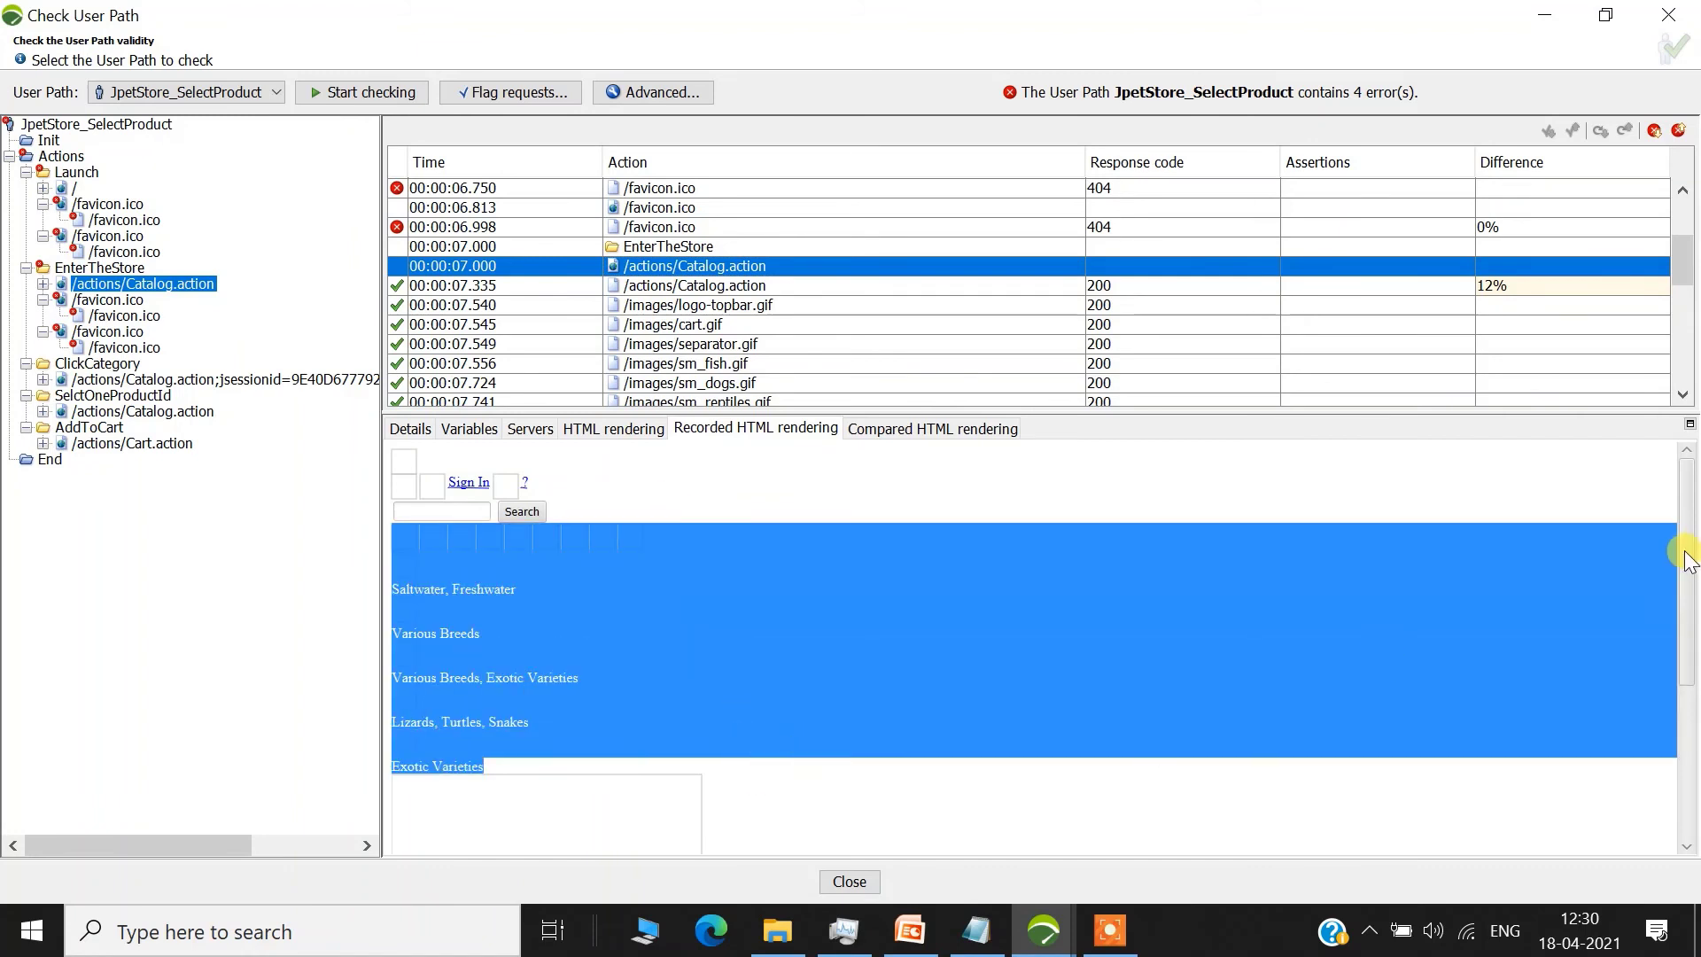
scroll(1687, 549, down, 5)
scroll(1686, 478, up, 5)
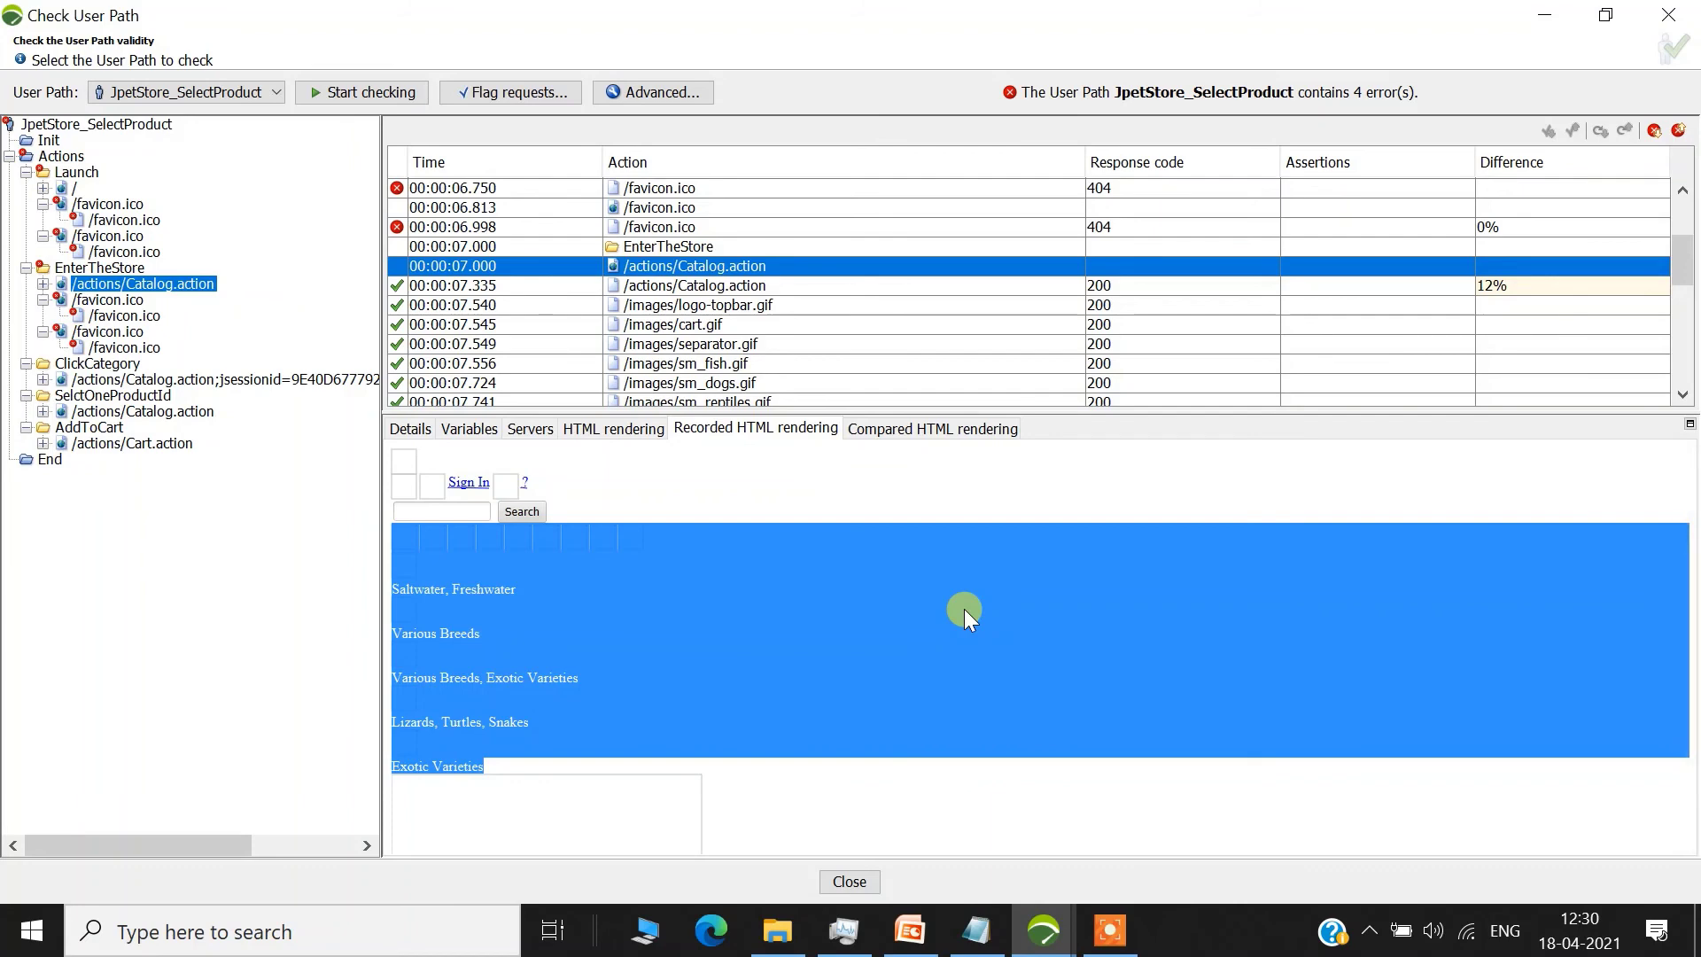
click(964, 609)
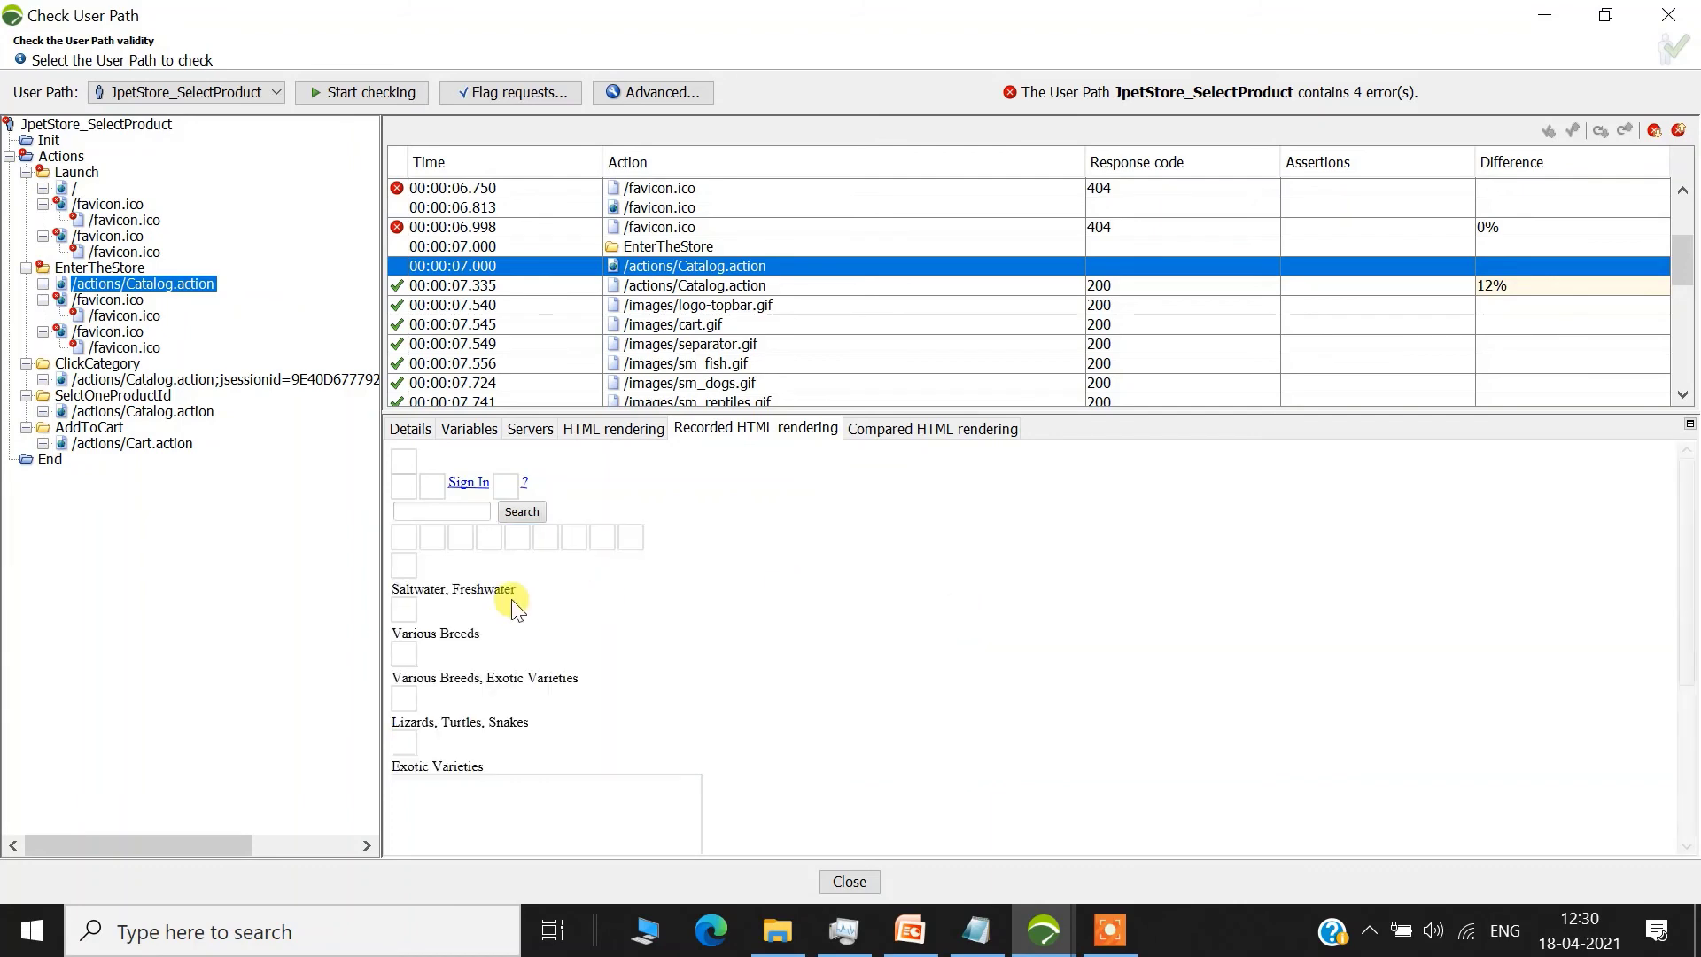
drag(398, 588, 1010, 767)
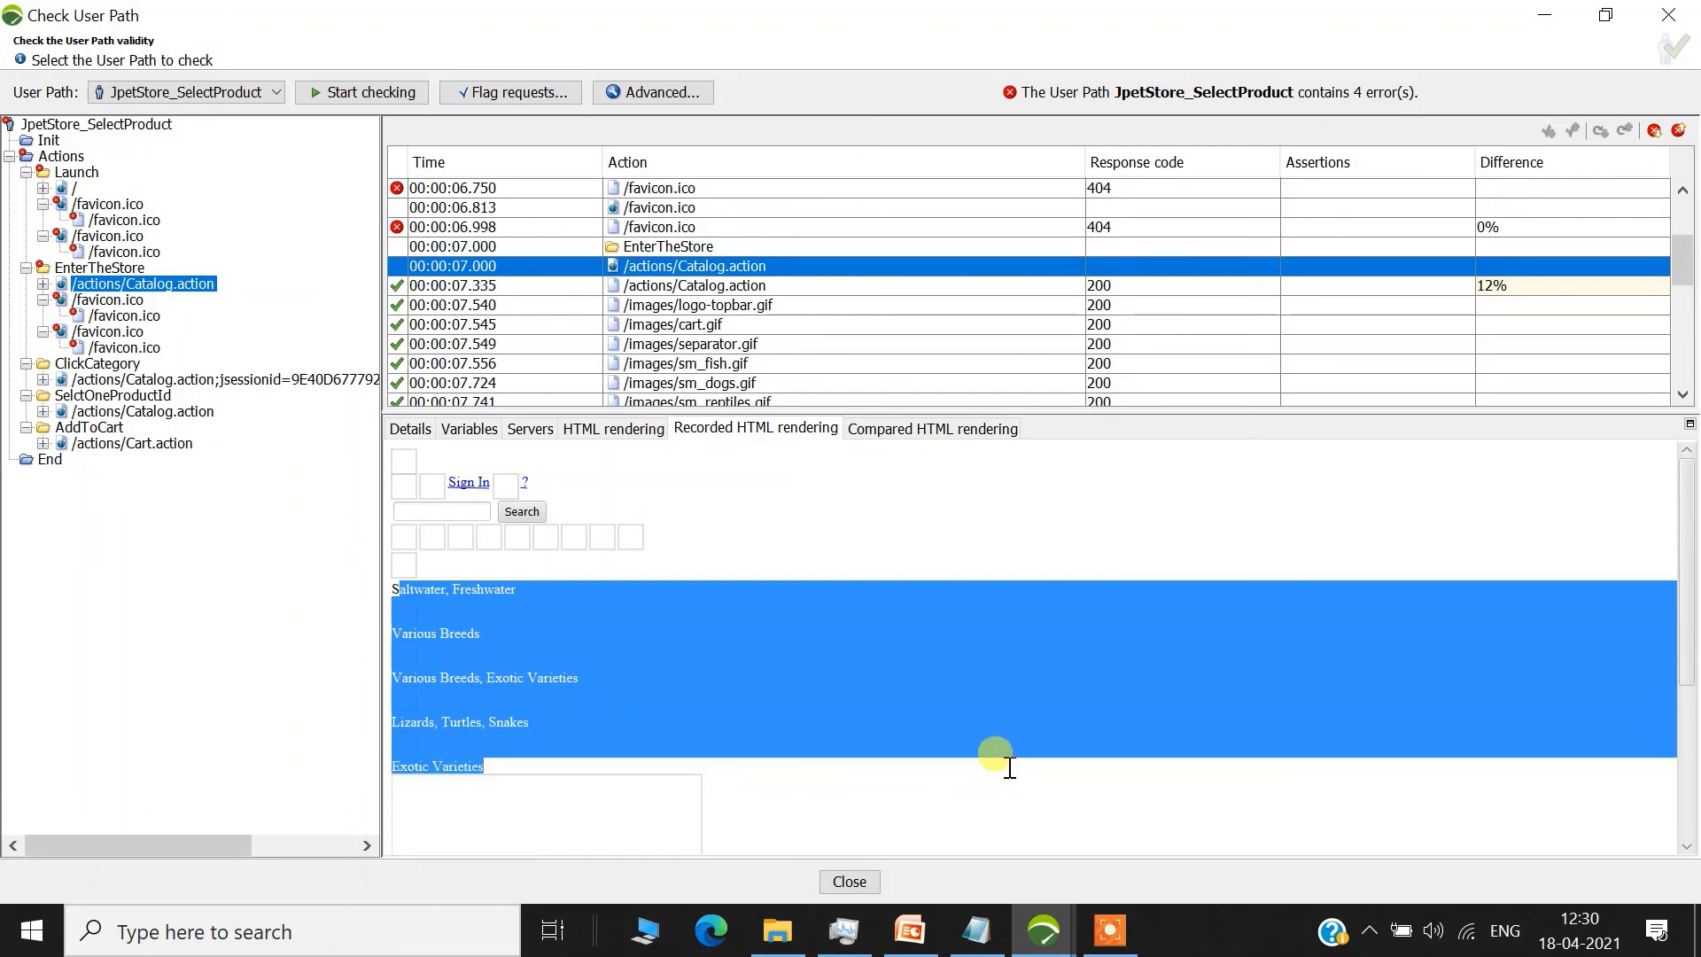
drag(889, 635, 624, 717)
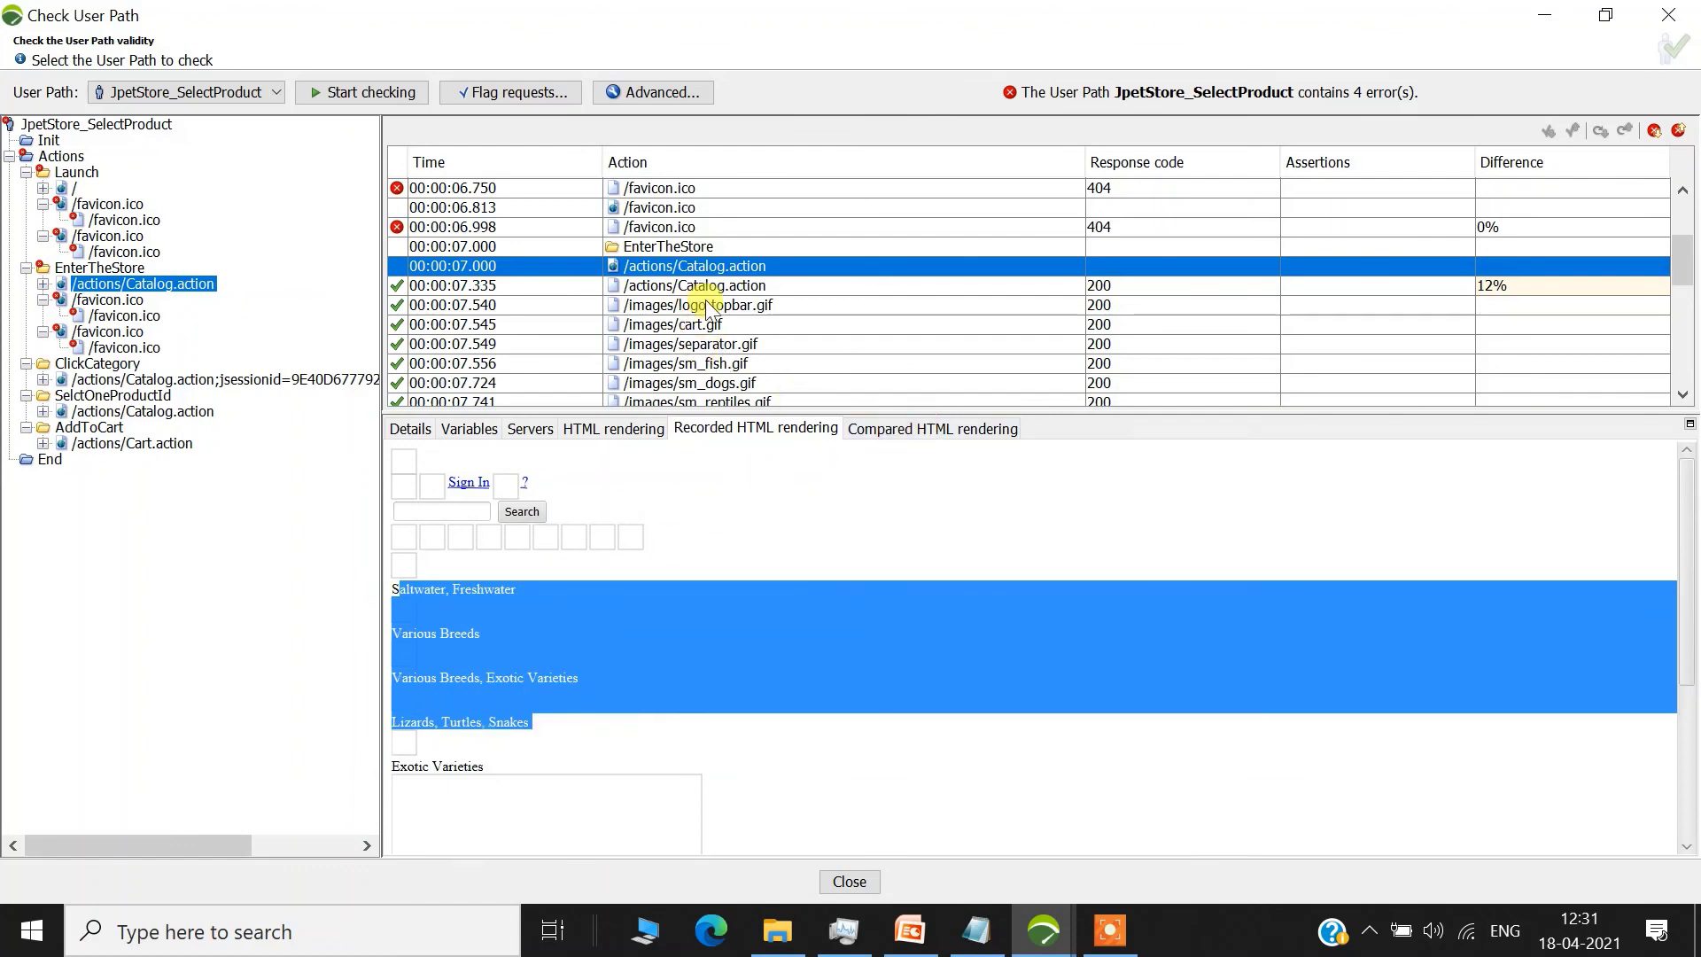
- Read the response of the EnterTheStore /actions/Catalog.action request, examining the category links and the image map areas in its HTML
click(733, 286)
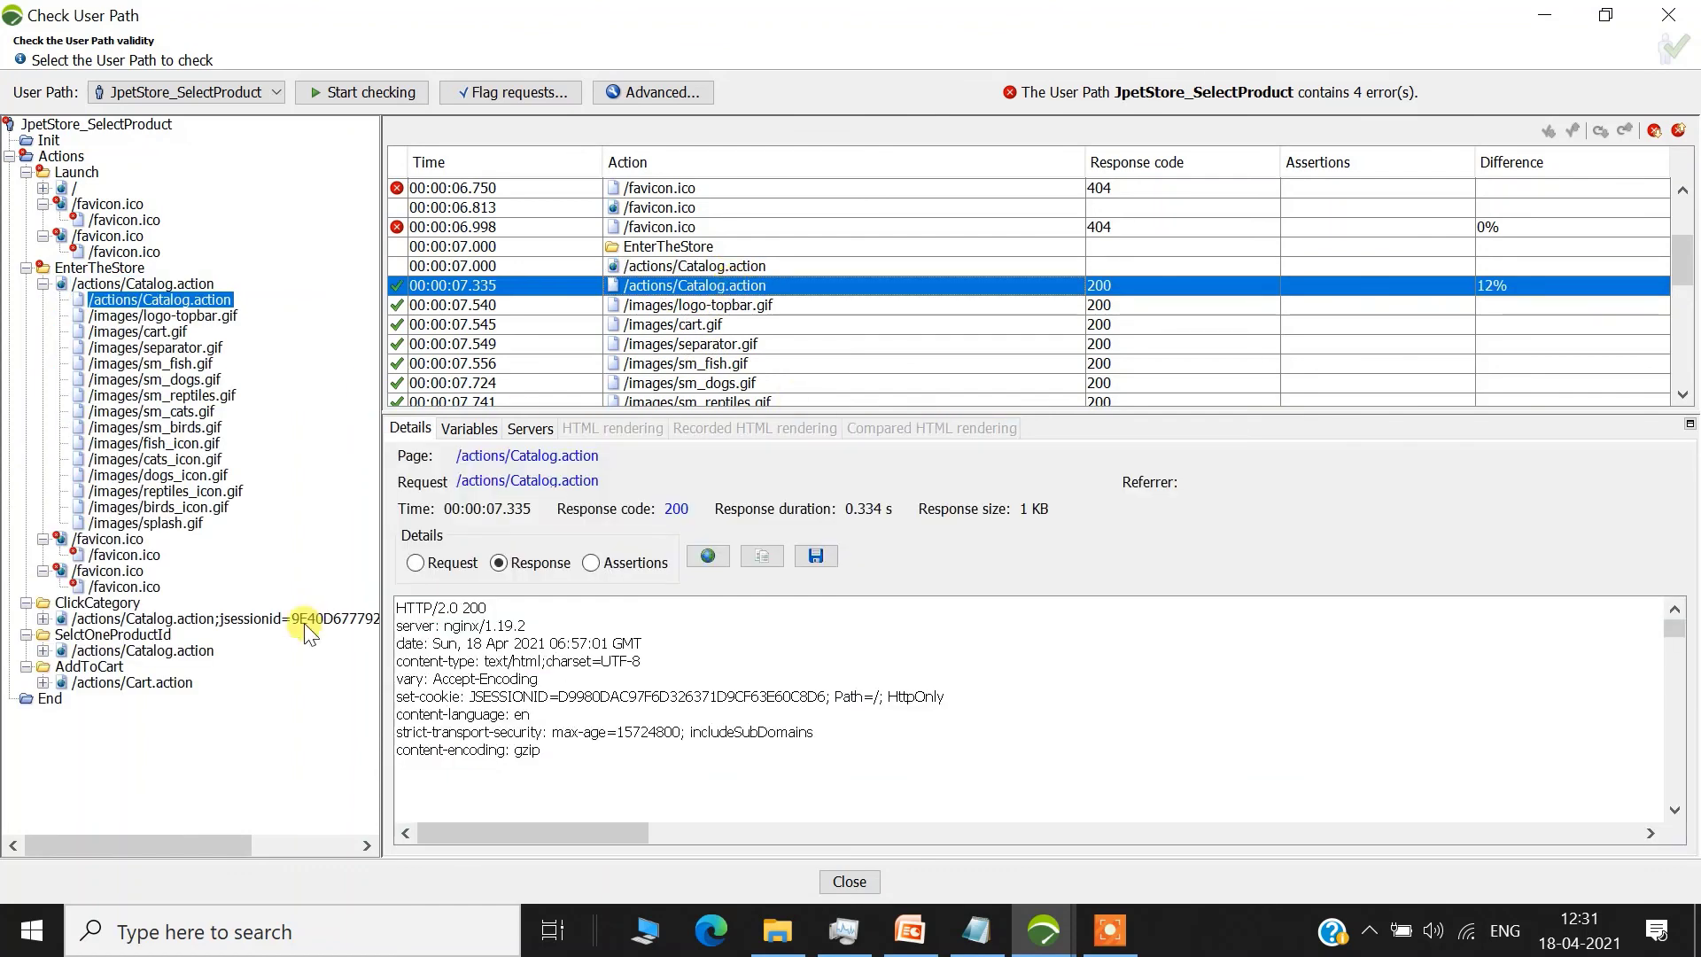
drag(437, 607, 528, 626)
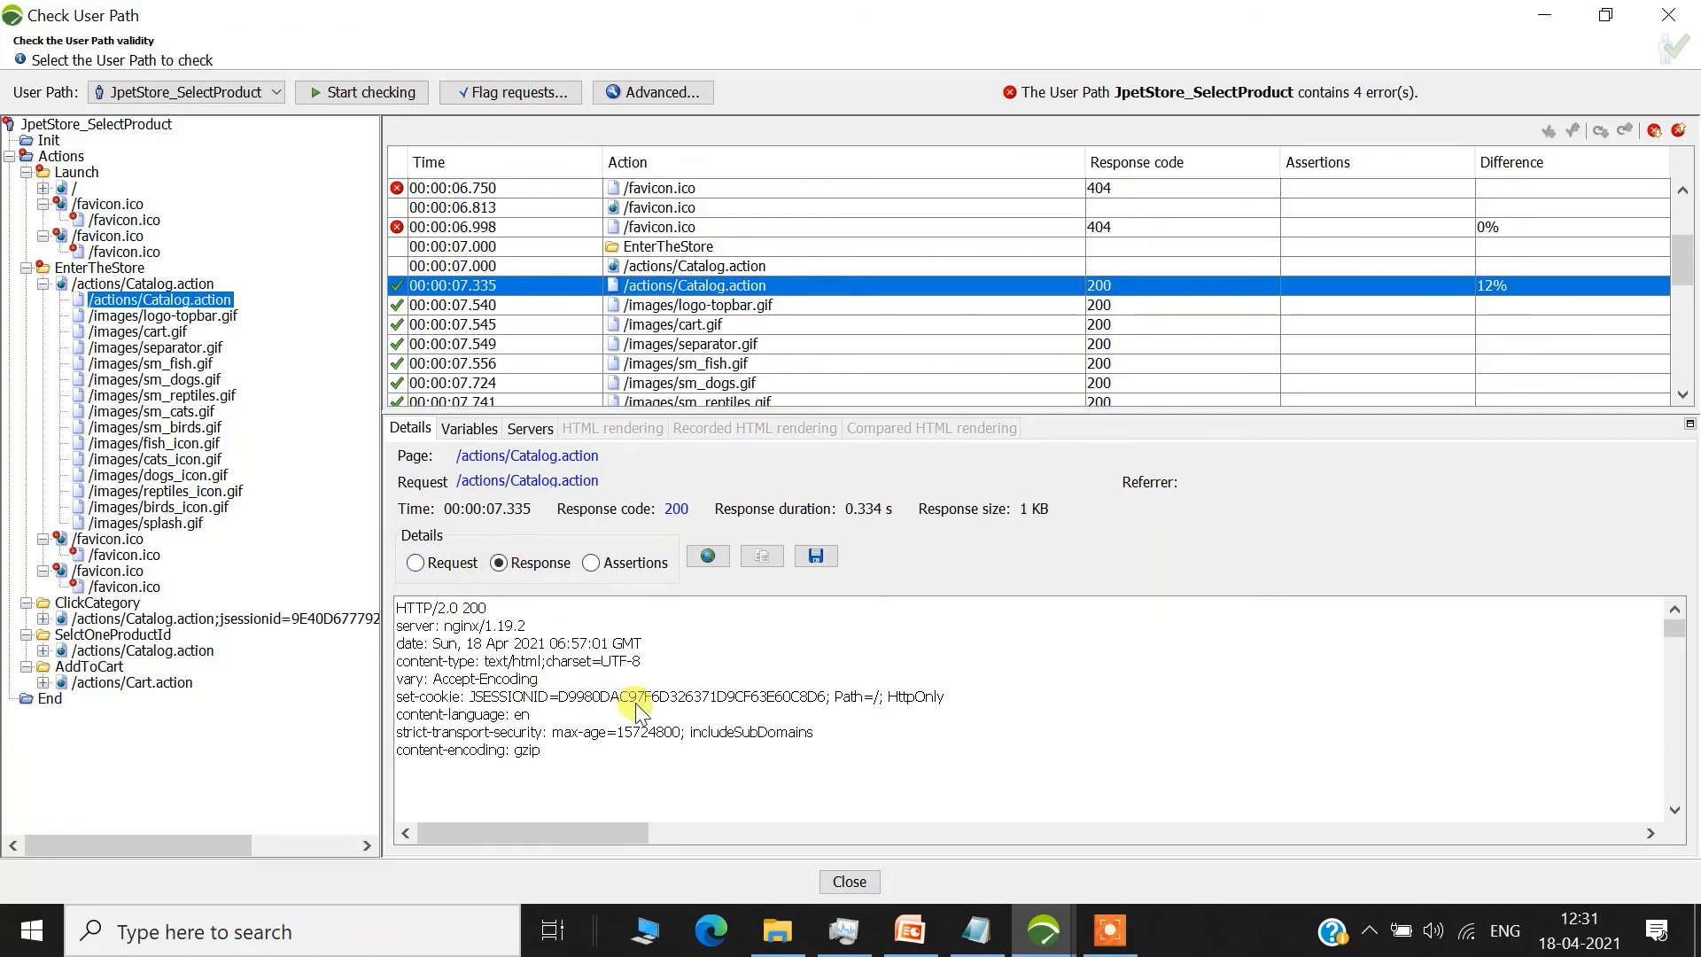
drag(1674, 627, 1693, 735)
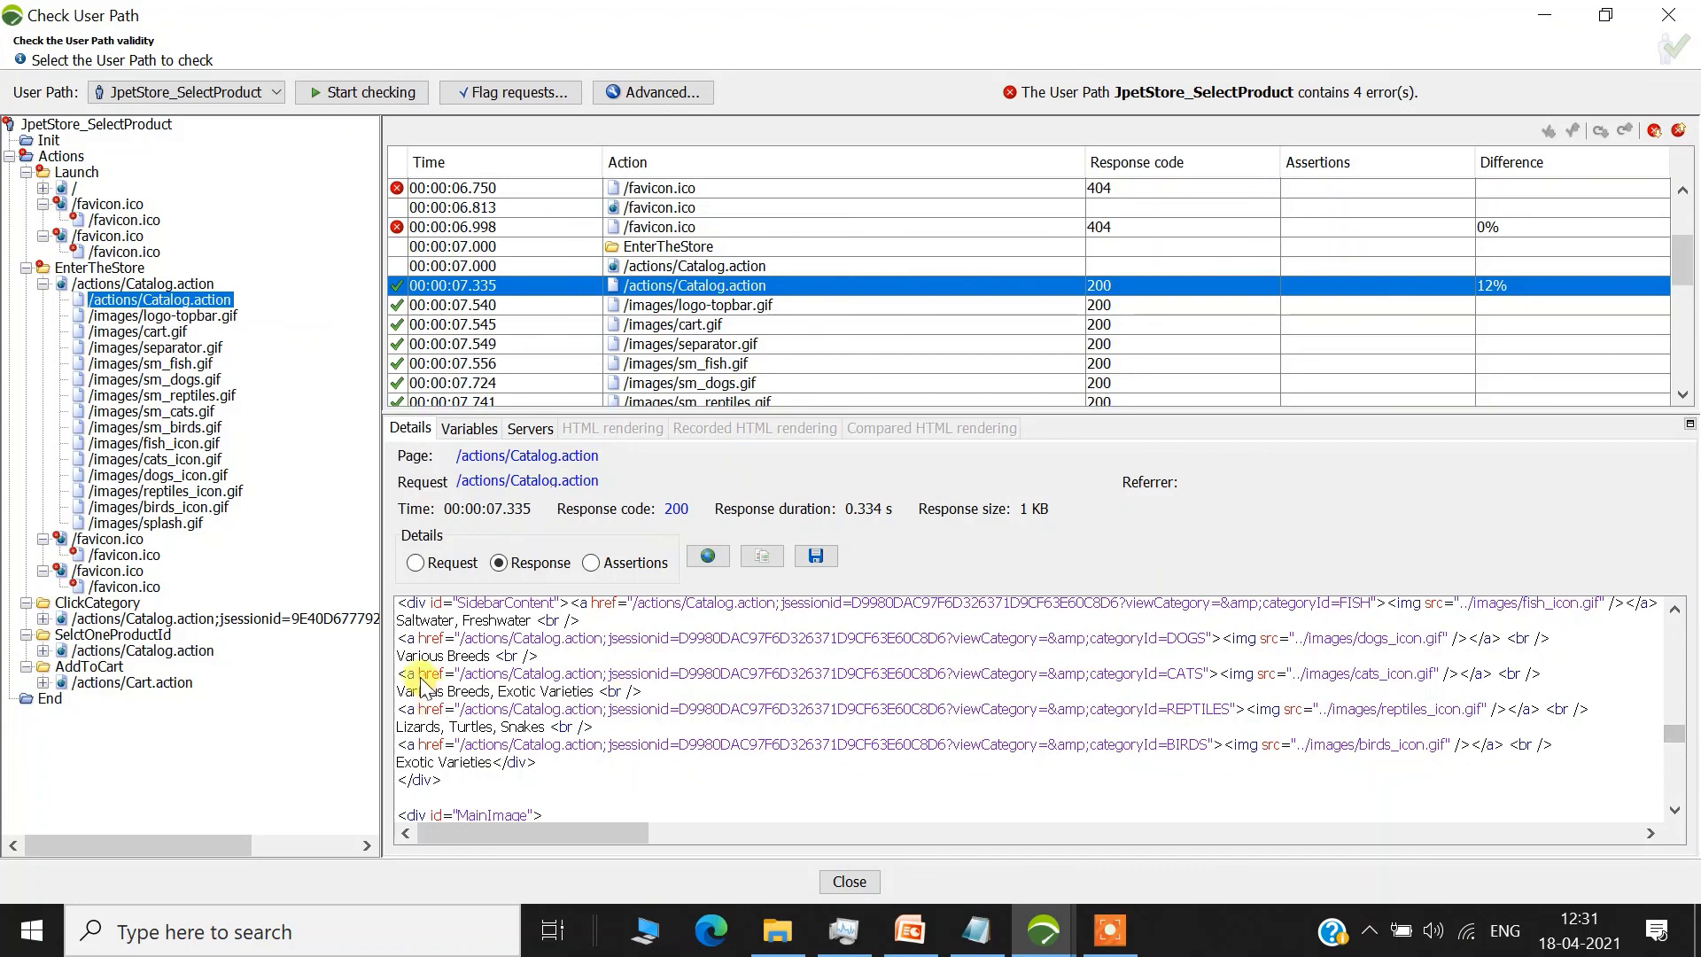
triple_click(524, 682)
click(1159, 649)
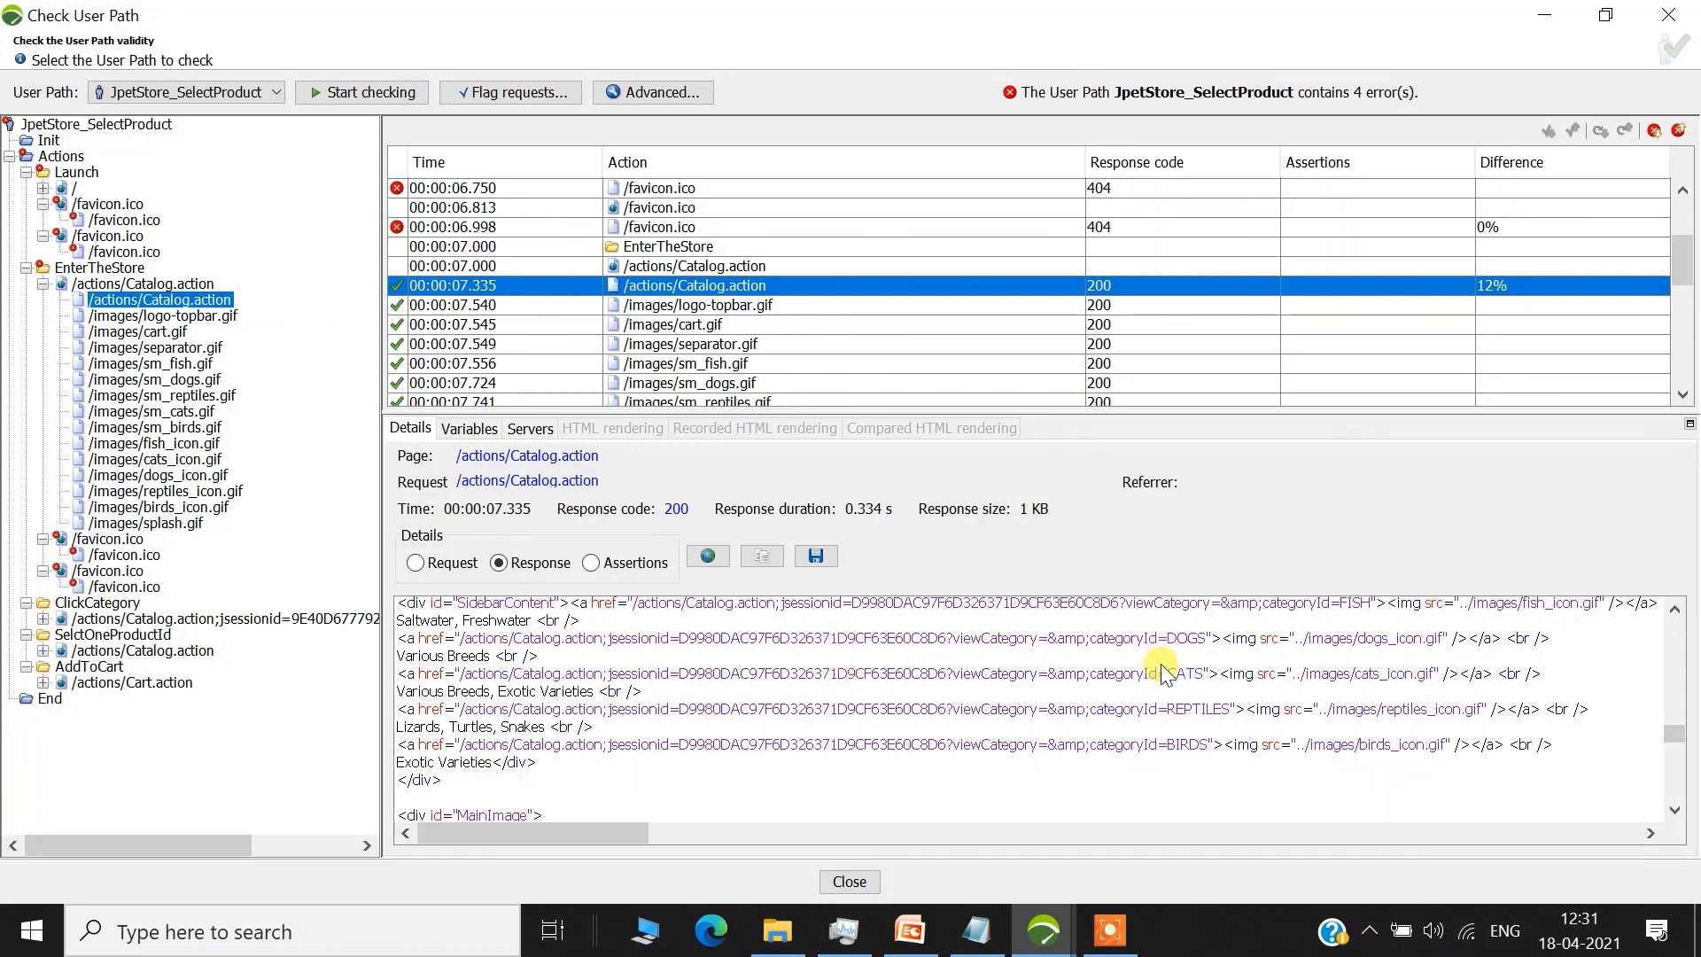
drag(413, 693, 599, 726)
drag(1681, 753, 1679, 752)
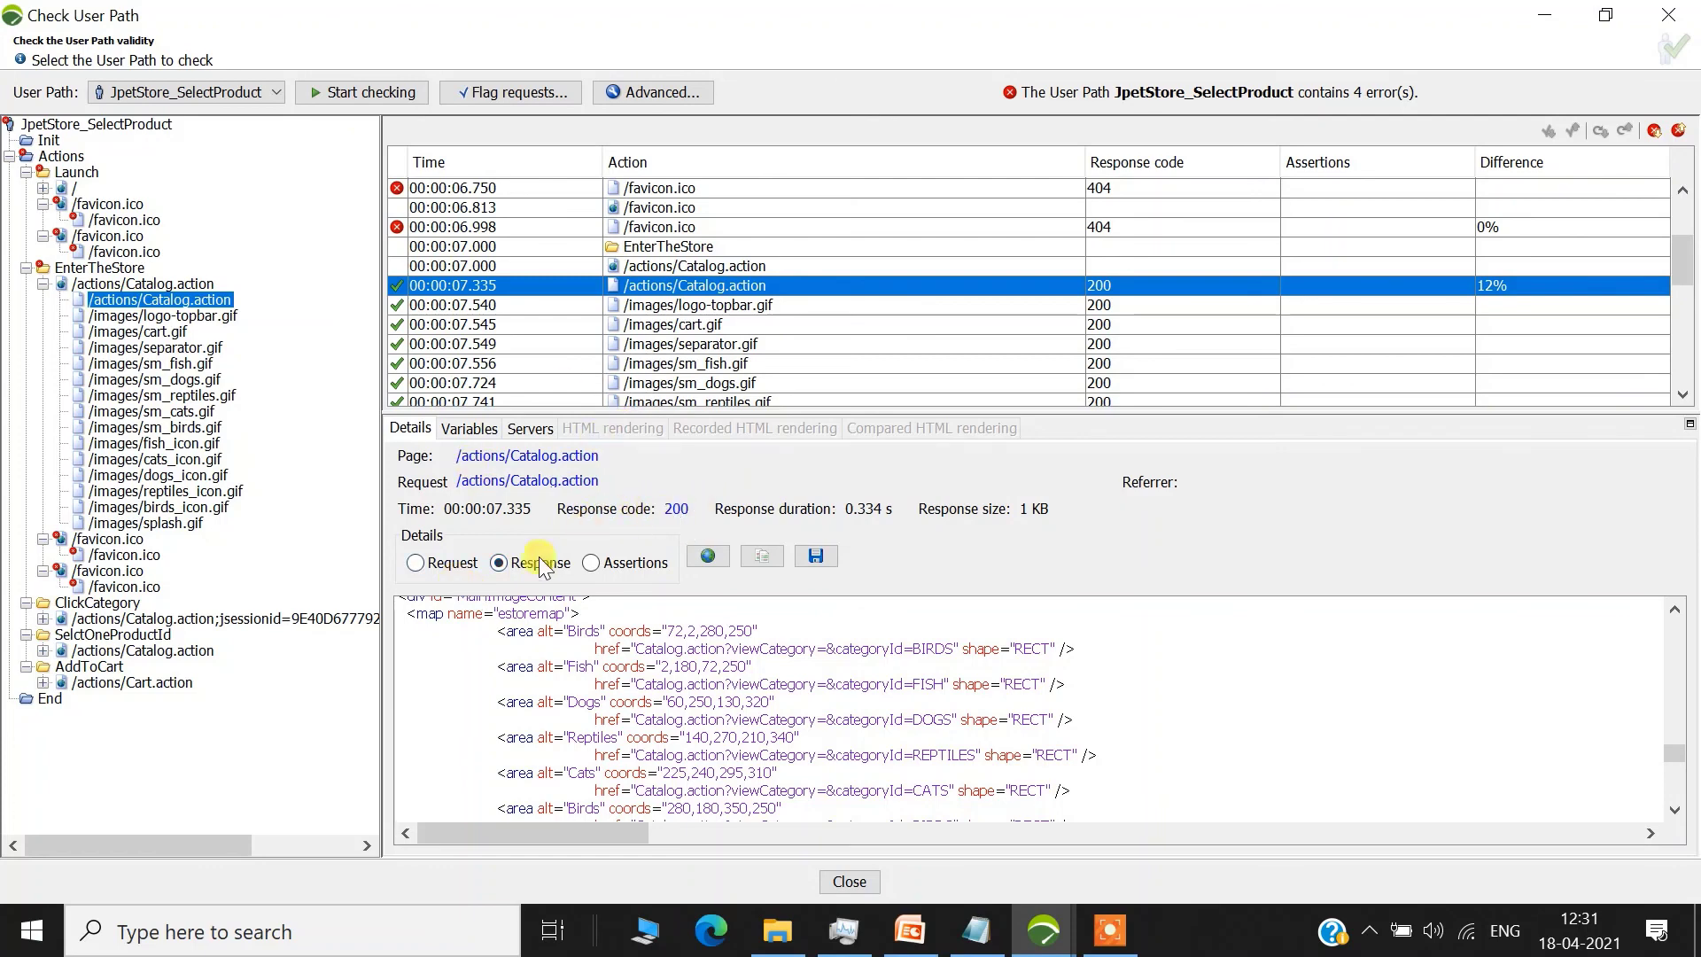
drag(602, 683, 1077, 807)
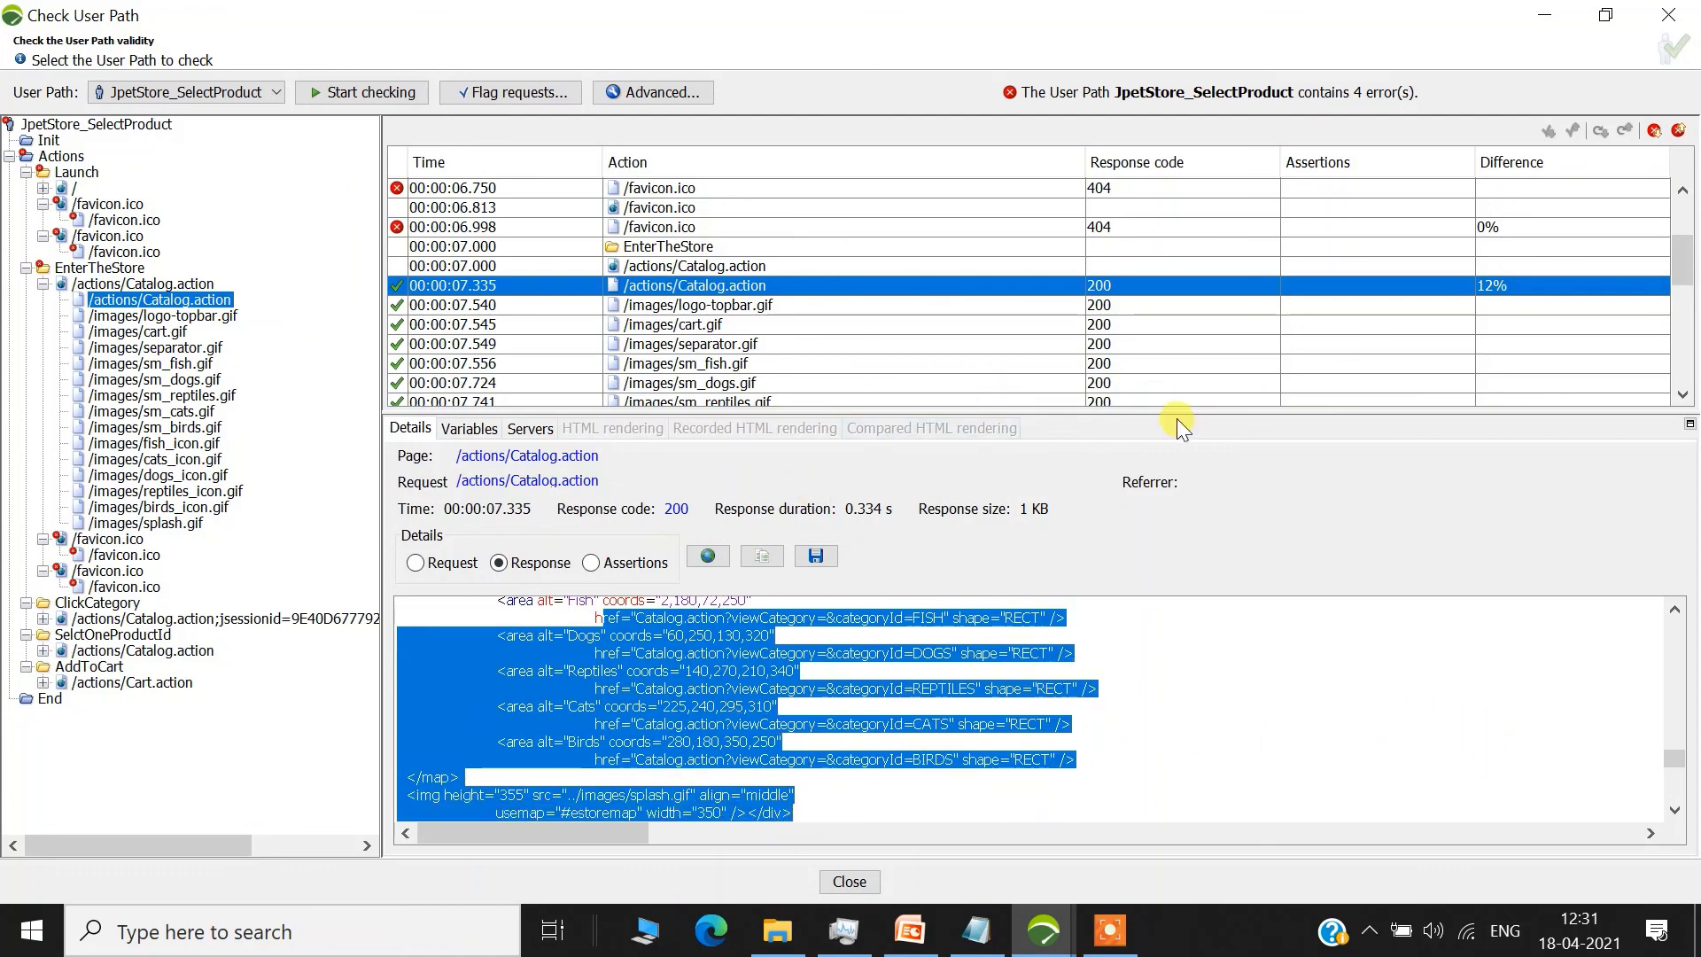
- Review the ClickCategory transaction's details and examine the Fish product table in its page's recorded HTML rendering
drag(1686, 264, 1692, 341)
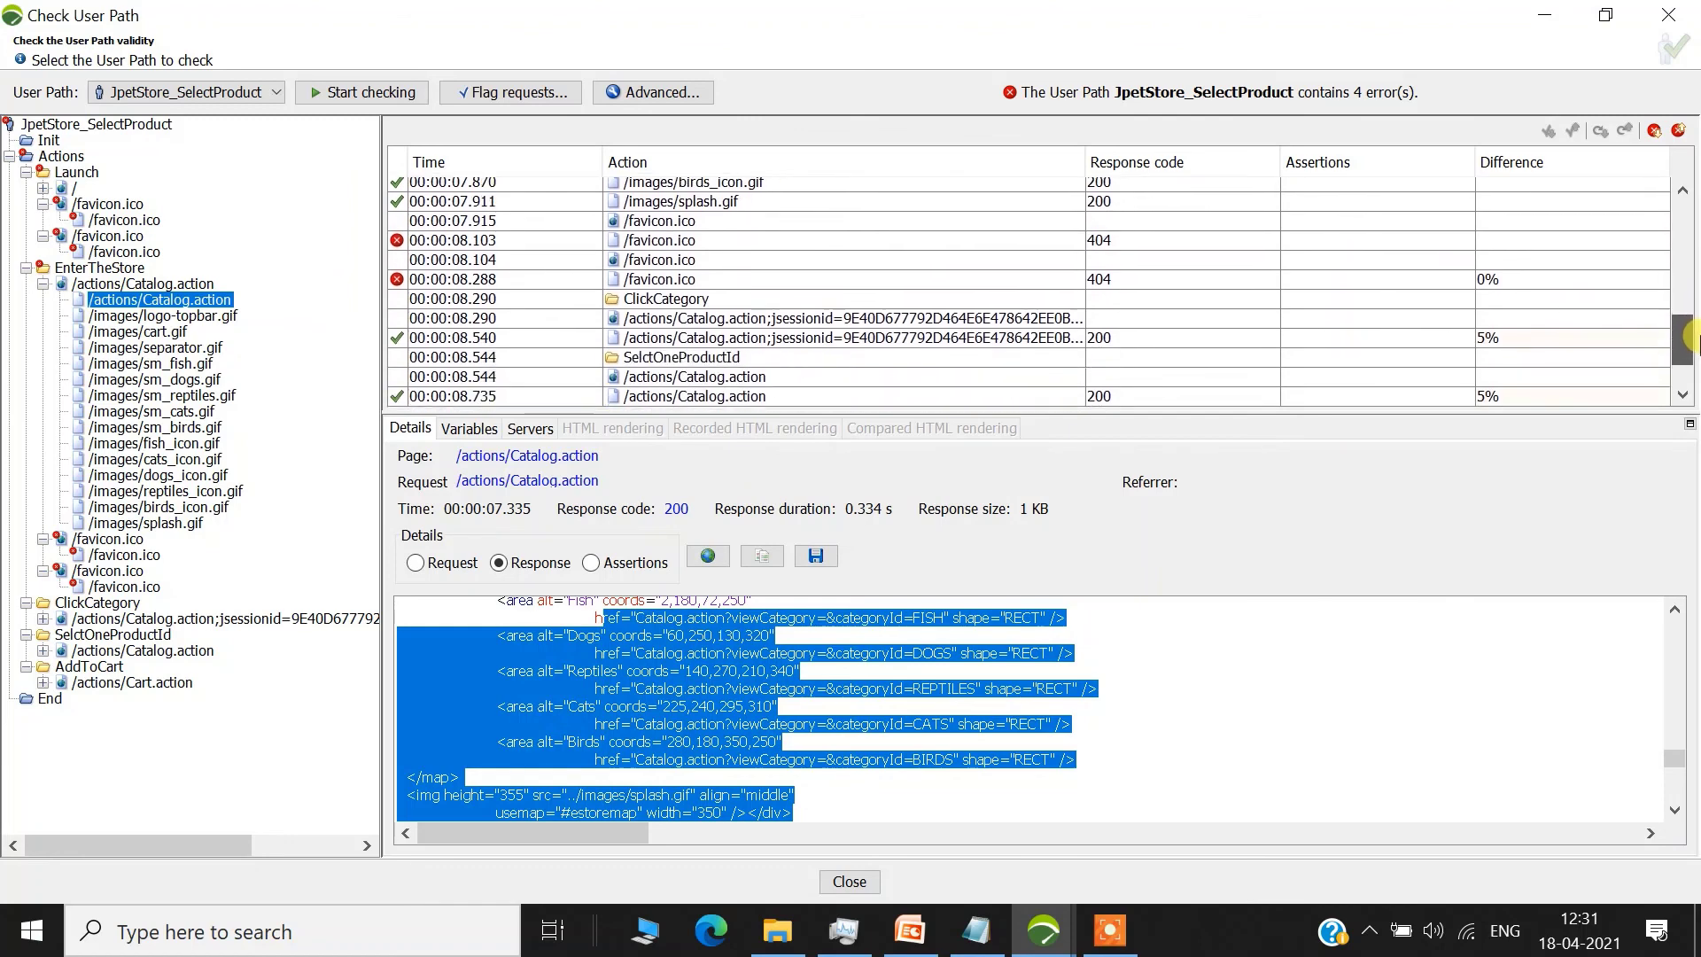
click(679, 298)
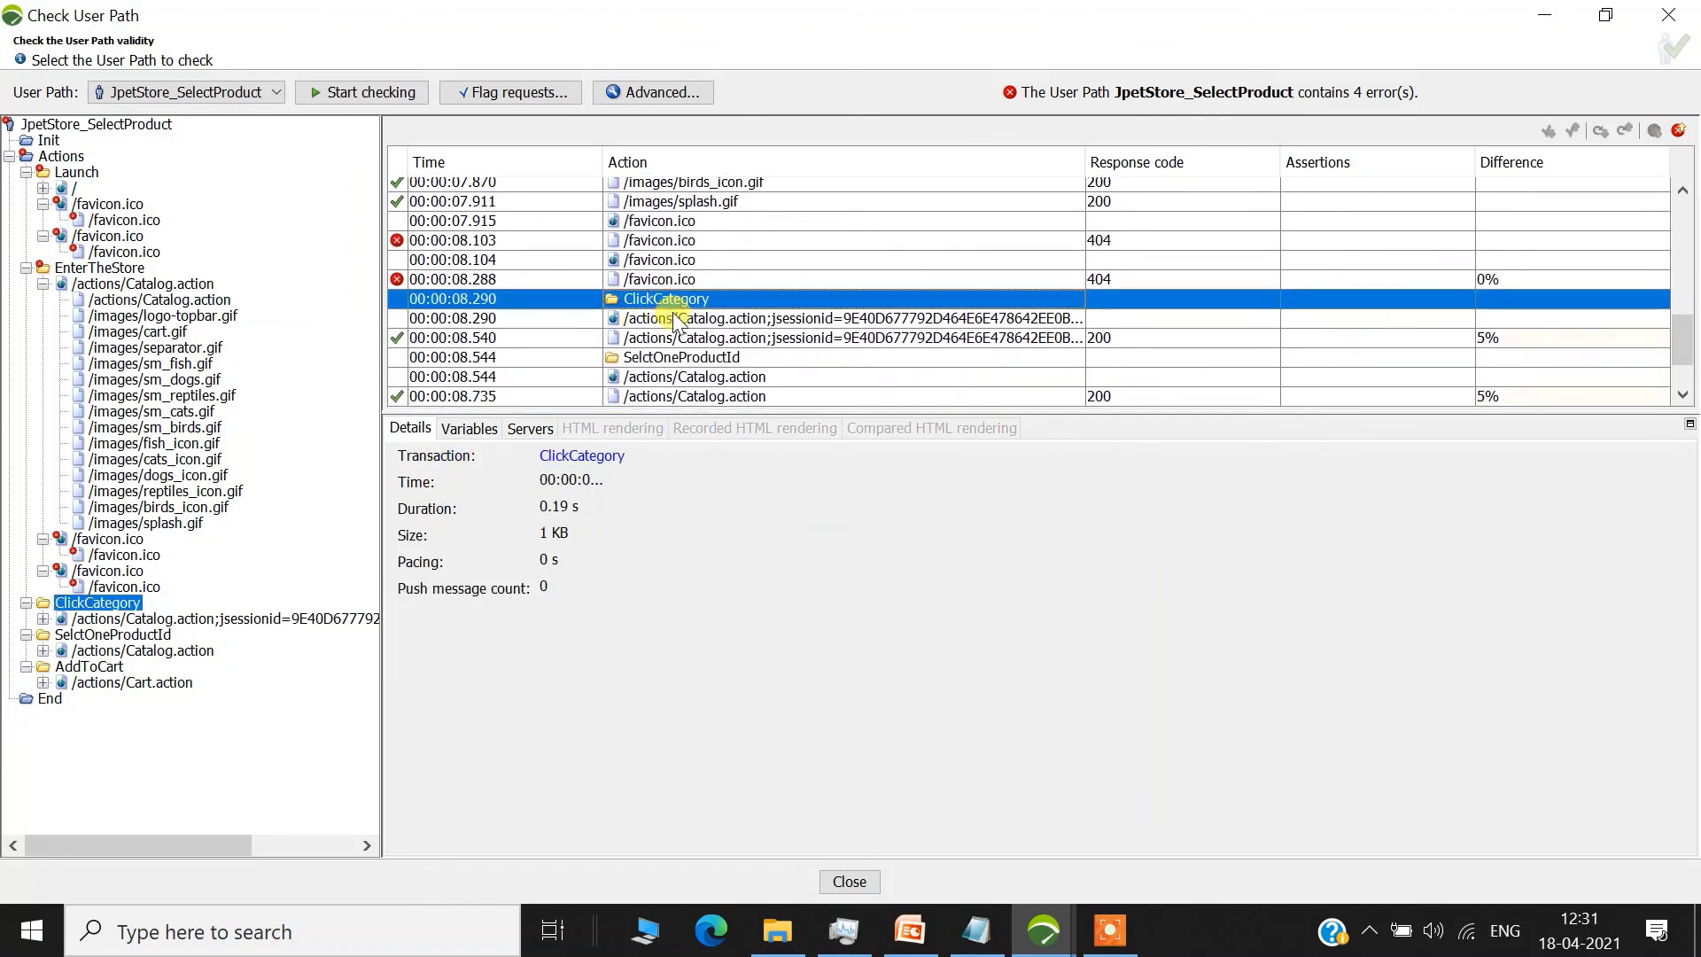
click(676, 318)
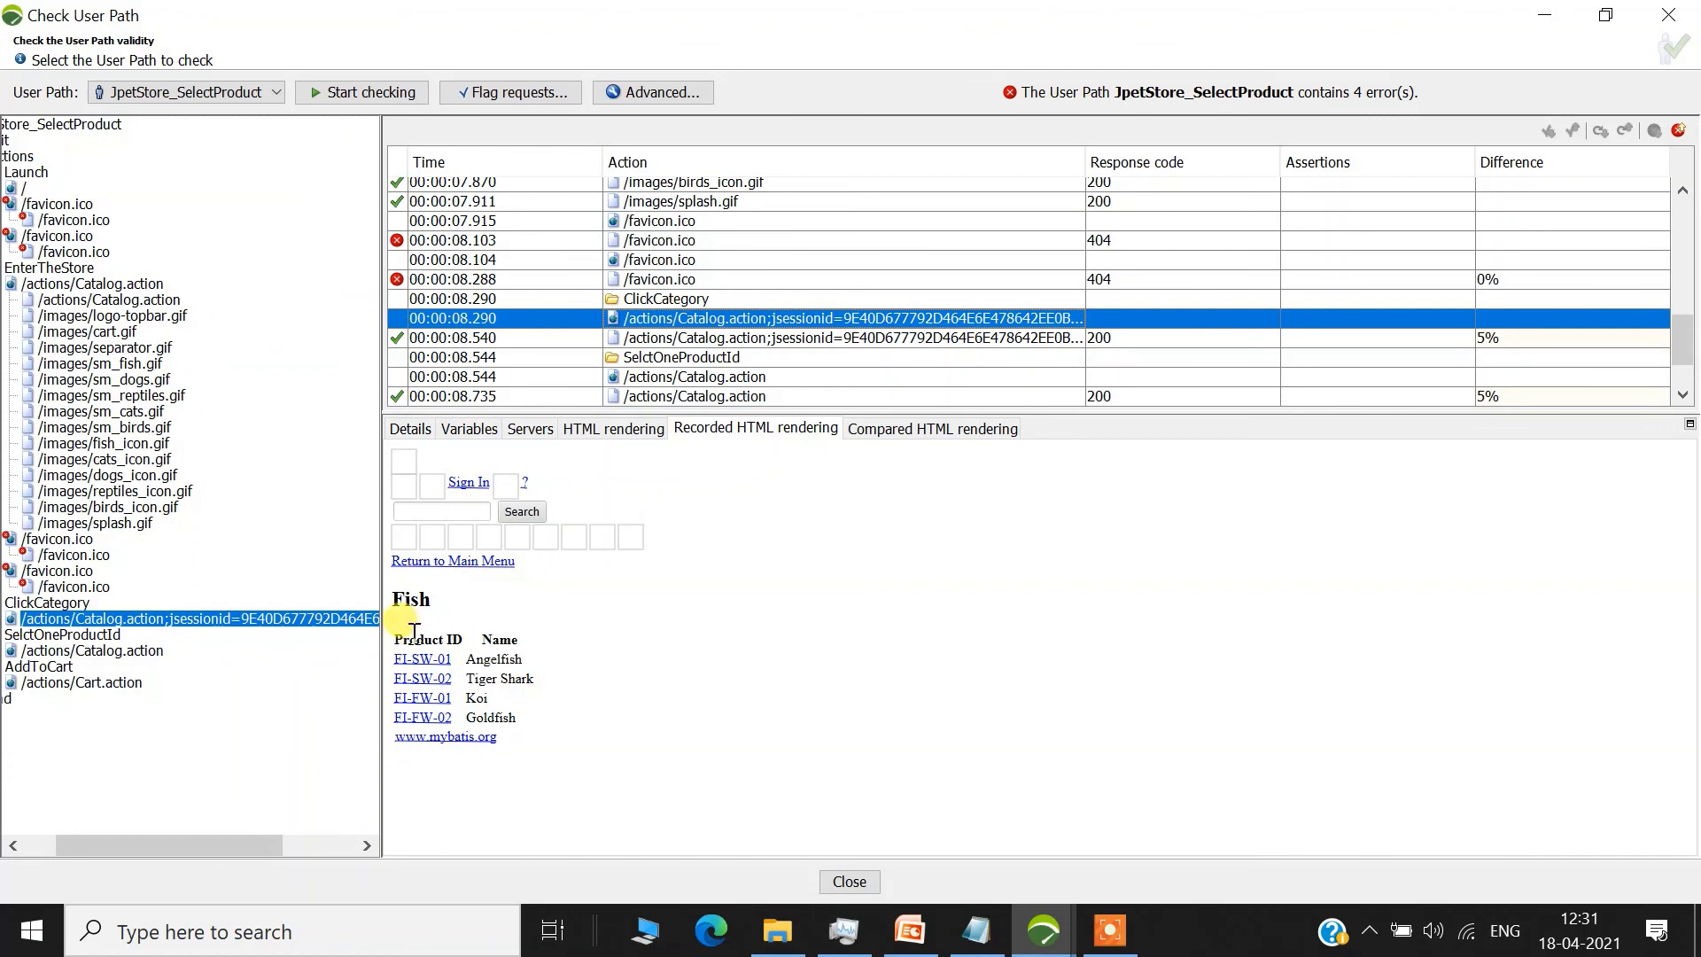
drag(390, 638, 531, 636)
drag(390, 599, 548, 703)
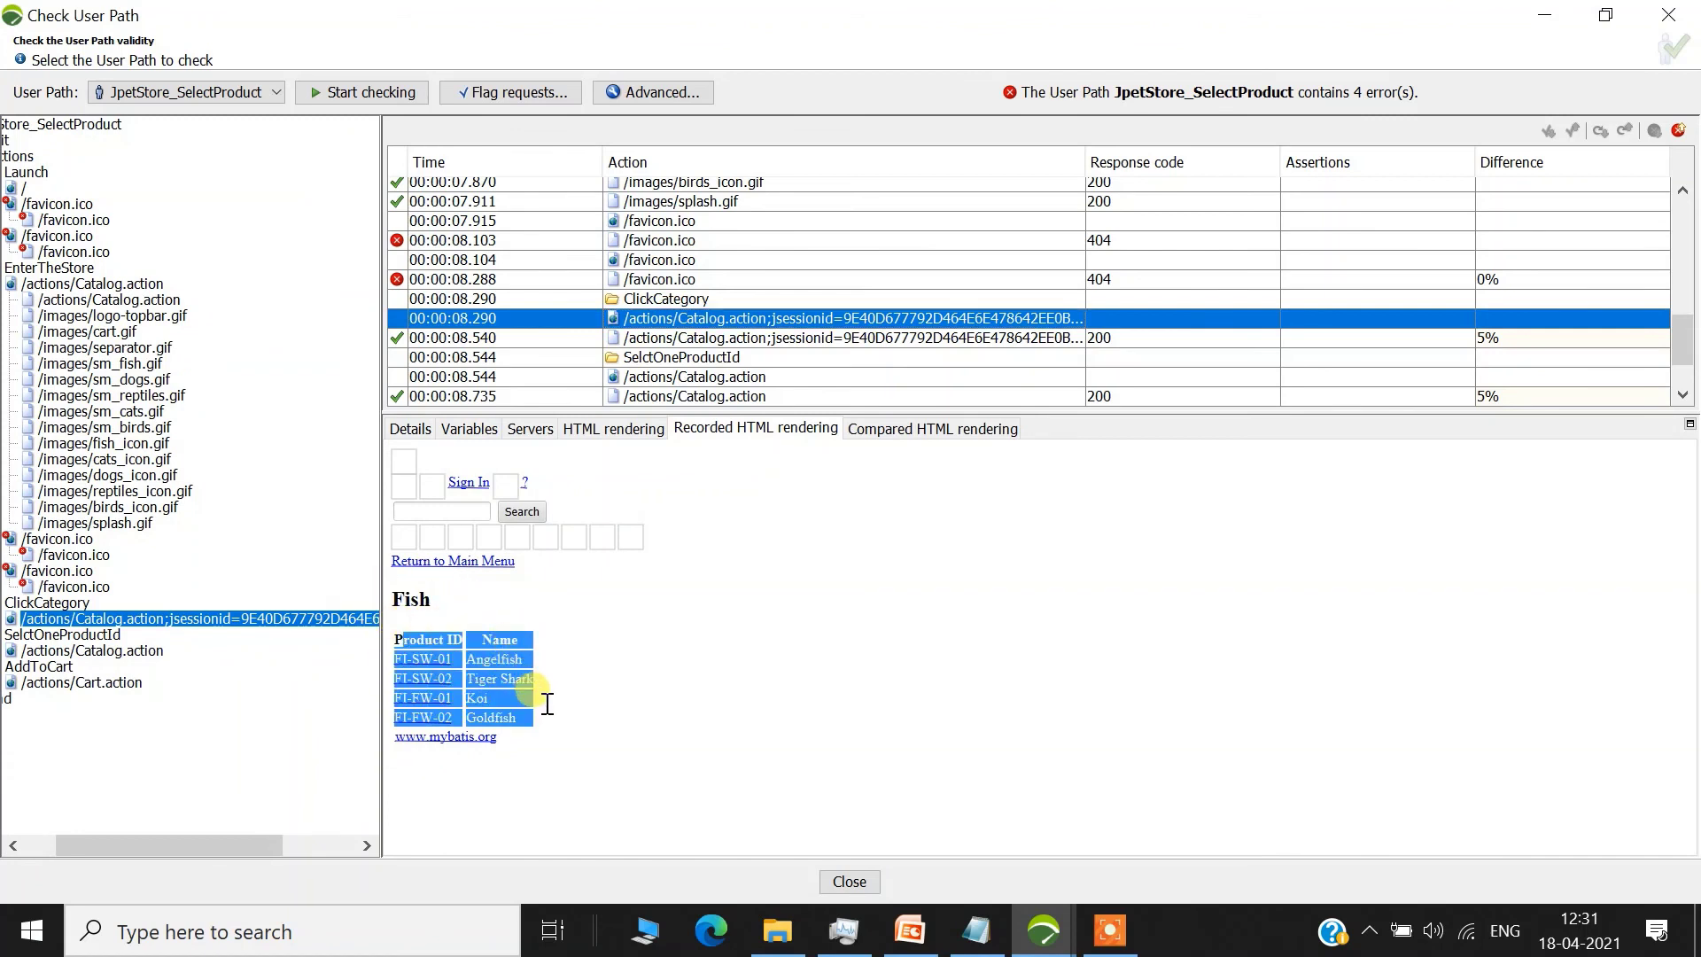
click(547, 701)
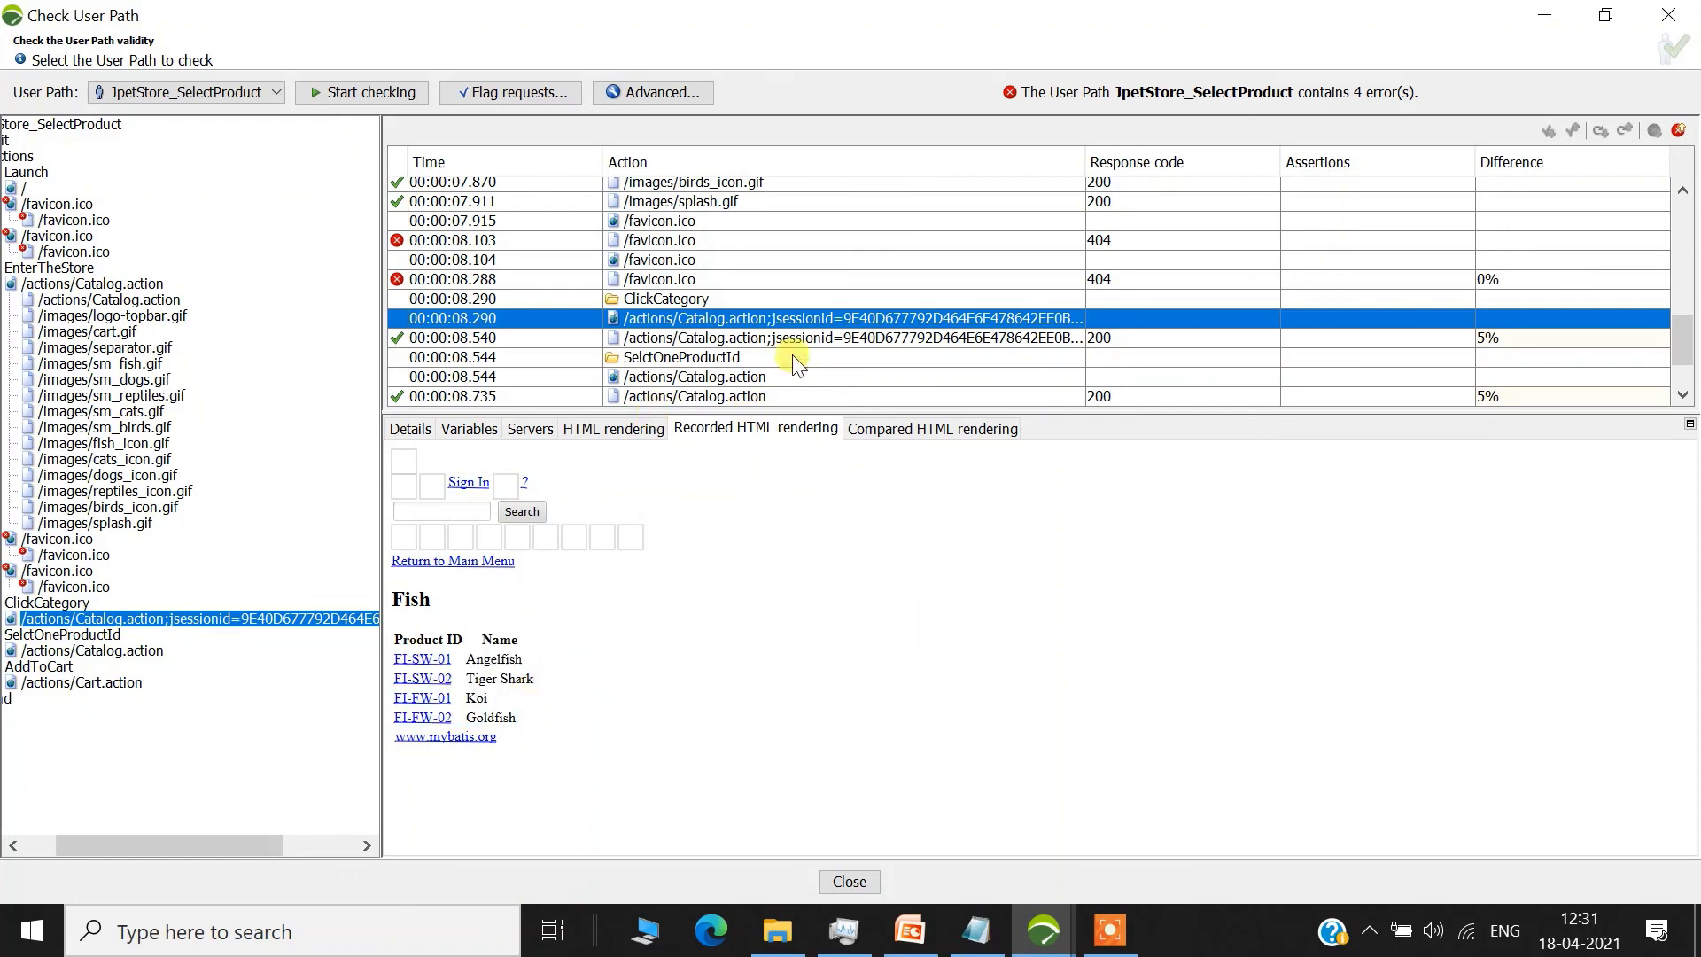
- Read the response of the ClickCategory catalog request through to the end of its HTML
click(868, 337)
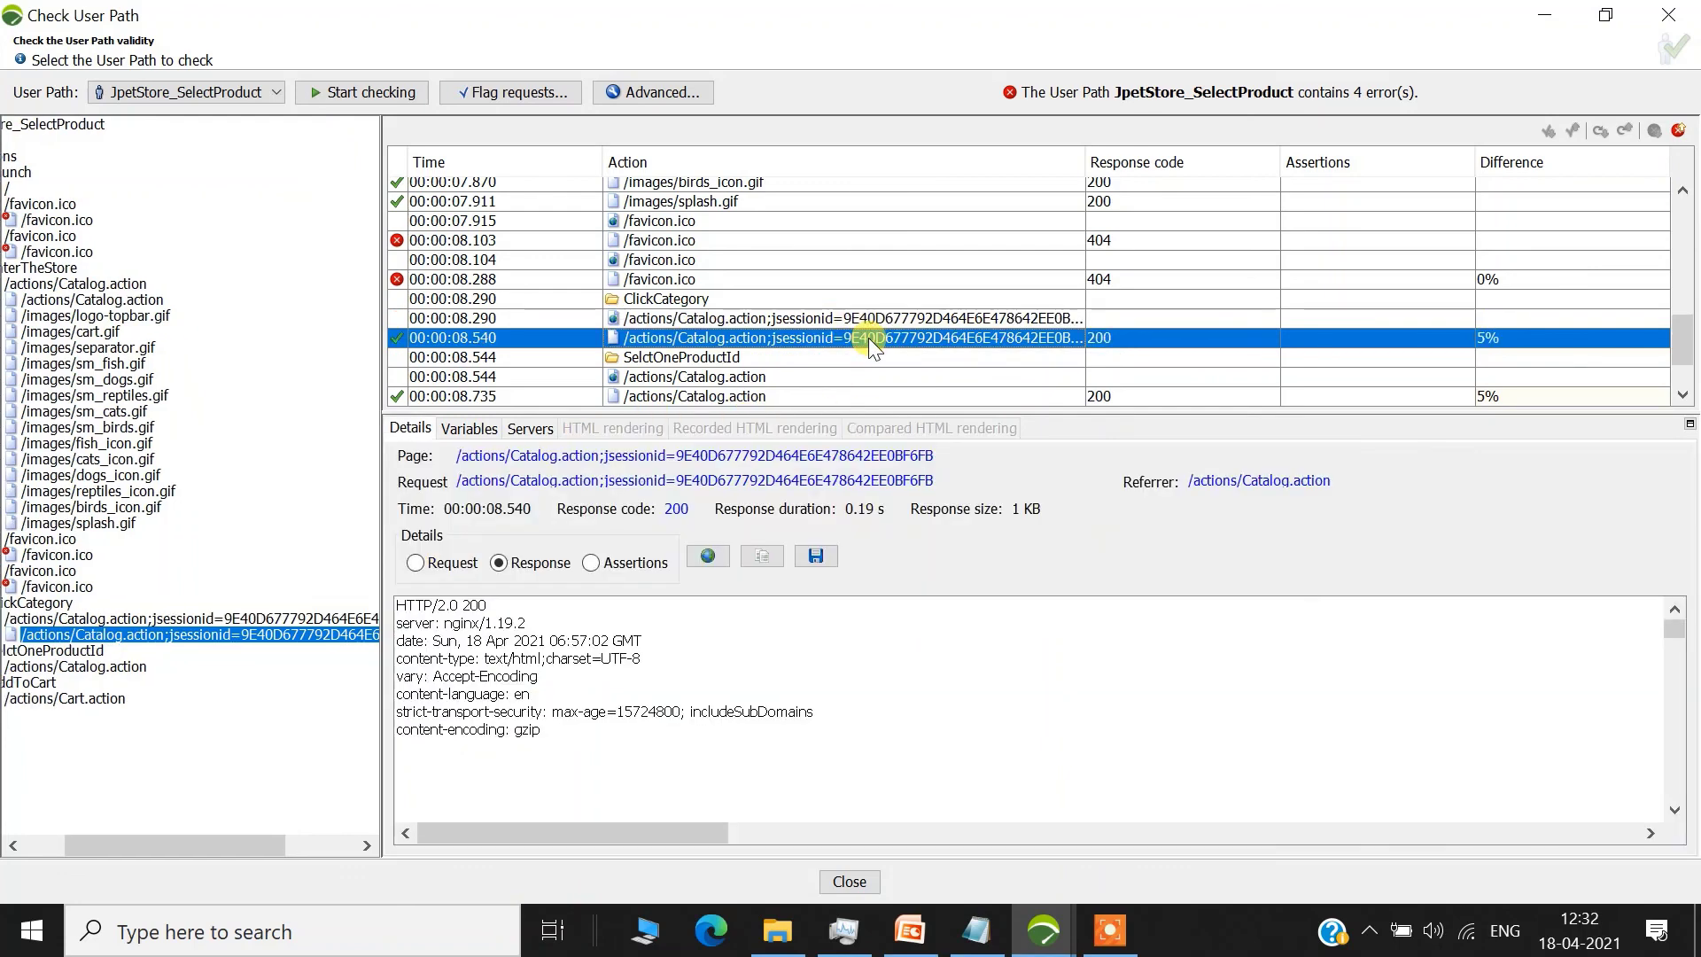
drag(459, 609, 561, 710)
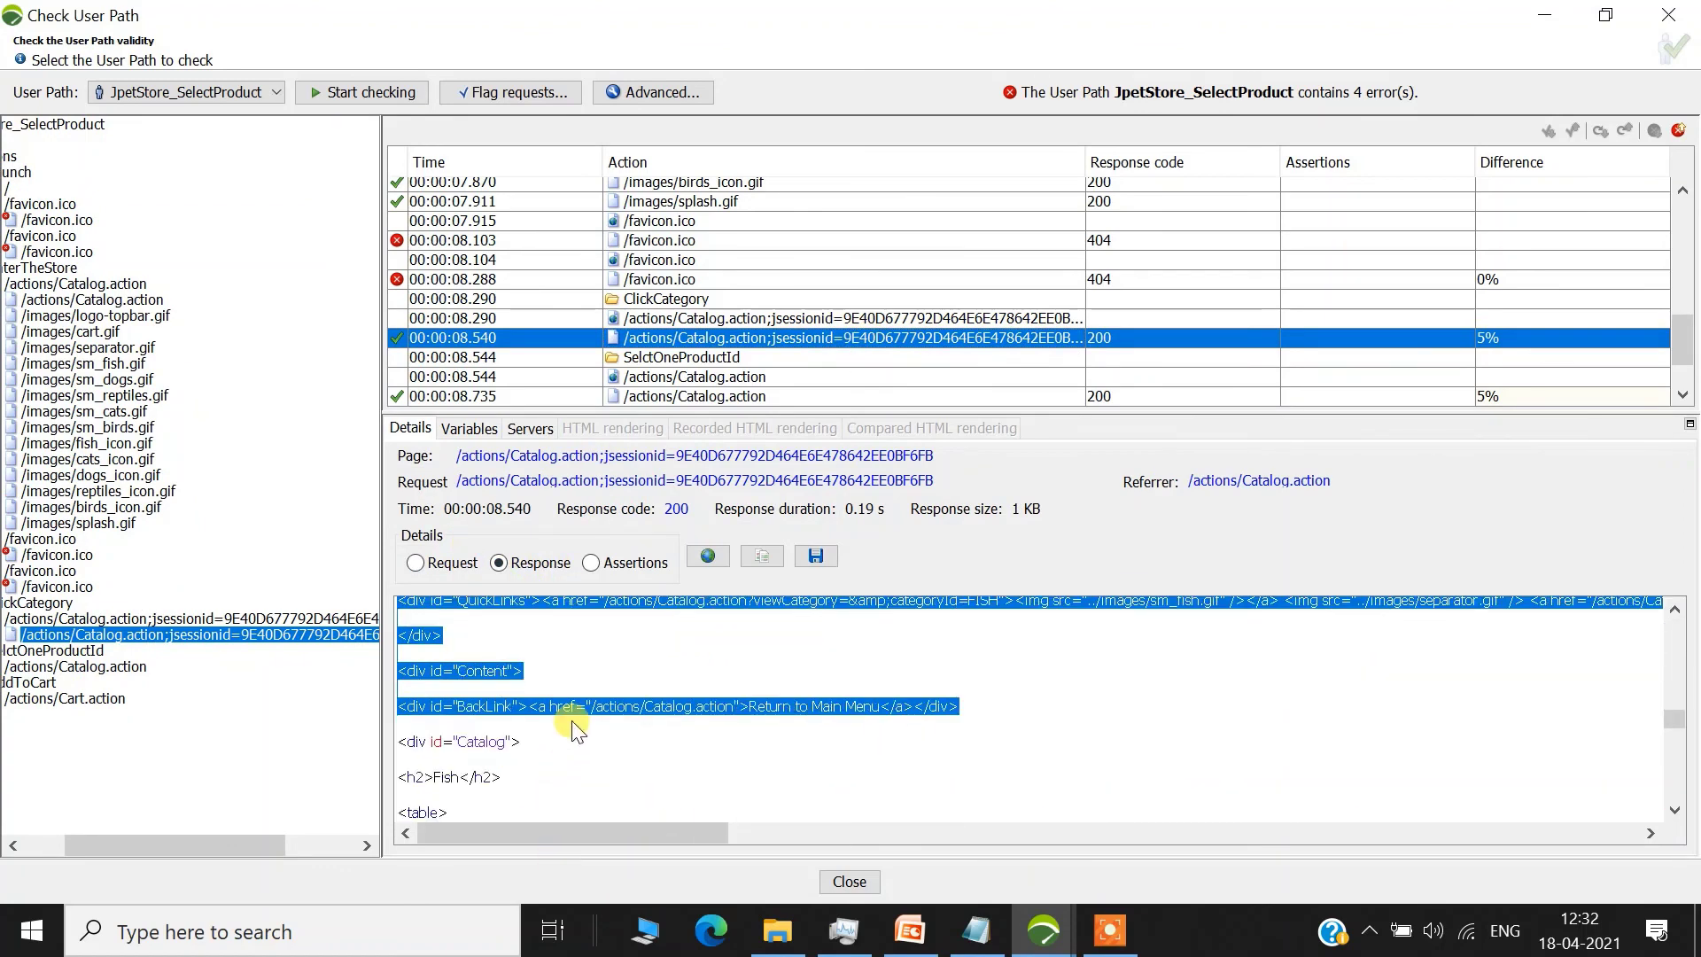
click(747, 673)
drag(1674, 722, 1693, 823)
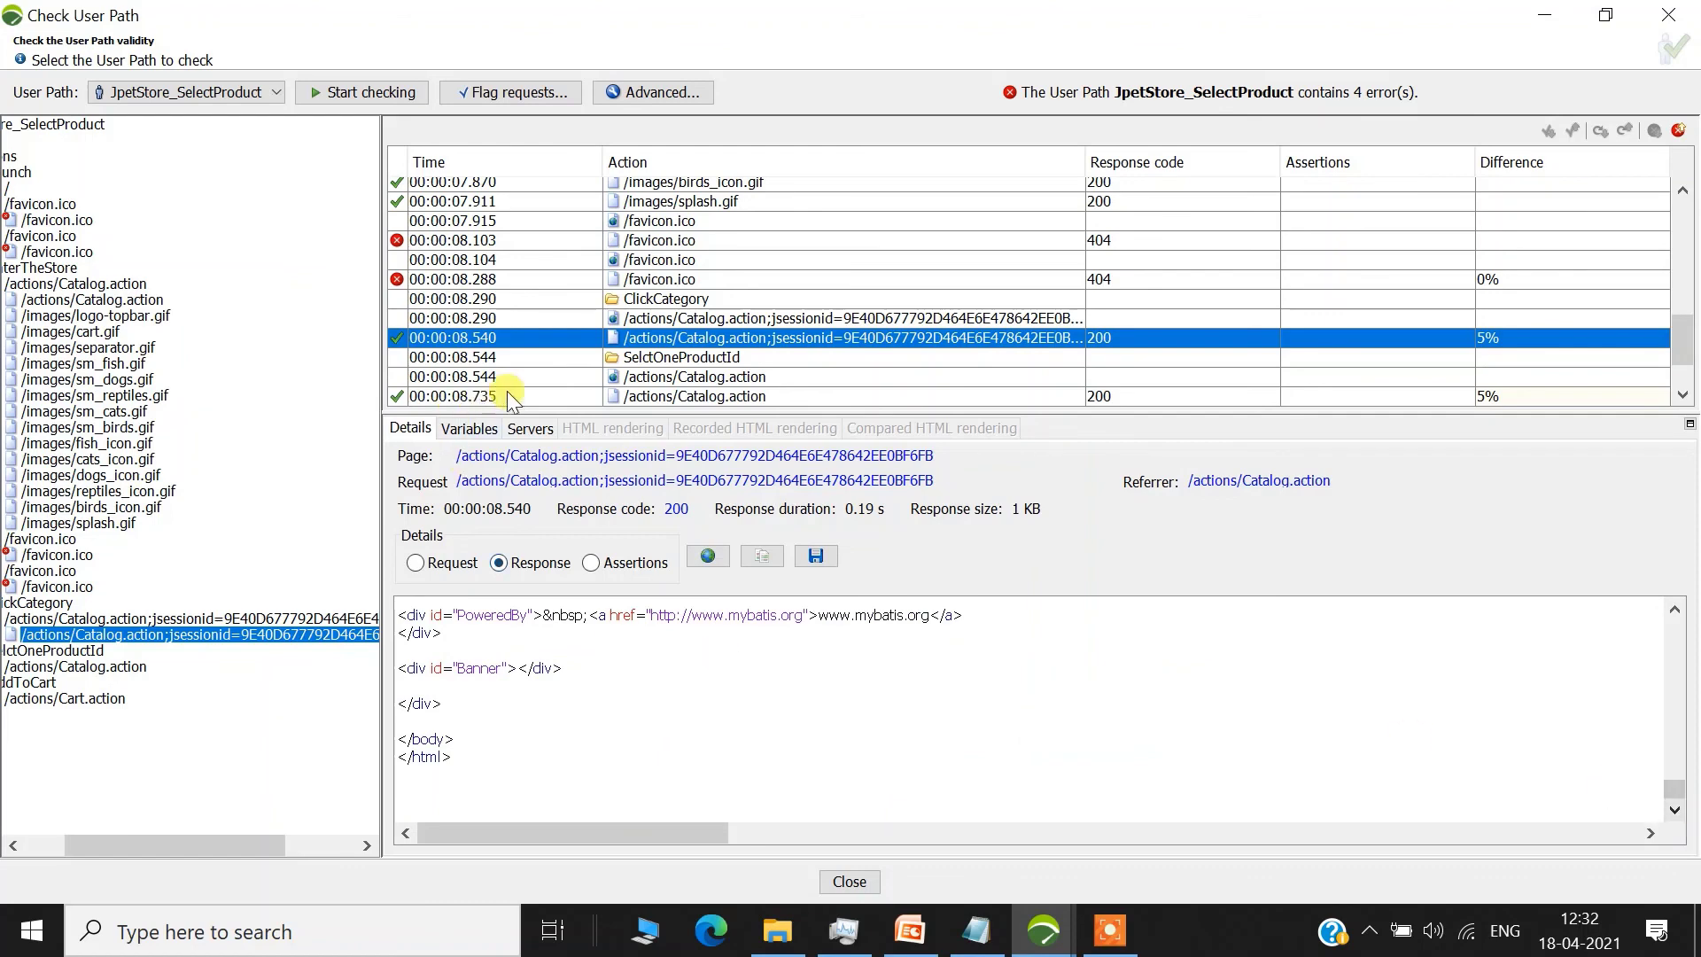
- Examine the recorded HTML rendering of the SelctOneProductId and AddToCart pages, highlighting the product name and cart row, and close the user path check
click(711, 376)
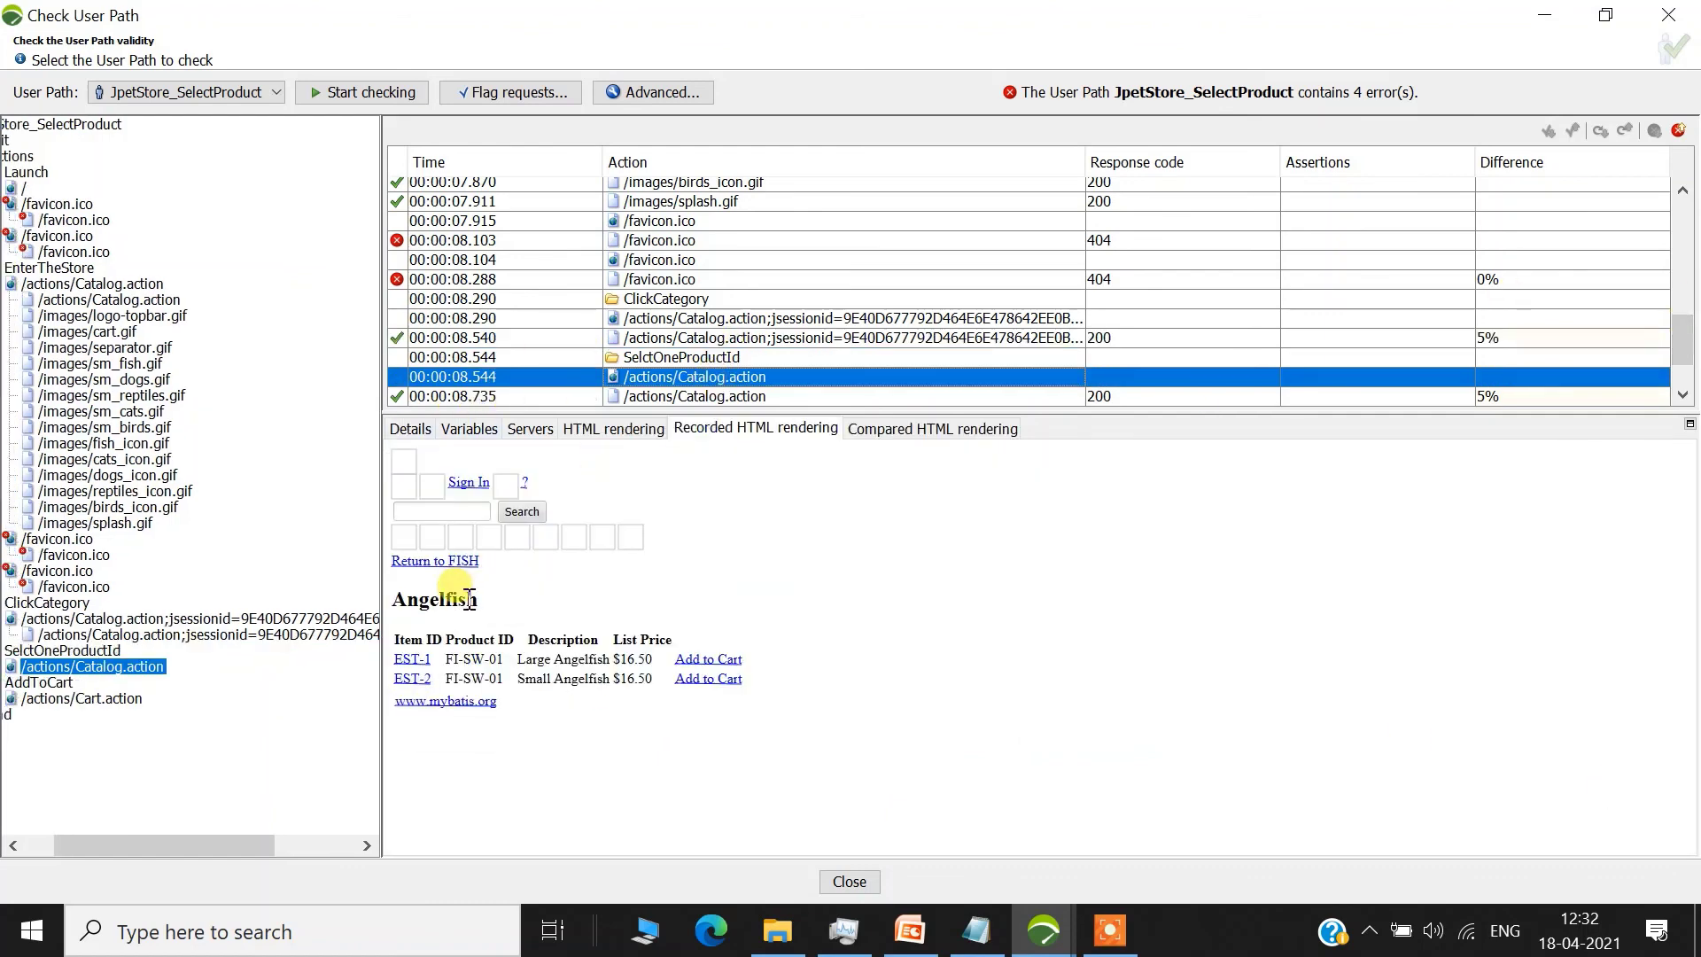
drag(406, 601, 467, 602)
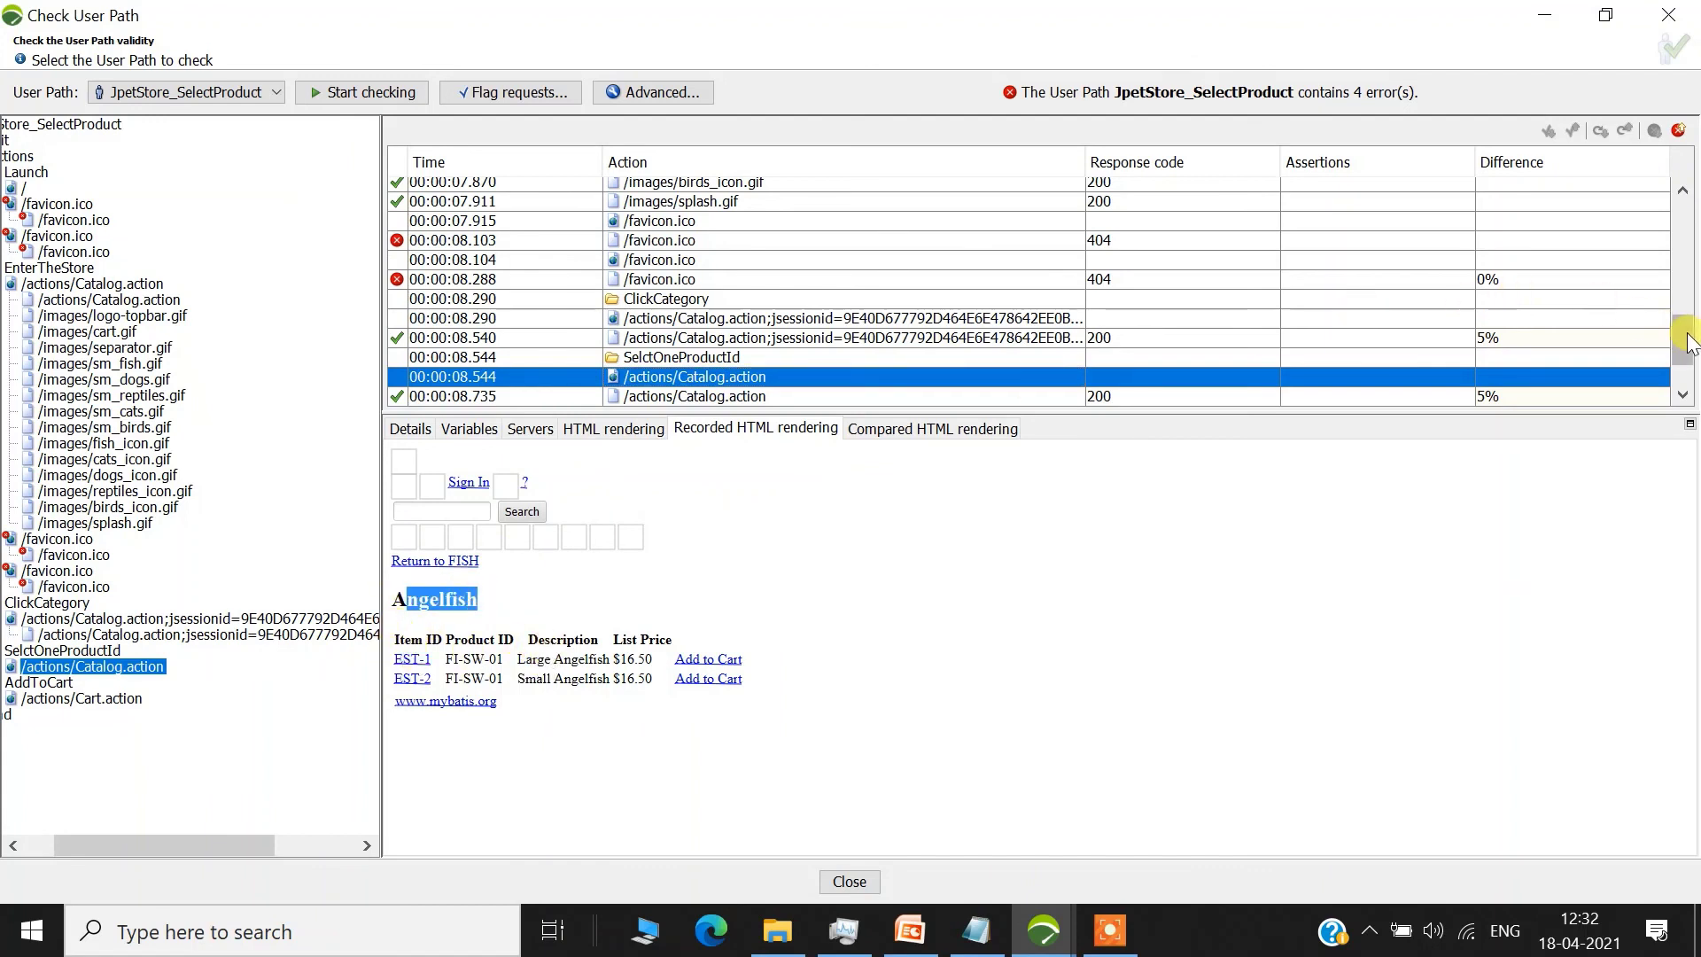
scroll(1683, 336, down, 2)
click(640, 358)
drag(452, 662, 794, 667)
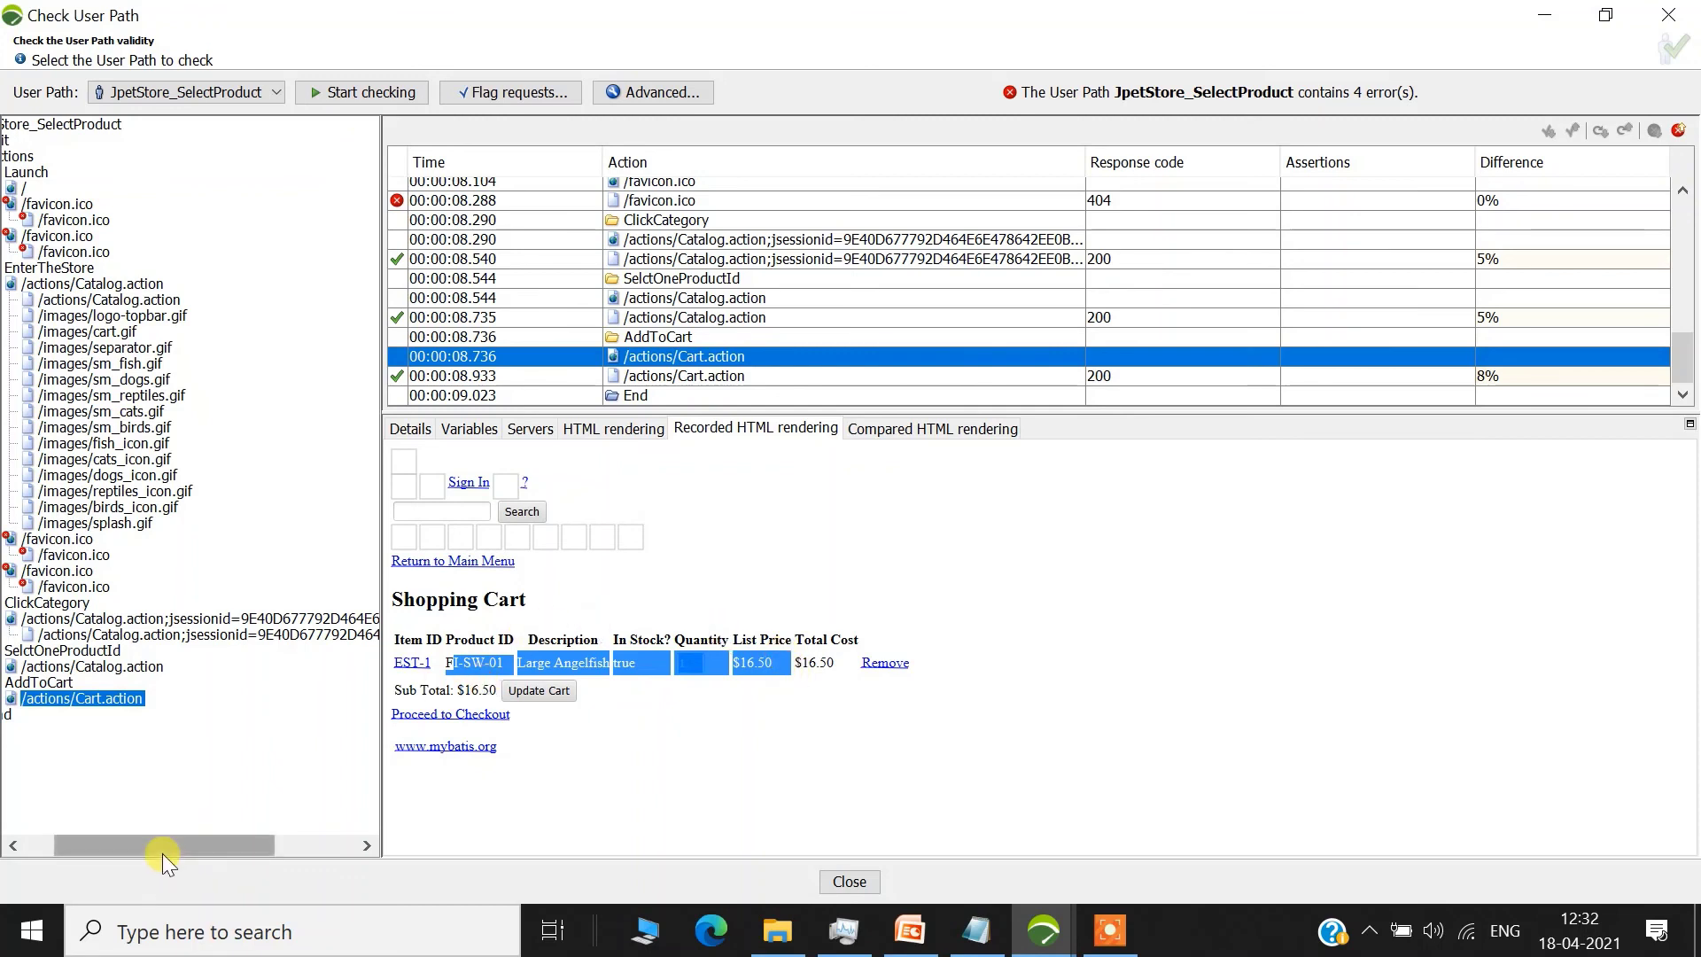
drag(162, 853, 13, 824)
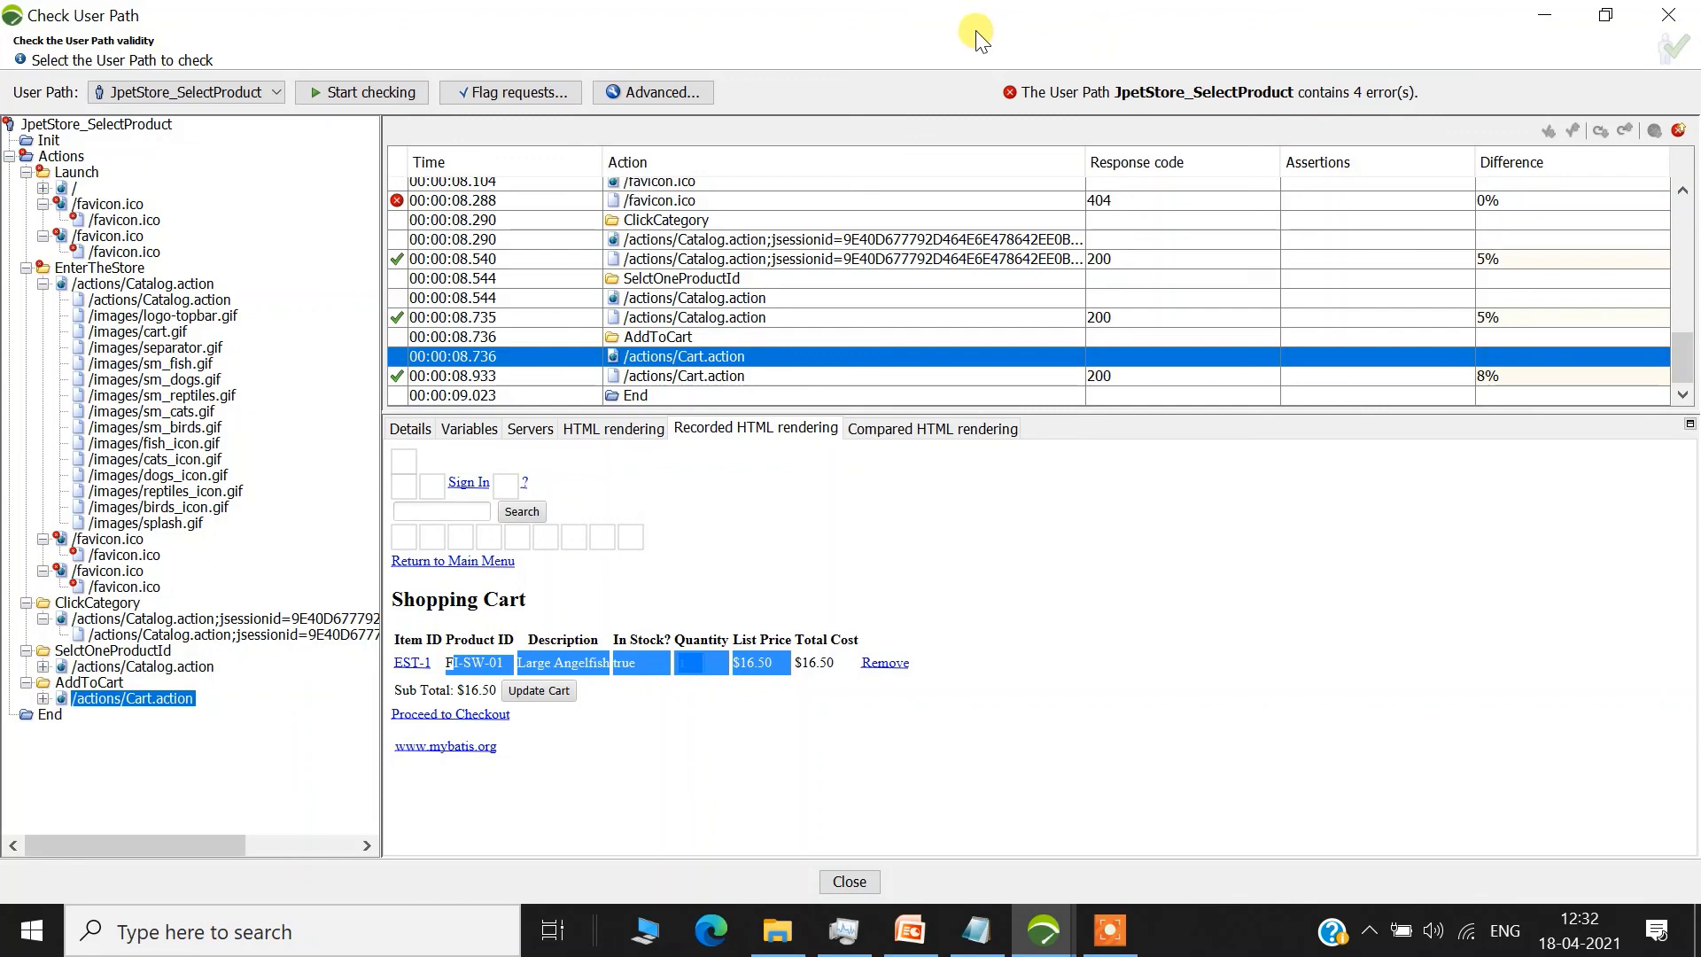
click(1670, 16)
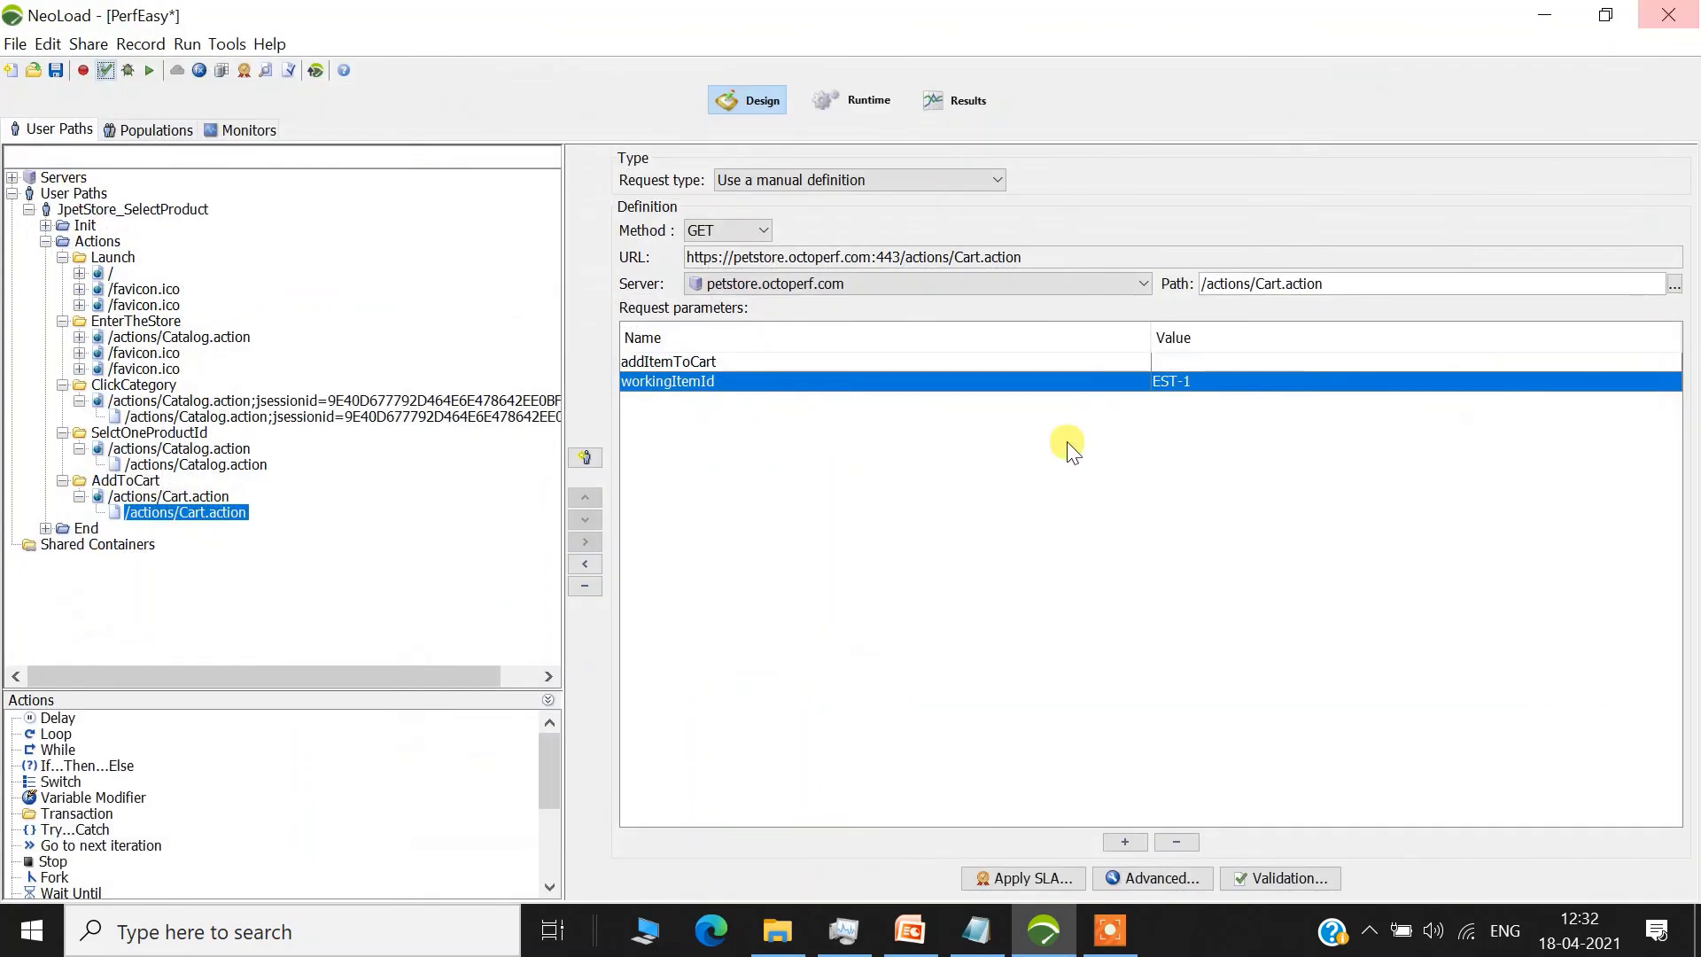
- Disable both /favicon.ico pages in the Launch transaction of the JpetStore_SelectProduct user path
click(125, 289)
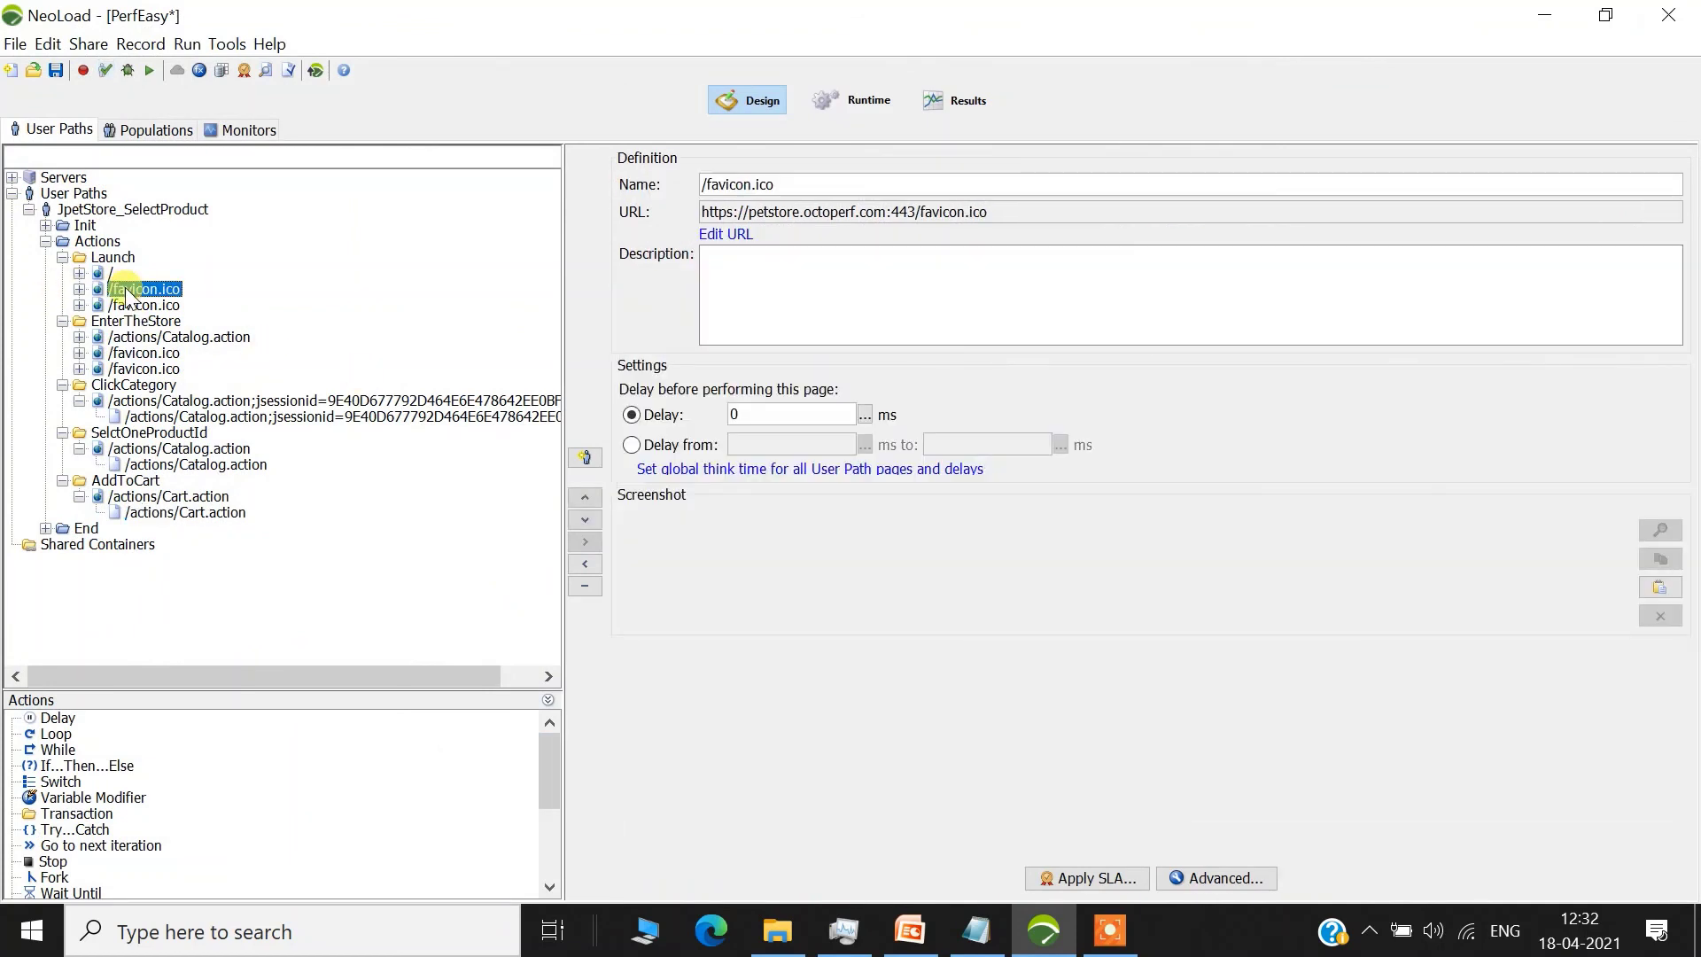
key(shift+Down)
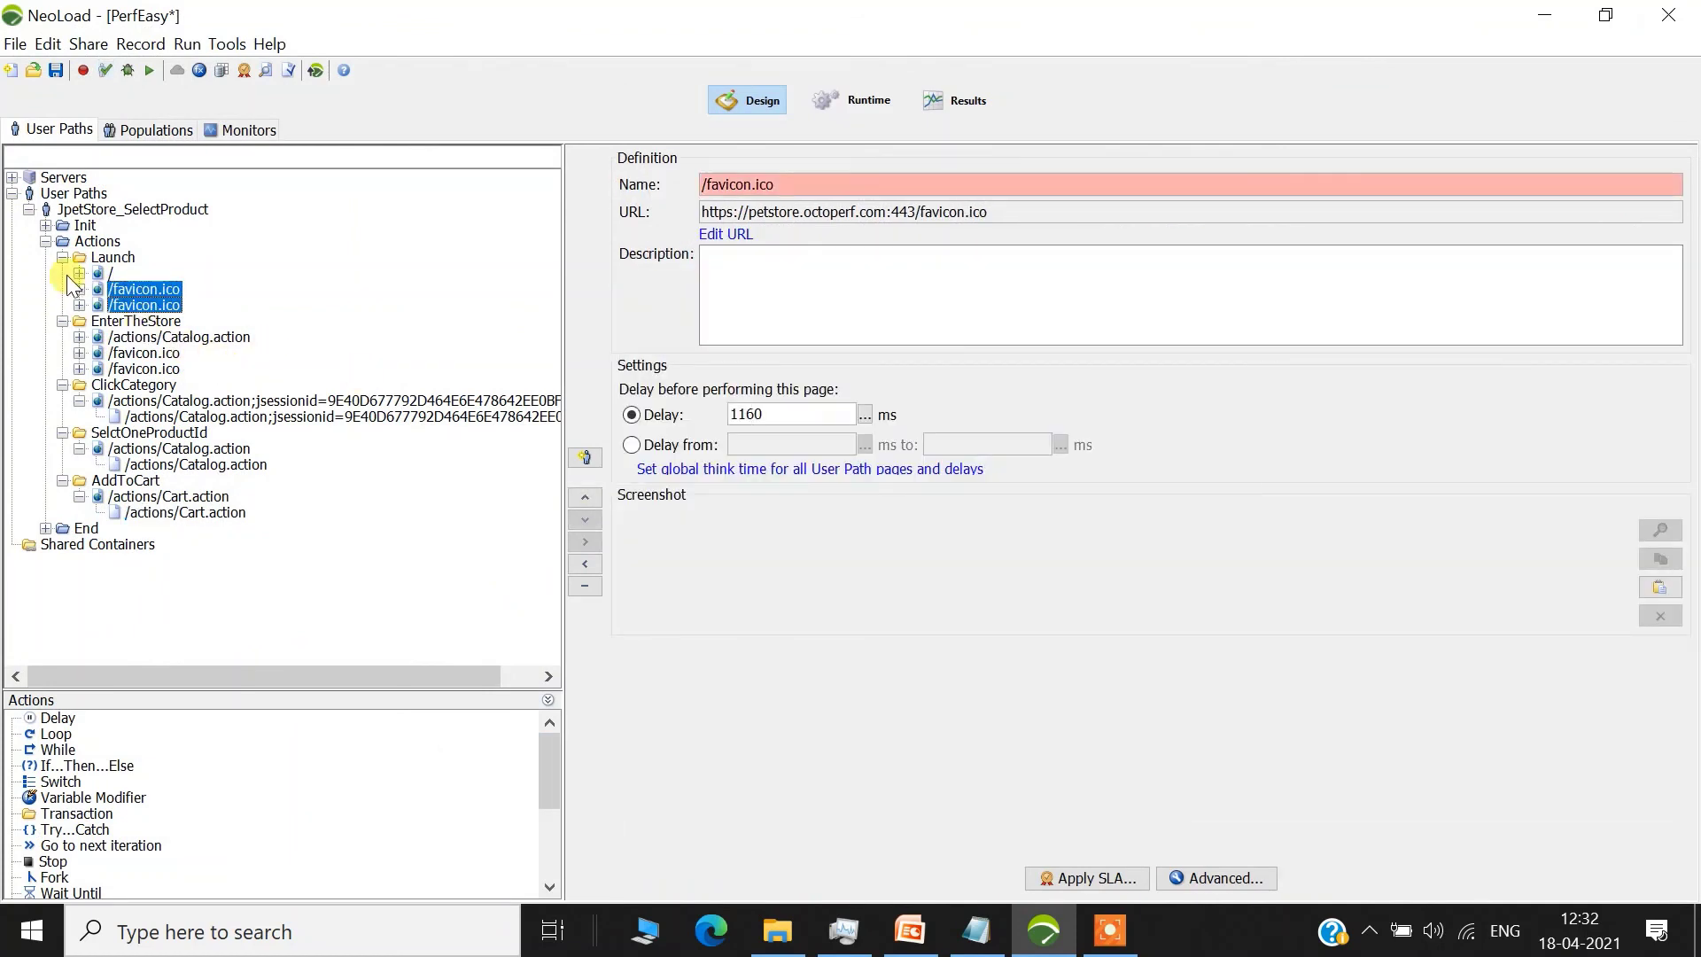
right_click(147, 290)
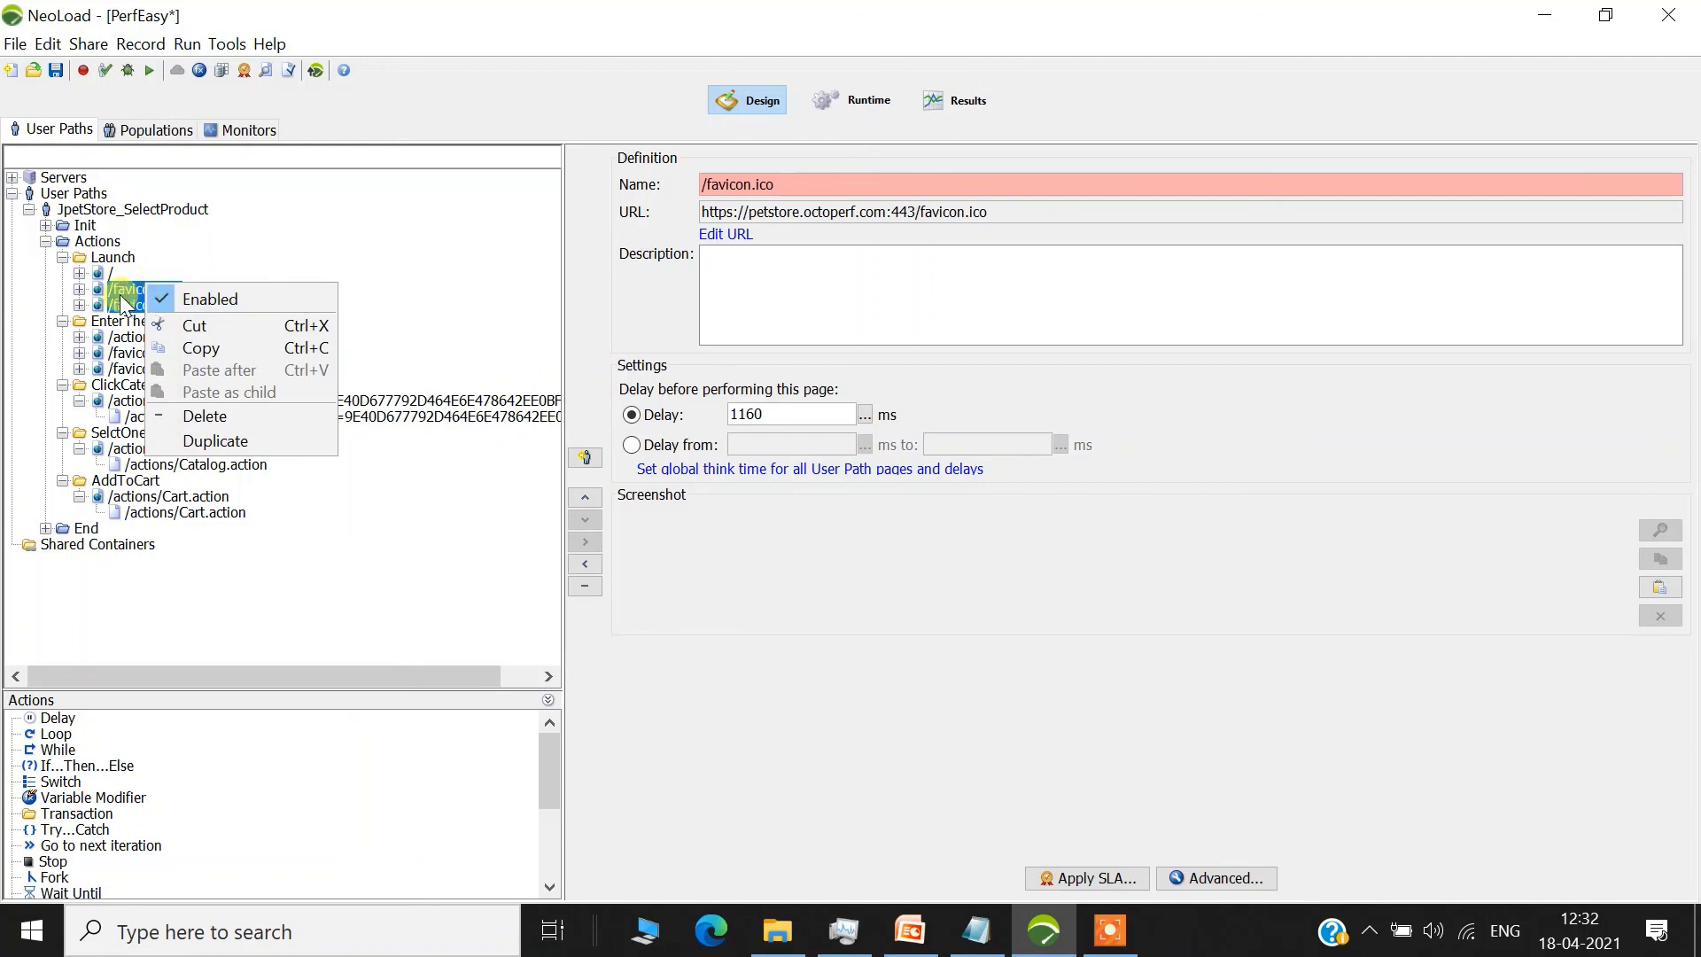
click(216, 299)
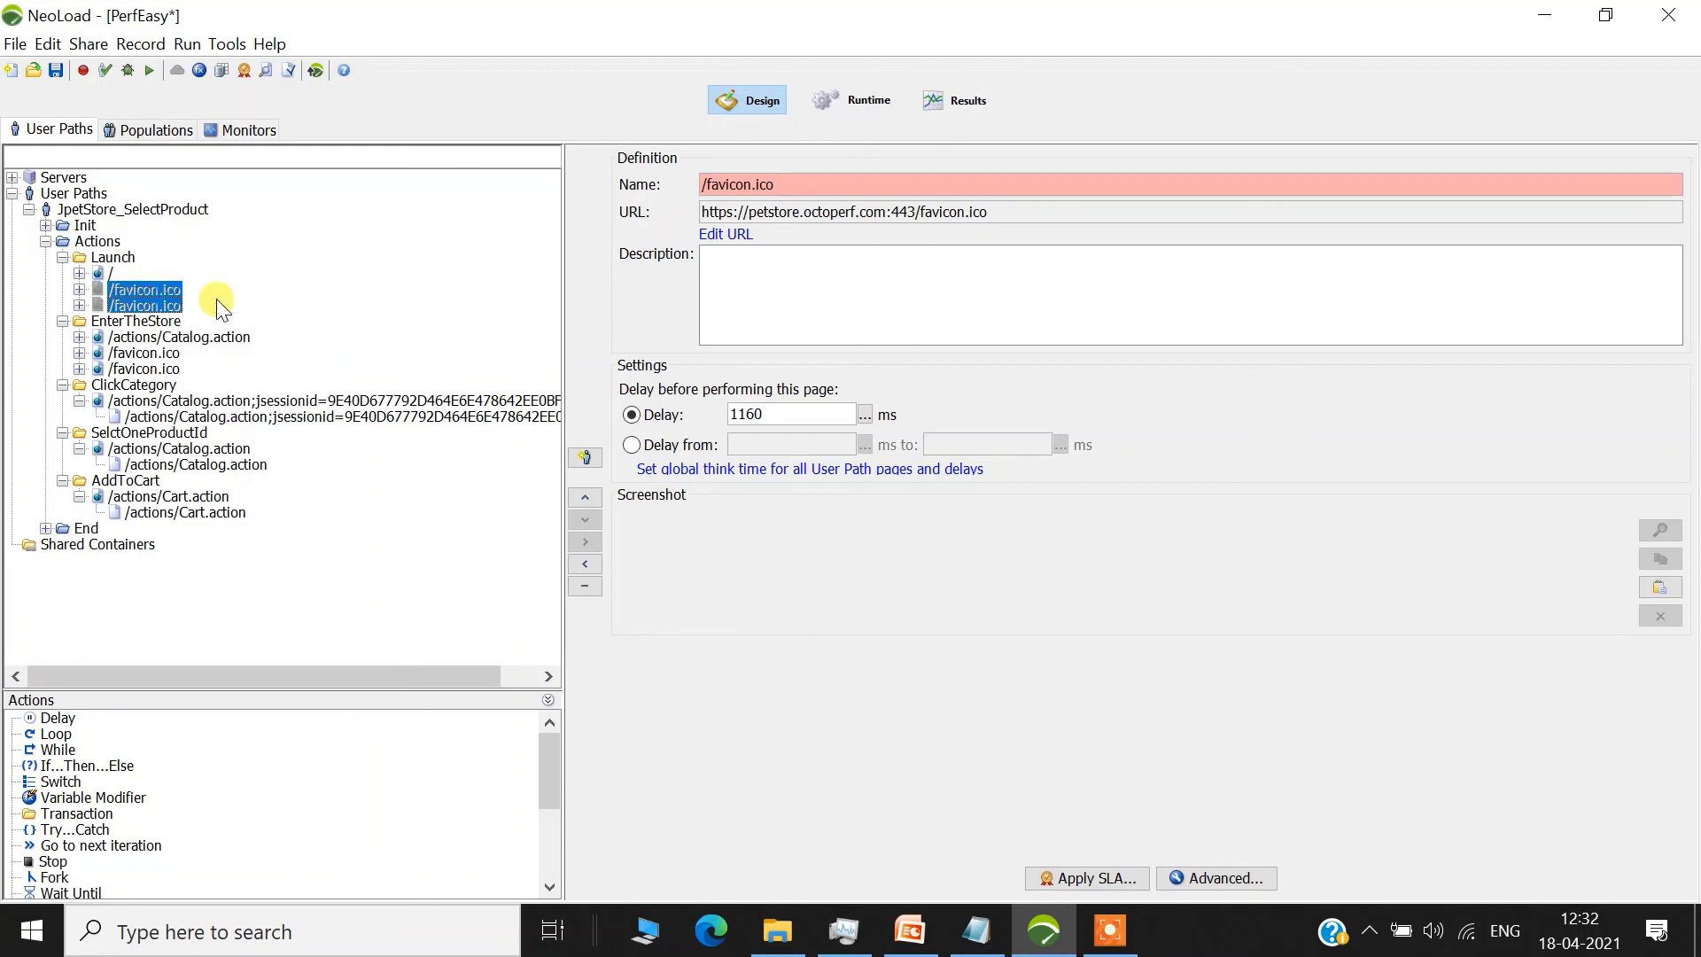
- Disable both /favicon.ico pages in the EnterTheStore transaction and save the project
click(146, 354)
shift+click(146, 369)
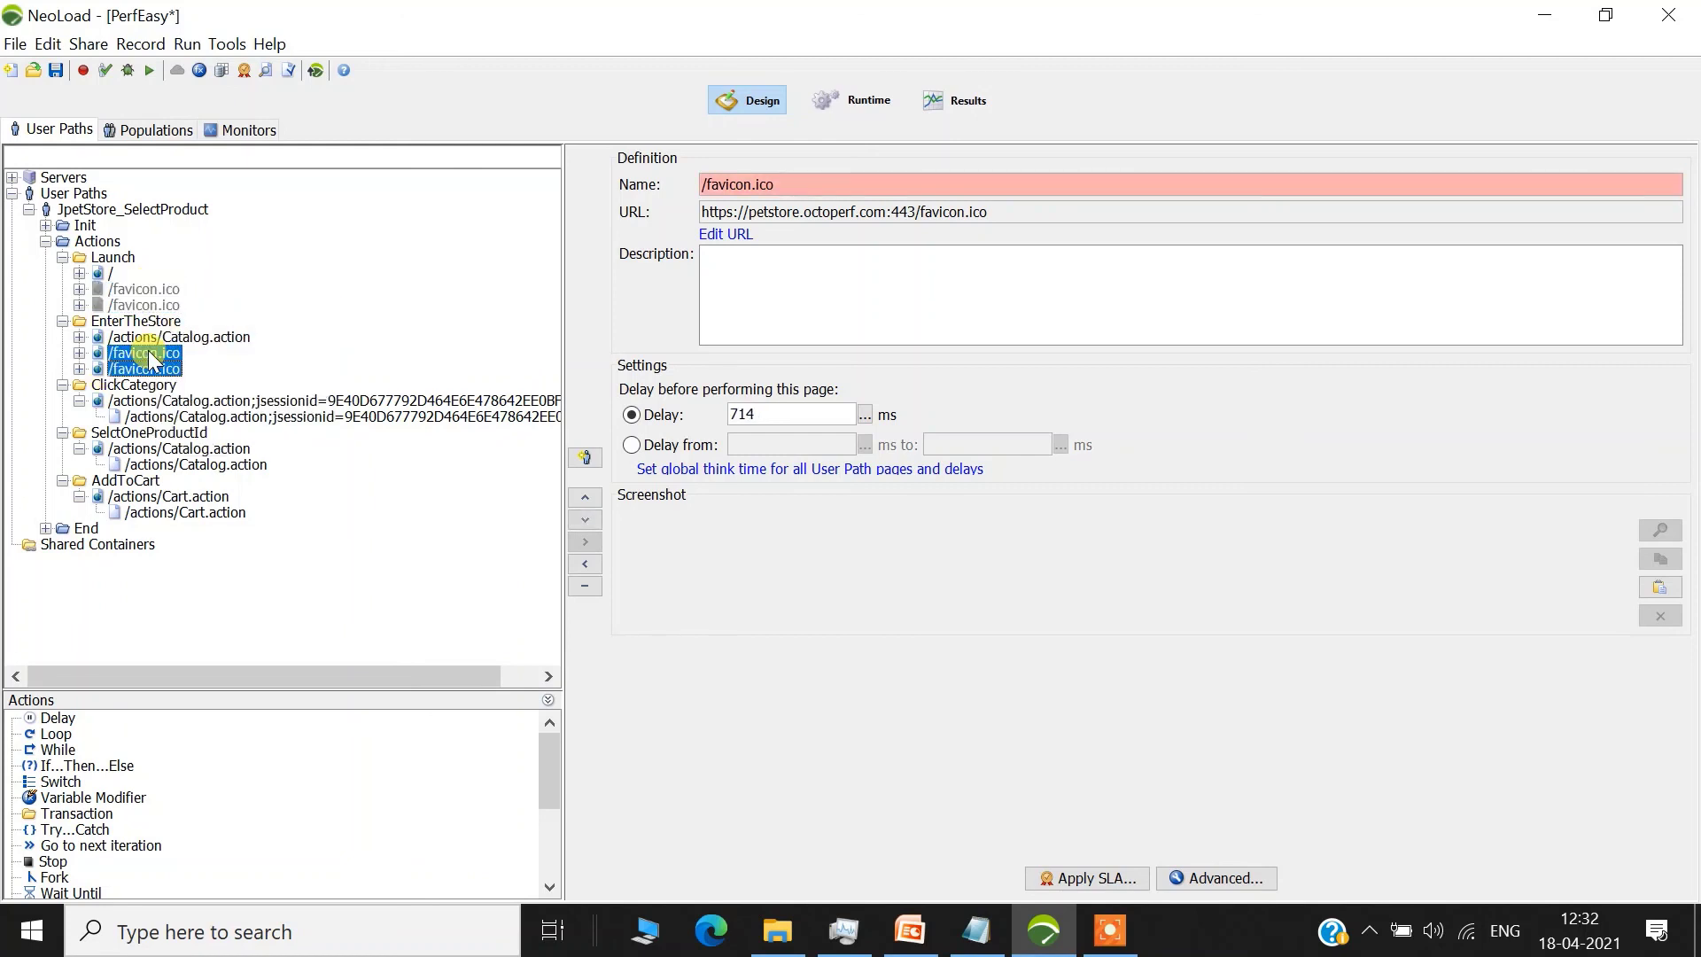
right_click(151, 353)
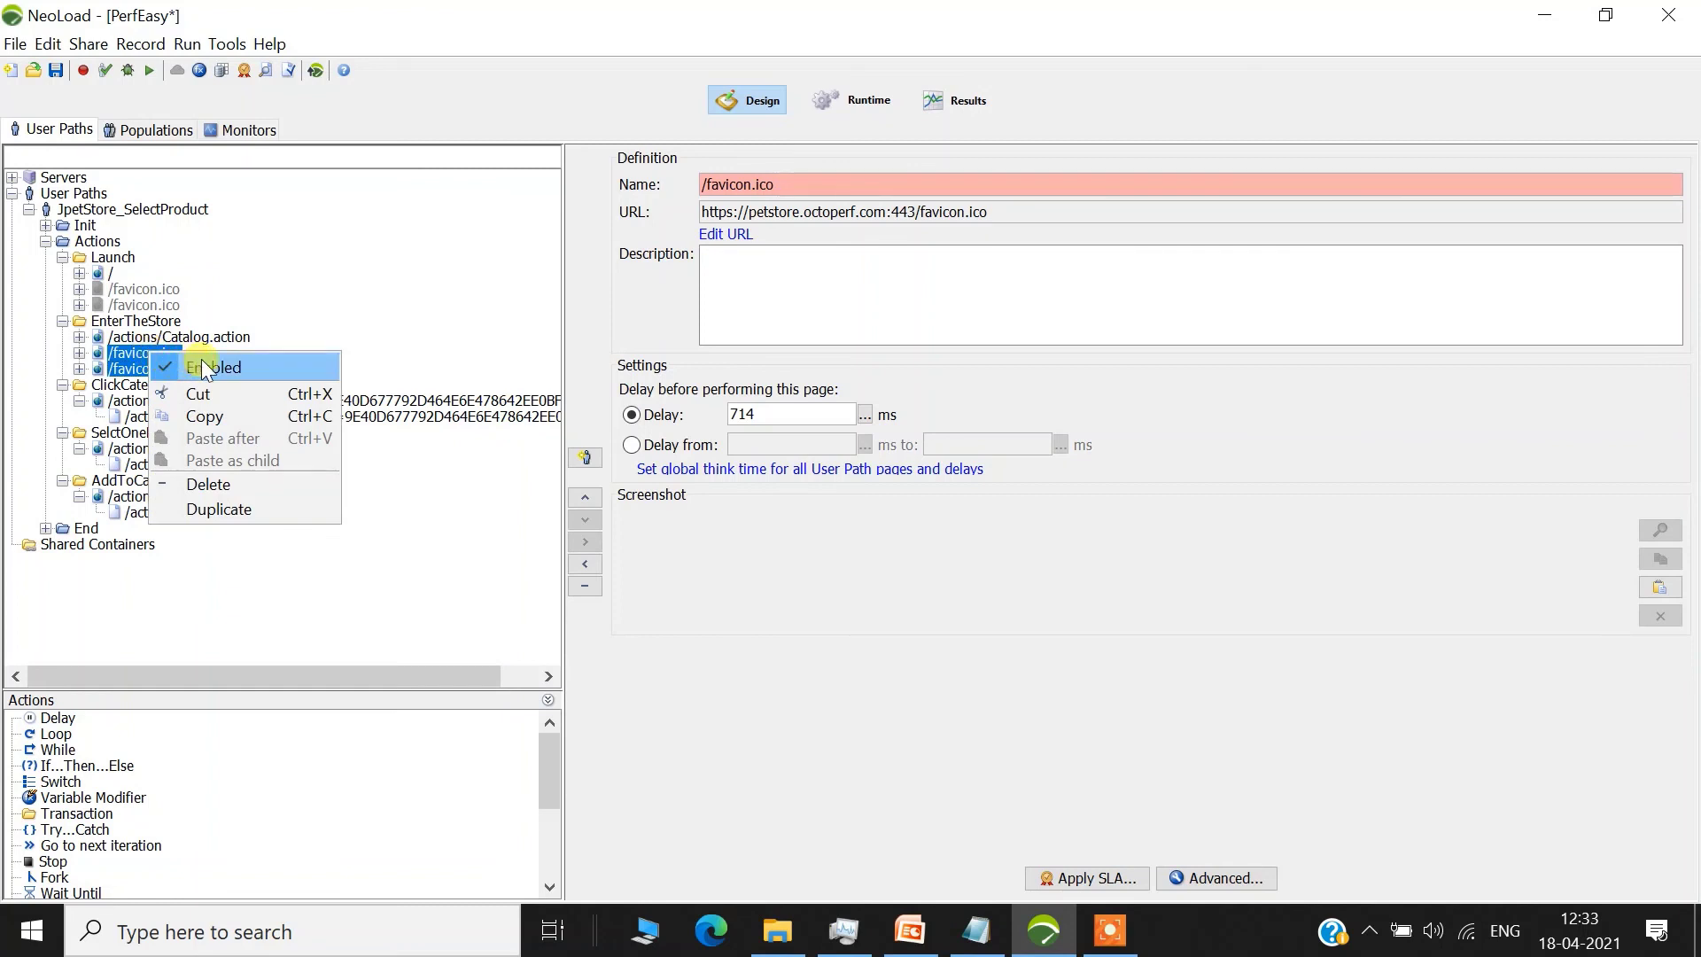
key(Escape)
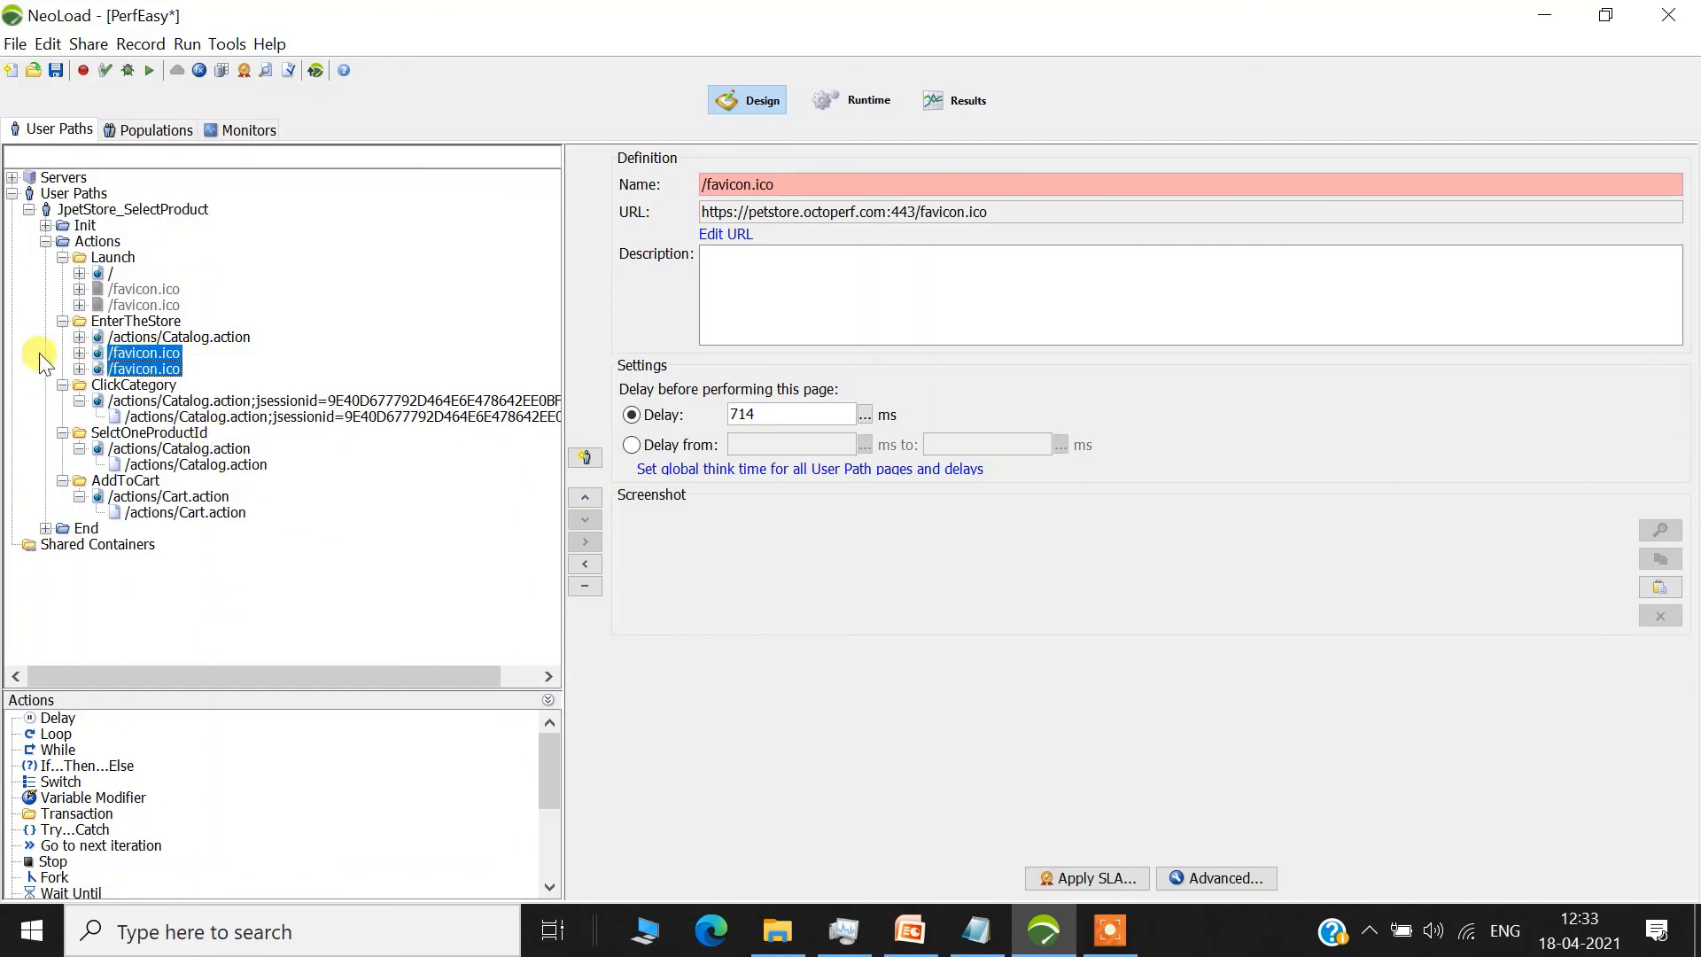
click(146, 354)
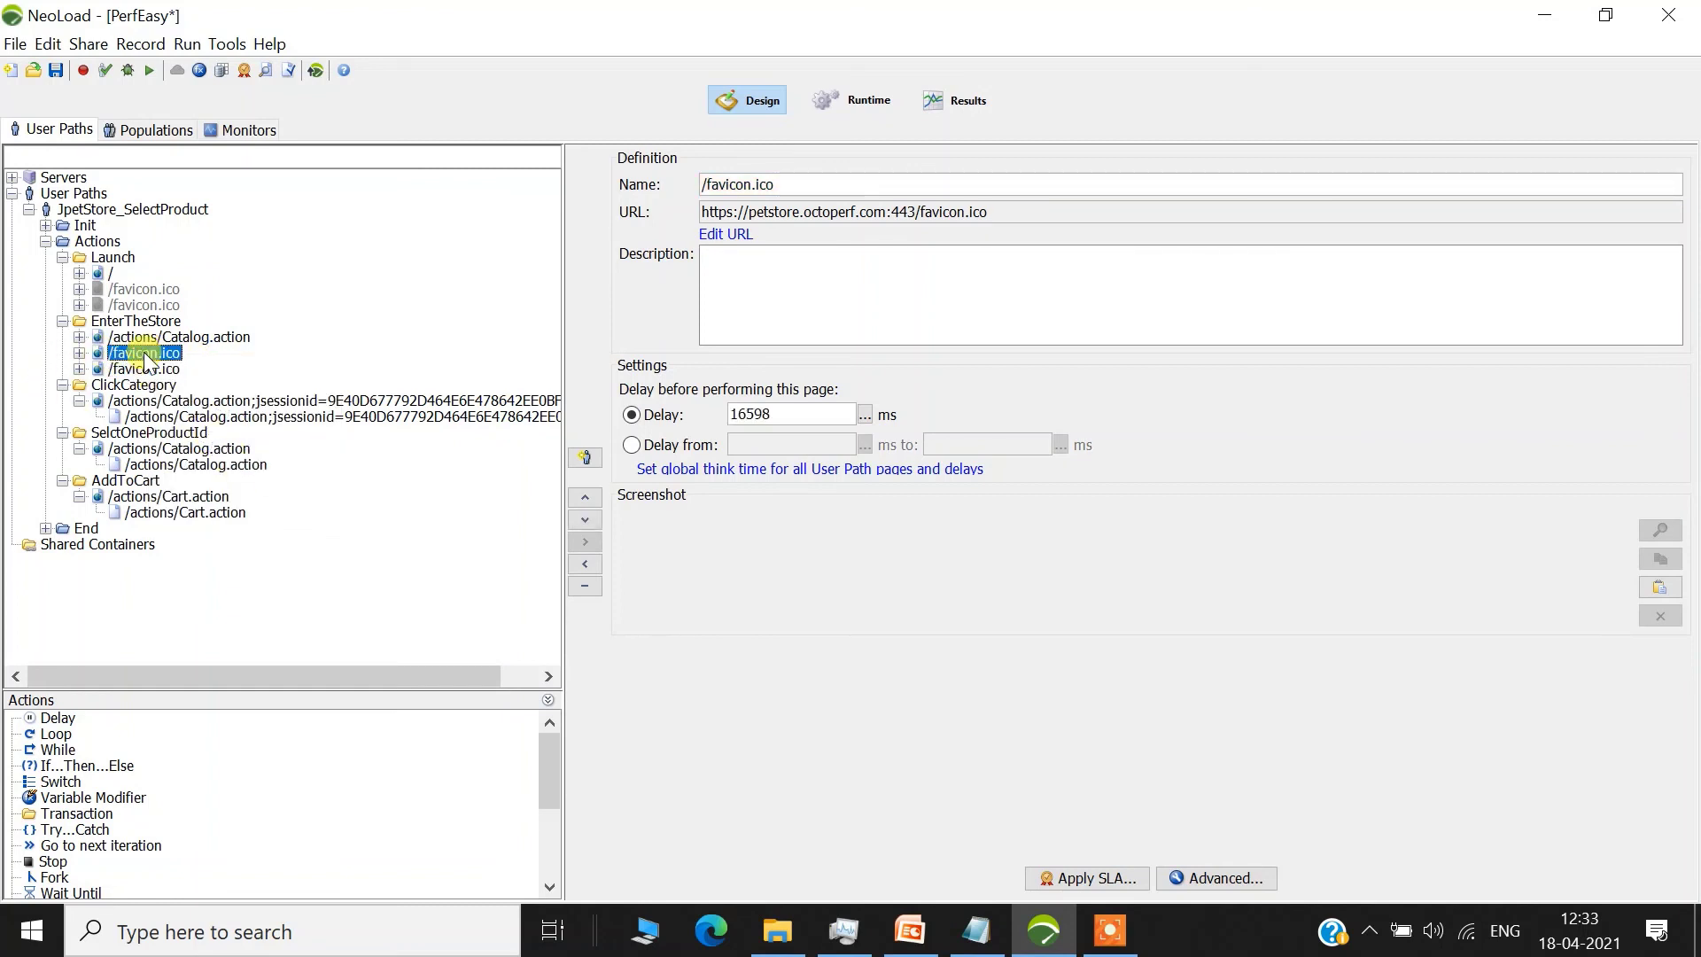
key(shift+Down)
right_click(148, 356)
click(173, 367)
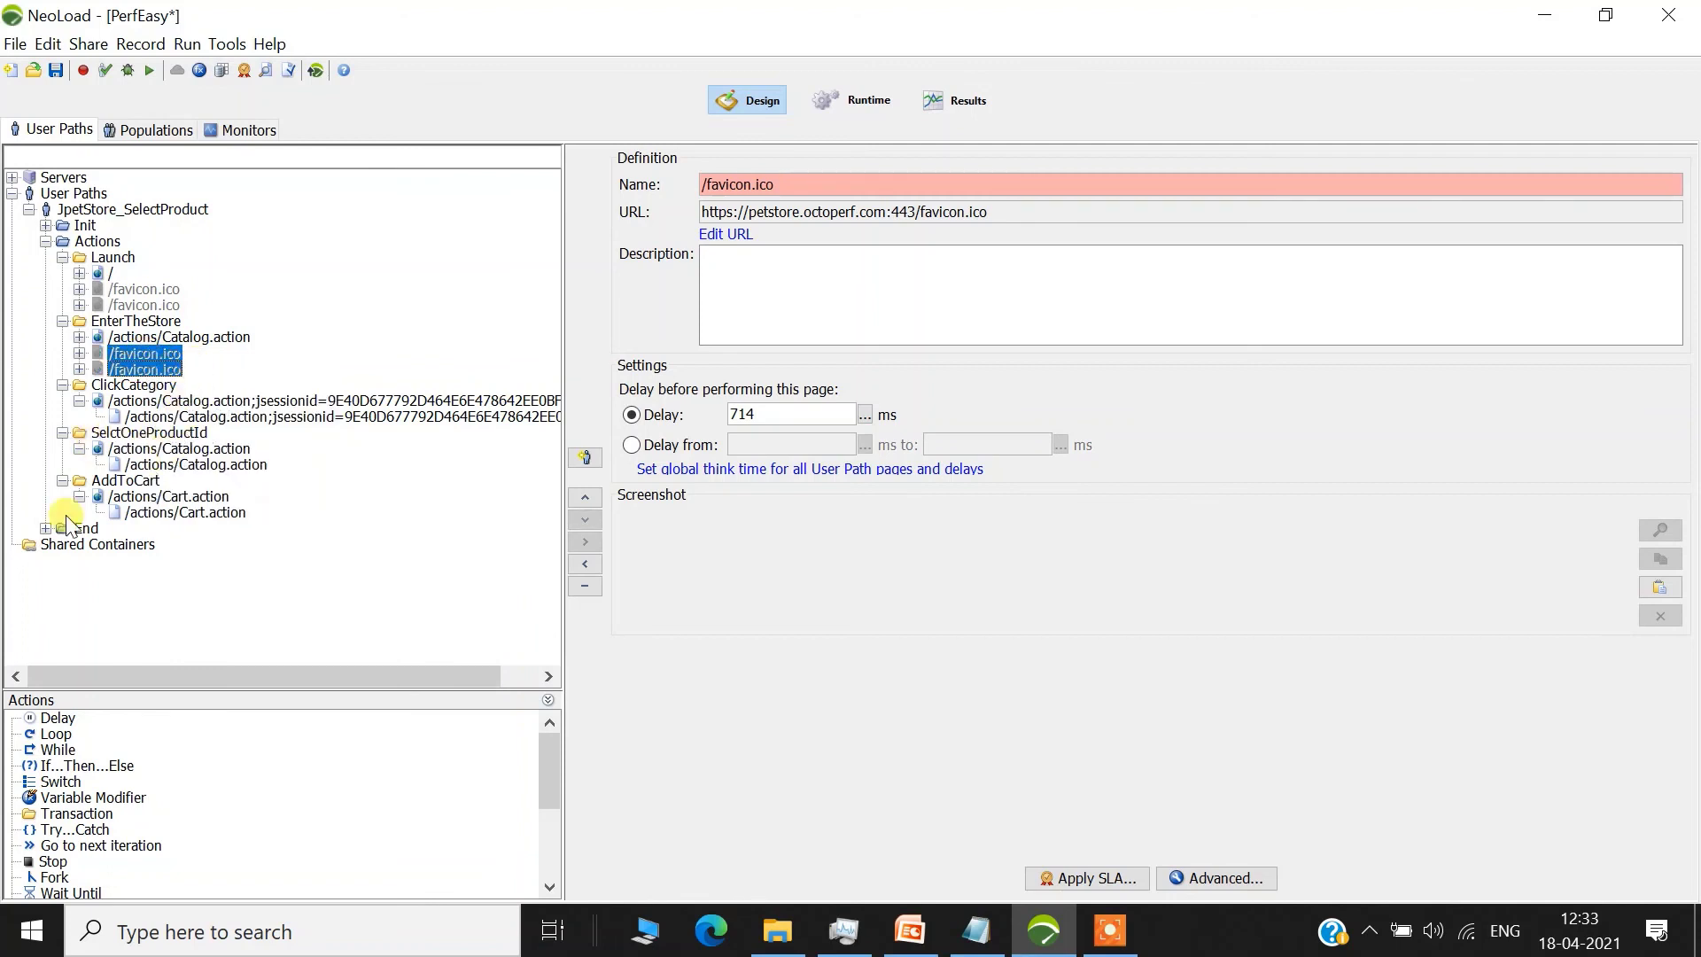
click(163, 547)
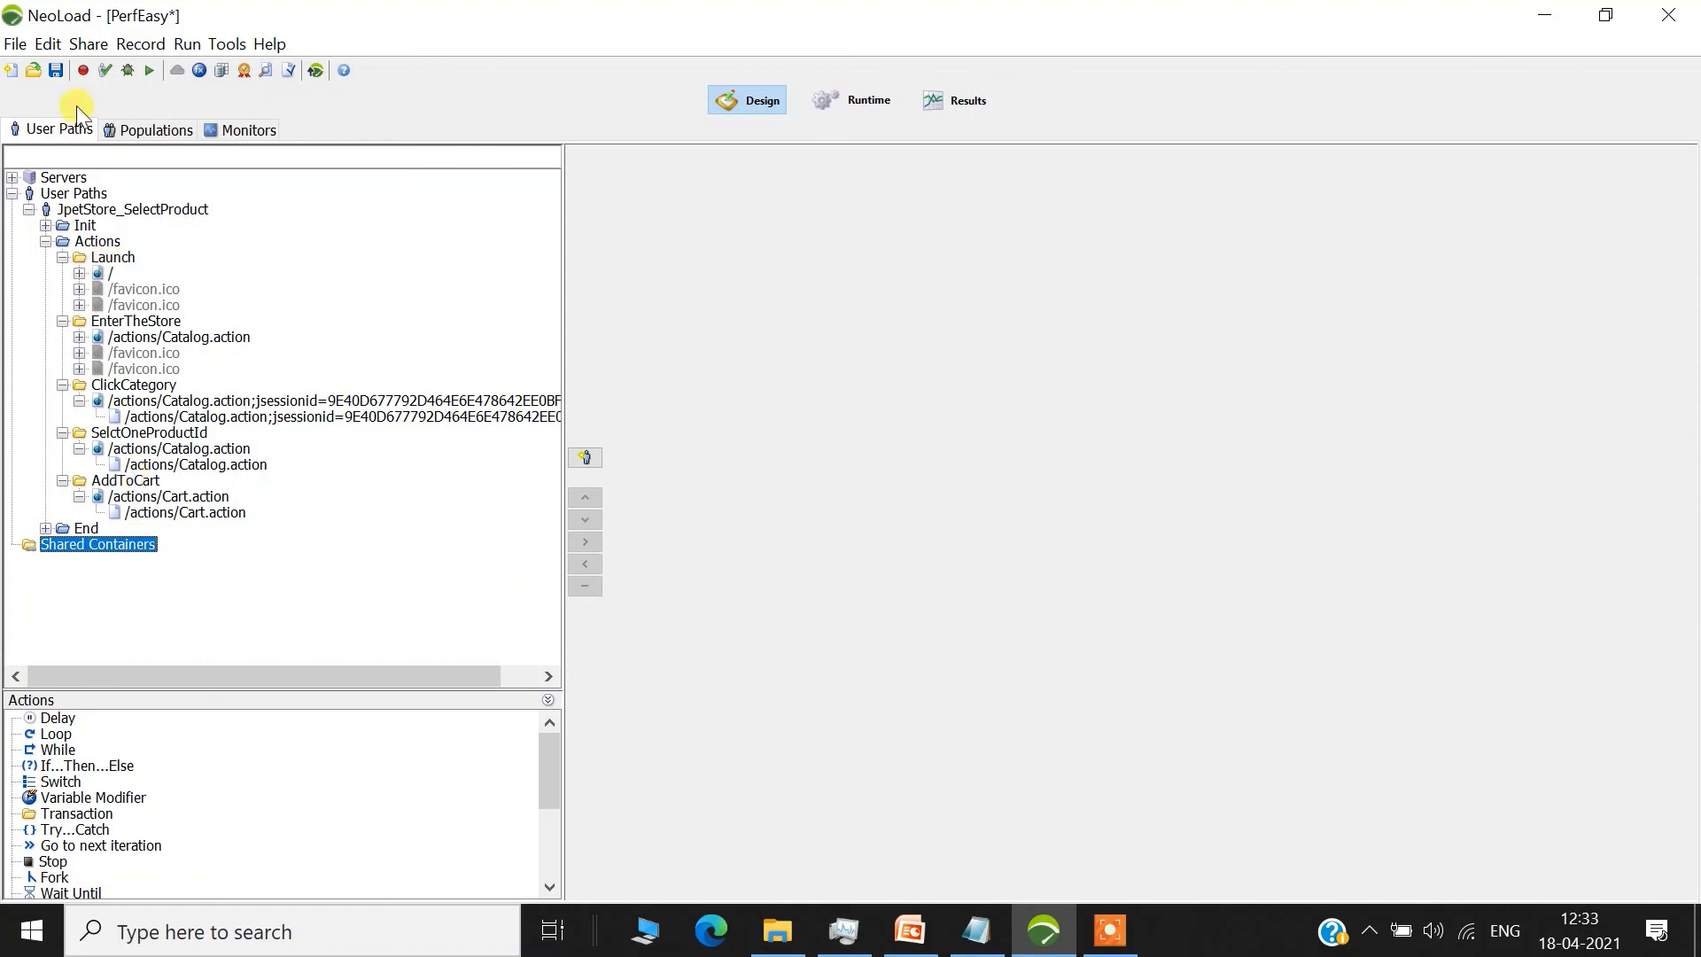
click(56, 71)
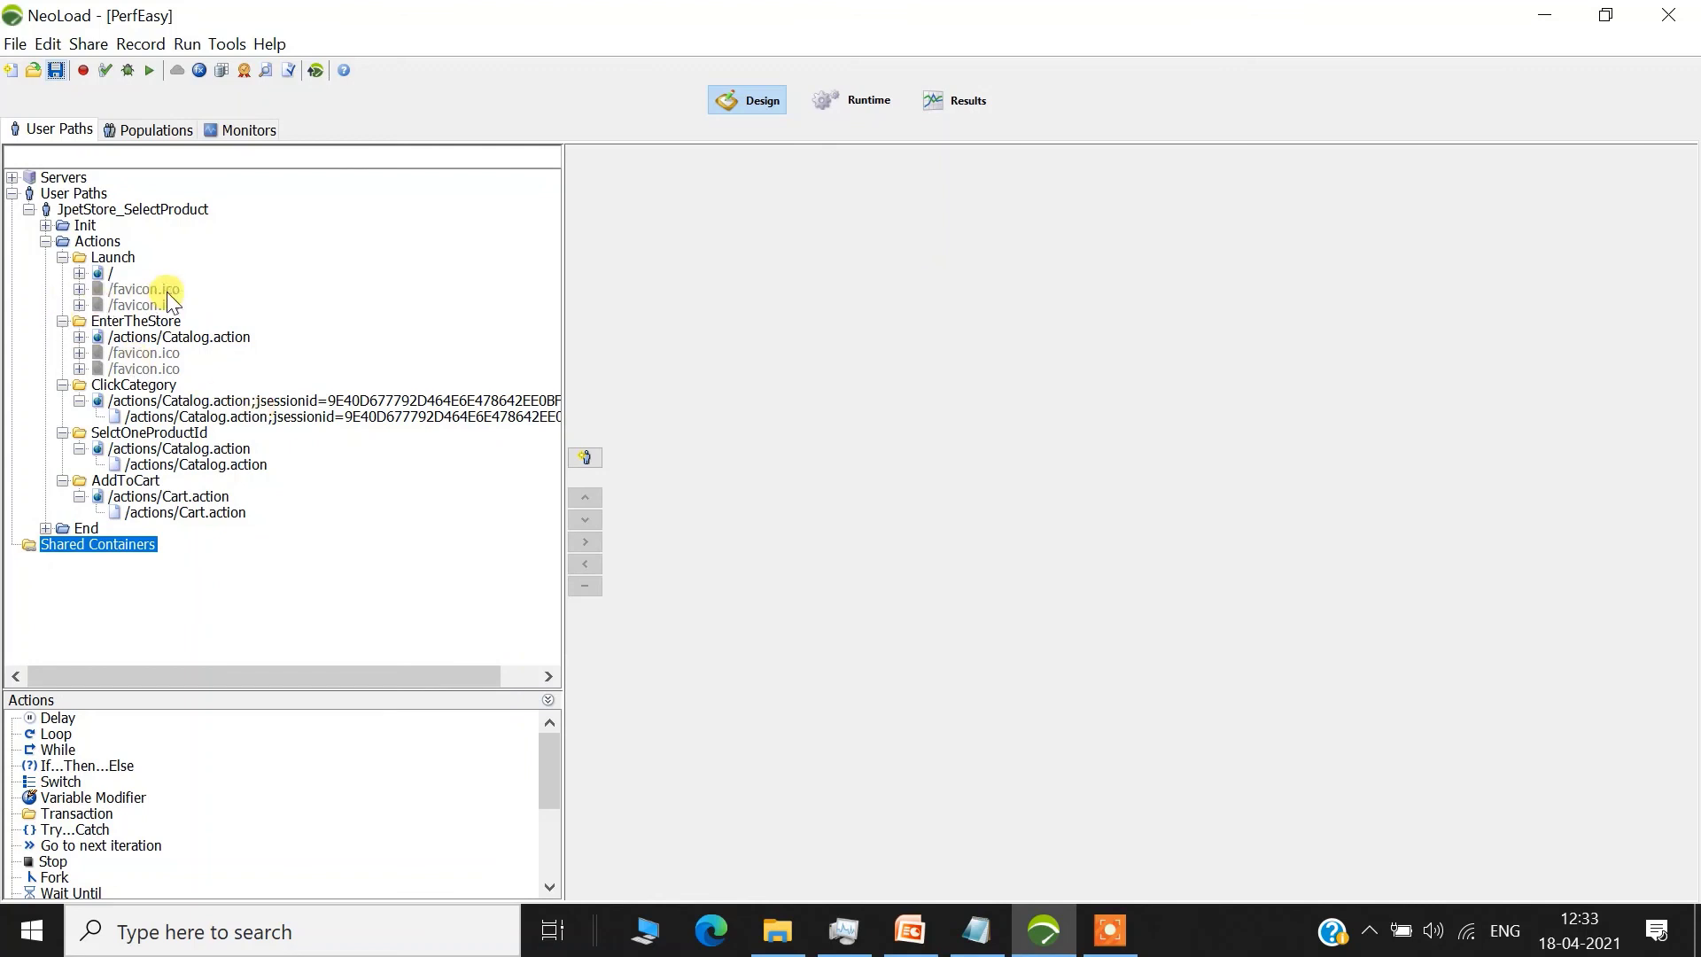
- Examine the requests under EnterTheStore's catalog page and the request parameters of ClickCategory, SelctOneProductId and AddToCart
click(193, 338)
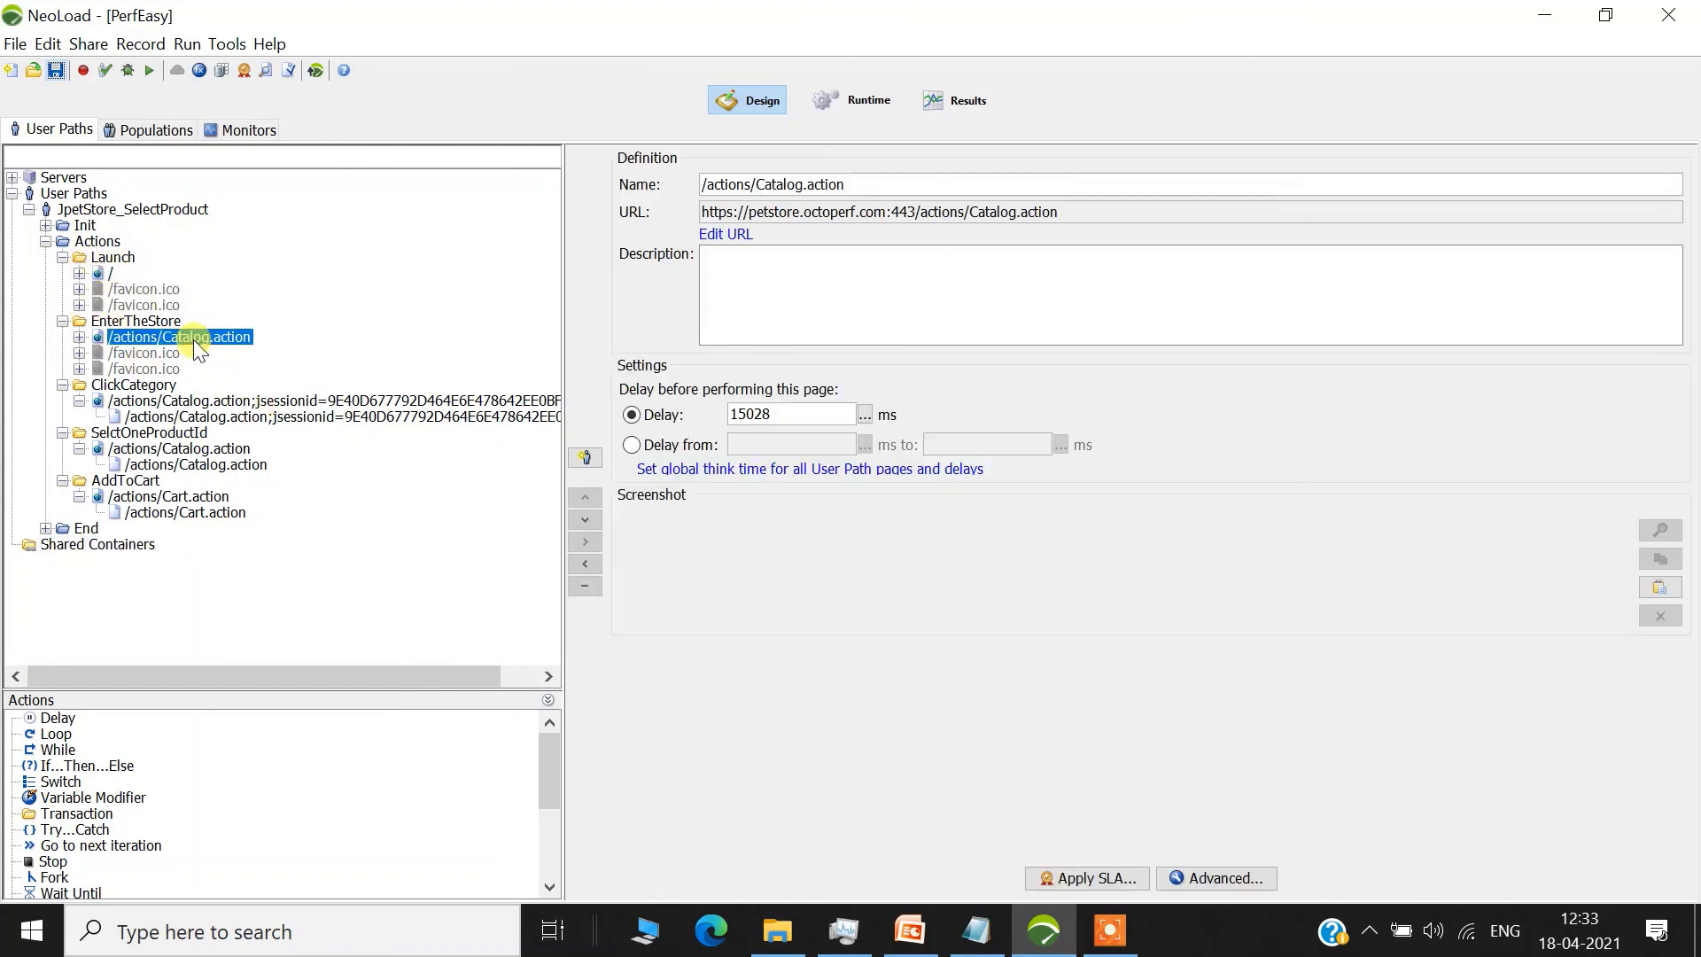
click(76, 338)
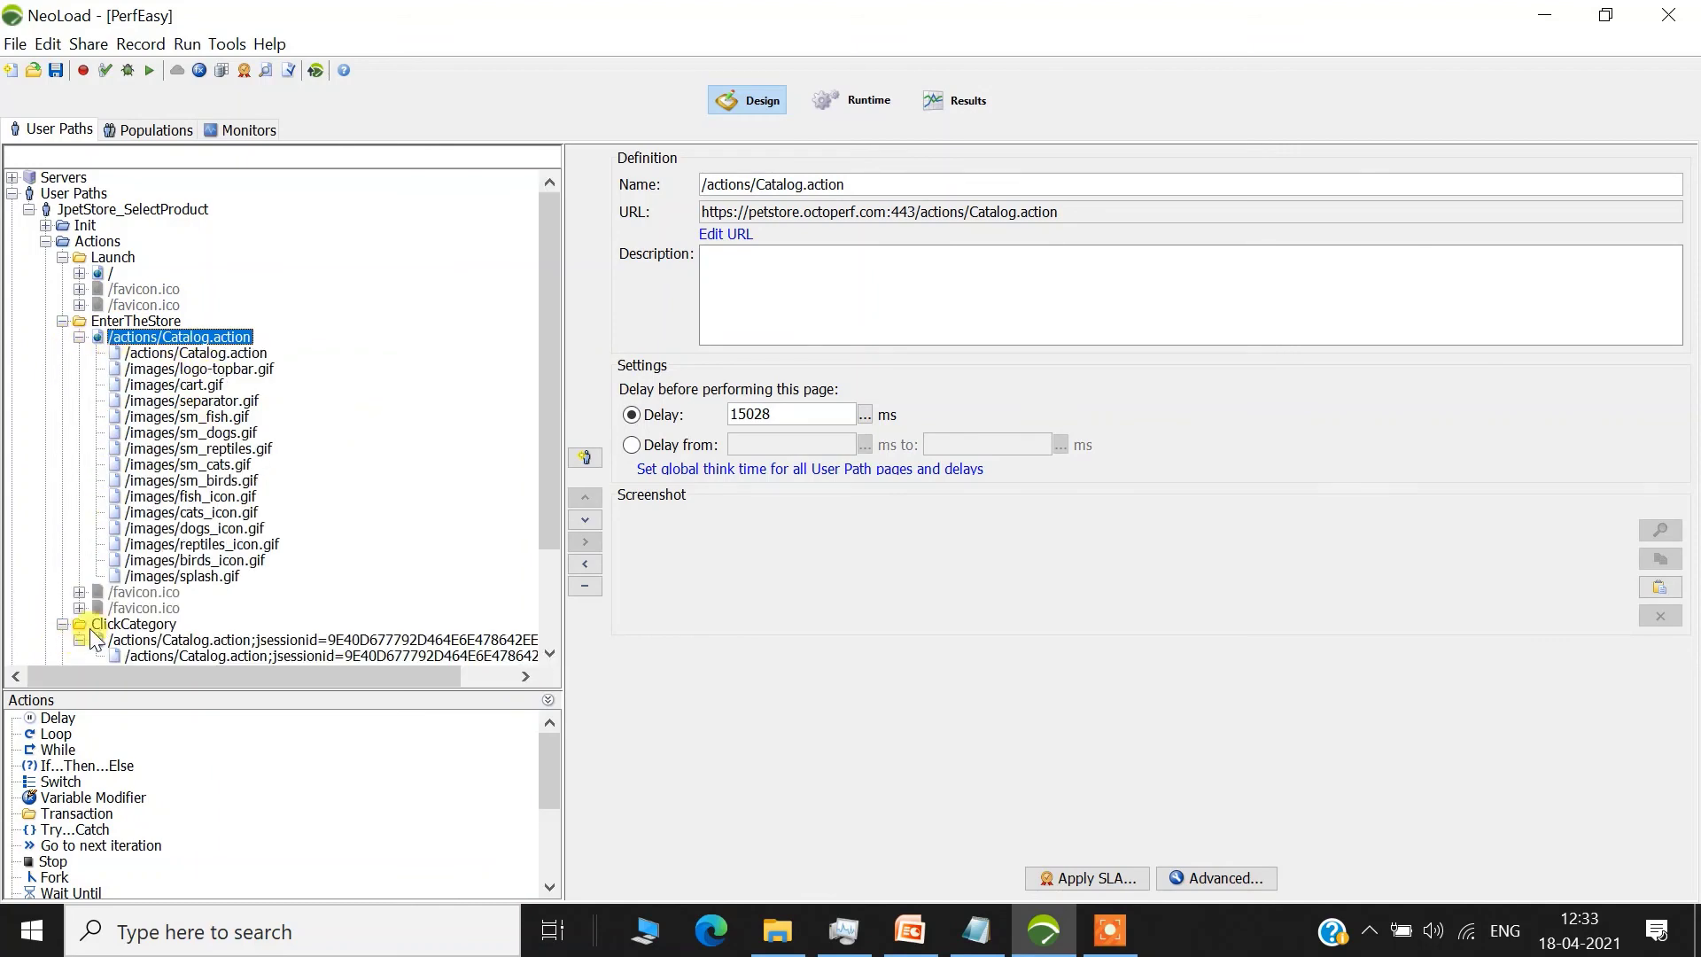
drag(546, 476, 555, 578)
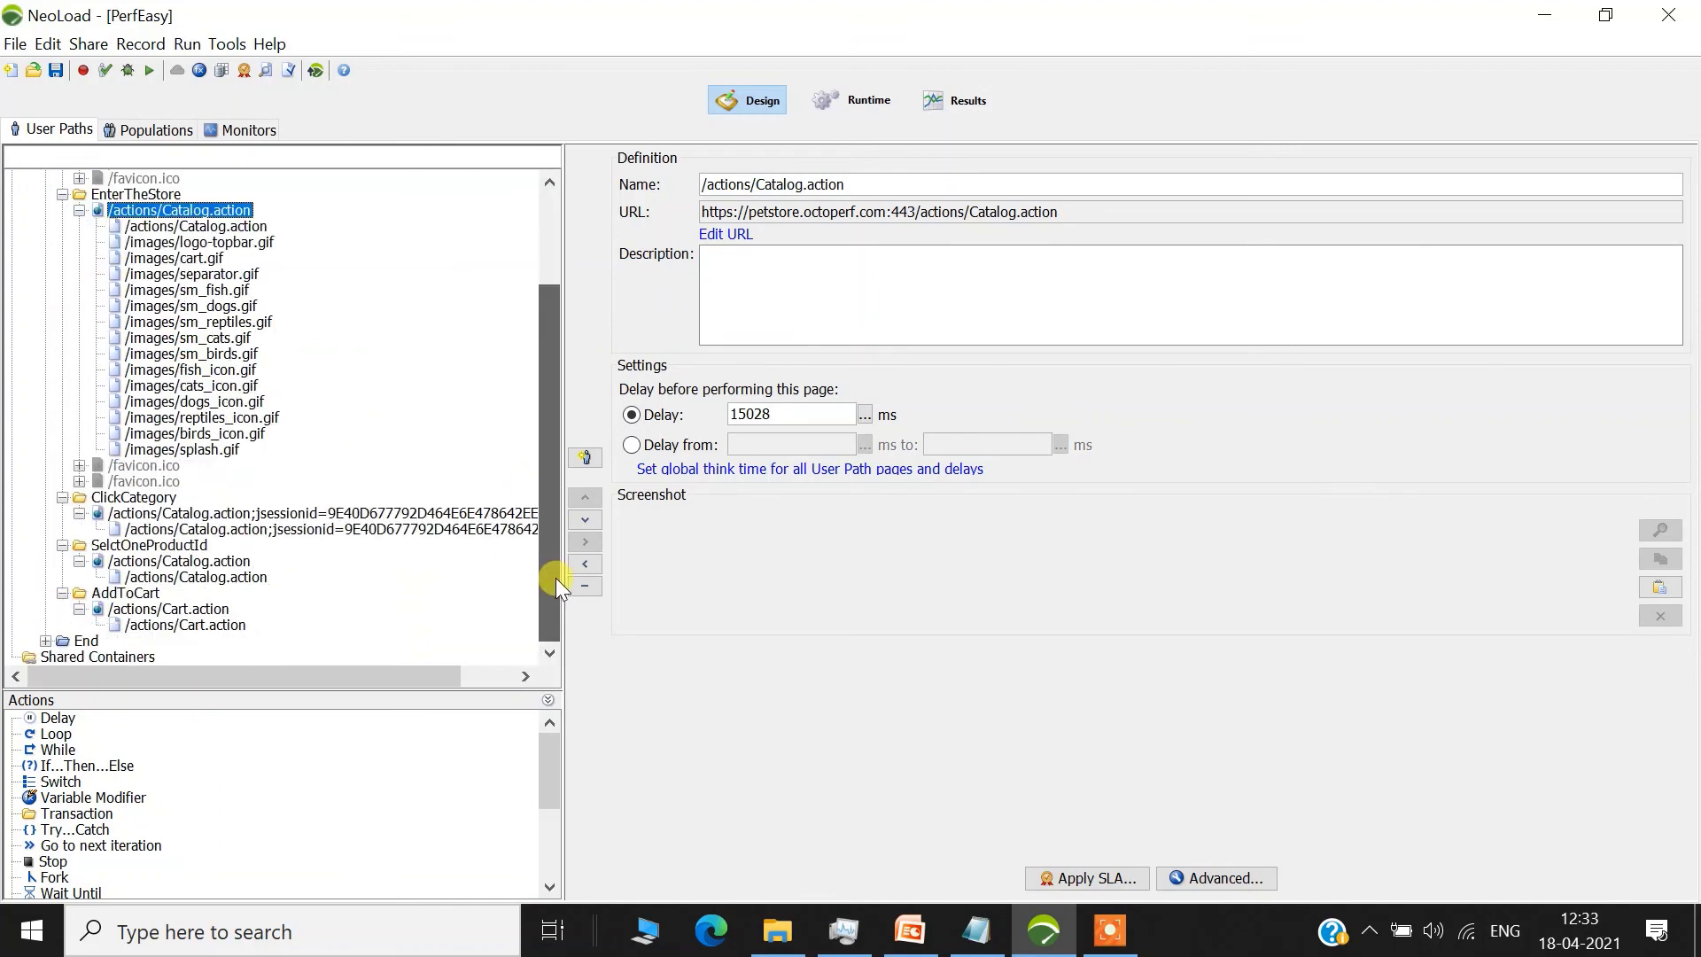
click(276, 530)
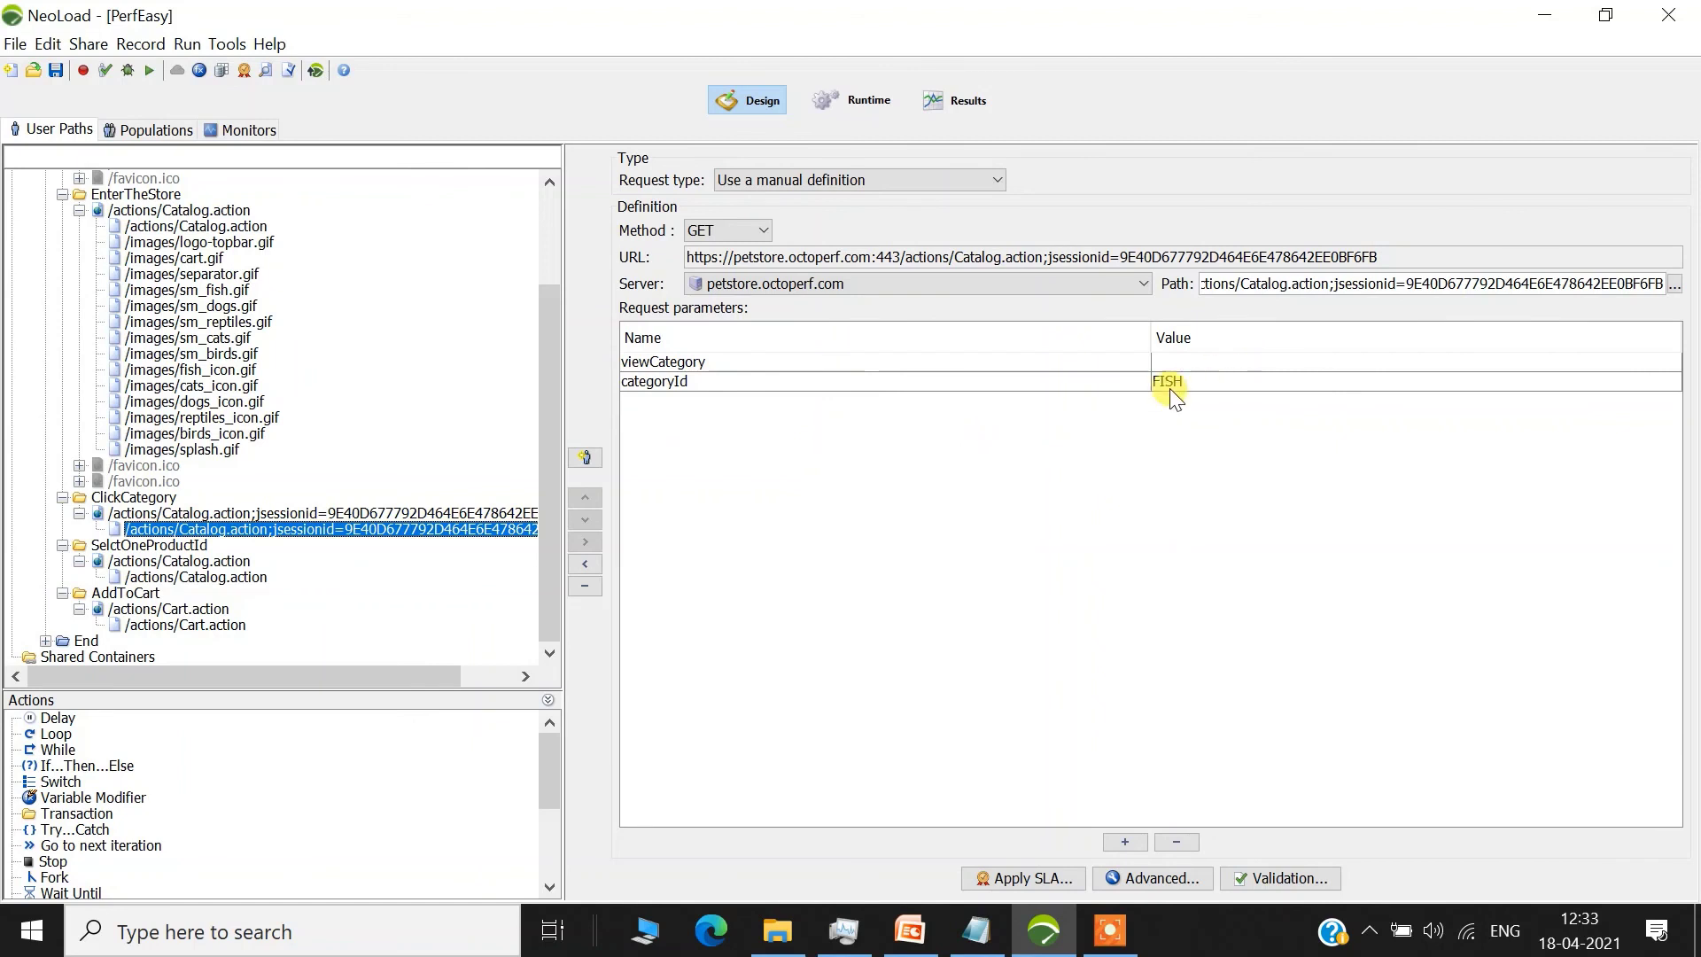
click(190, 577)
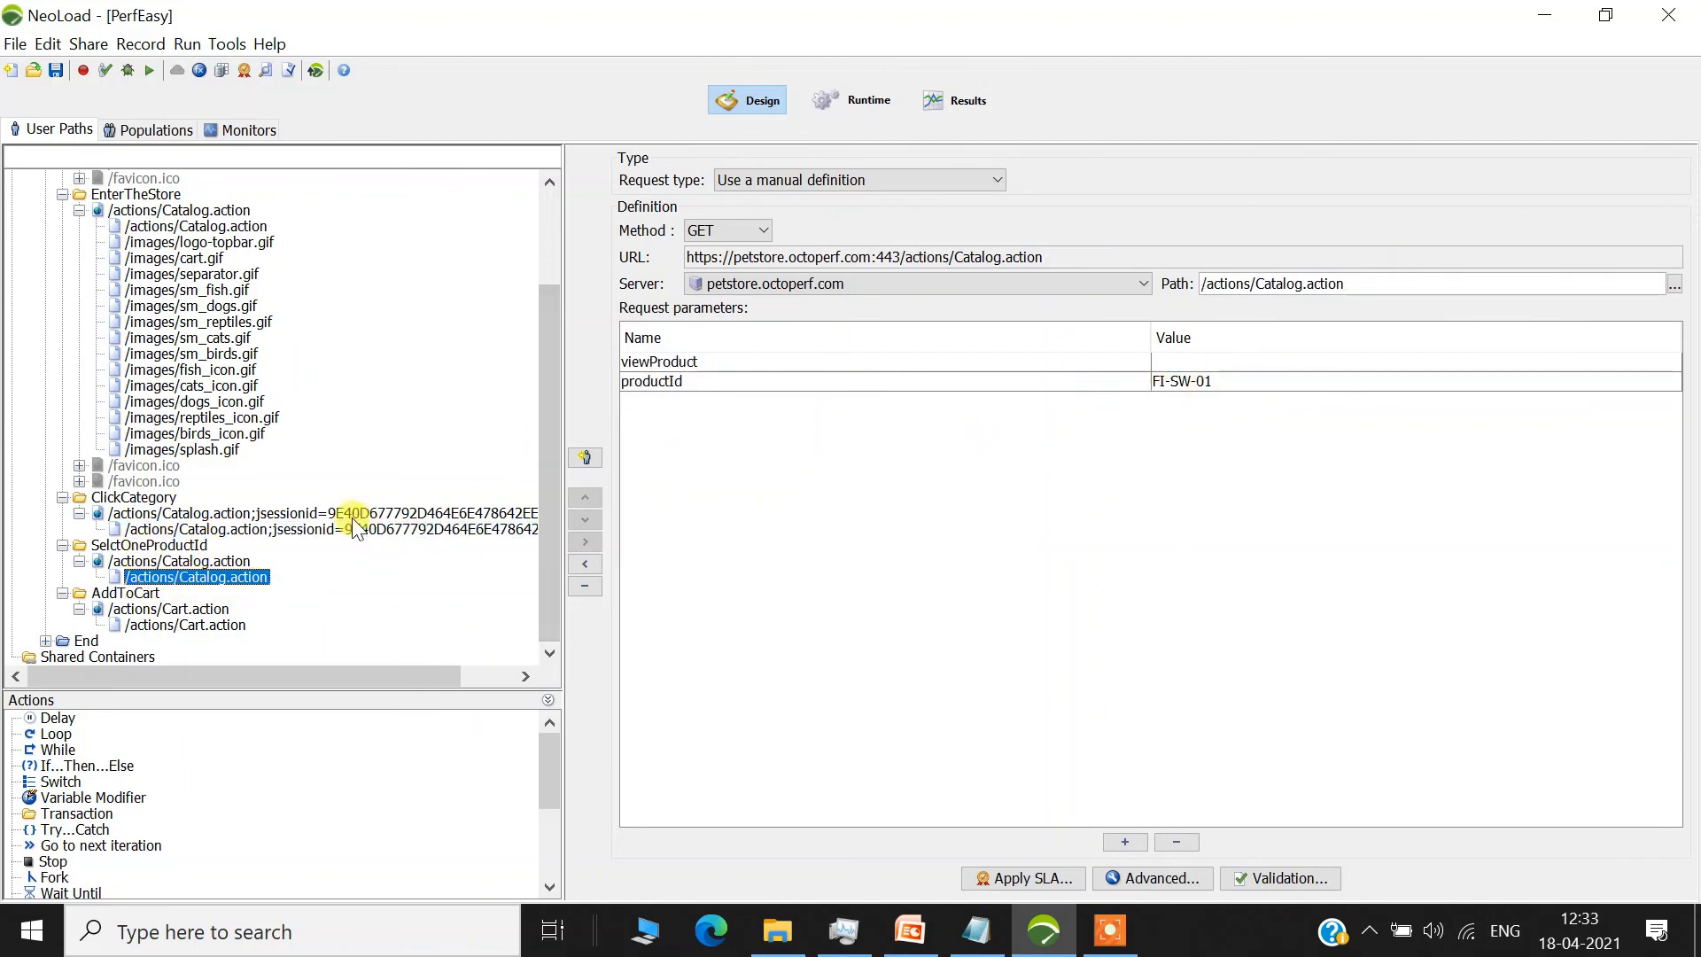
click(155, 624)
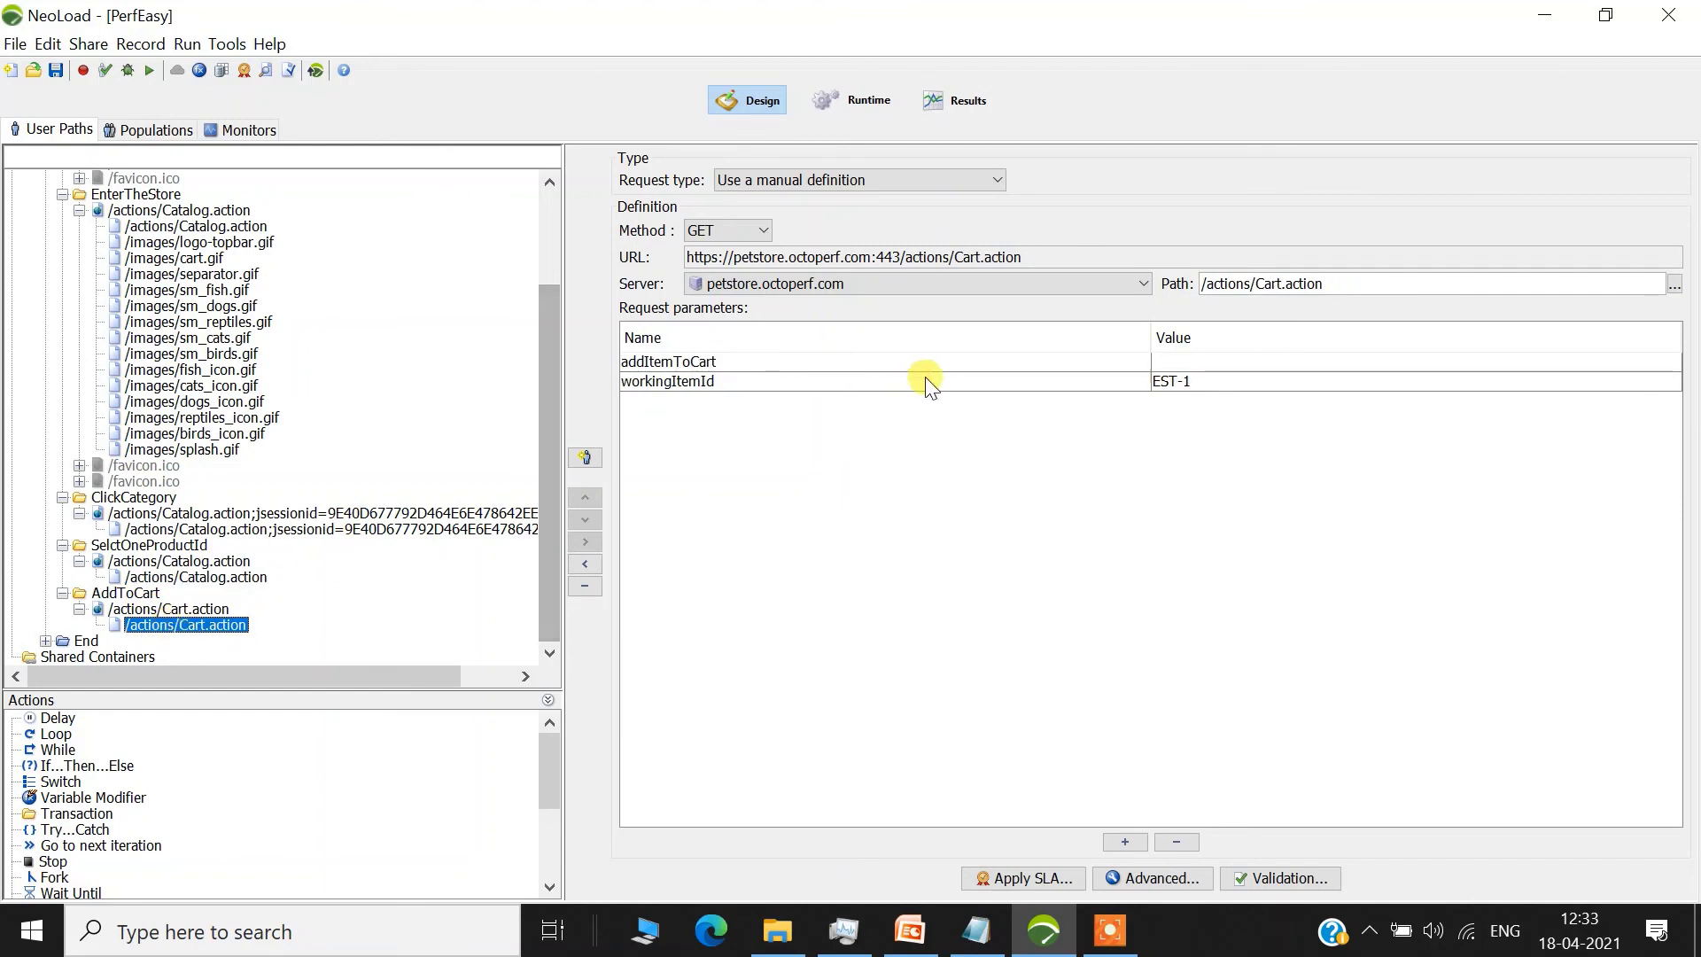
drag(535, 526, 514, 258)
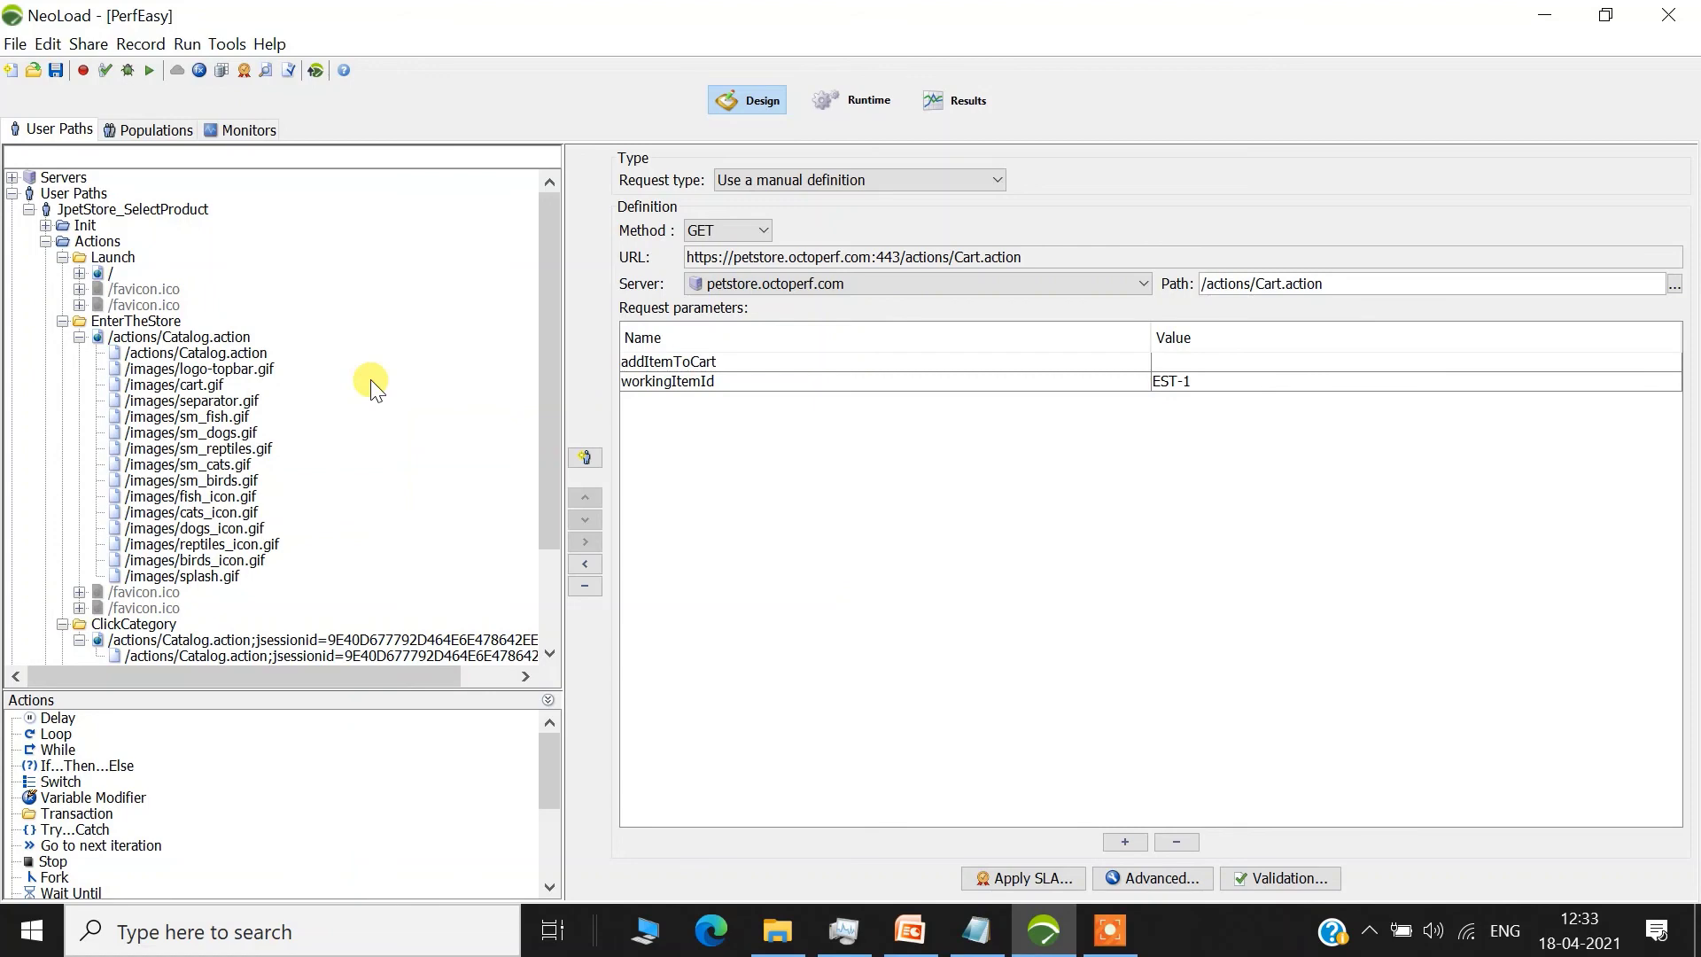
- Look through the Populations, Runtime and Results views without creating a population, and return to the user paths design
click(161, 130)
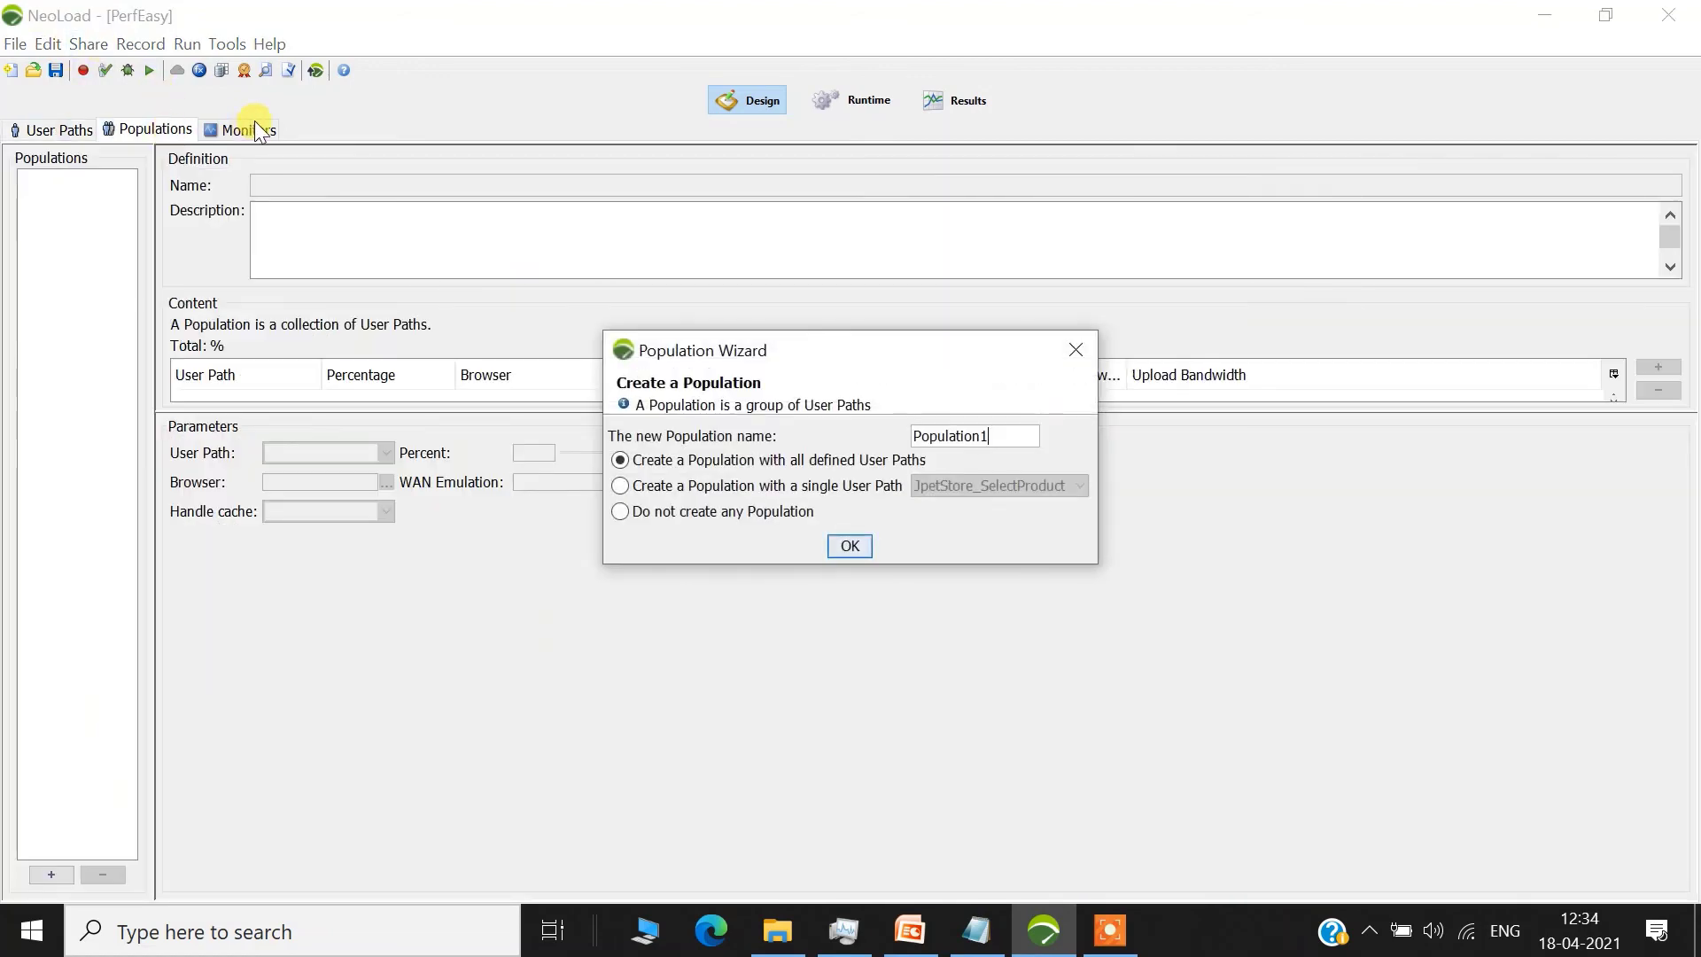
click(1076, 348)
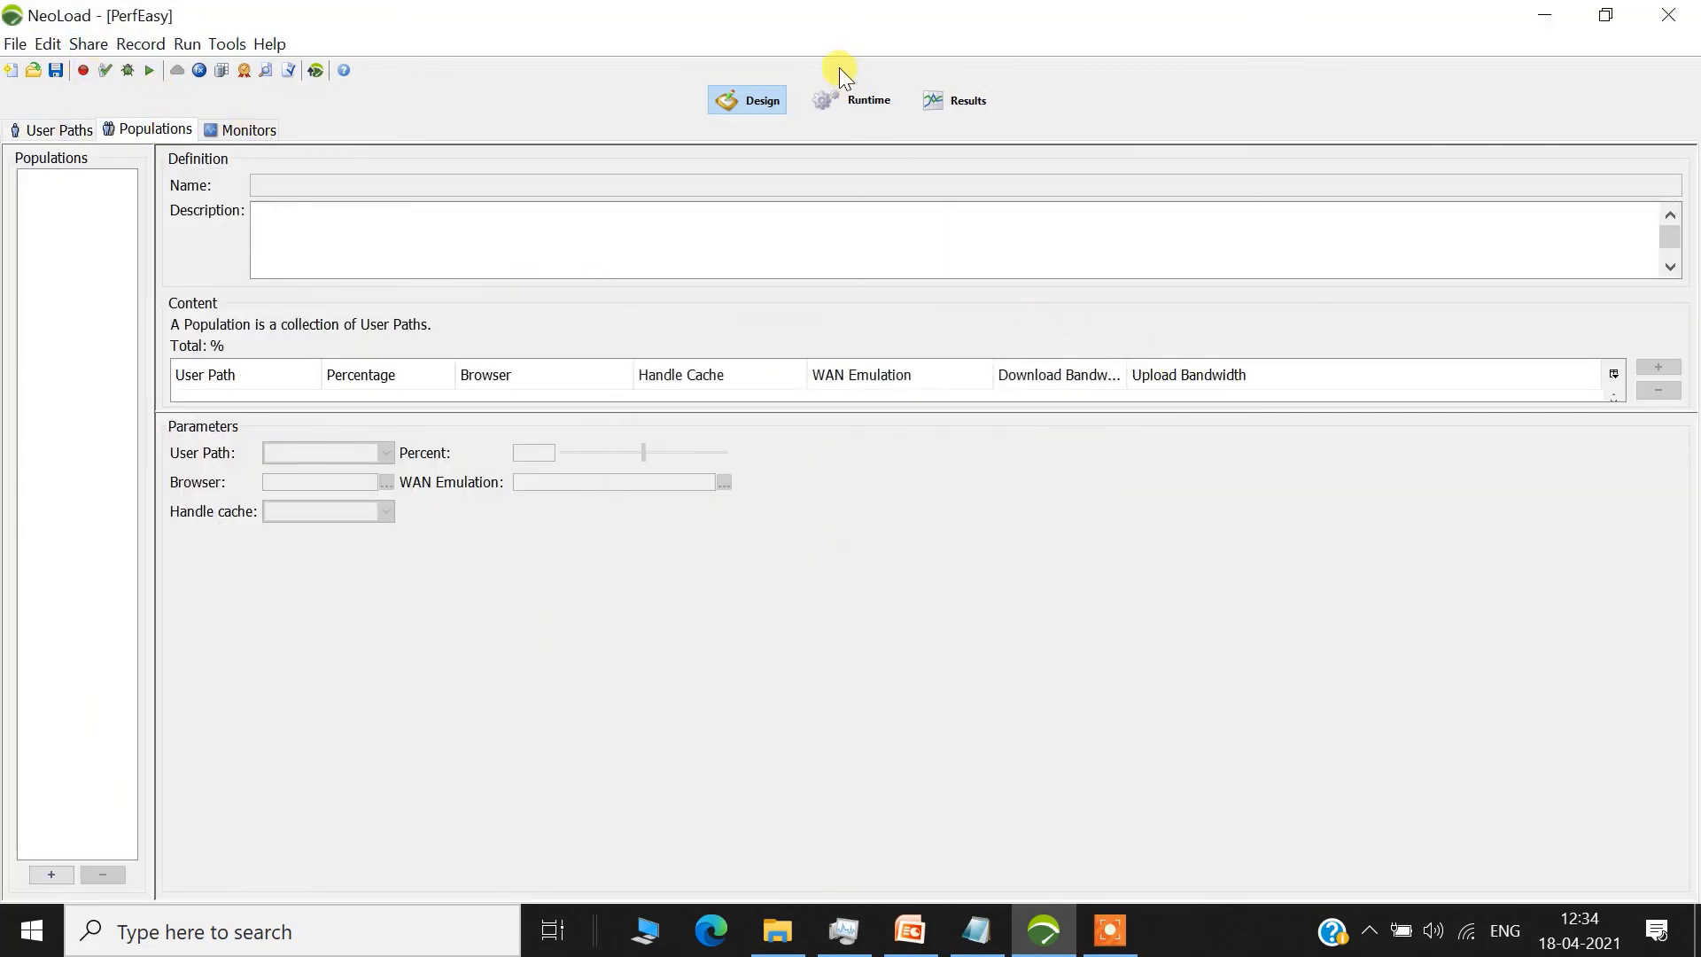
click(854, 97)
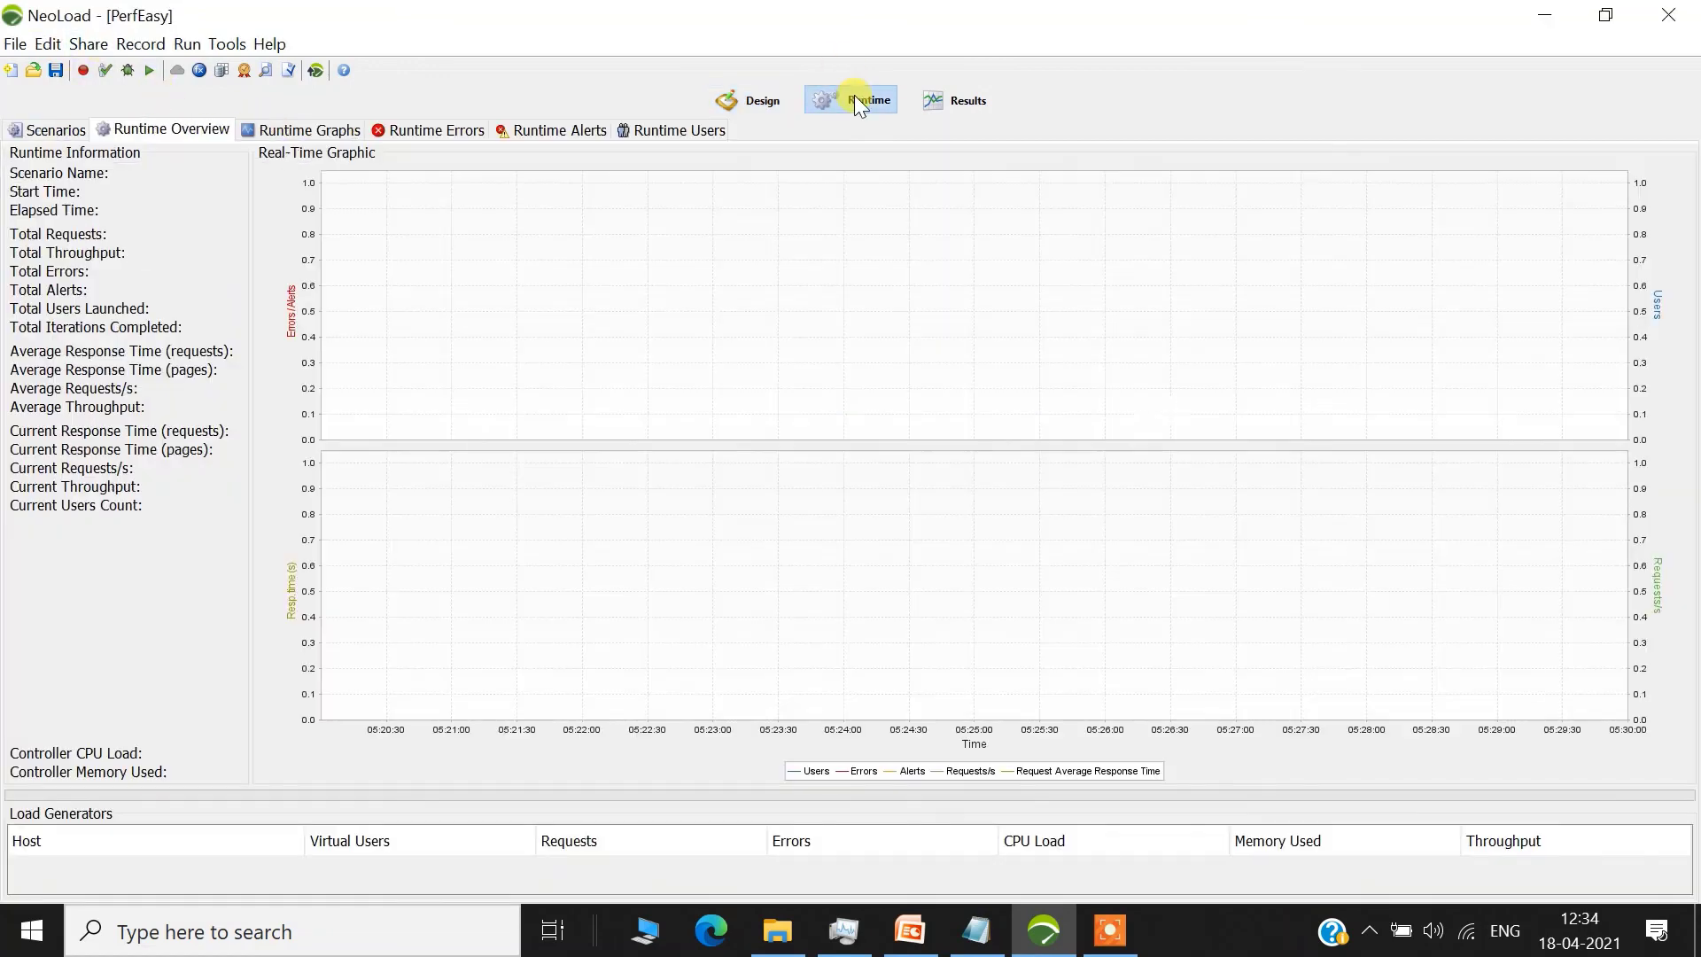
click(438, 131)
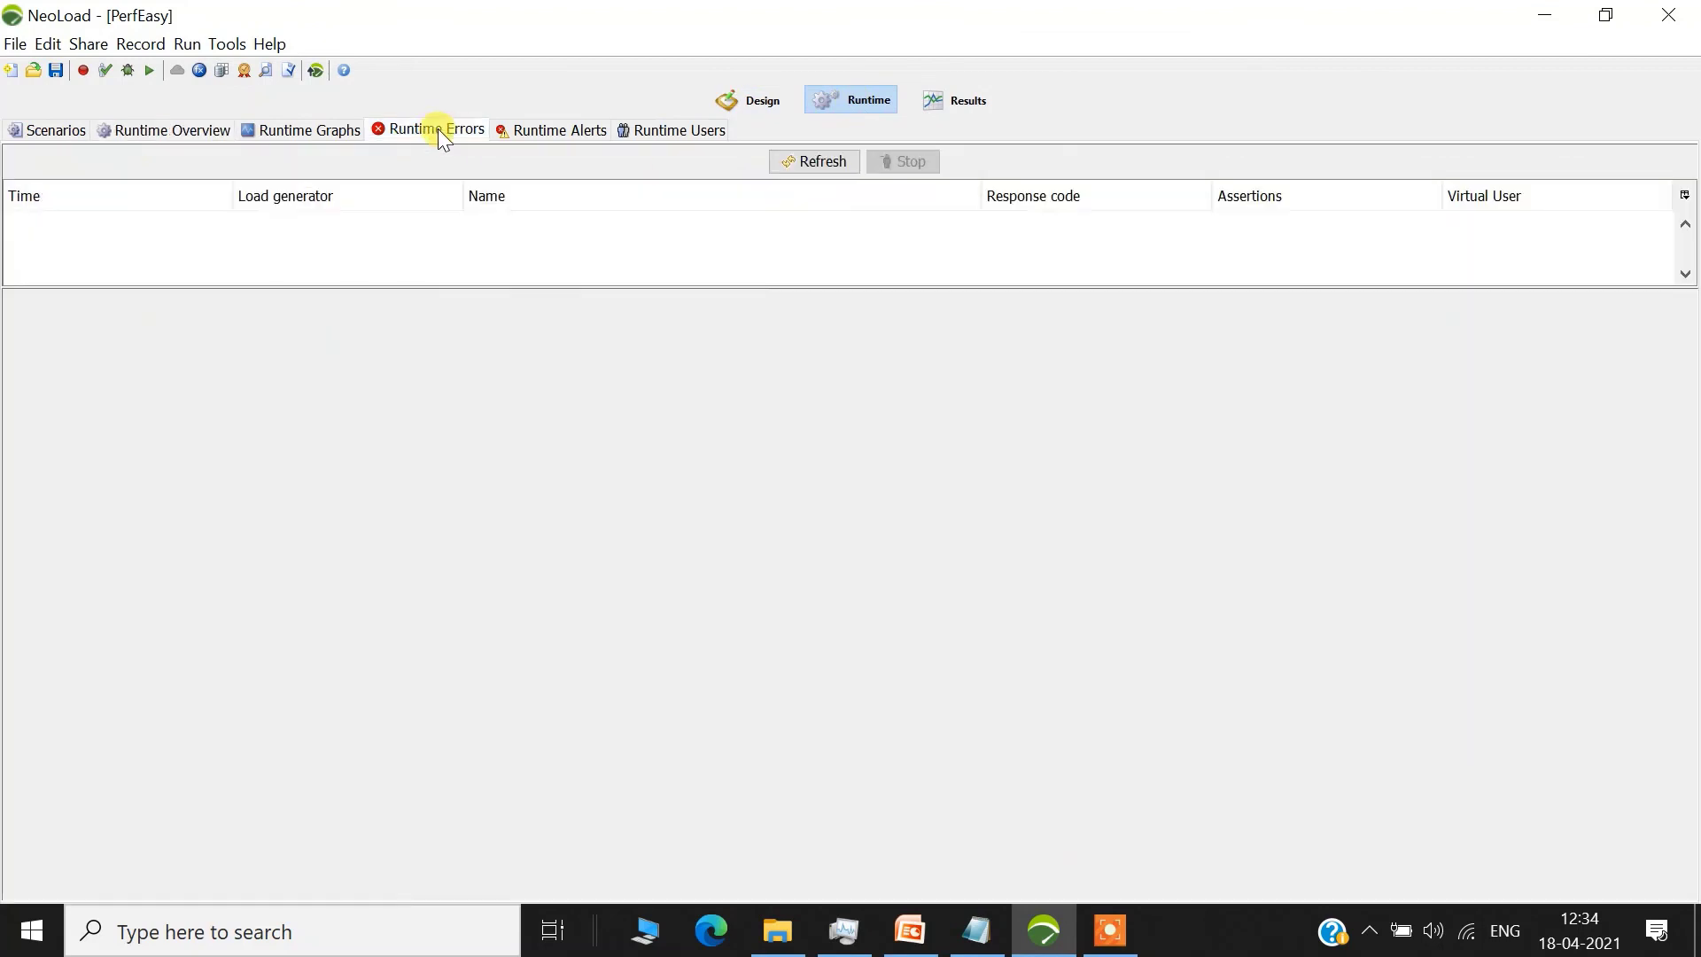
click(981, 100)
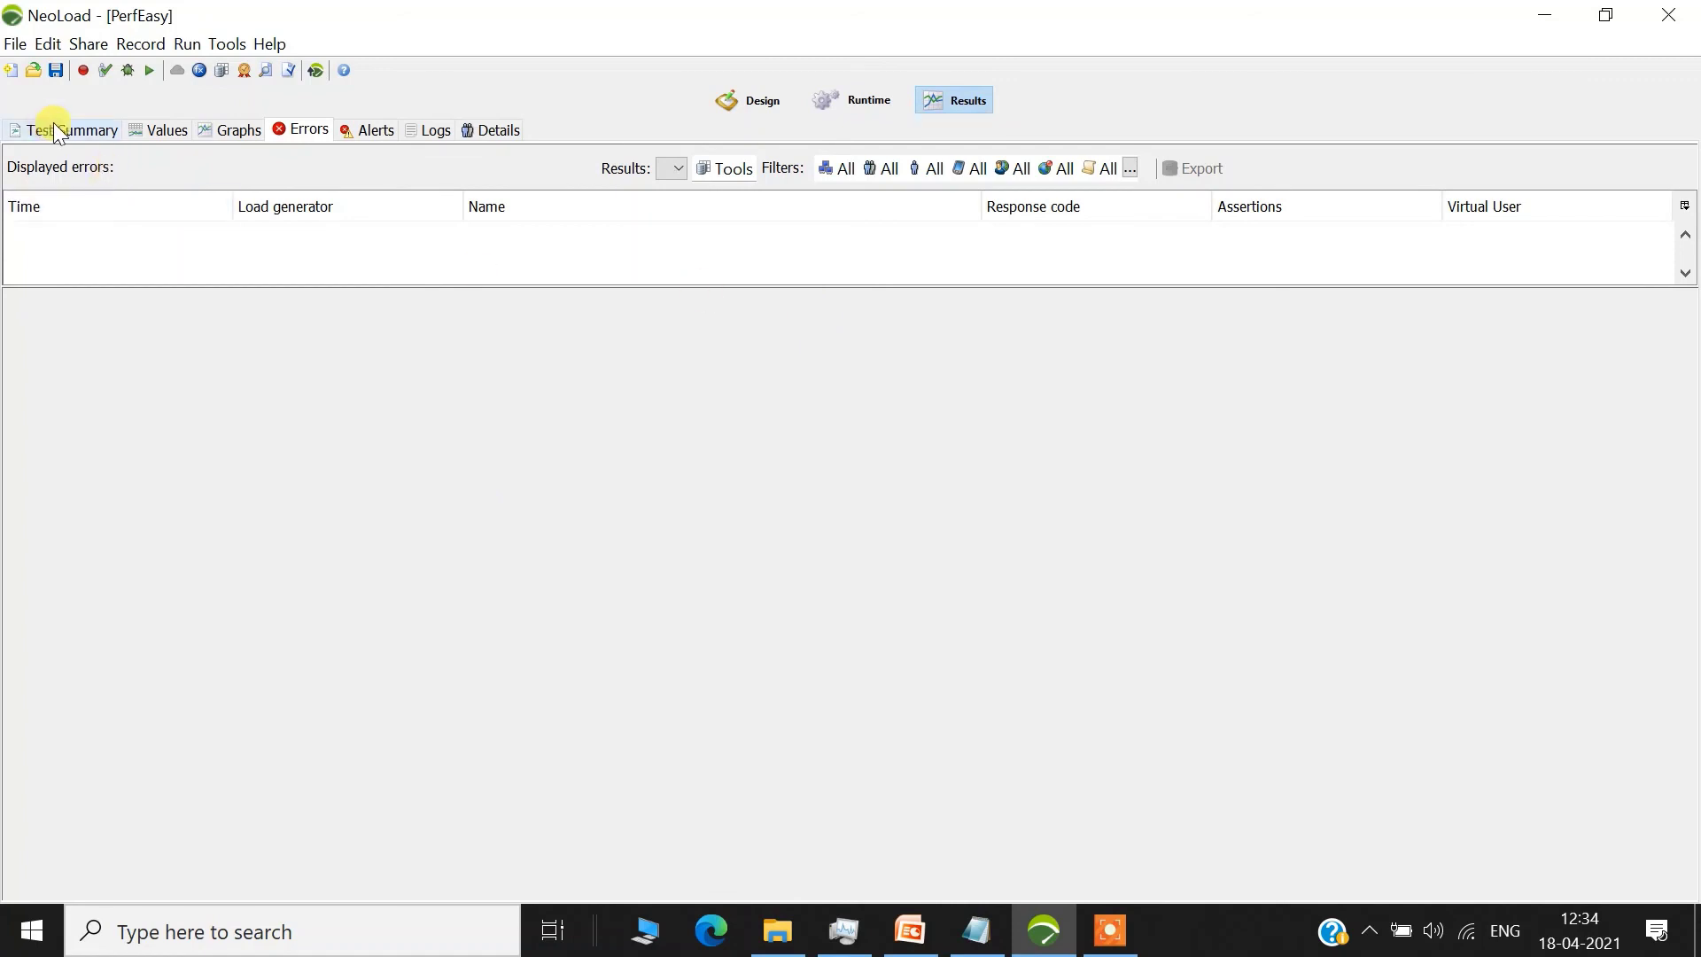
click(763, 99)
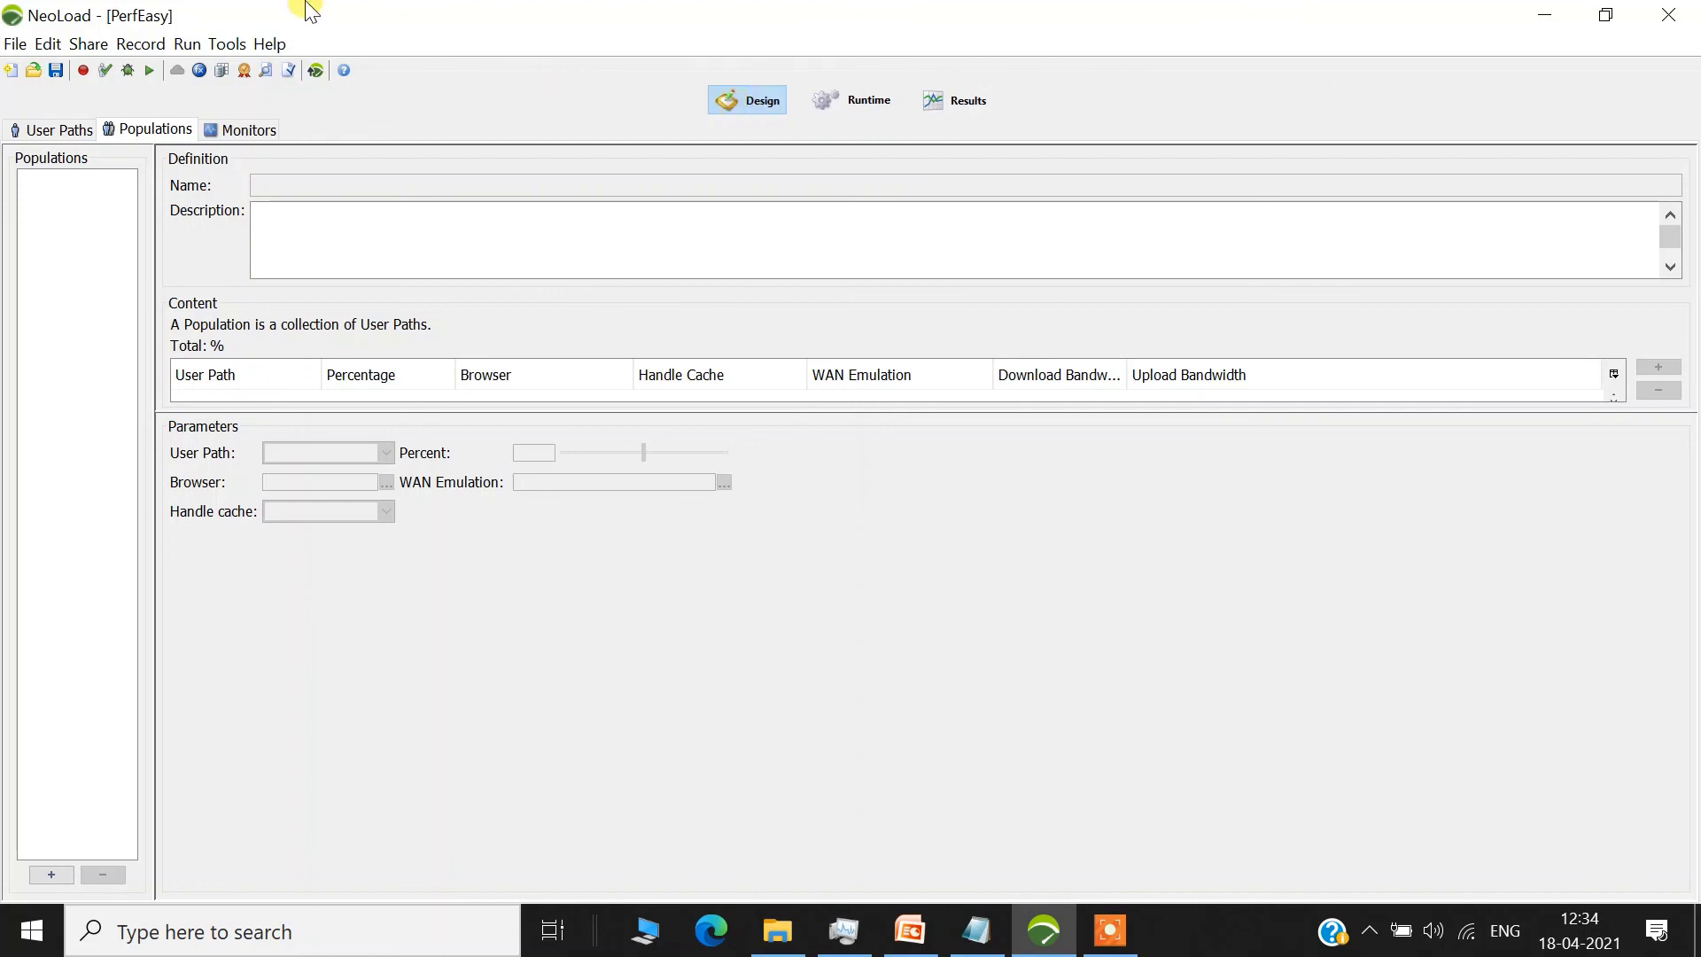
click(60, 129)
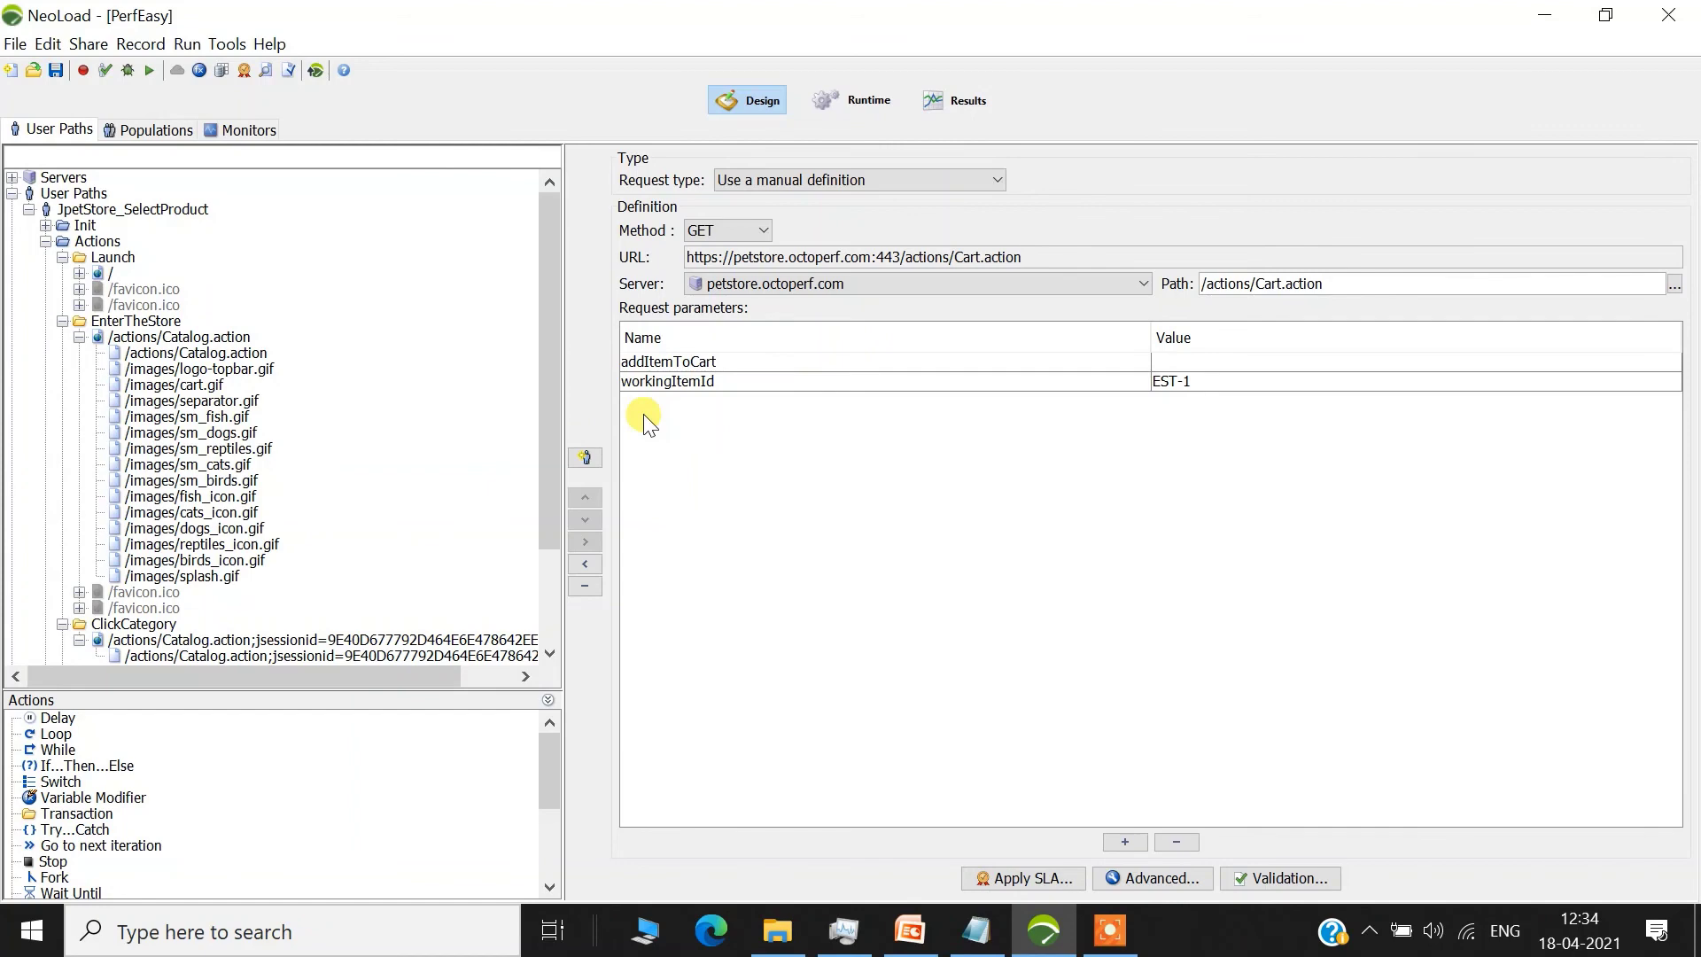
- Switch to the Neoload_Part1.pptx presentation in PowerPoint and show the closing Thank You slide as a slide show
click(902, 939)
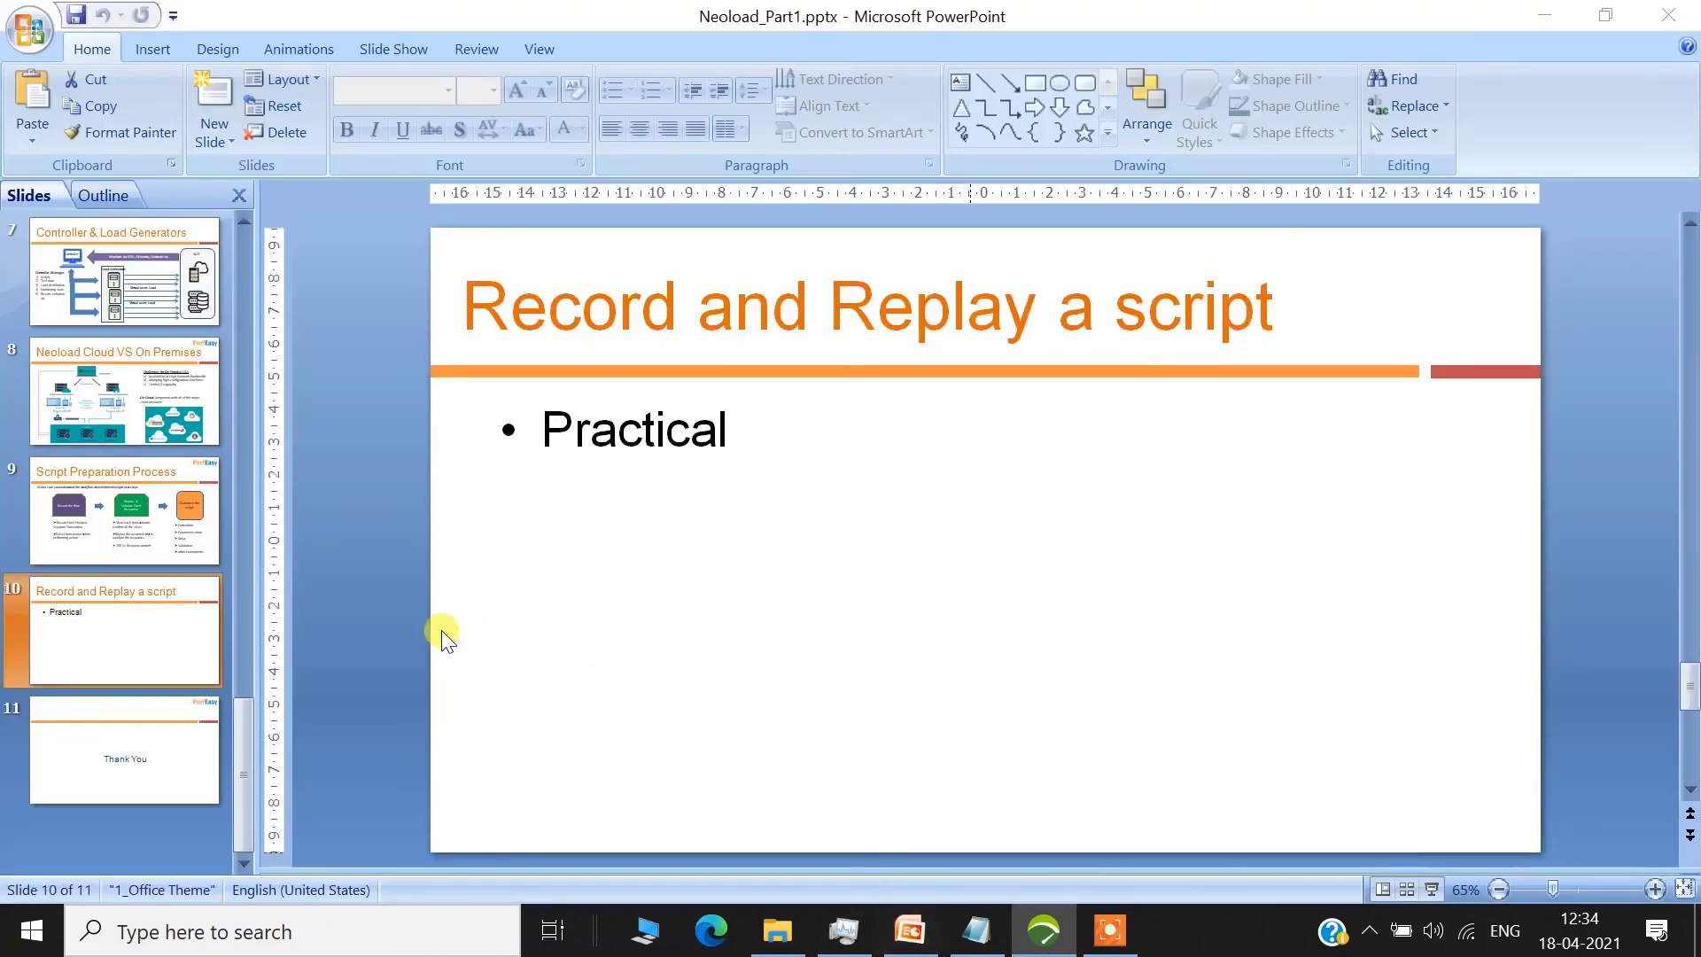
click(97, 744)
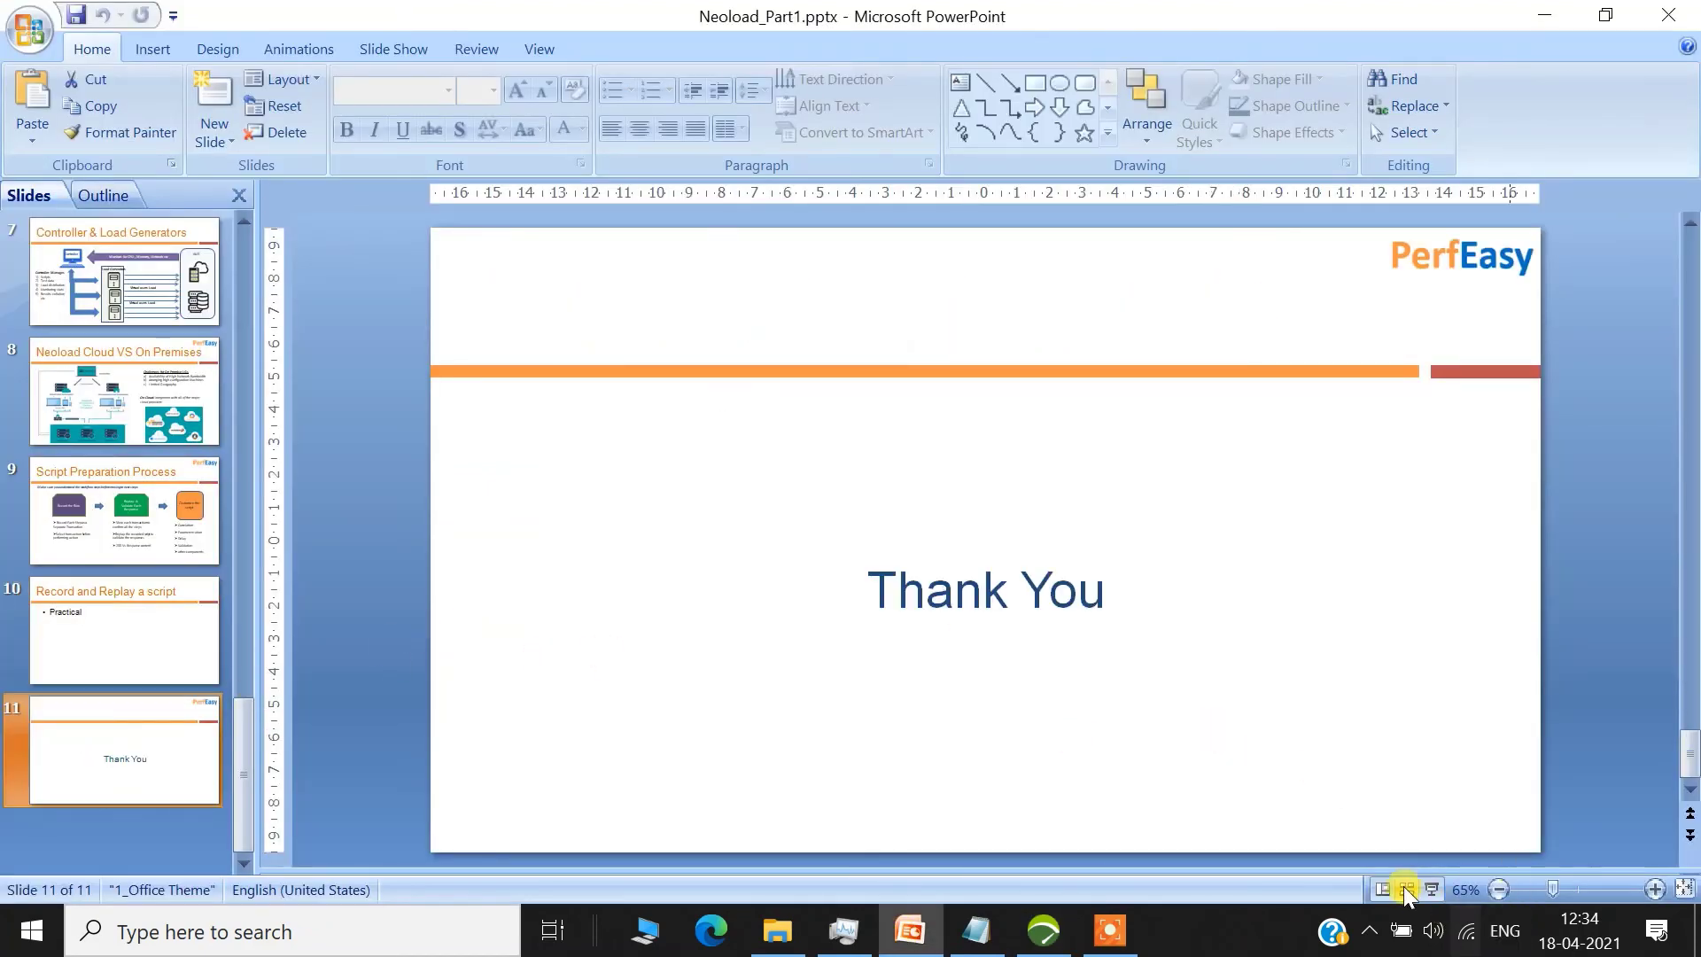
click(1430, 889)
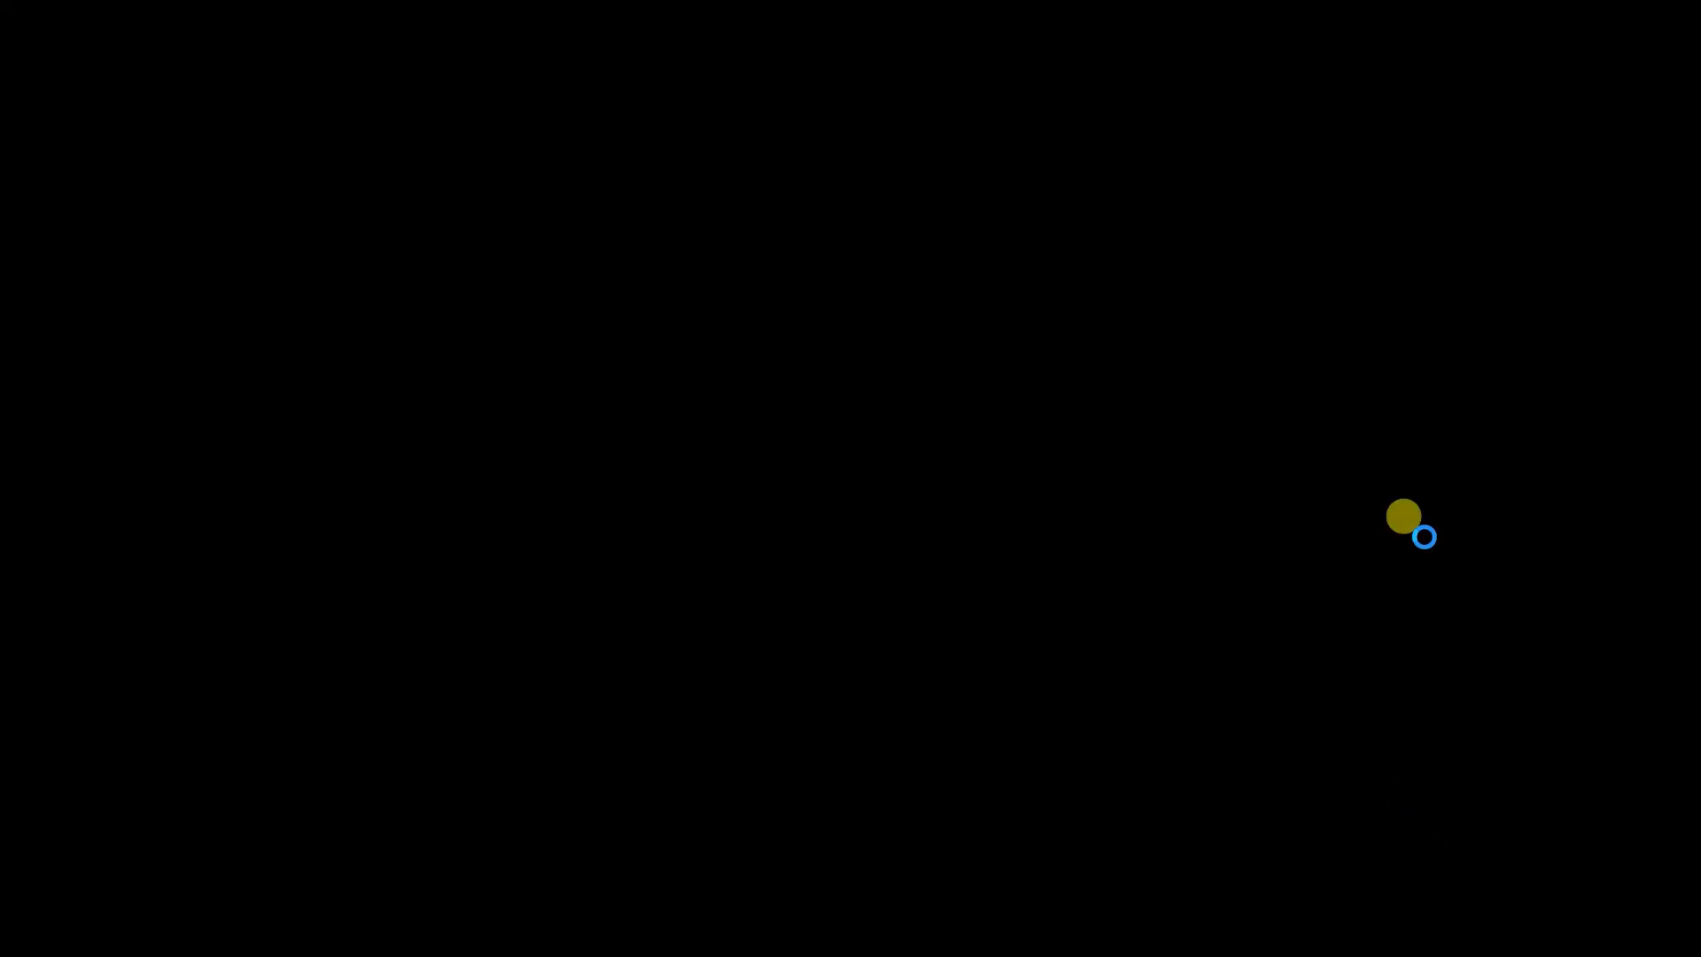